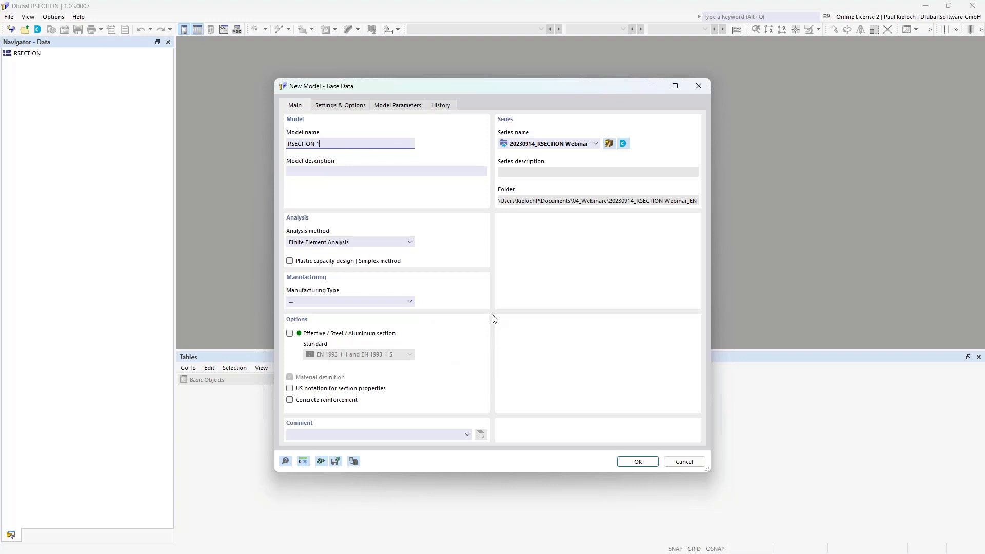
Enable concrete reinforcement in the new model's base data, check the reinforcement settings, and create the model
click(291, 401)
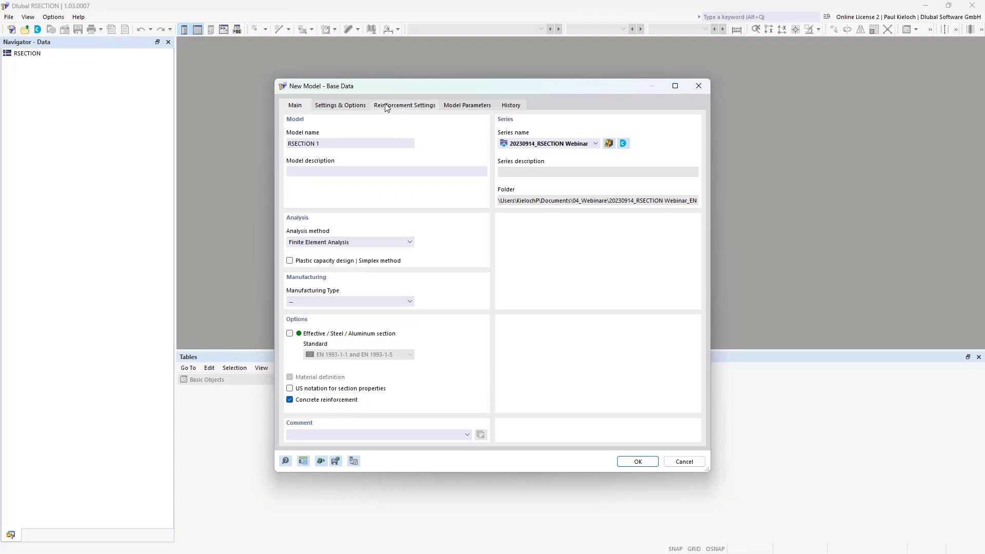
click(416, 106)
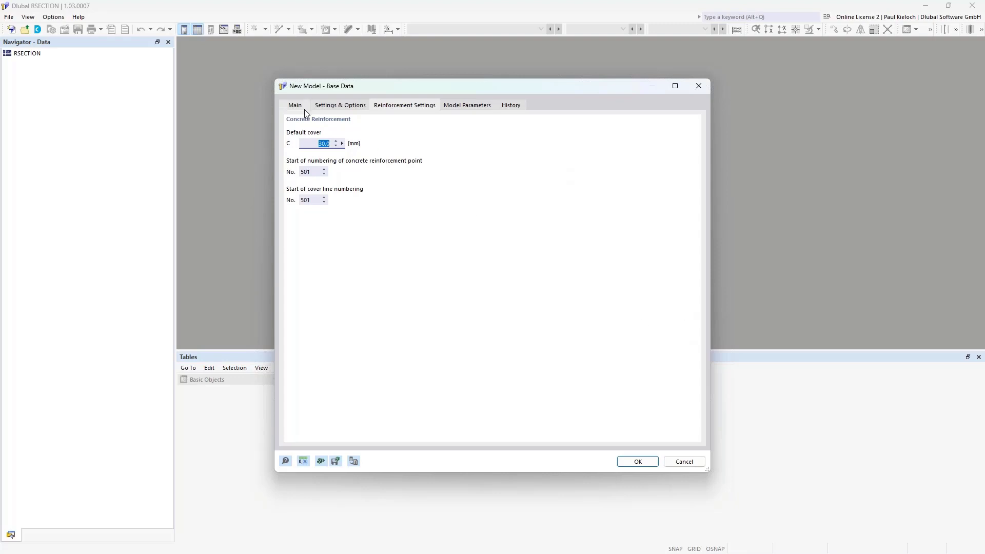
click(649, 463)
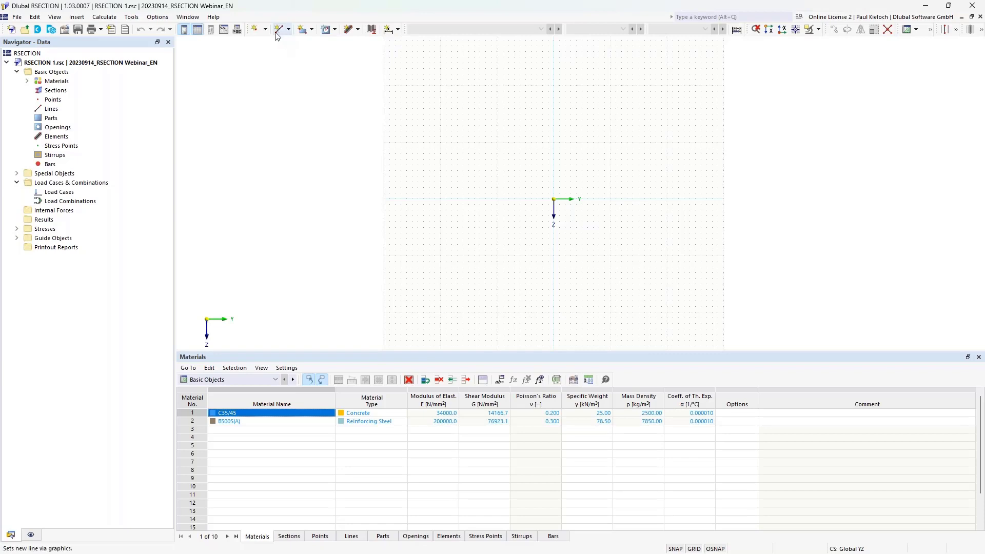
Set the work plane's grid point spacing to 100 mm for both b and h
middle_drag(755, 175, 742, 178)
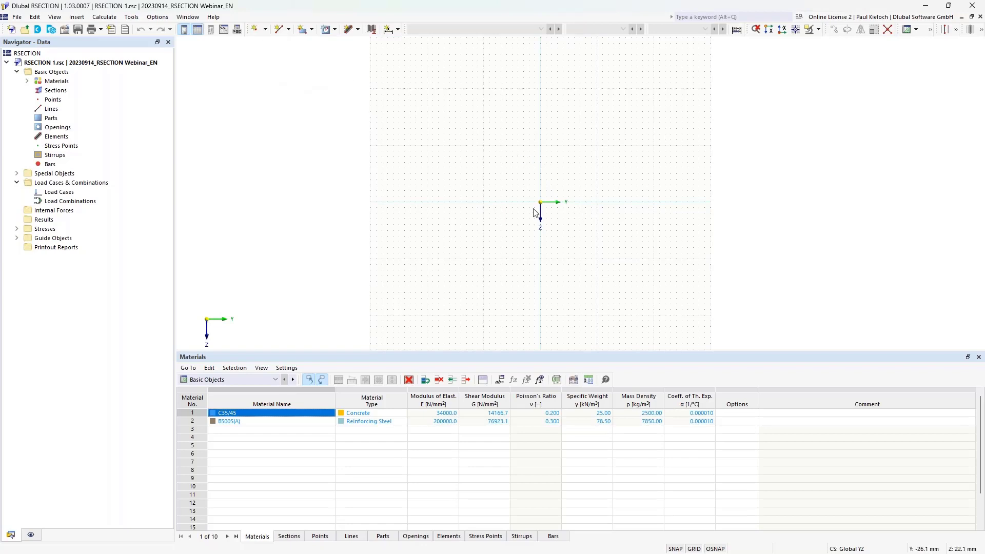
scroll(539, 214, up, 3)
middle_drag(706, 211, 696, 230)
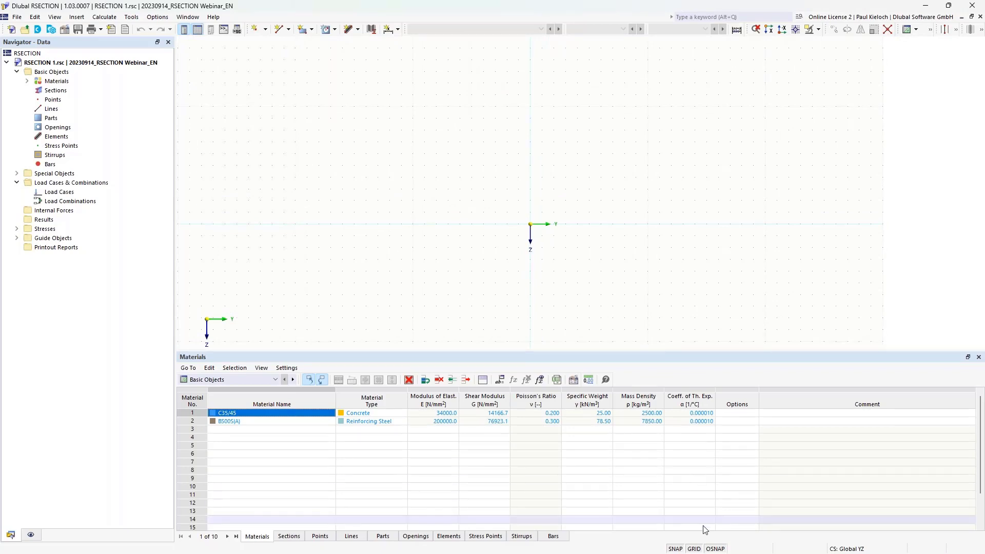
right_click(694, 548)
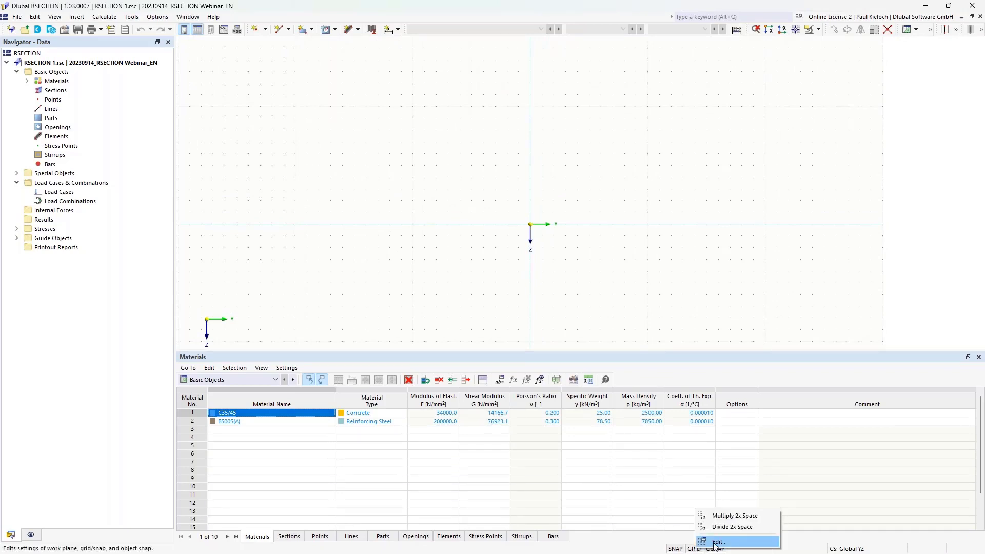
click(715, 542)
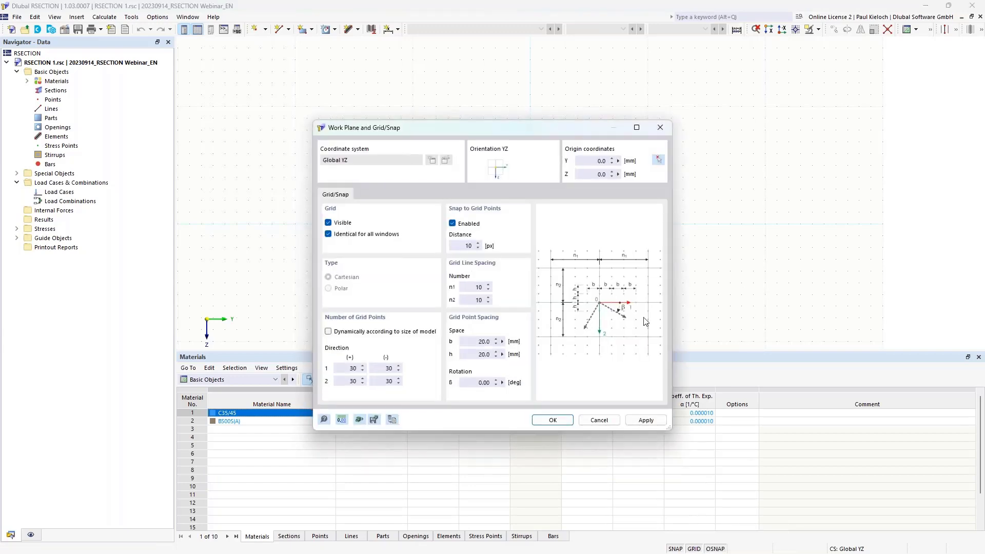
double_click(483, 341)
text(100)
click(483, 354)
text(100)
click(559, 422)
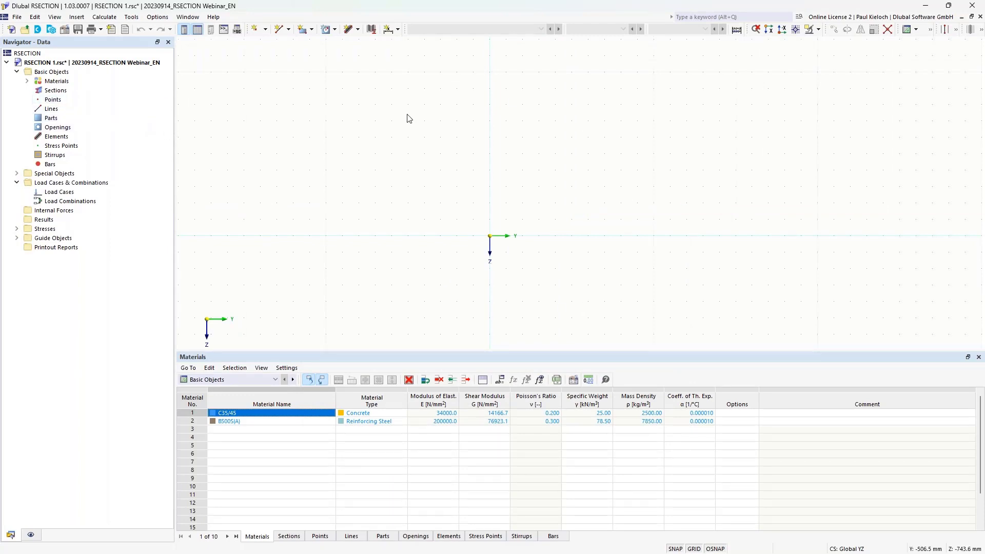
Draw a closed stepped outline with single lines, 1200 mm wide and 400 mm high, topped by a centred 600 × 300 mm block, from Y -600, Z -200 mm
click(28, 81)
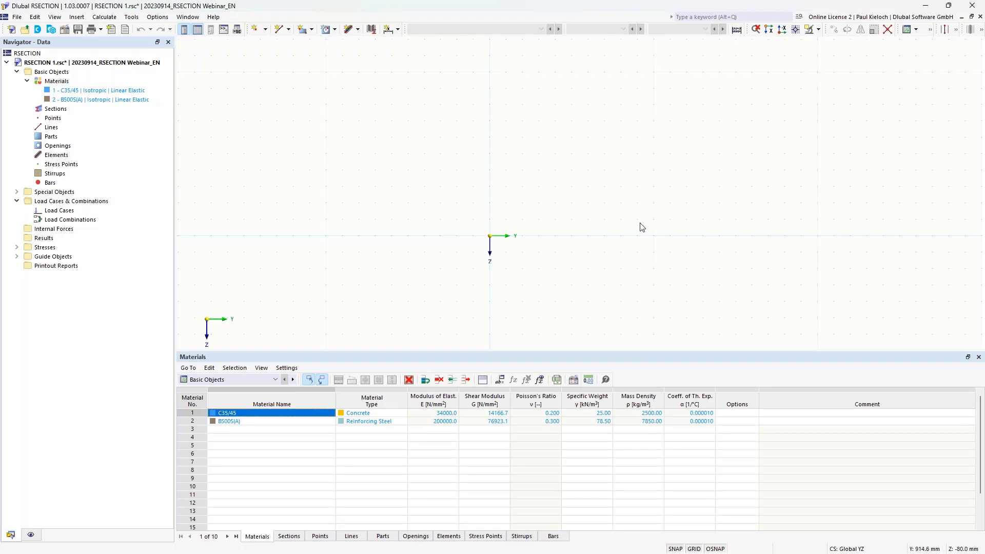
middle_drag(643, 200, 645, 183)
click(280, 31)
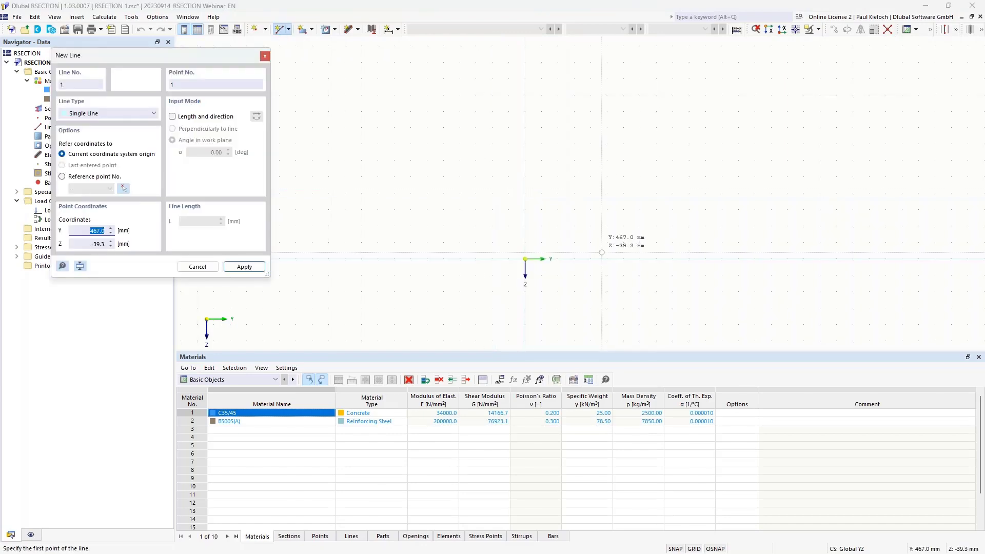
click(427, 226)
click(476, 226)
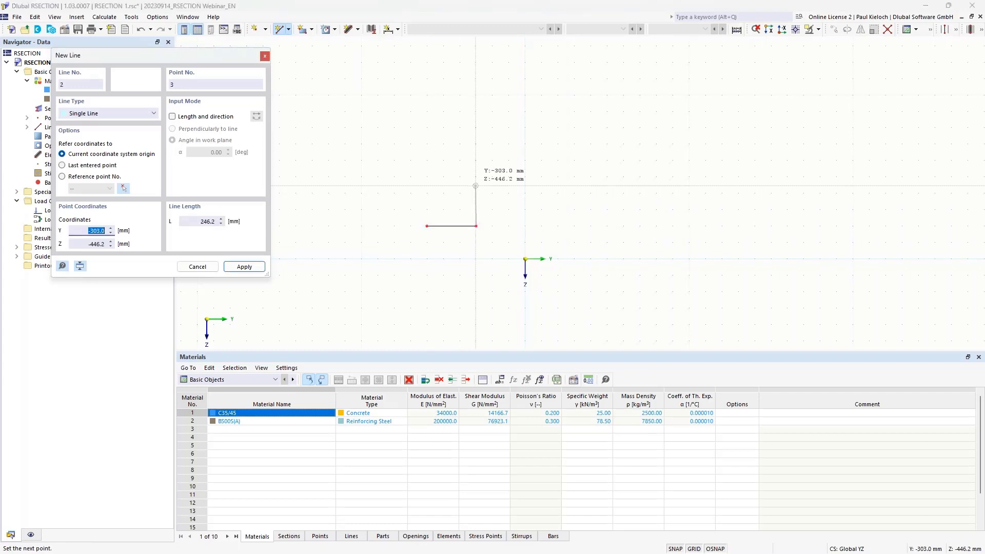
click(476, 176)
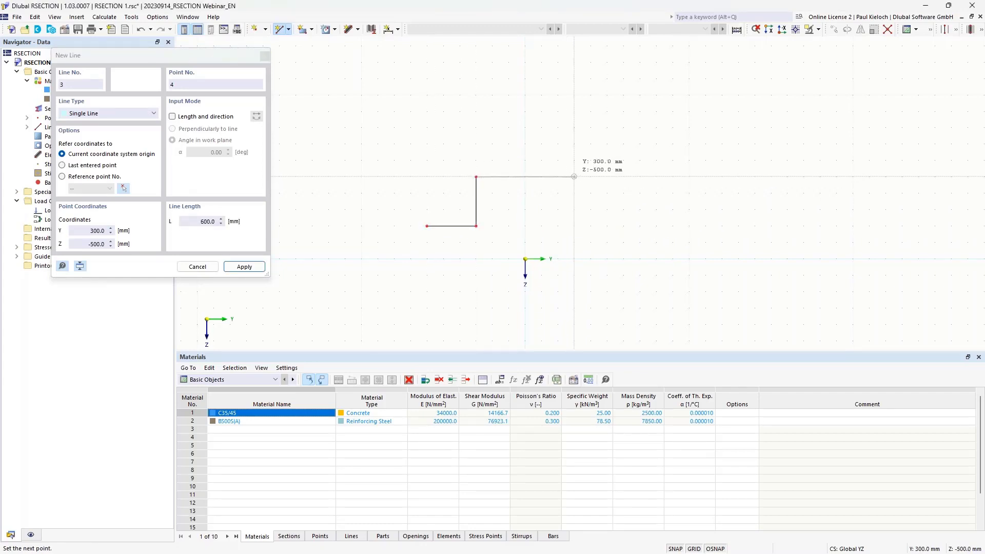
click(574, 176)
click(574, 226)
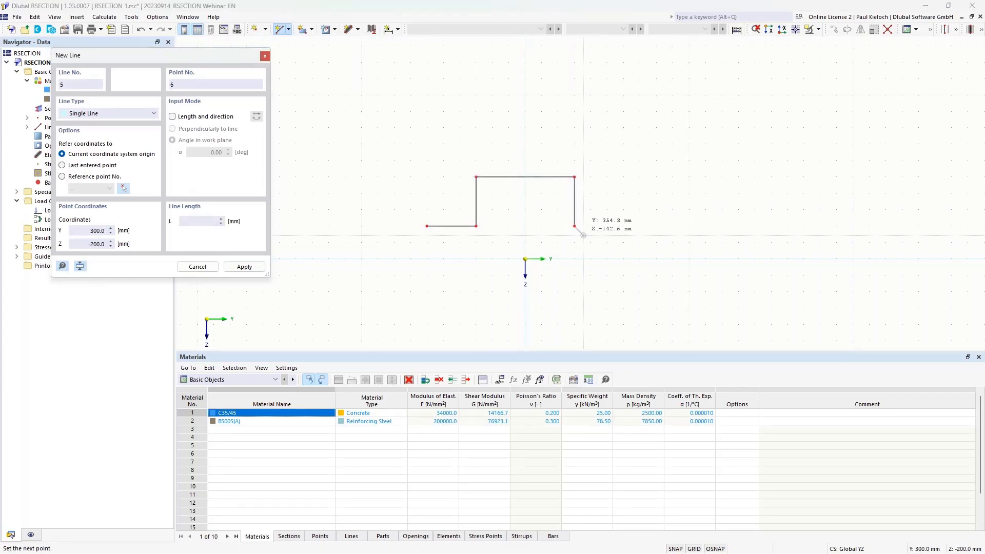
click(623, 226)
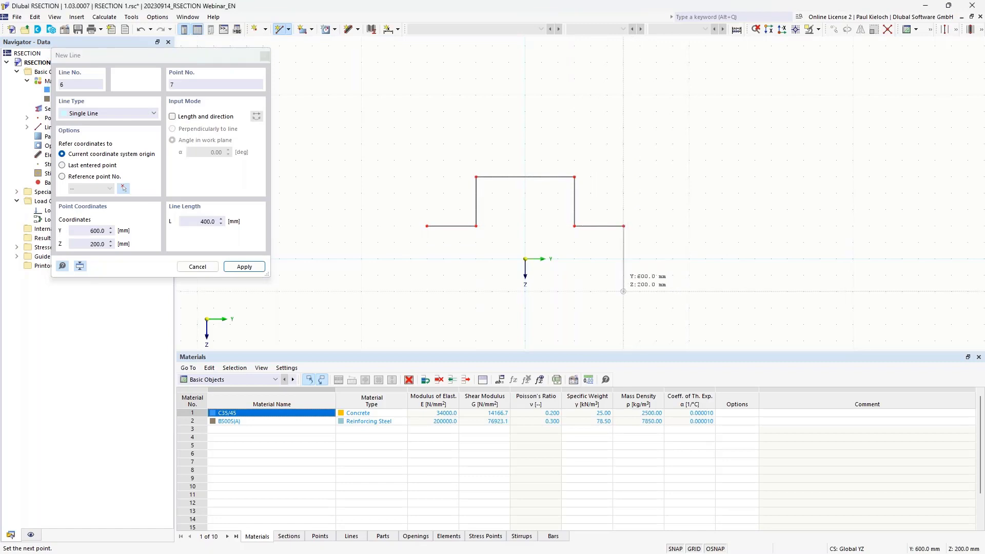
click(623, 291)
click(427, 291)
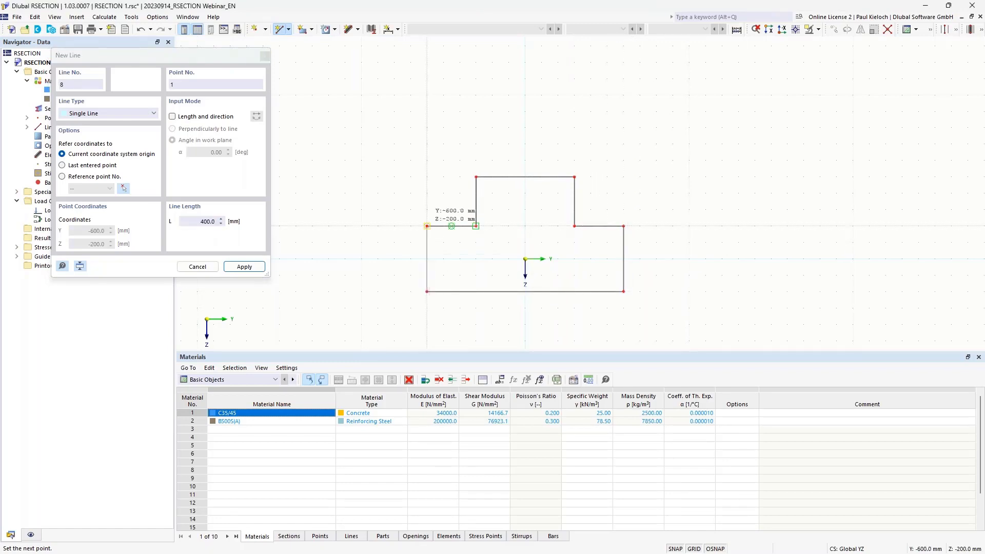
click(426, 226)
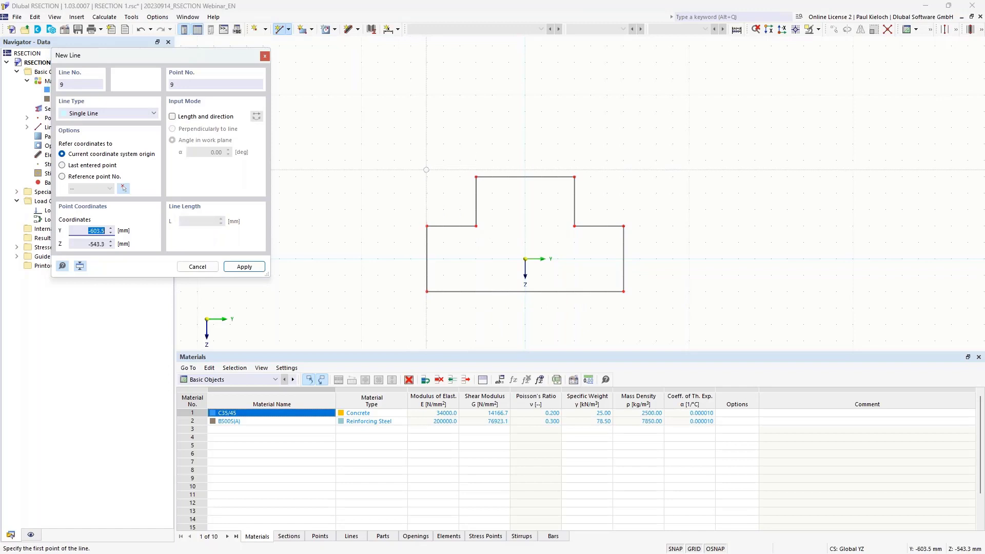
key(Escape)
Create a C35/45 concrete part from boundary lines 1-8 of the stepped outline
middle_drag(602, 225, 593, 188)
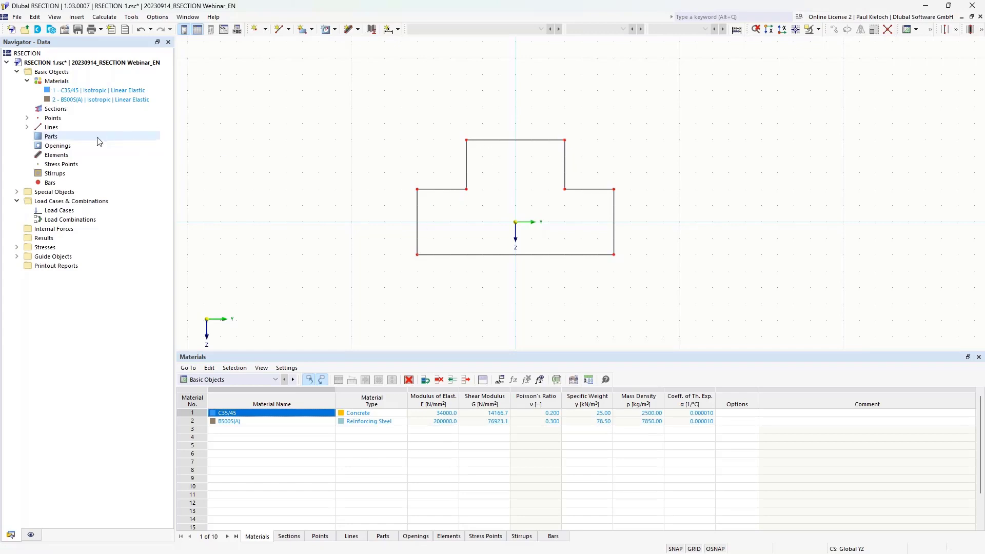
right_click(57, 138)
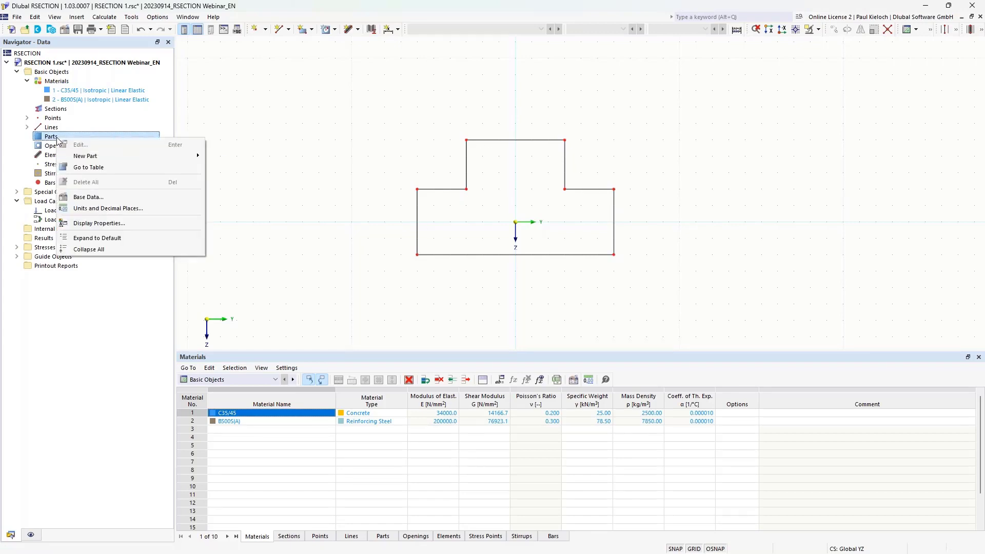
mouse_move(88, 160)
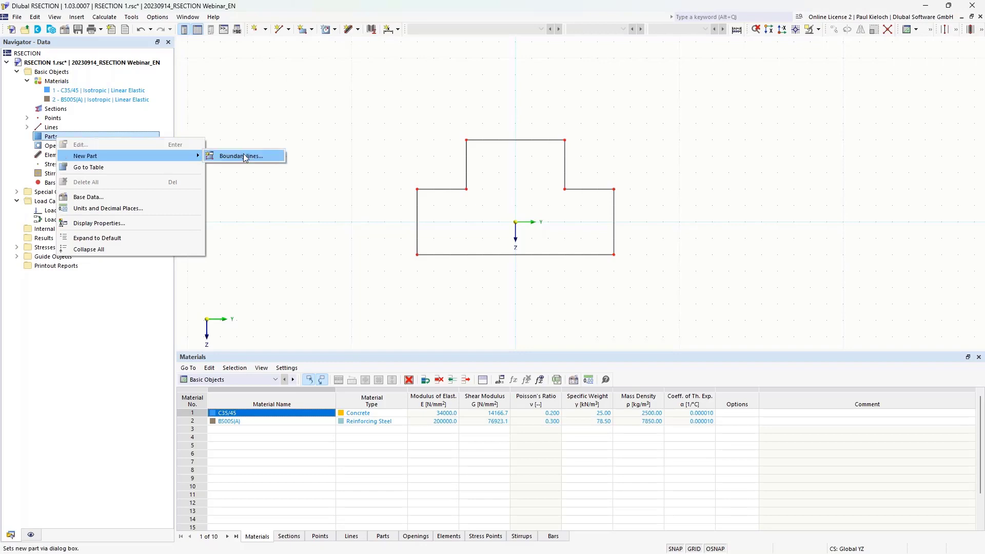
click(272, 159)
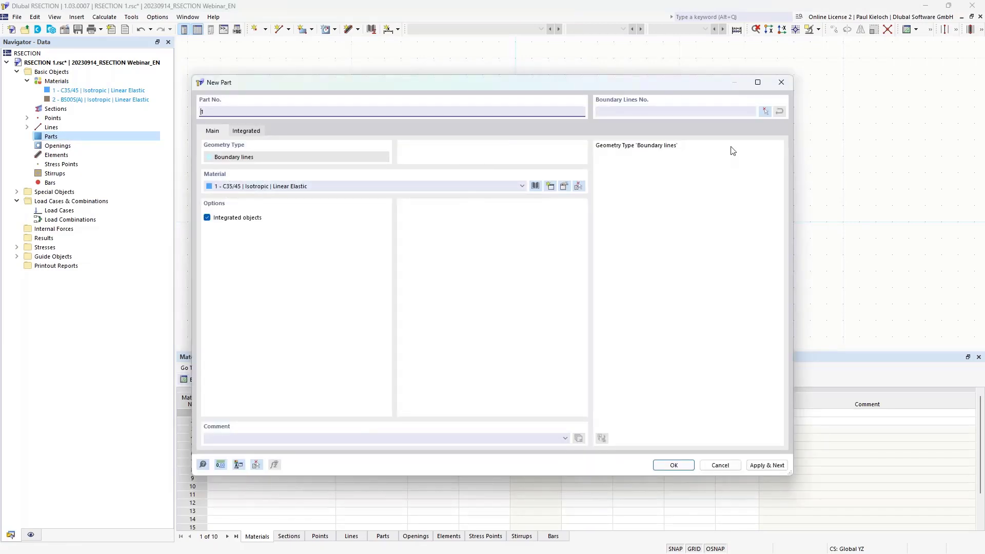
click(765, 112)
drag(376, 116, 716, 303)
click(154, 150)
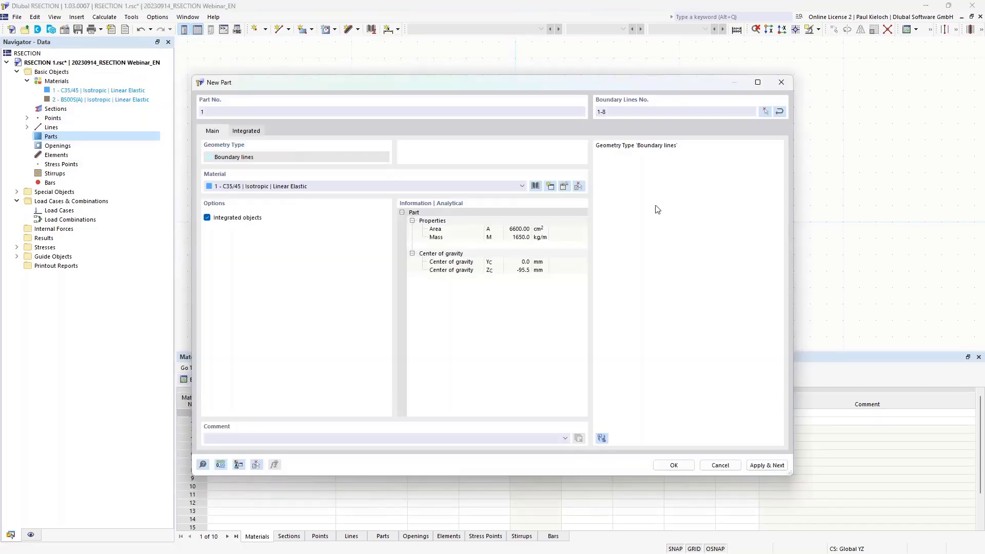
click(676, 465)
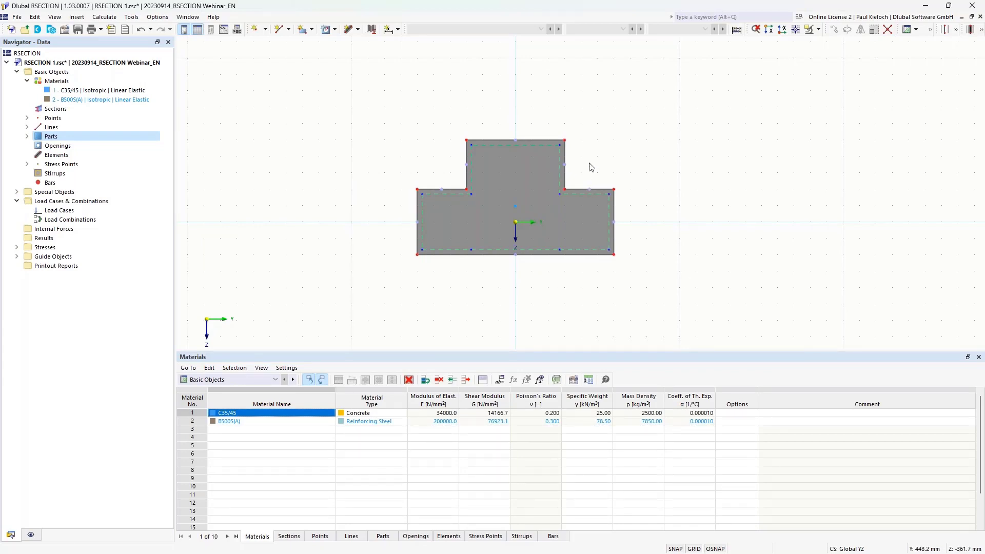
Try a rectangular opening in the lower half of the concrete part, left of the origin, and undo it
scroll(588, 162, up, 2)
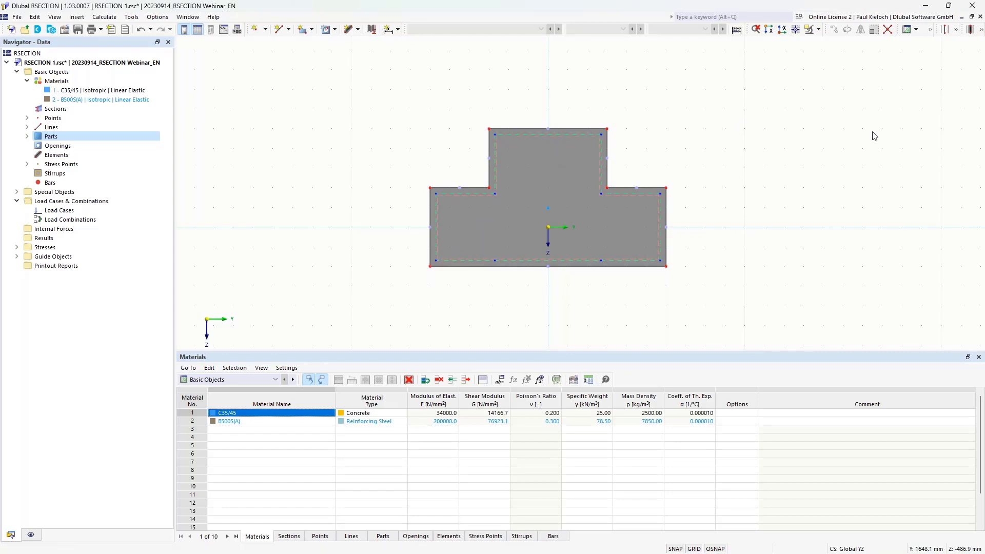
scroll(710, 173, up, 4)
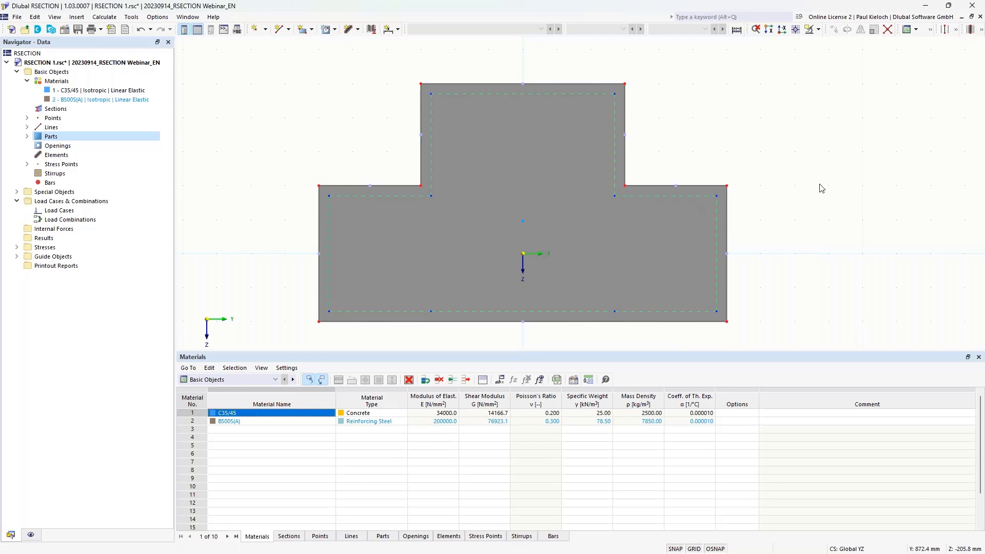
click(335, 30)
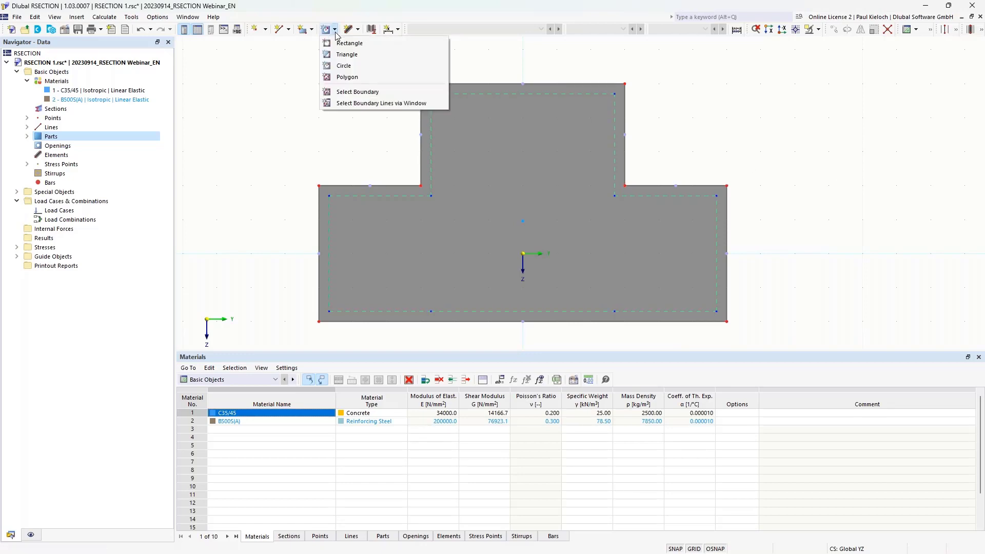
click(365, 44)
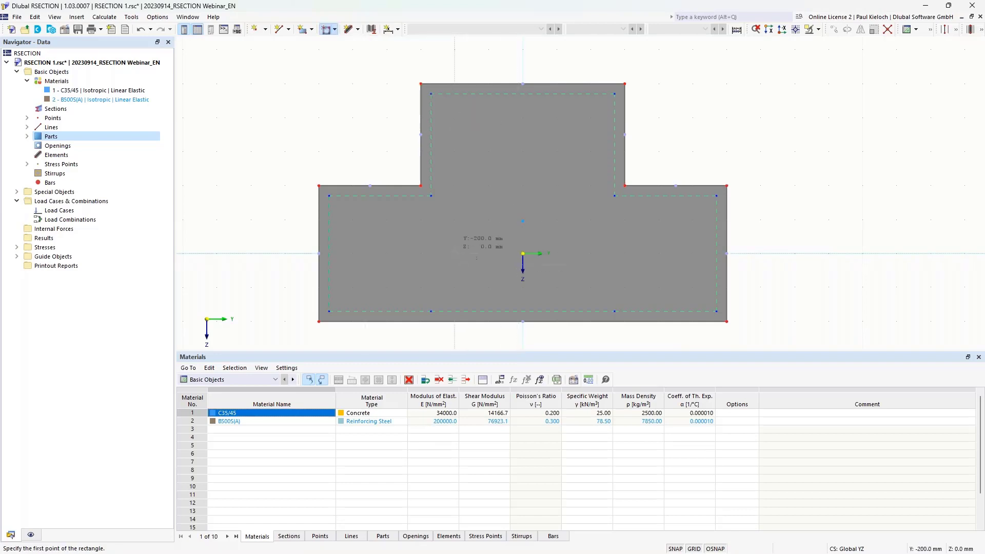
click(404, 234)
click(493, 268)
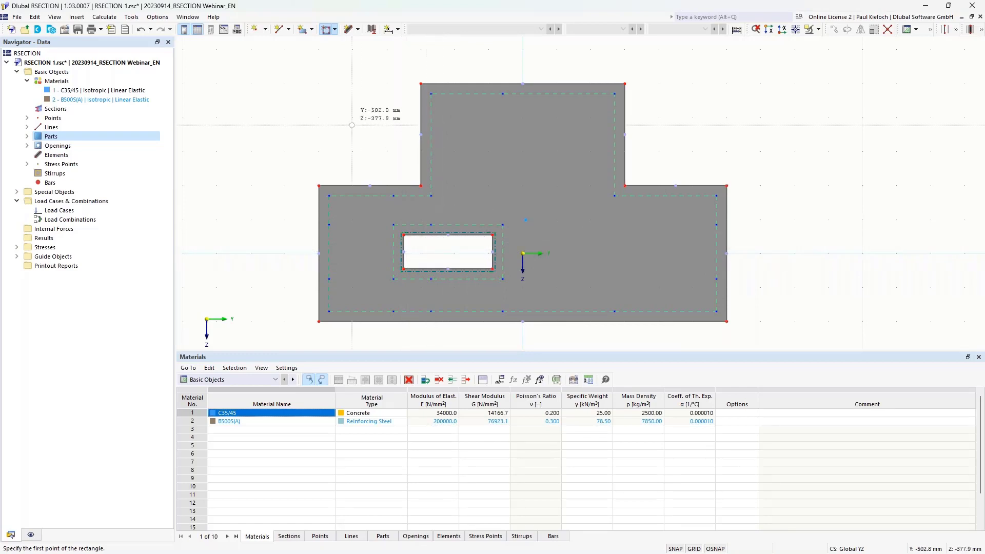
click(140, 29)
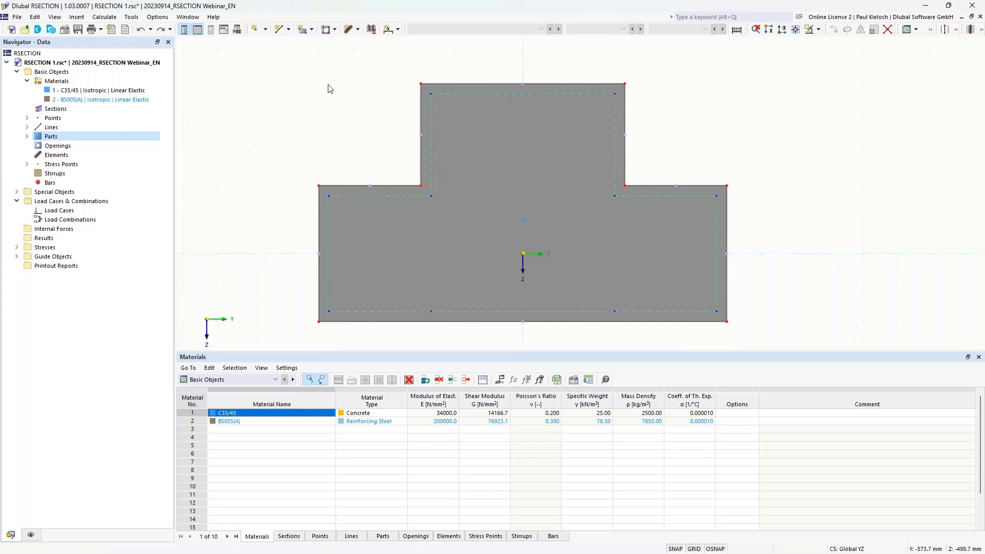
Cut a circular opening with a radius of about 117 mm, centred on the part's centre of gravity
click(334, 29)
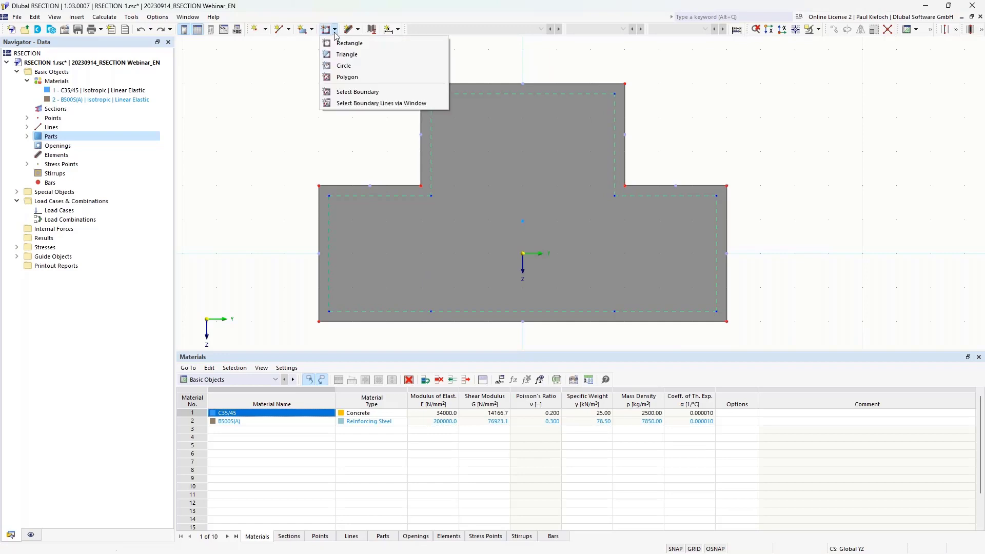
click(363, 66)
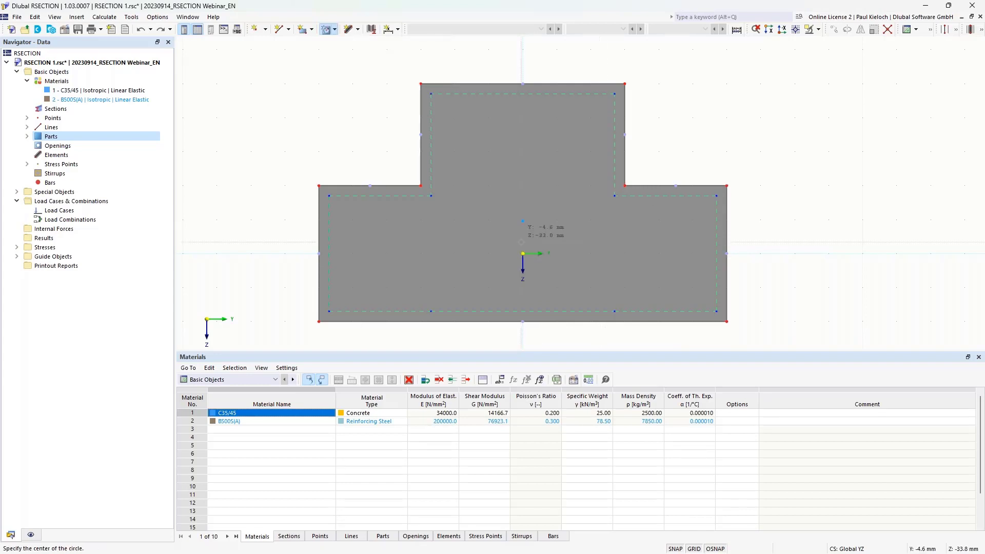
click(522, 221)
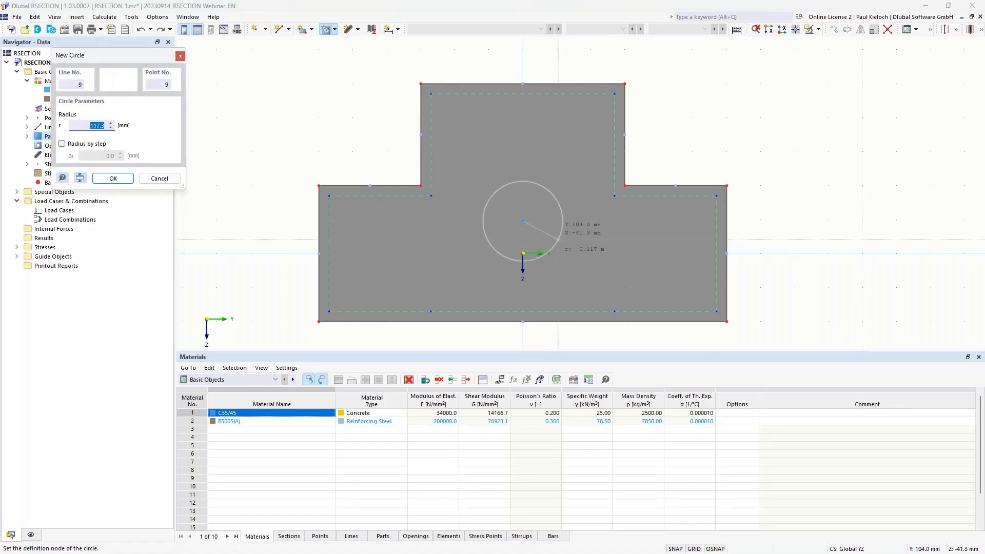
click(558, 239)
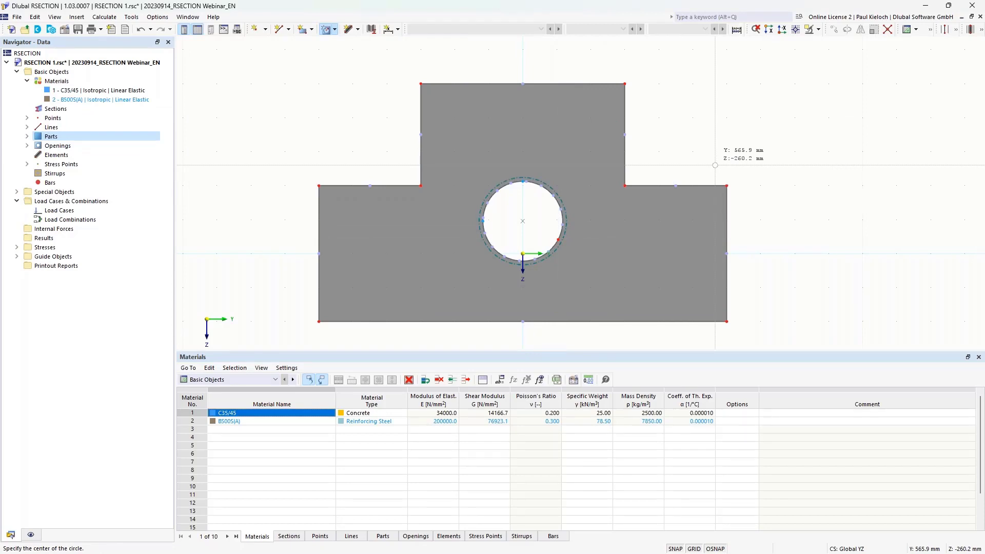
key(Escape)
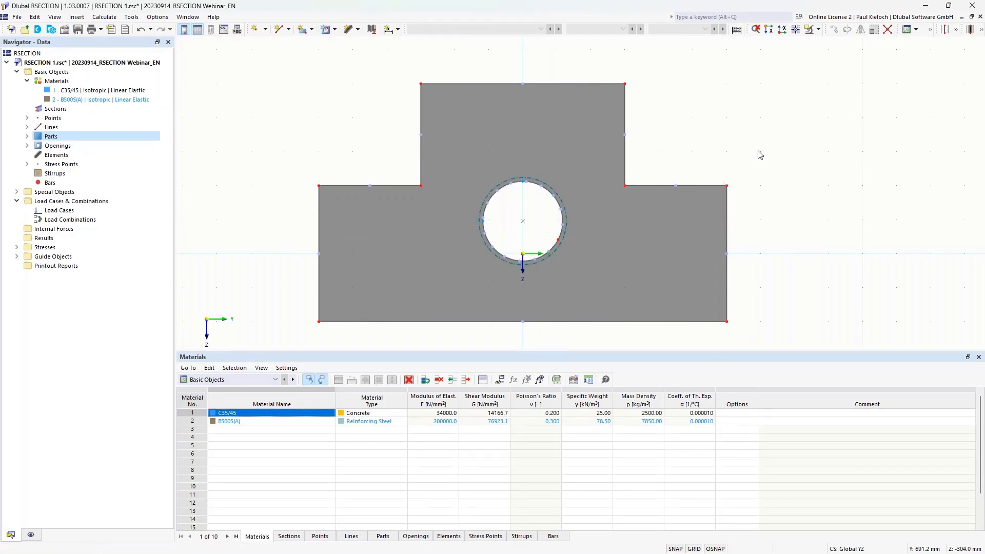
Divide the circular opening's boundary line using 15 intermediate points
right_click(506, 190)
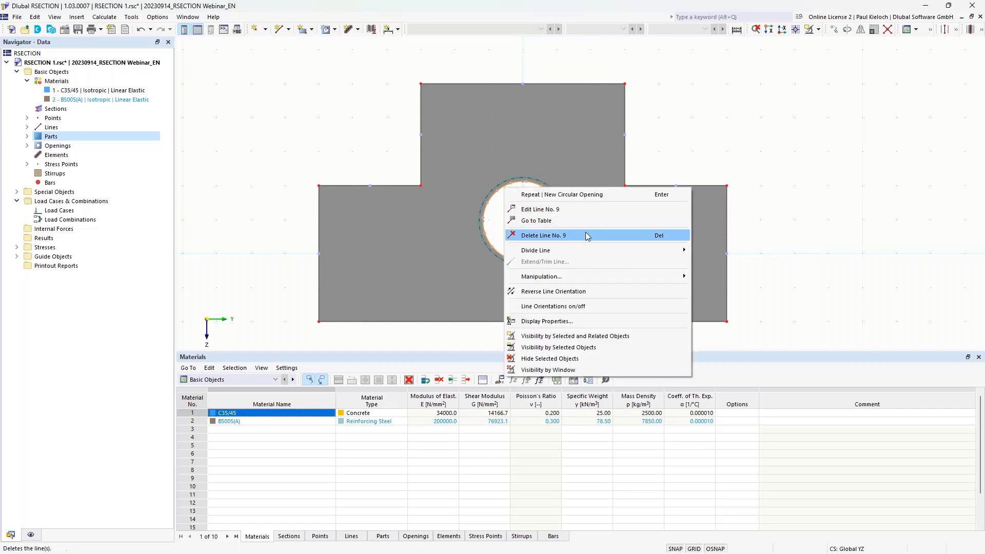
mouse_move(595, 249)
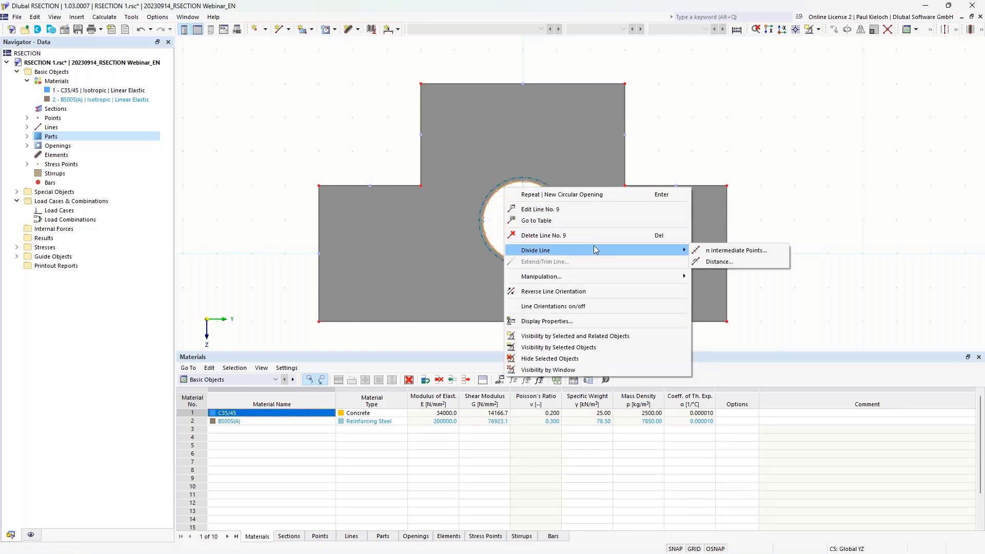
click(768, 251)
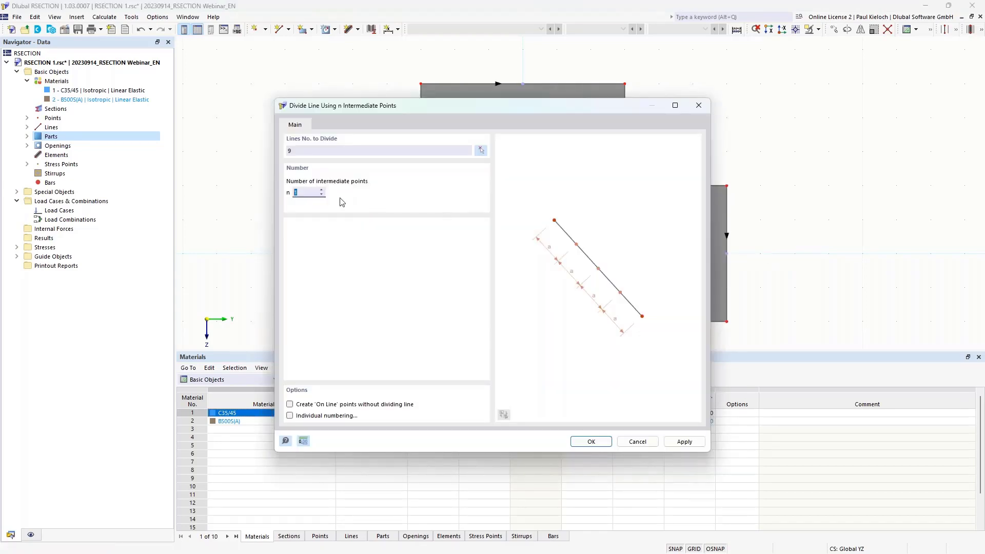
text(15)
click(607, 444)
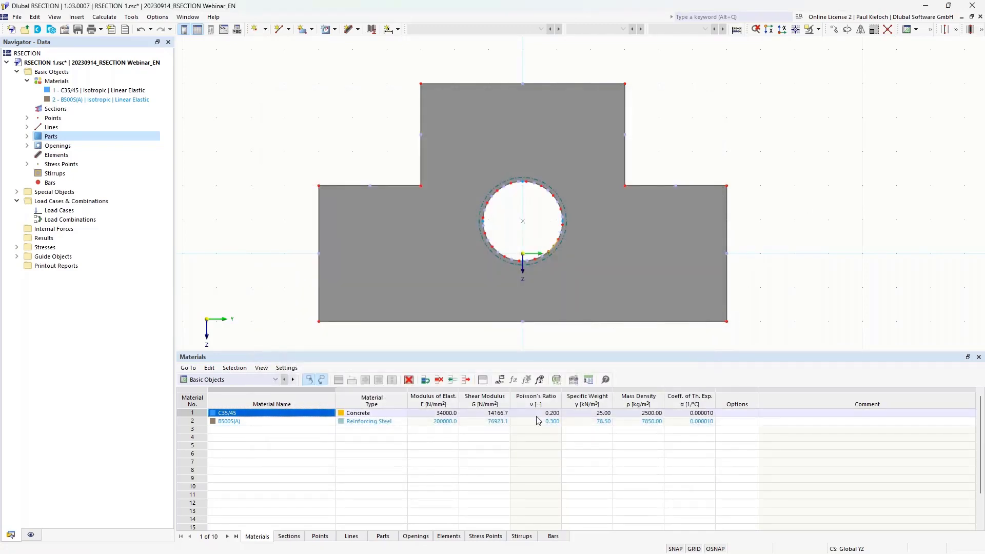
Change the line type of the opening's arc segments, lines 9 to 24, from Arc to Polyline
click(352, 537)
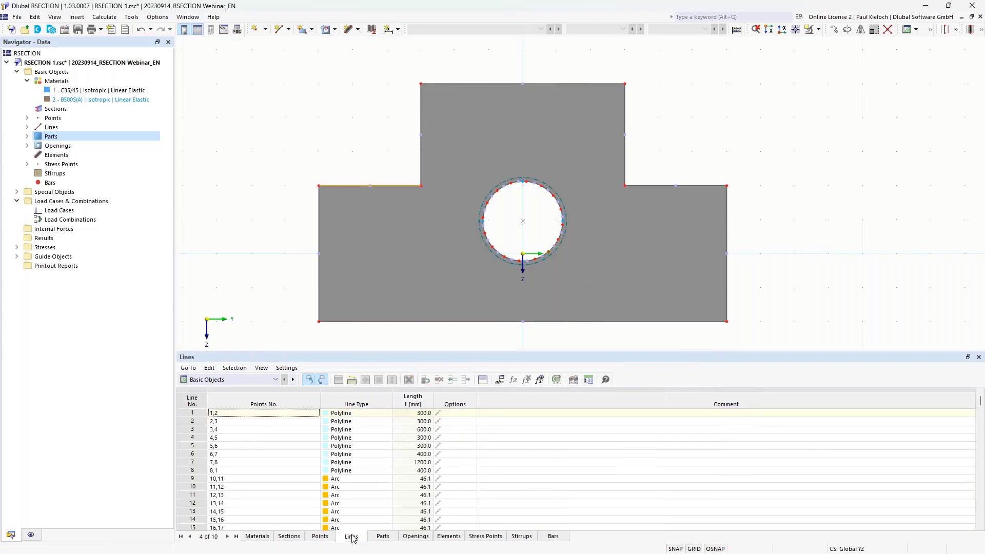
click(348, 479)
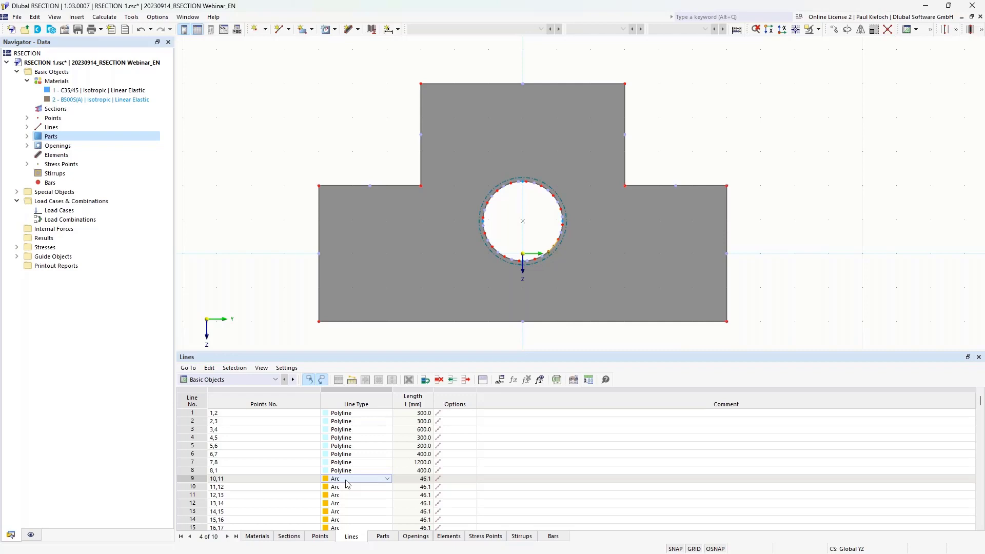
key(F8)
key(F8)
key(F8)
key(F8)
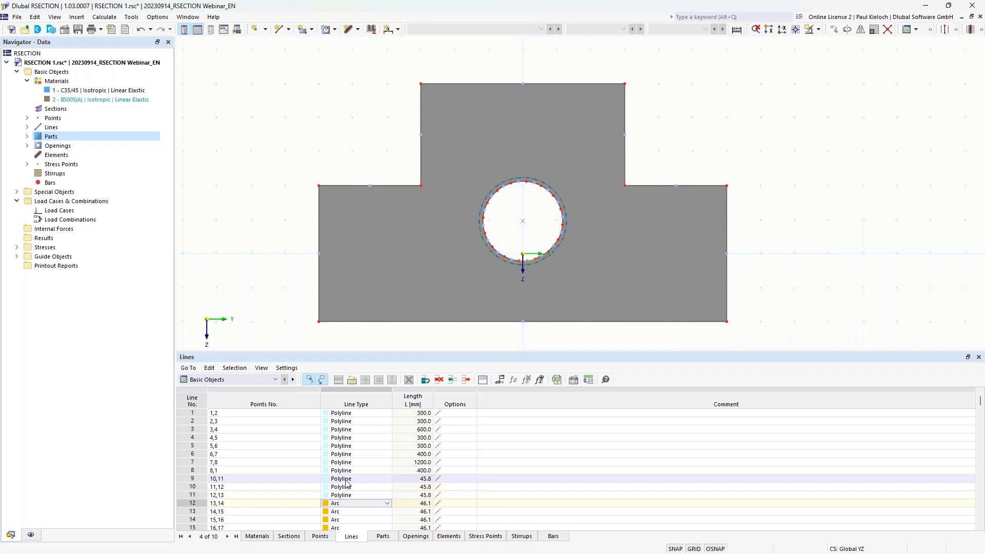
key(F8)
key(F8)
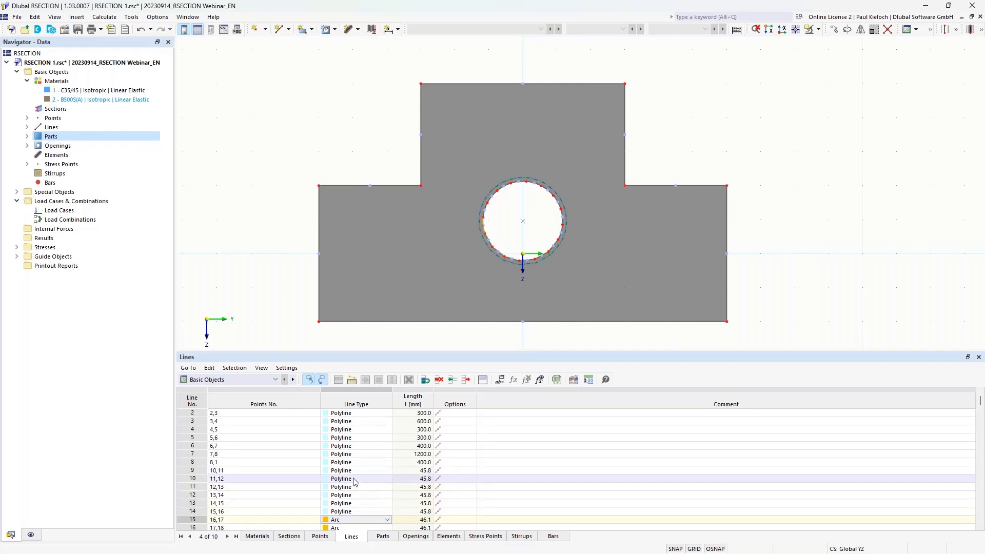
scroll(353, 482, down, 4)
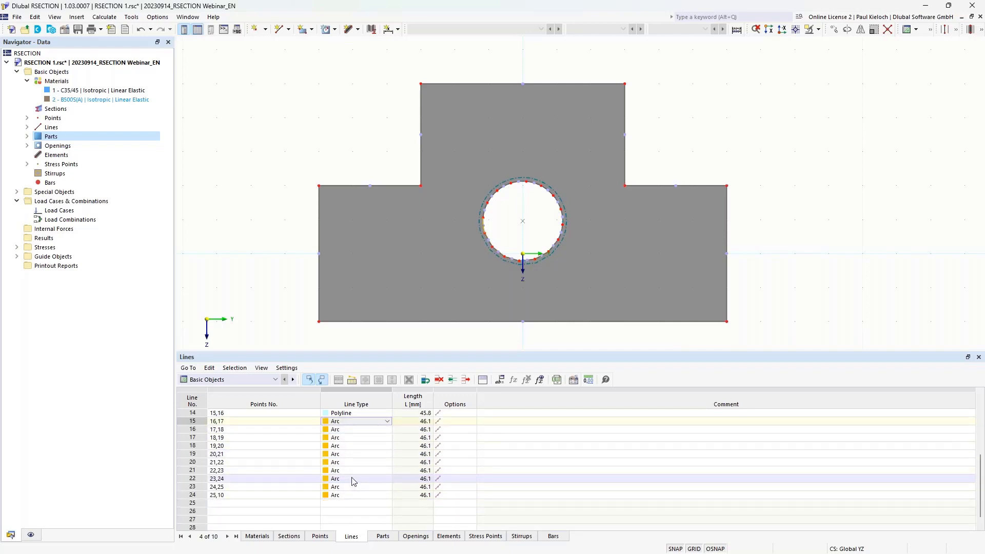
key(F8)
key(F8)
key(F8)
key(F8)
key(F8)
key(F8)
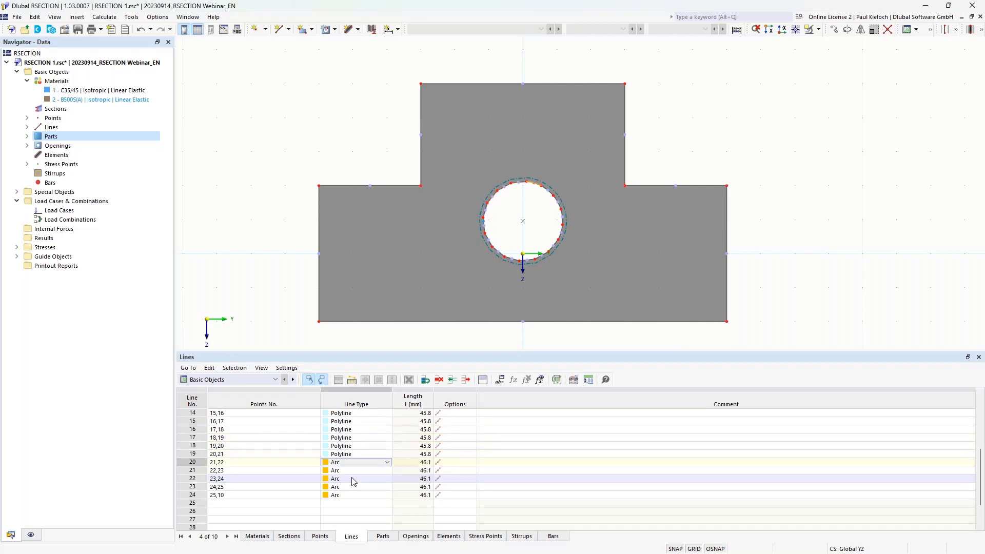
key(F8)
key(F8)
key(F8)
key(F8)
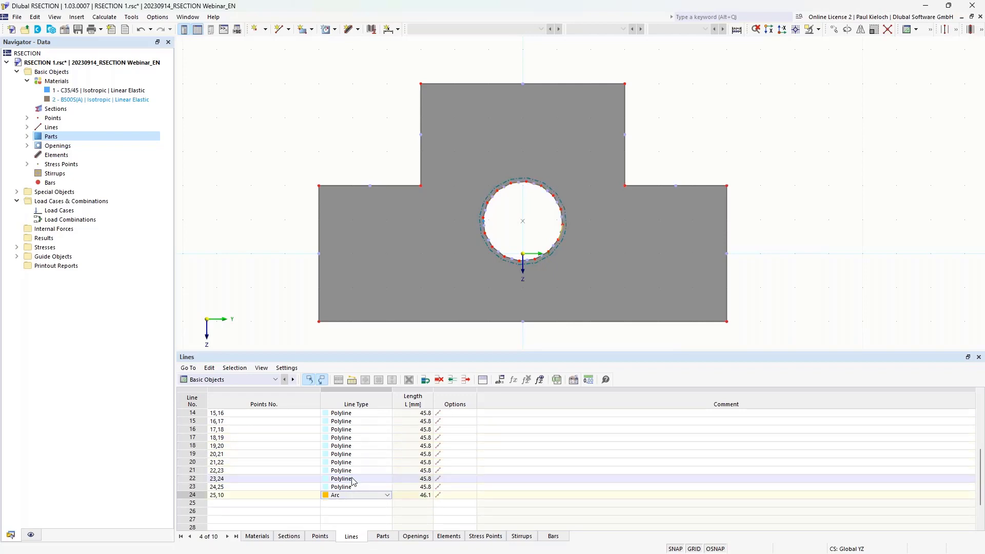
key(F8)
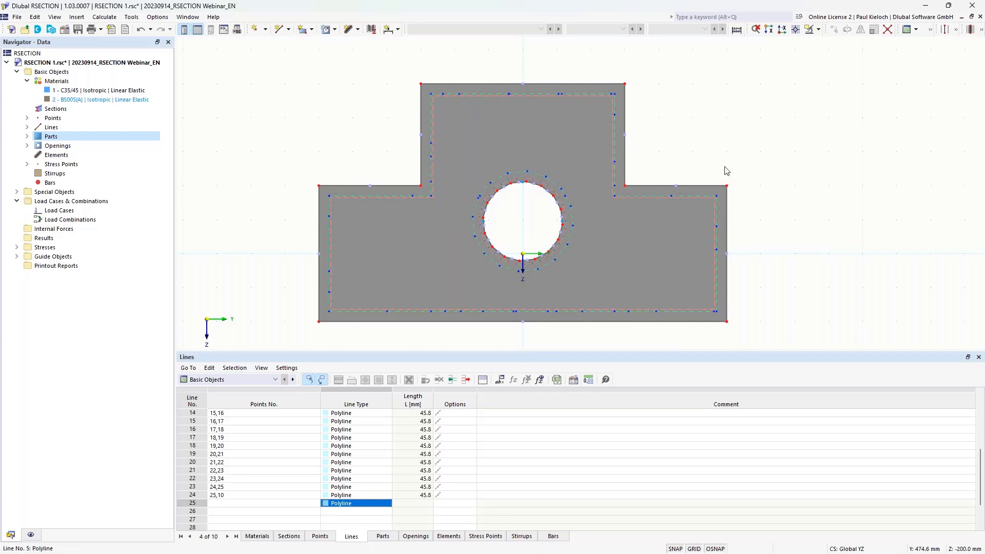
Save the stepped cross-section model and close it
middle_drag(798, 203, 802, 196)
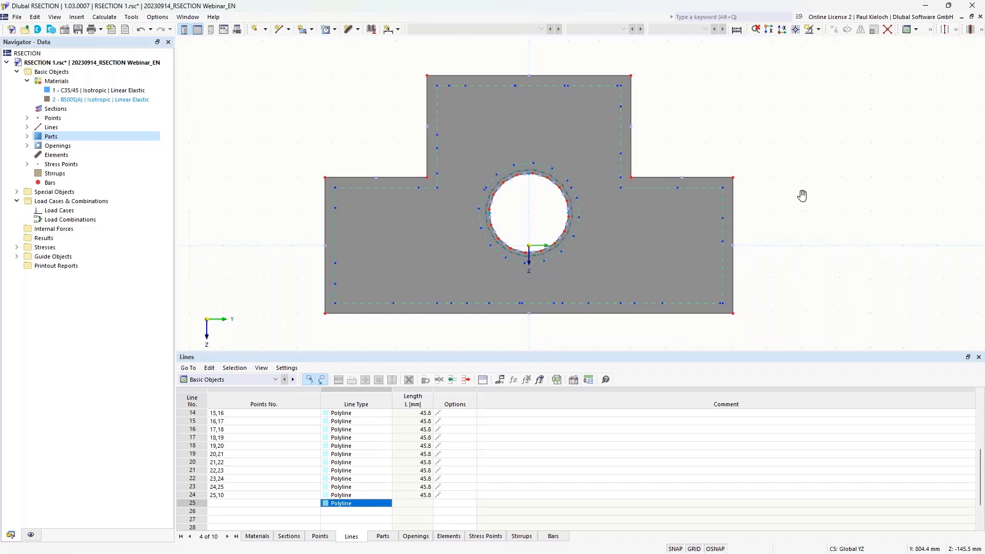
middle_drag(351, 108, 316, 112)
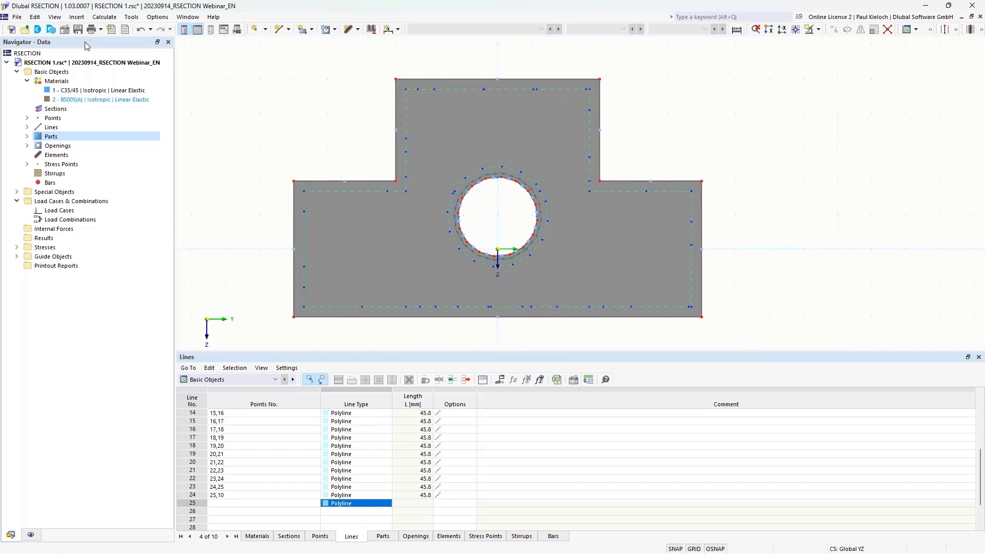
click(77, 30)
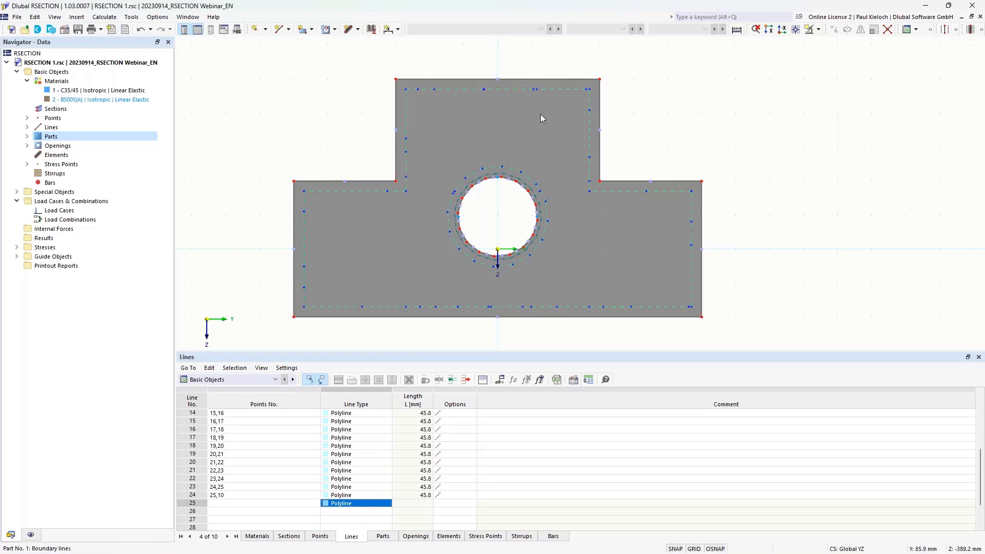
click(980, 17)
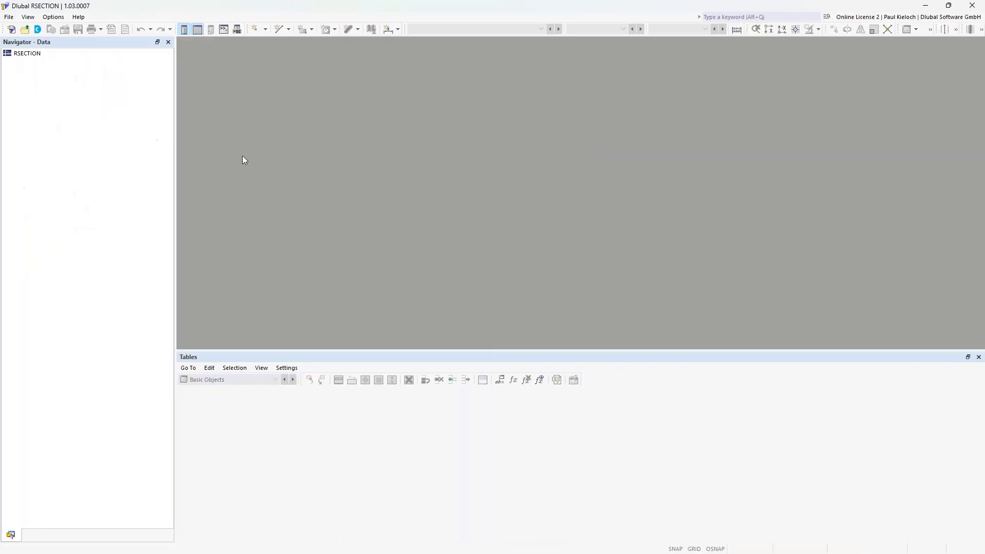
Open the DXF file Bridge-Cross-Section for import as a new model
click(9, 18)
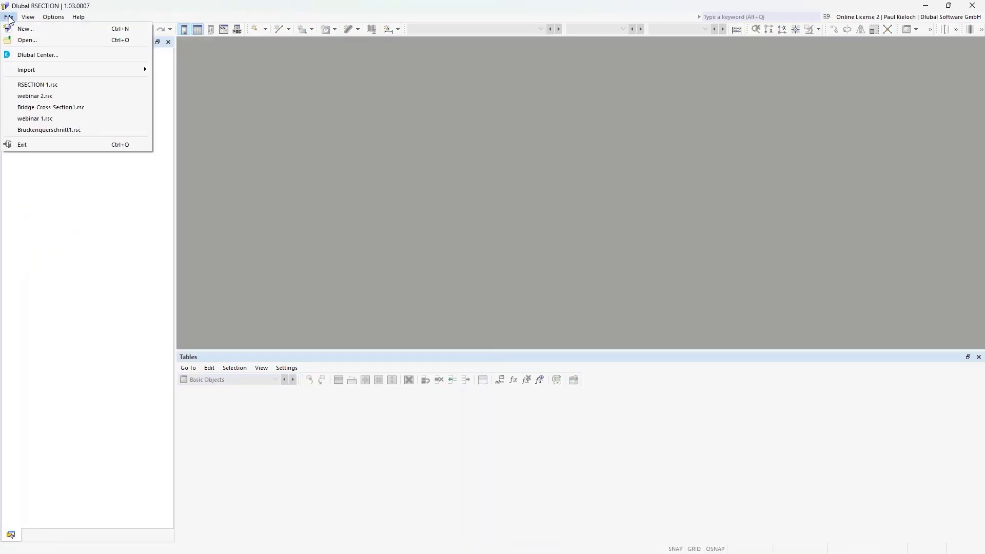
mouse_move(47, 71)
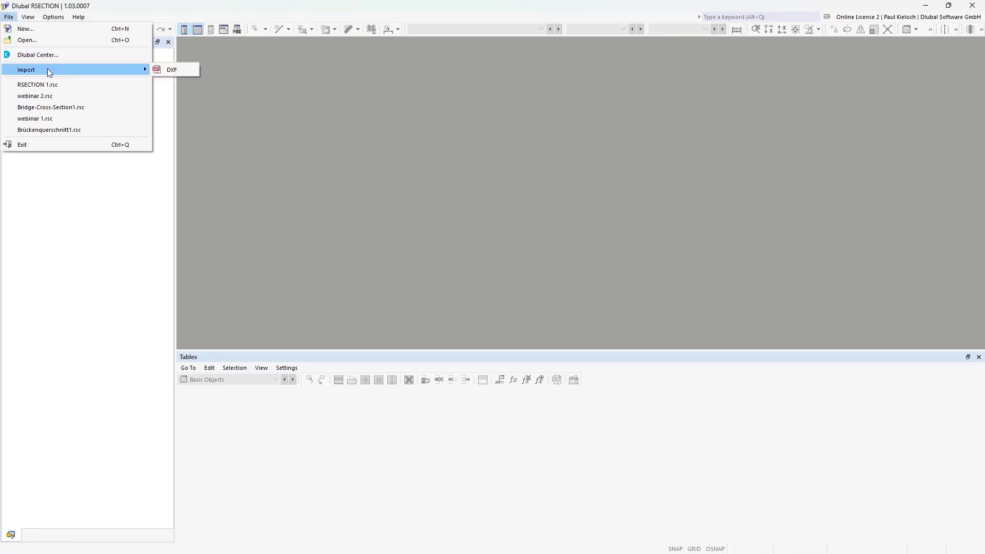
click(183, 70)
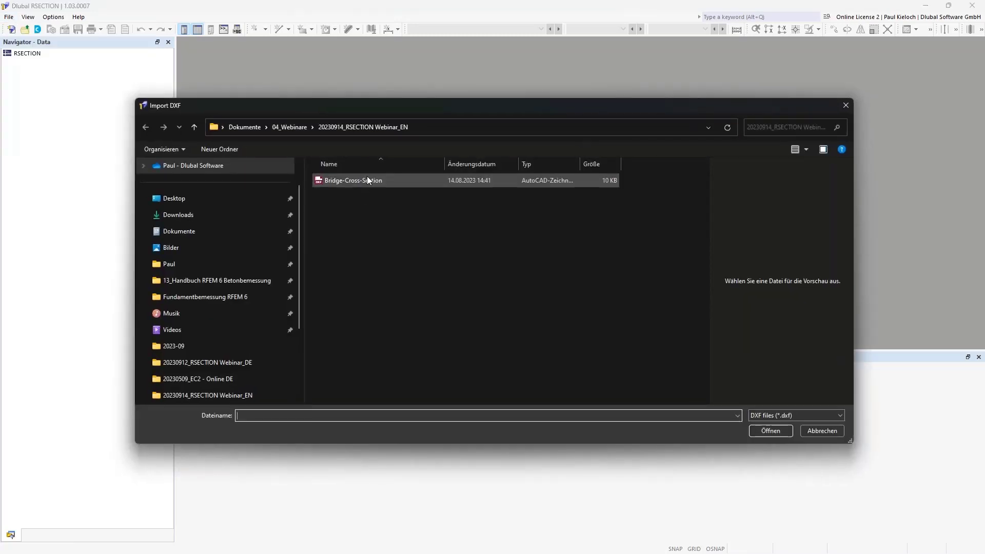
click(369, 182)
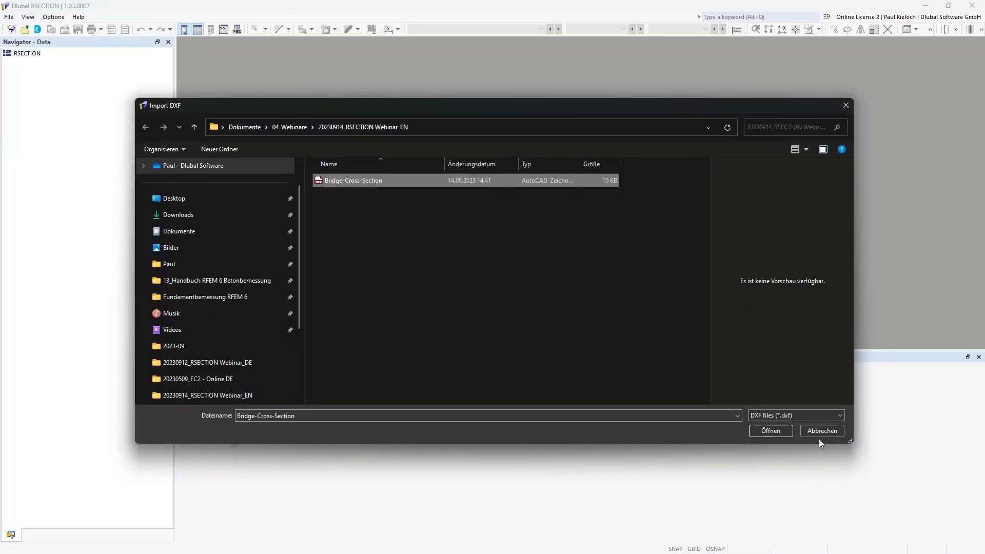
click(771, 431)
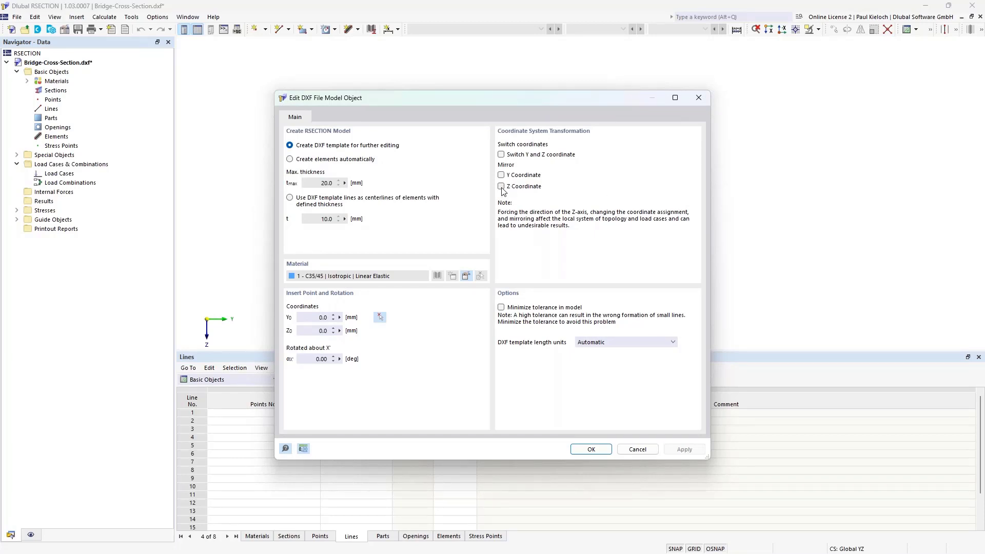
Import the DXF template with the Z coordinate mirrored and metres as its length unit, and dismiss the import log
click(531, 188)
click(635, 342)
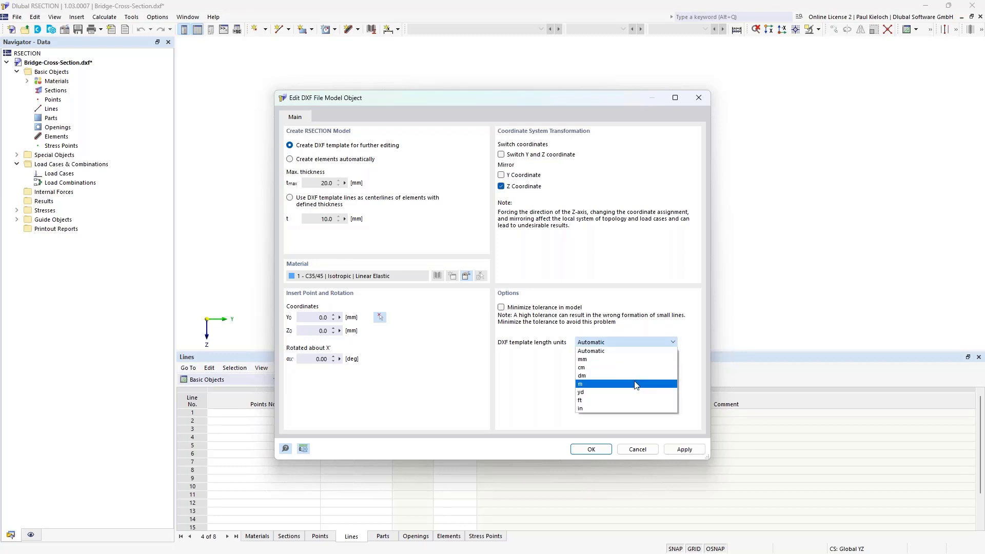
click(636, 385)
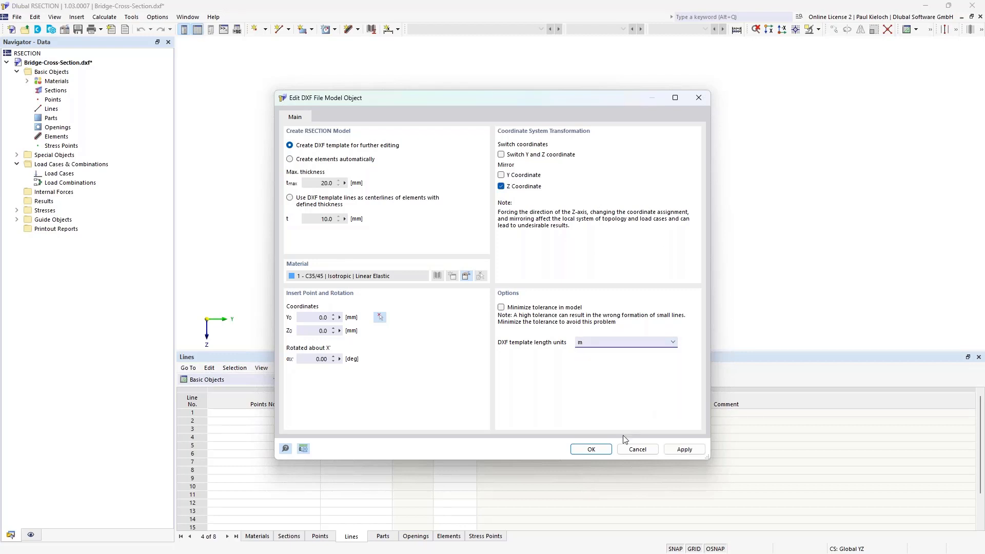
click(592, 449)
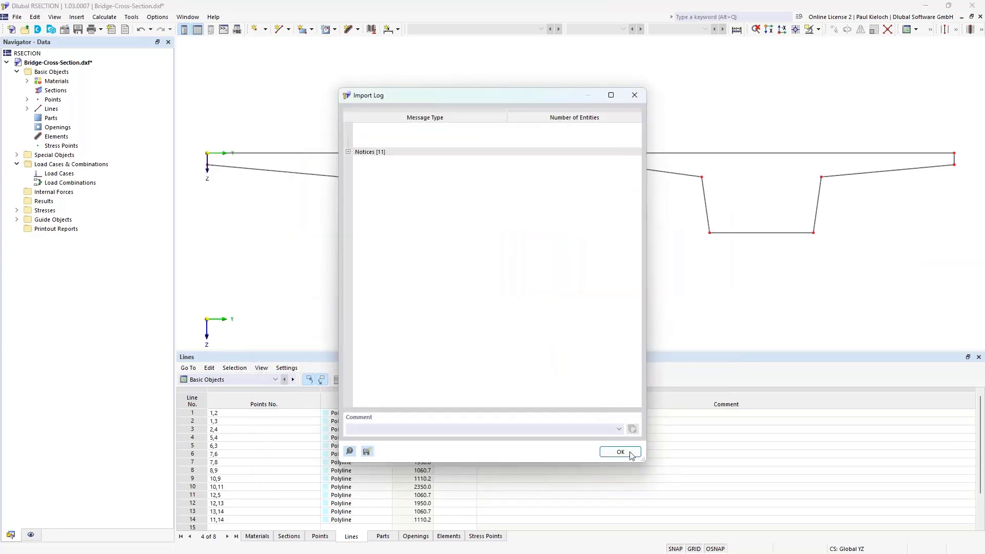
click(635, 94)
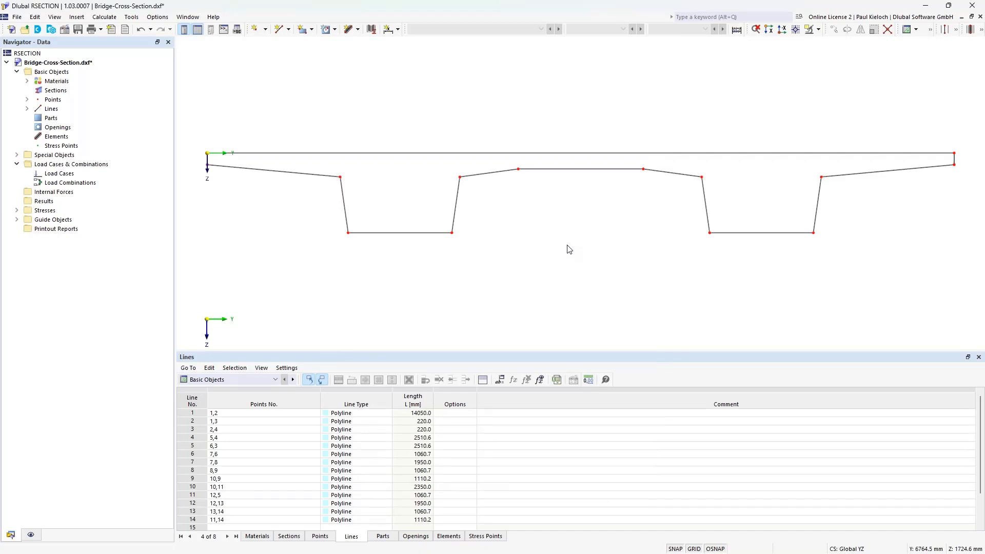
Create a C35/45 concrete part from all boundary lines of the imported bridge outline
scroll(568, 250, down, 2)
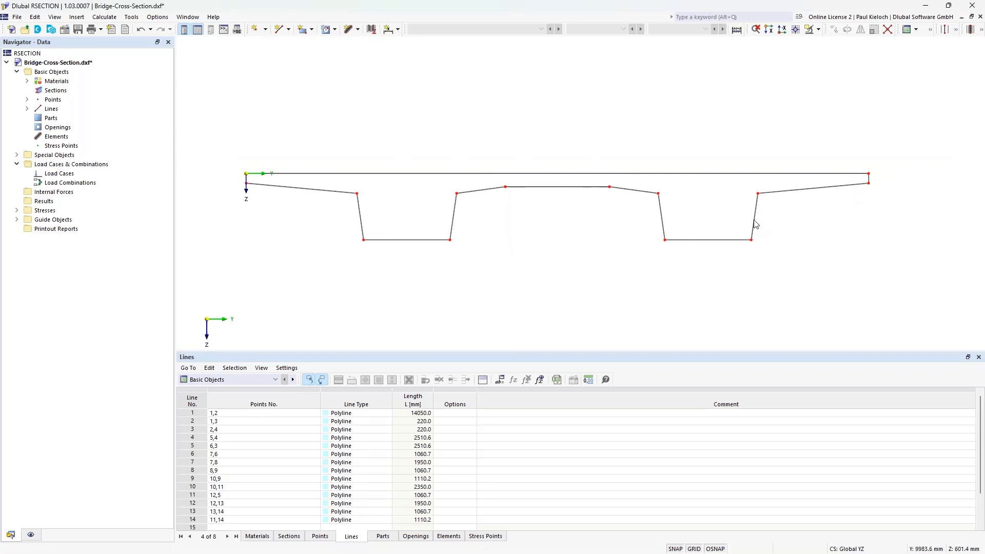
right_click(52, 119)
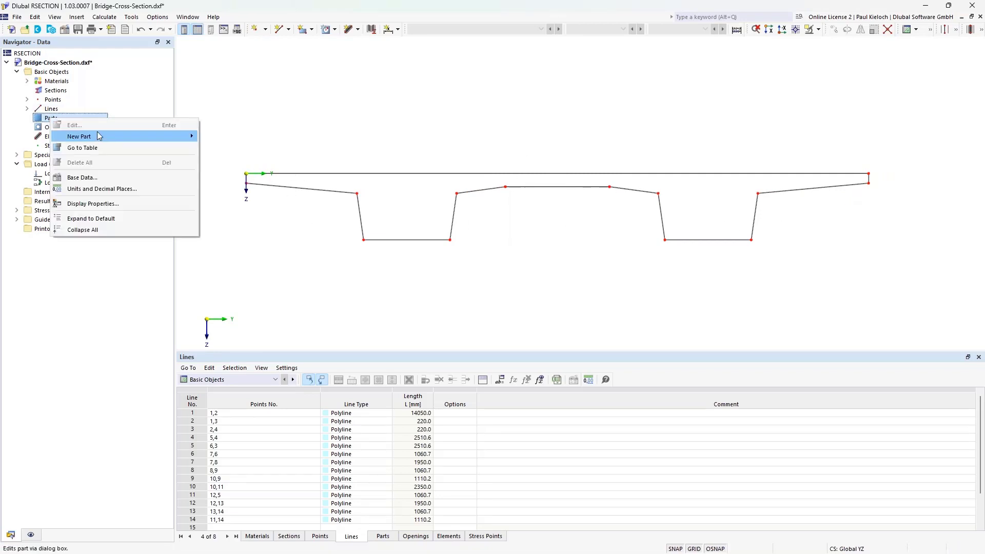
mouse_move(121, 137)
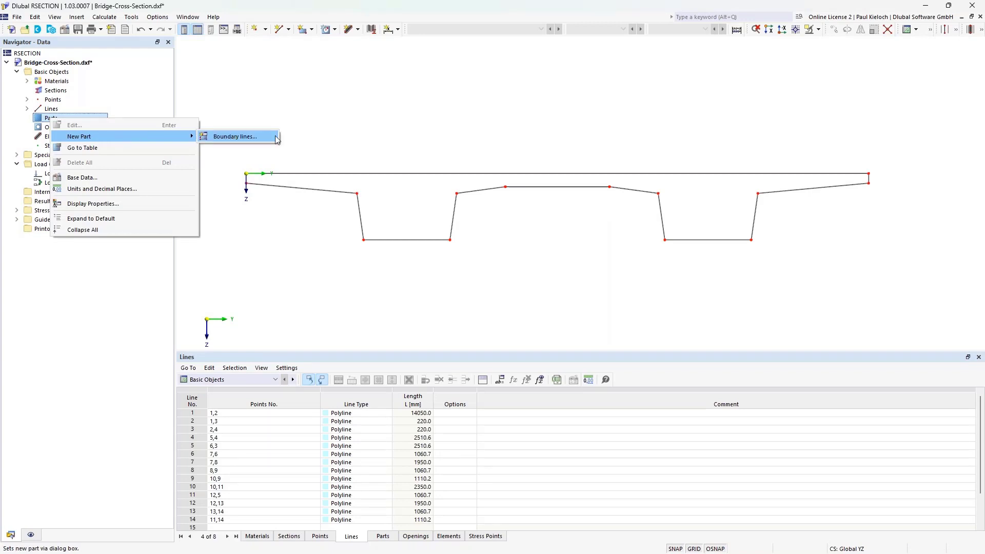
click(276, 137)
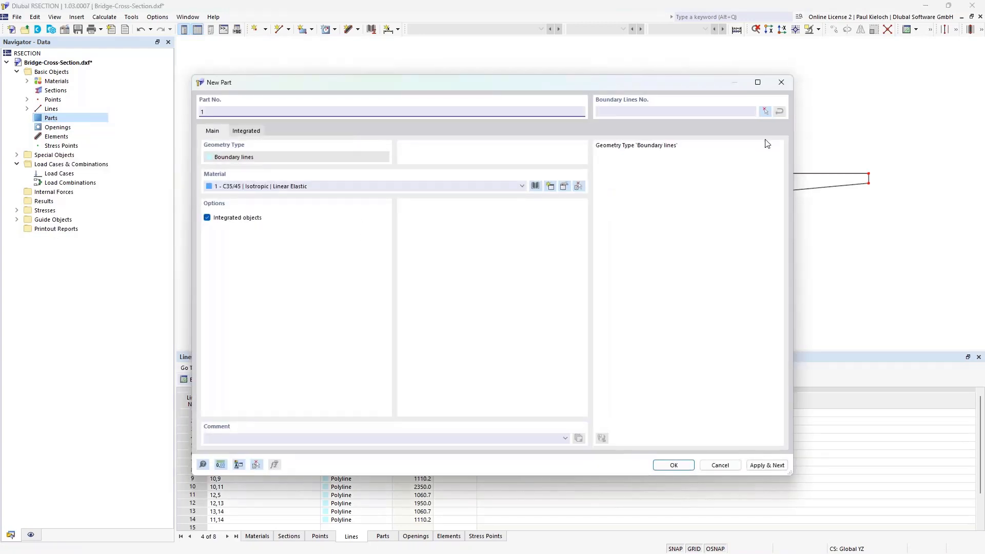
click(765, 112)
drag(240, 148, 930, 274)
click(152, 149)
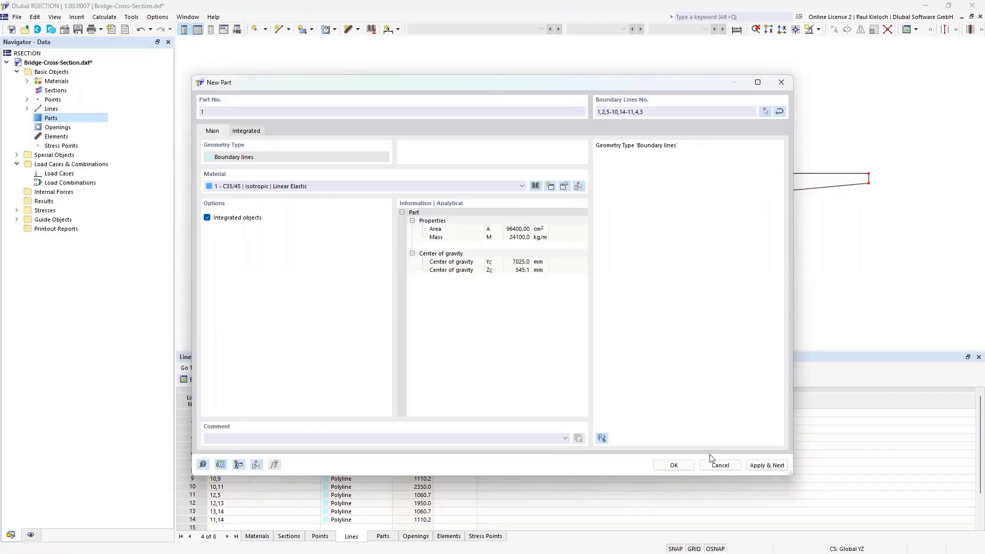
click(678, 465)
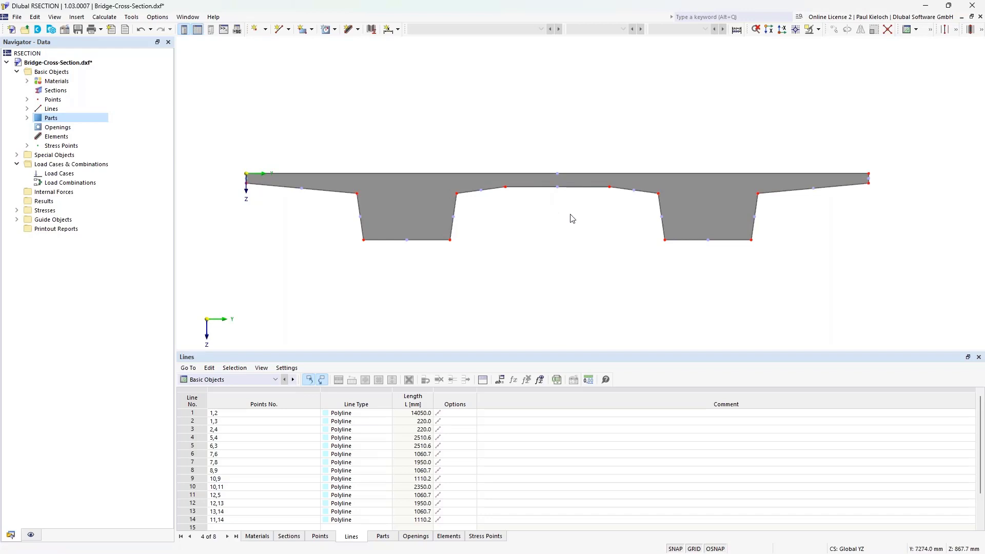
Save the imported bridge cross-section as a new model file named RSECTION 2 in the webinar folder
click(19, 16)
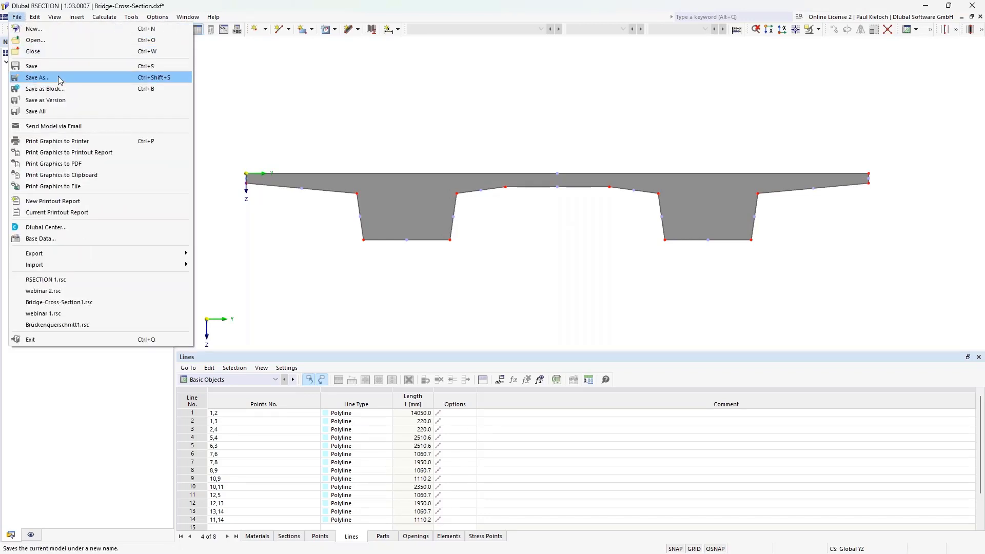
click(41, 77)
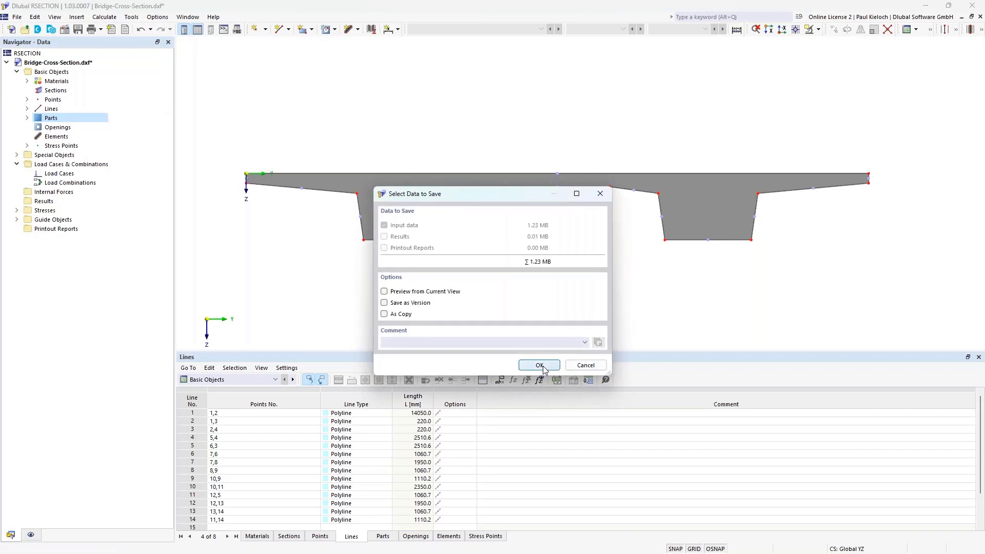
click(539, 365)
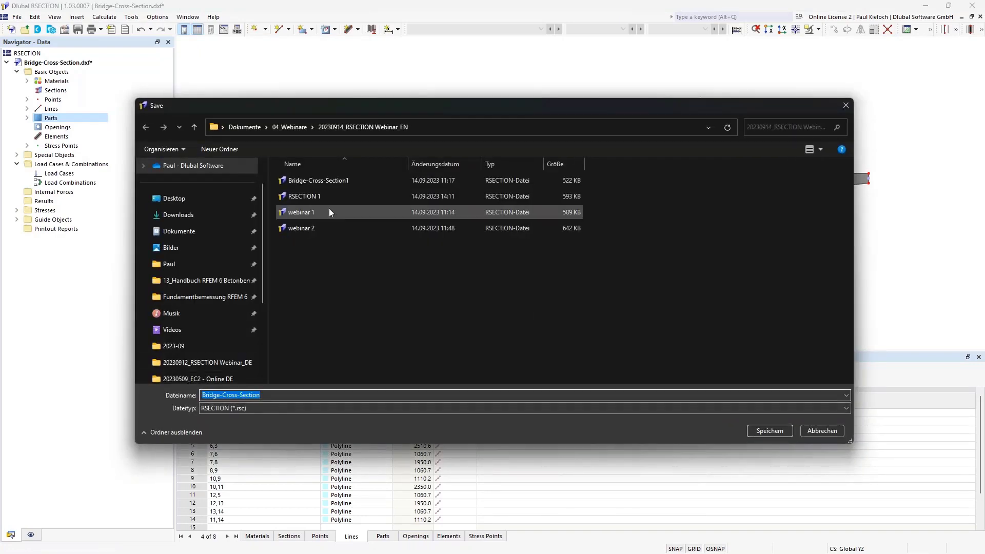
click(308, 196)
click(291, 395)
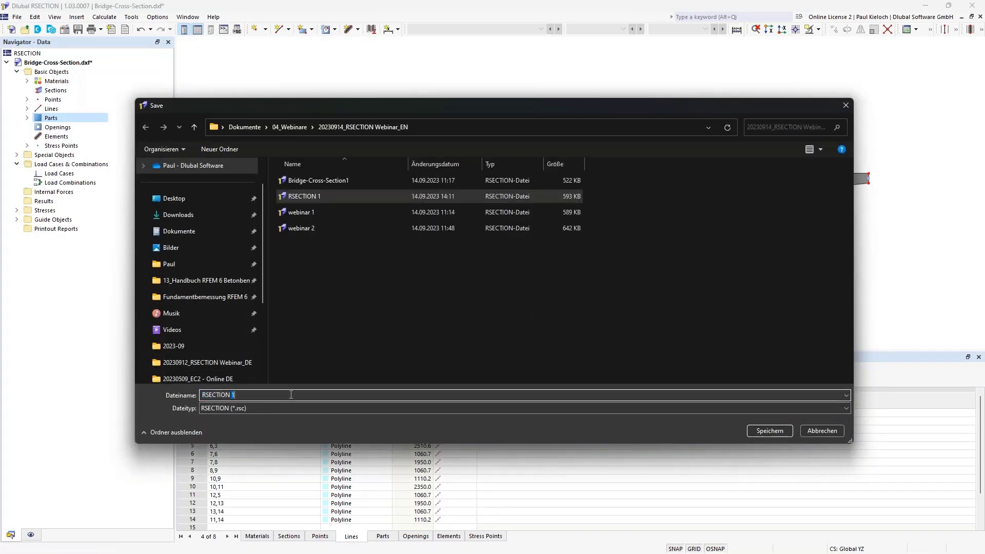
key(BackSpace)
text(2)
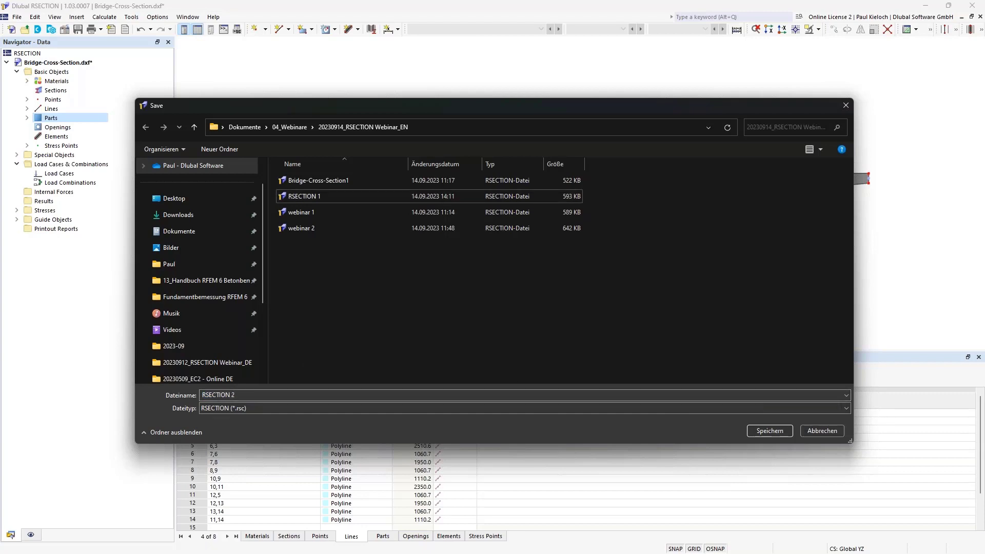
click(783, 430)
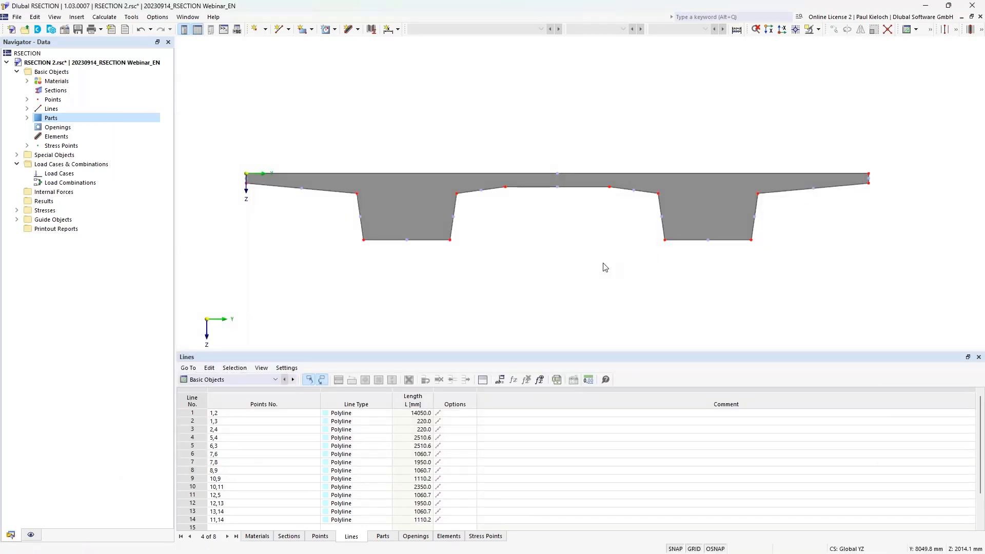
Enable concrete reinforcement in the model's base data and set the default concrete cover to 55 mm
right_click(99, 64)
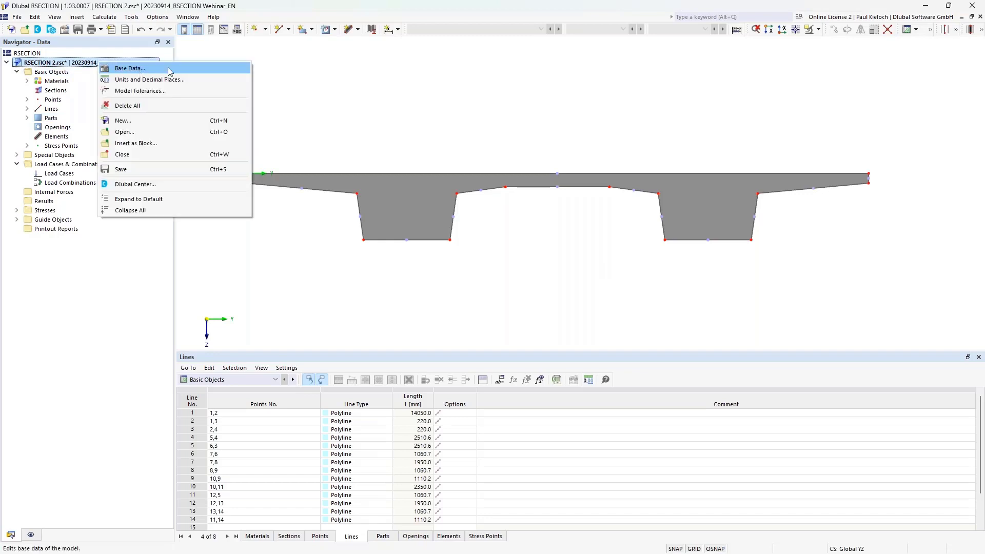
click(139, 71)
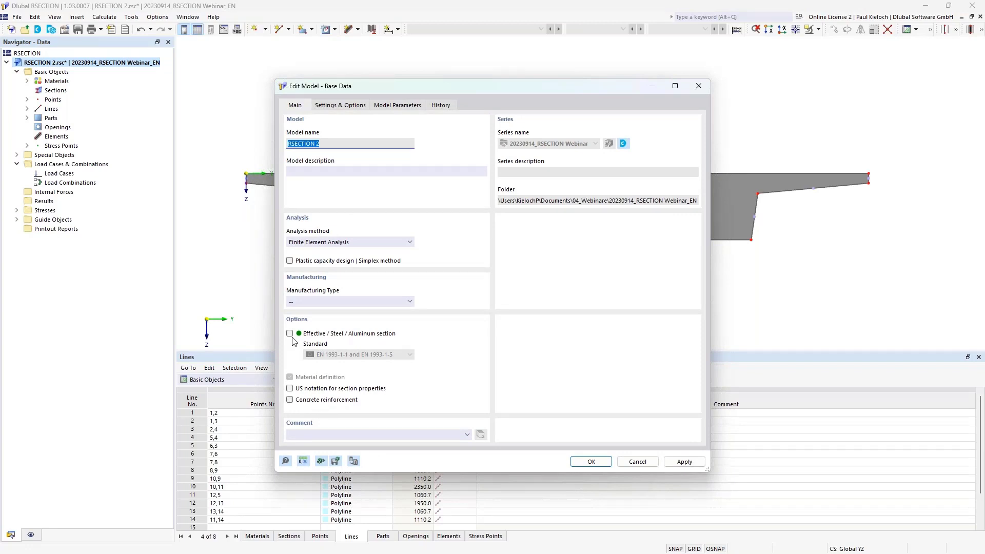
click(319, 400)
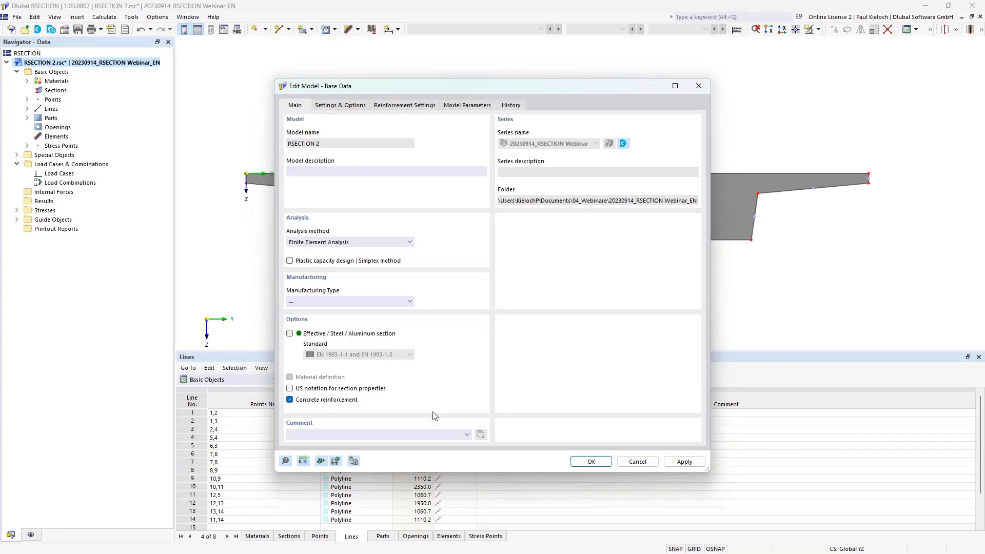
click(404, 105)
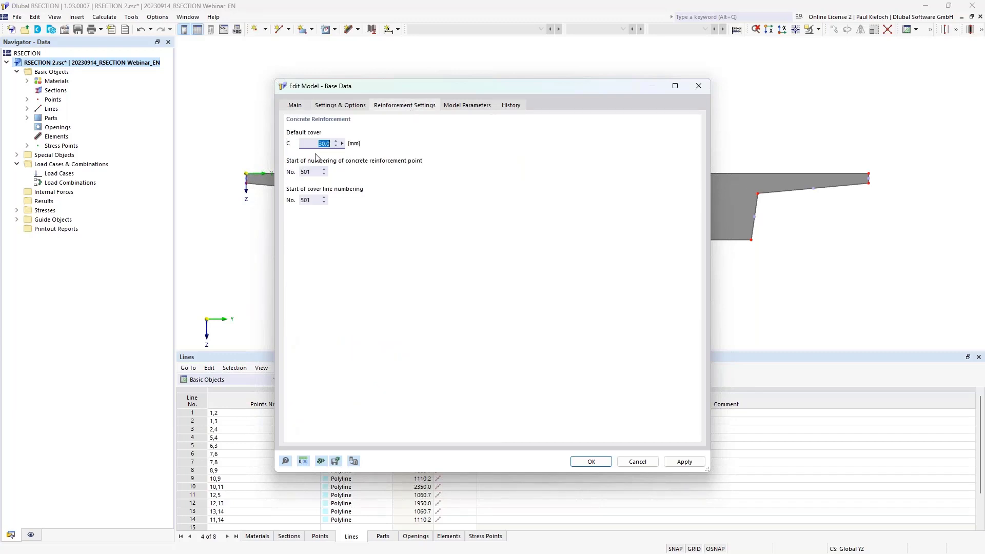
text(55)
click(597, 464)
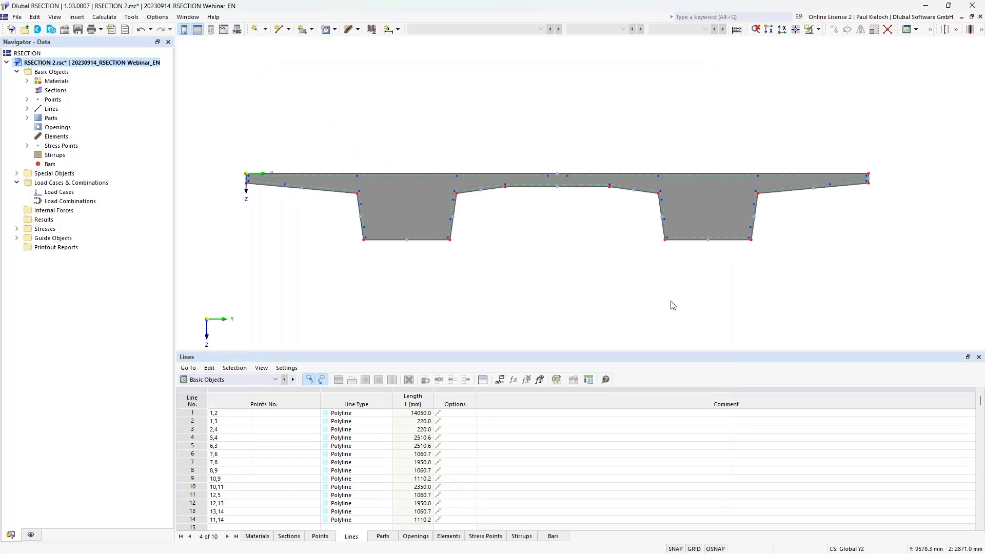
Inspect the cover lines around the bridge web, and save and close the RSECTION 2 model
scroll(369, 202, up, 5)
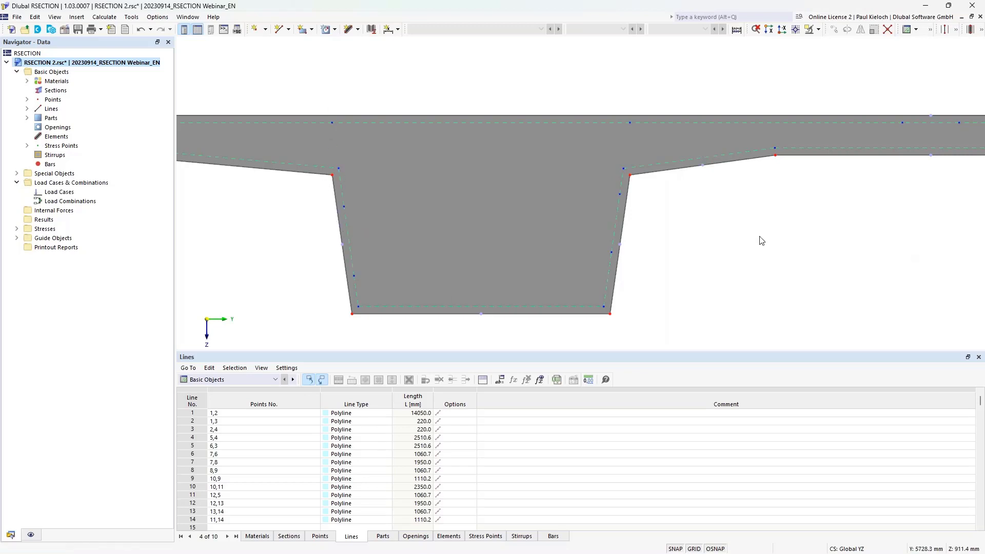
scroll(758, 238, down, 2)
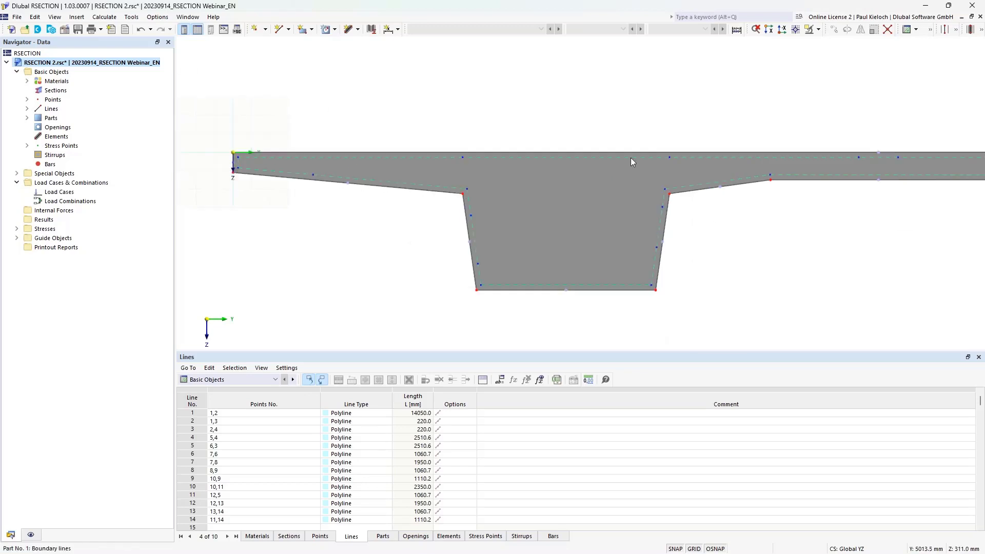
click(78, 32)
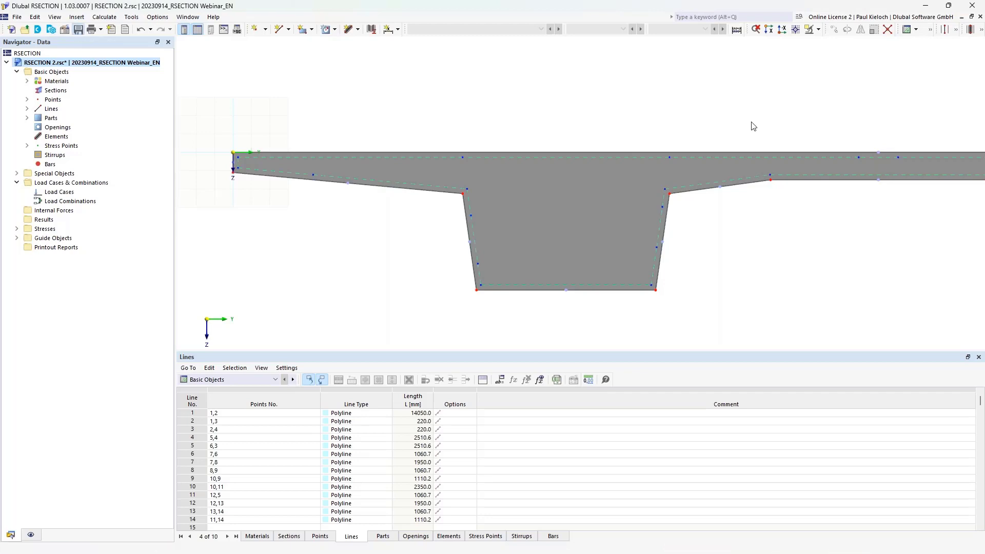
click(980, 17)
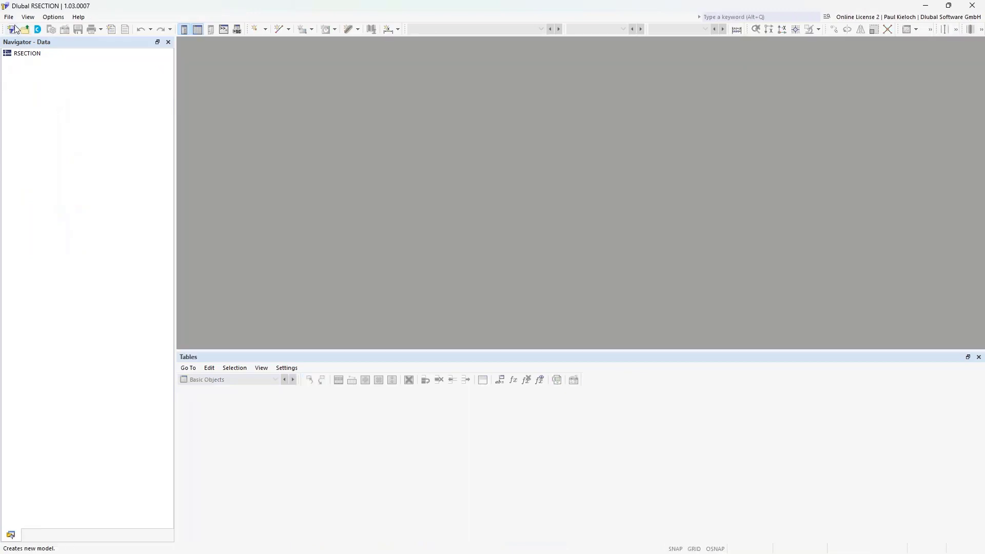
Create a new model named RSECTION 3 with concrete reinforcement enabled and the default cover kept
key(ctrl+n)
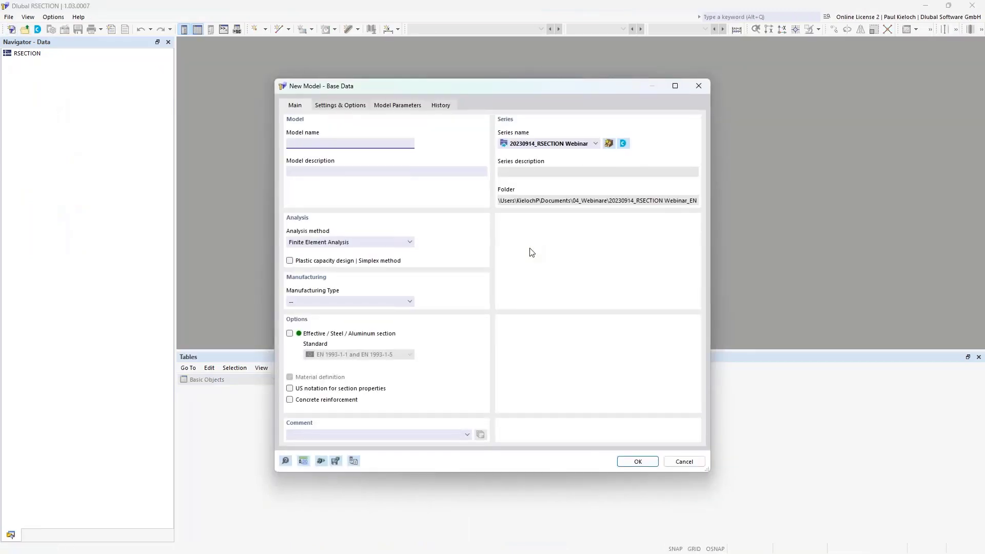
text(RSECTION 3)
click(290, 400)
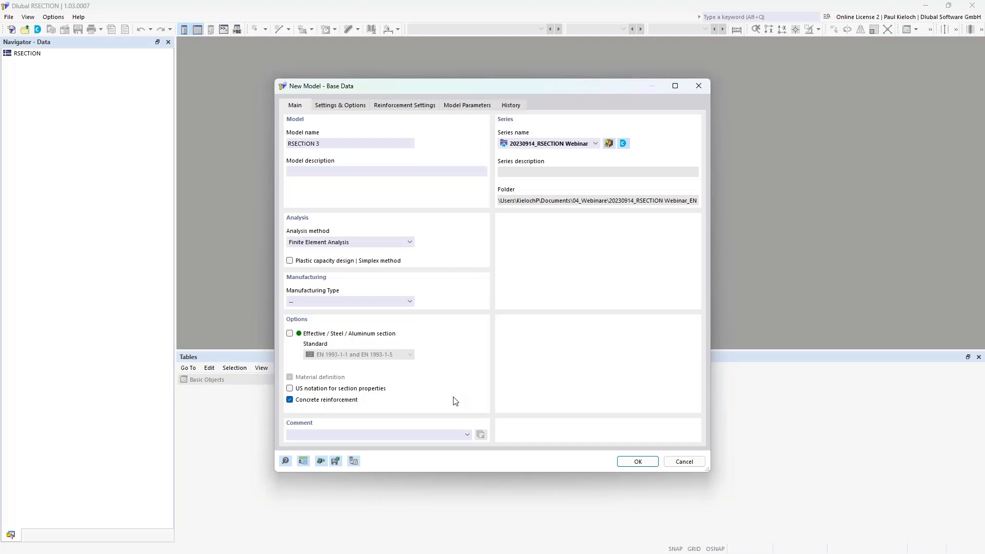
click(410, 105)
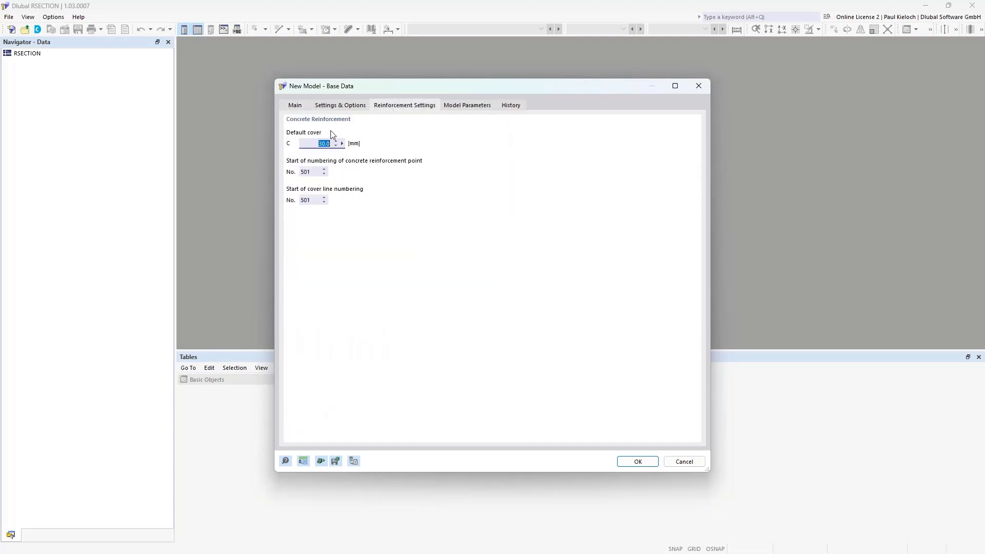
click(296, 105)
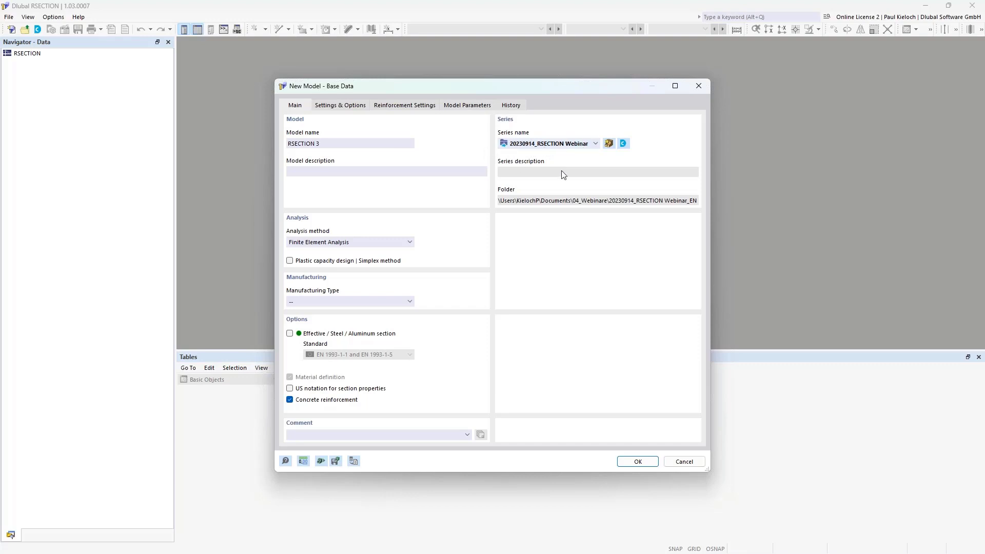
click(637, 462)
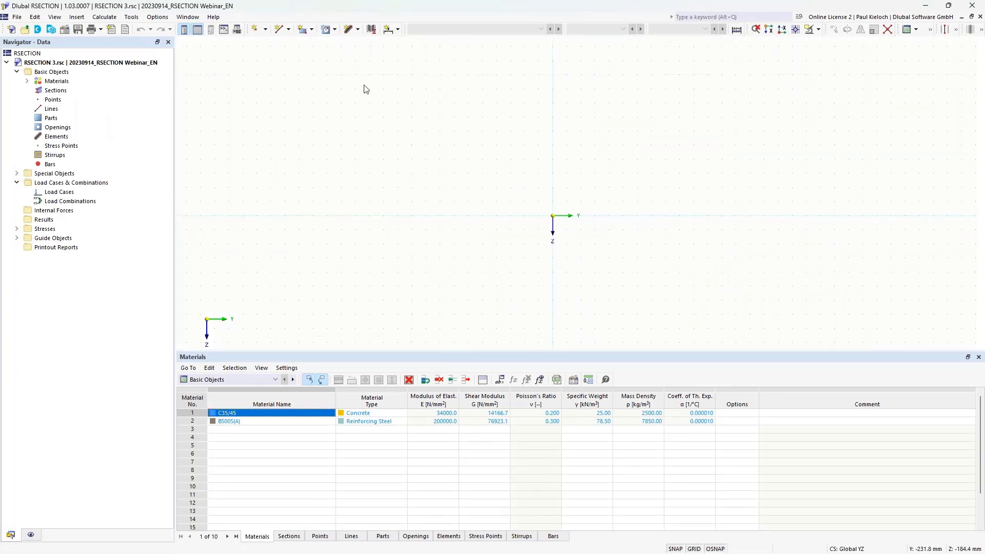
Start a new section and choose the massive double T-section with chamfered inner corners from the section library
right_click(50, 91)
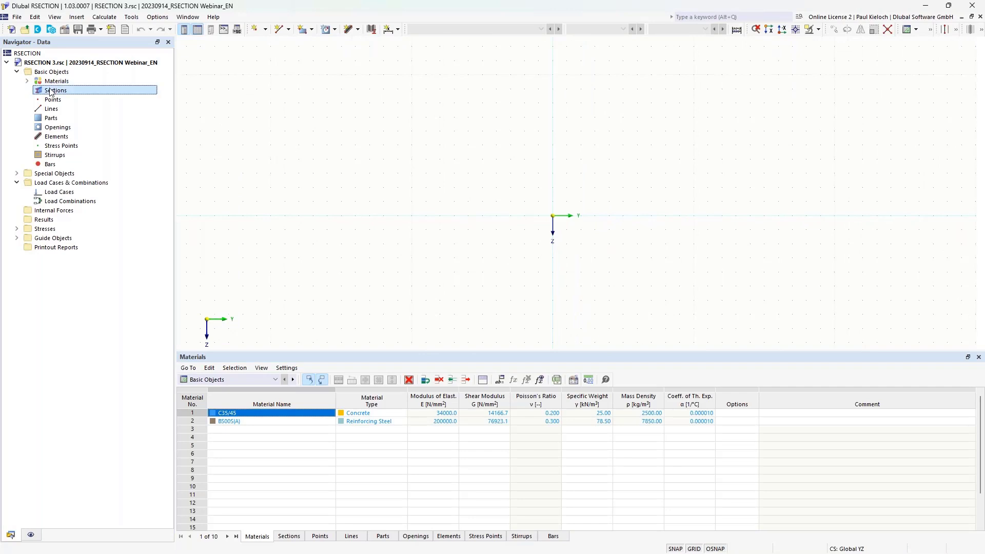
click(85, 107)
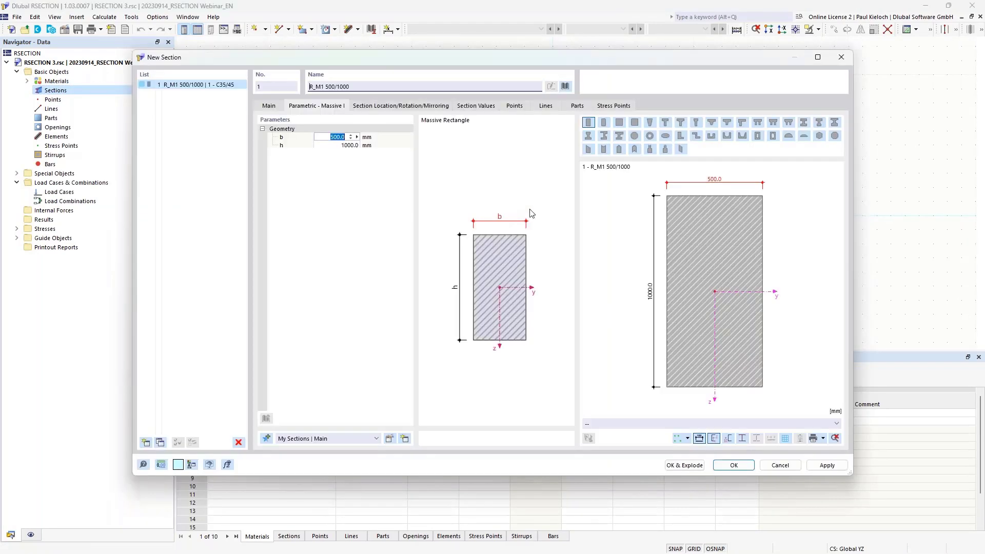
click(565, 86)
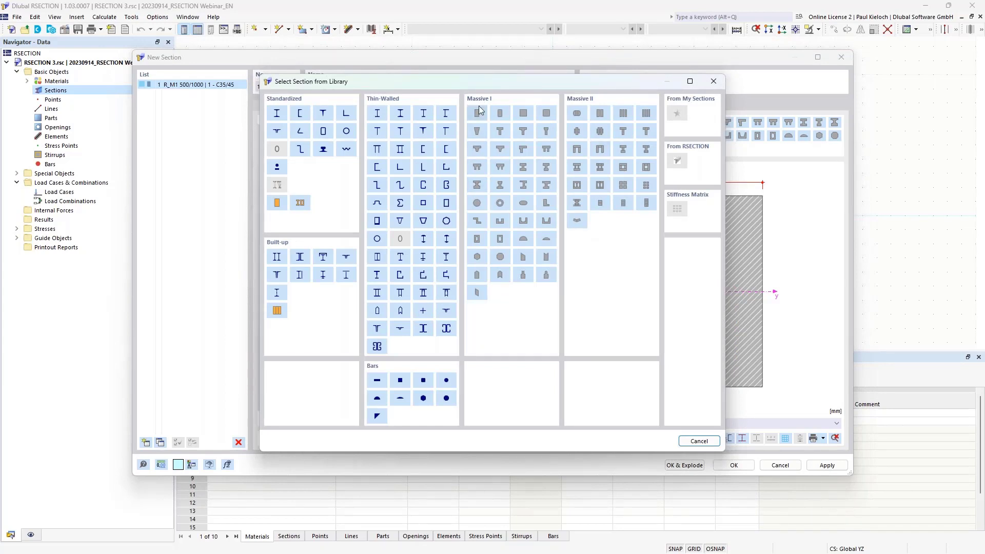
click(477, 170)
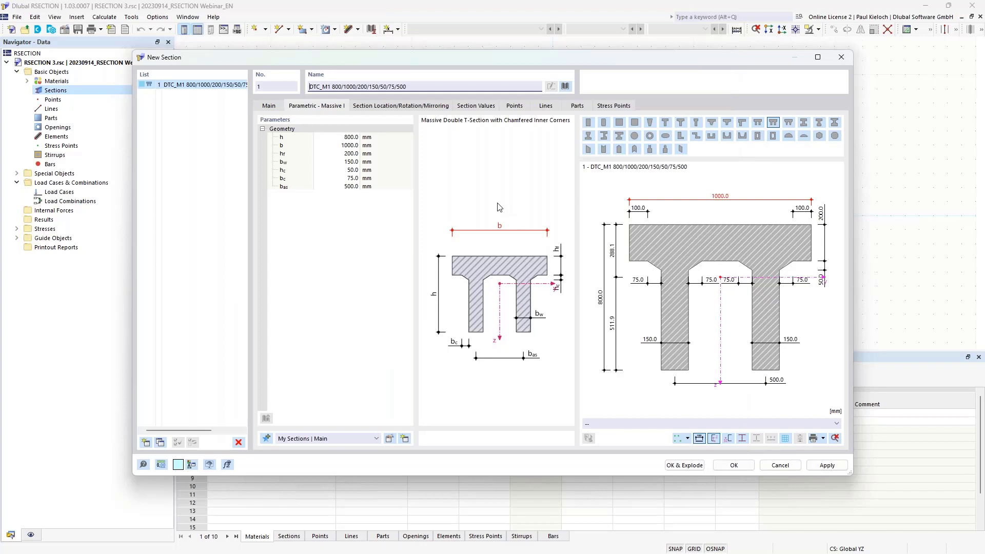
Set the double T-section to 1200 mm flange width, 200 mm web width, 50 mm chamfer width and 600 mm web spacing, and insert it
click(349, 87)
text(2)
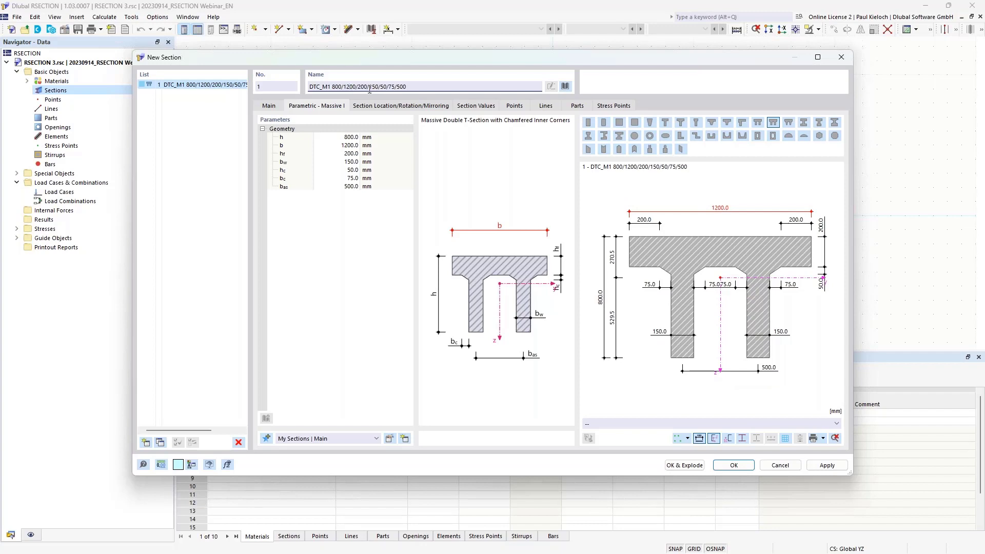
drag(368, 87, 376, 88)
text(20)
drag(388, 87, 394, 87)
text(50)
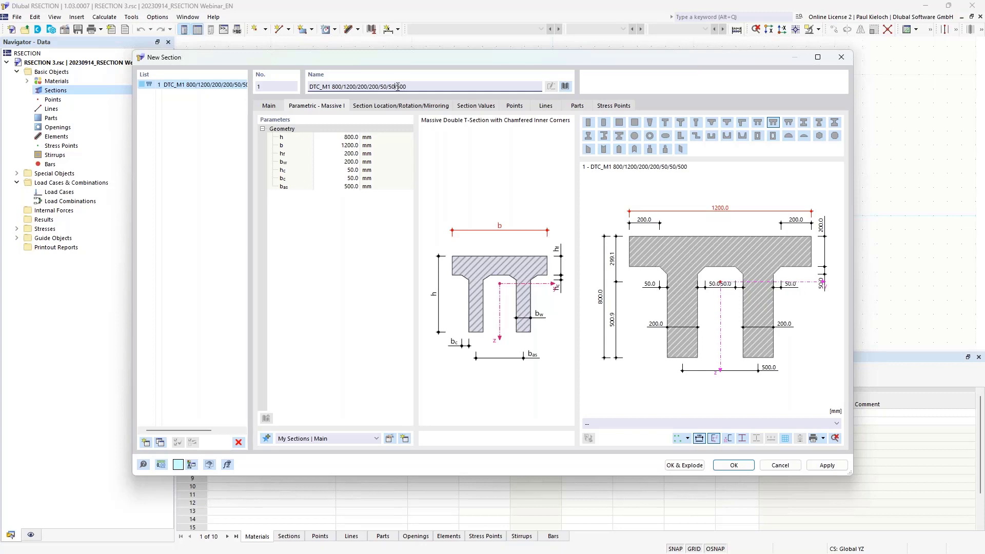
drag(396, 87, 450, 89)
text(600)
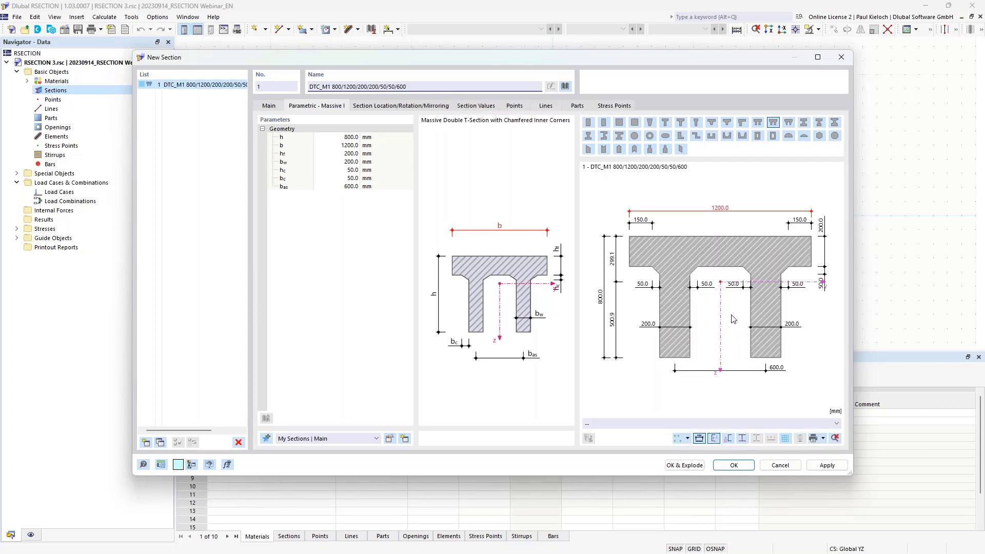
click(734, 465)
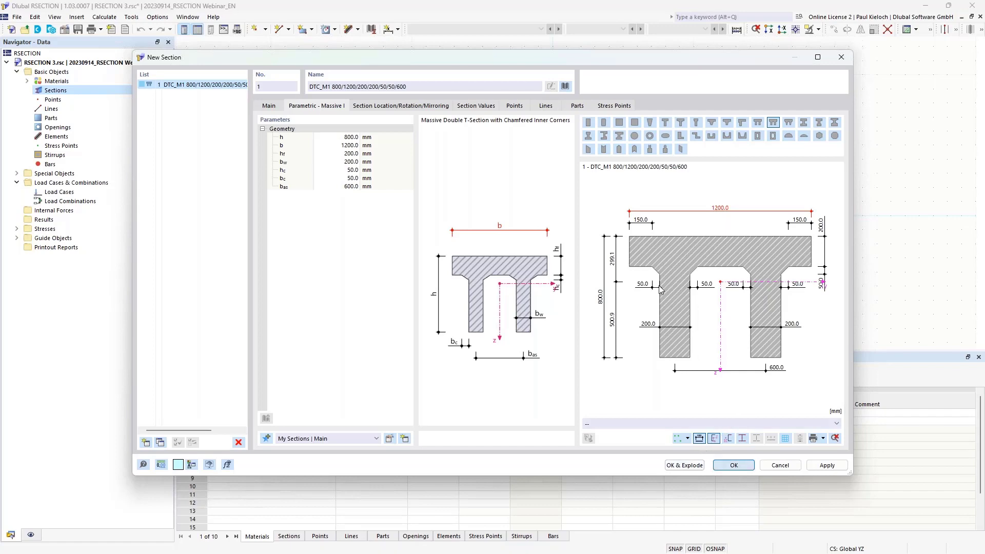
scroll(551, 232, down, 4)
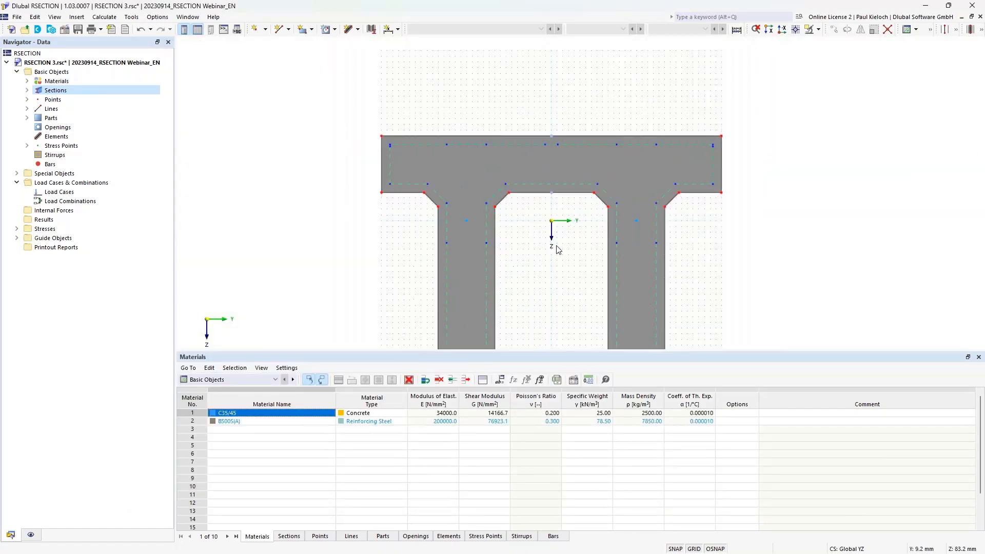
middle_drag(558, 245, 546, 198)
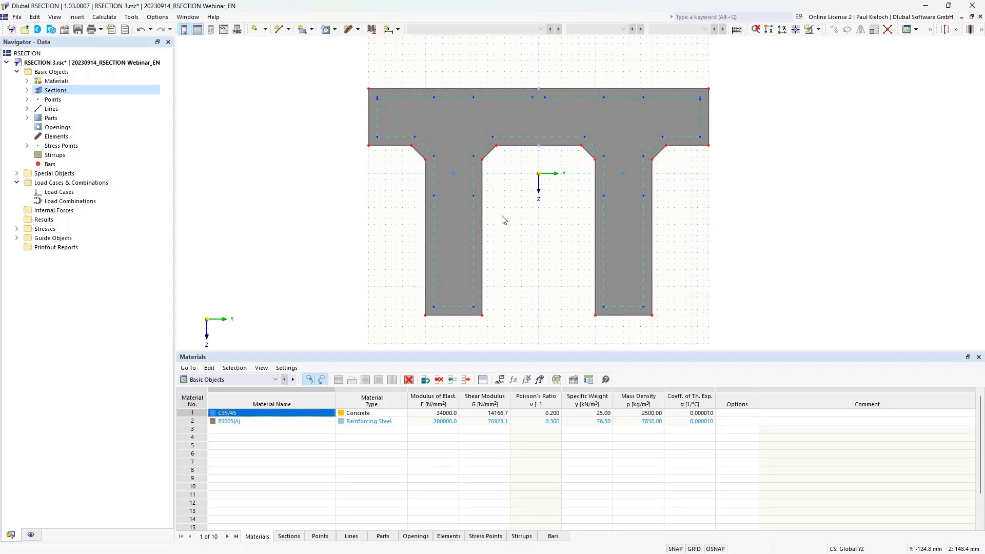
Locate the B500S(A) reinforcing steel among the materials, and start a new stirrup of that material with a 10 mm diameter
click(27, 81)
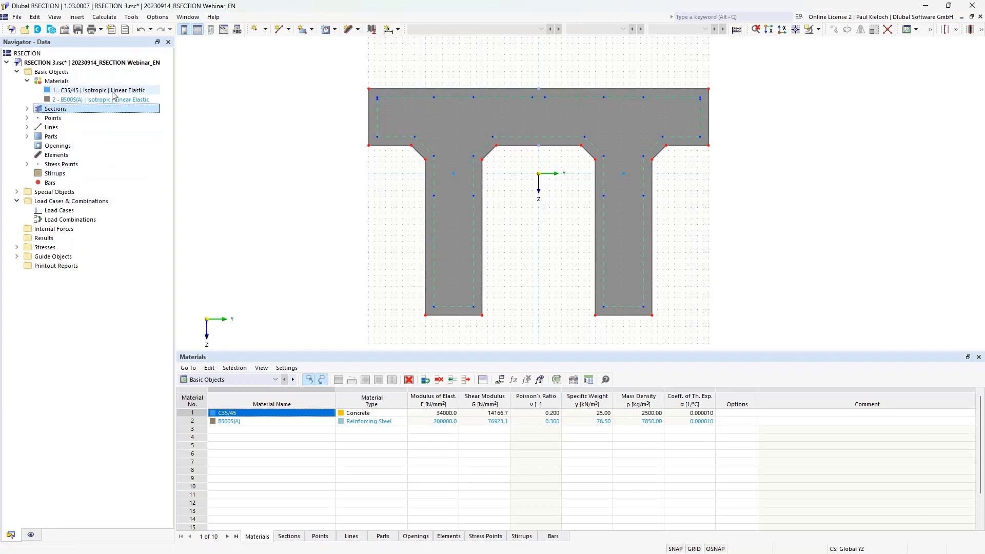
click(155, 100)
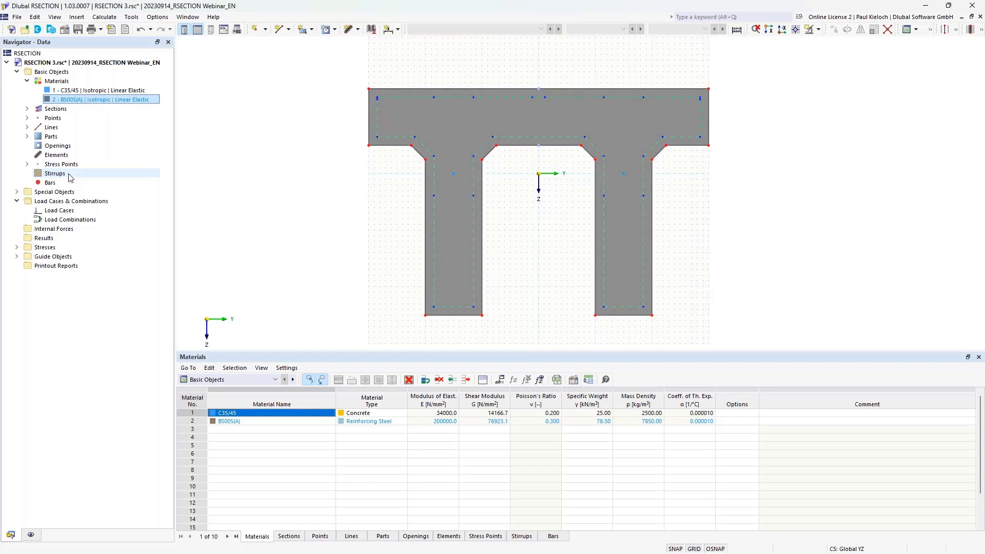
right_click(70, 176)
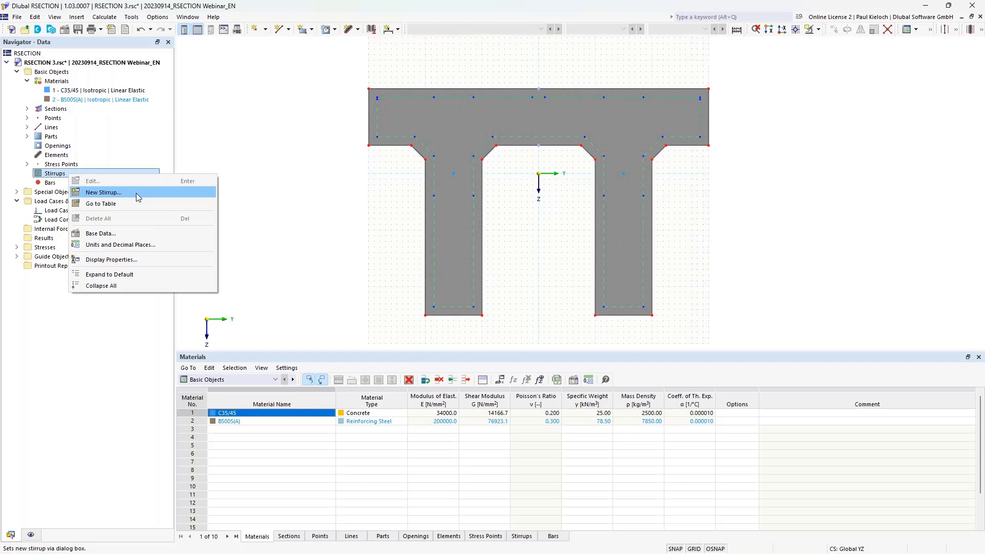
click(128, 192)
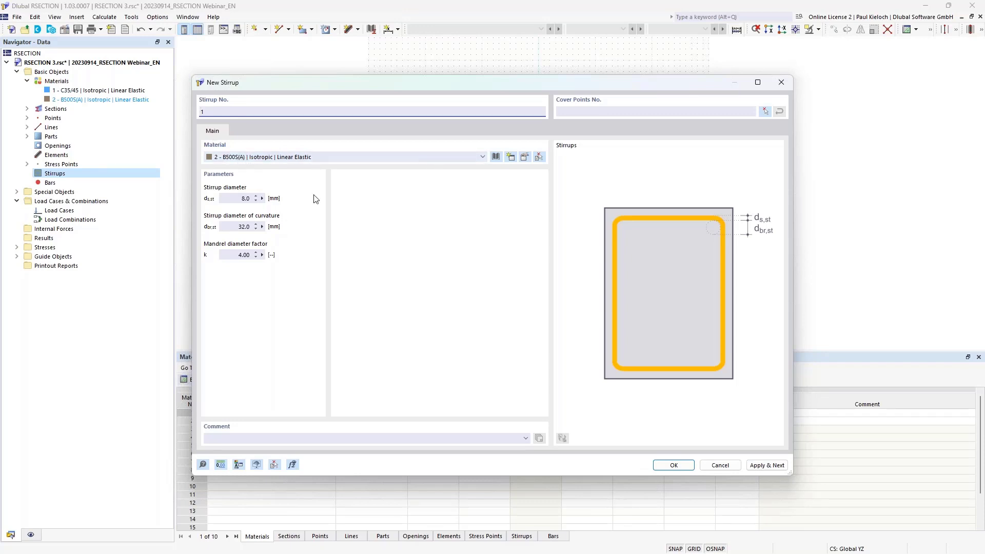
click(243, 199)
text(10)
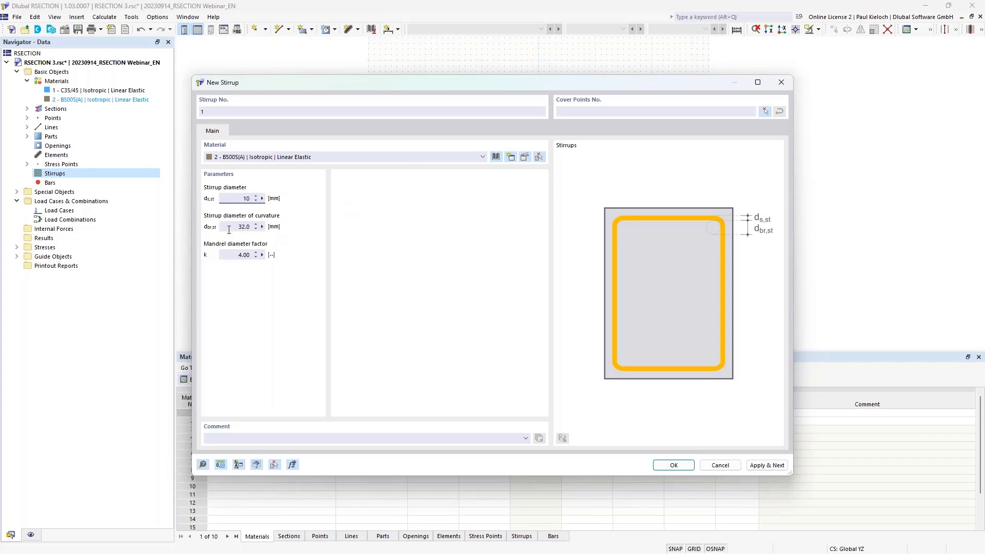
key(Tab)
Assign the four outer cover points of the flange to the stirrup as a closed loop and create it
click(766, 111)
scroll(597, 118, up, 2)
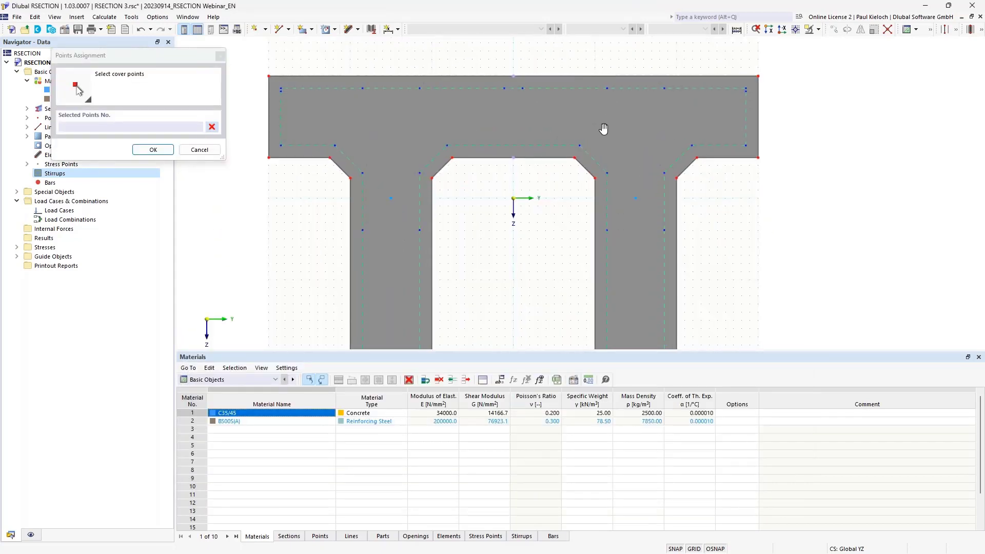
middle_drag(603, 129, 611, 145)
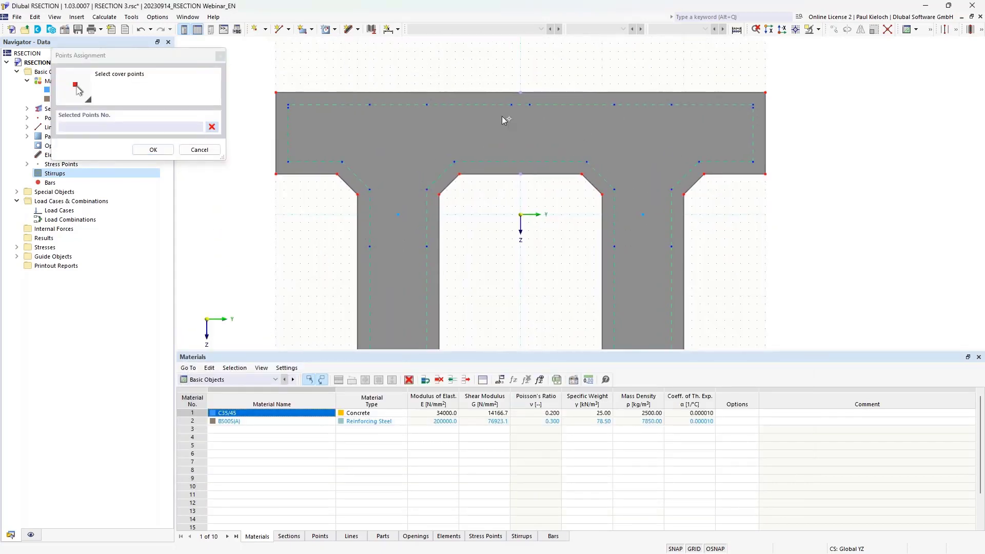
click(288, 104)
click(753, 104)
click(753, 162)
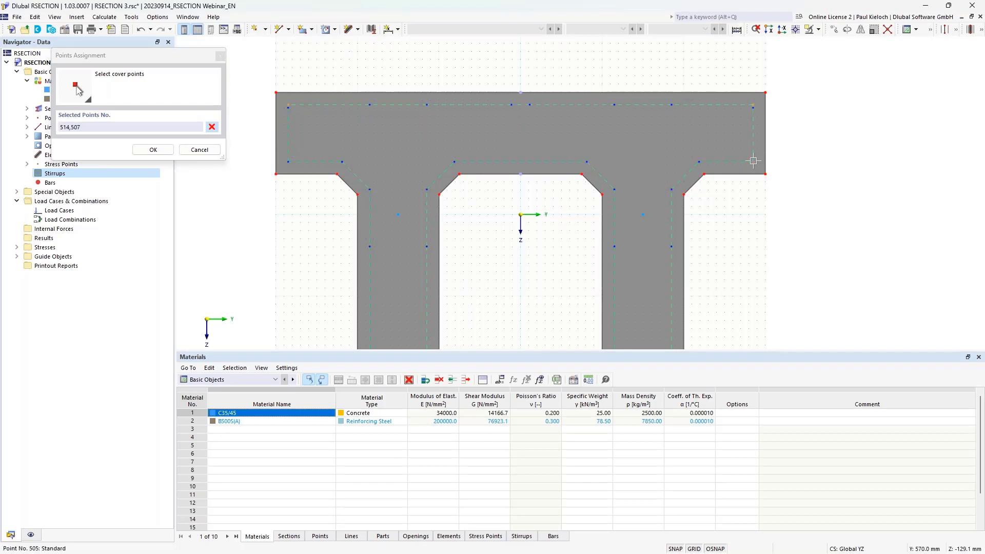
click(288, 162)
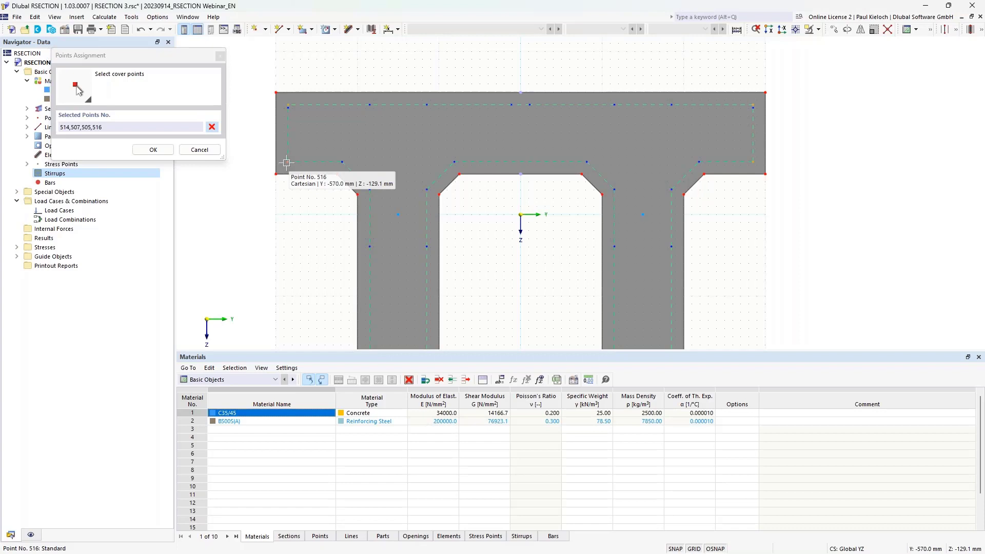
click(288, 108)
click(154, 150)
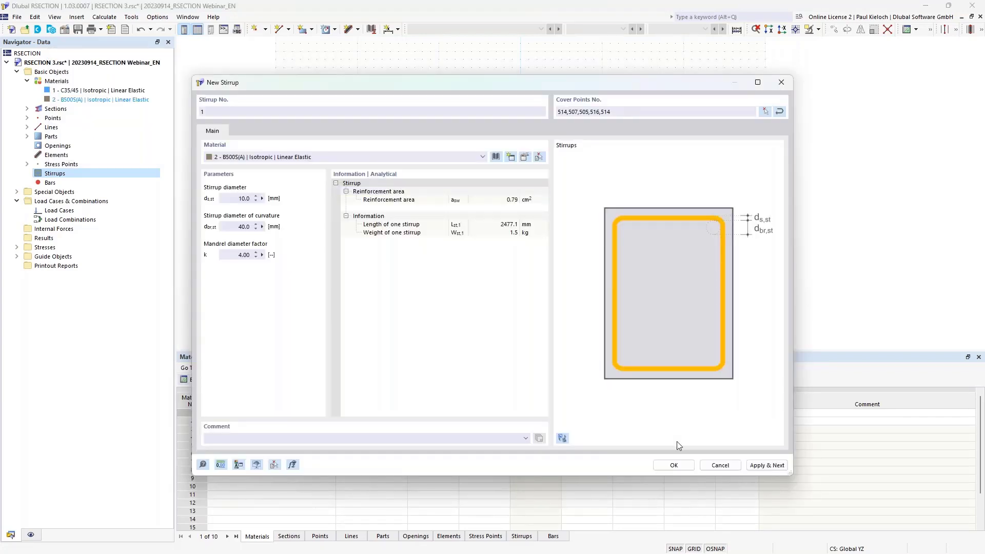
click(683, 466)
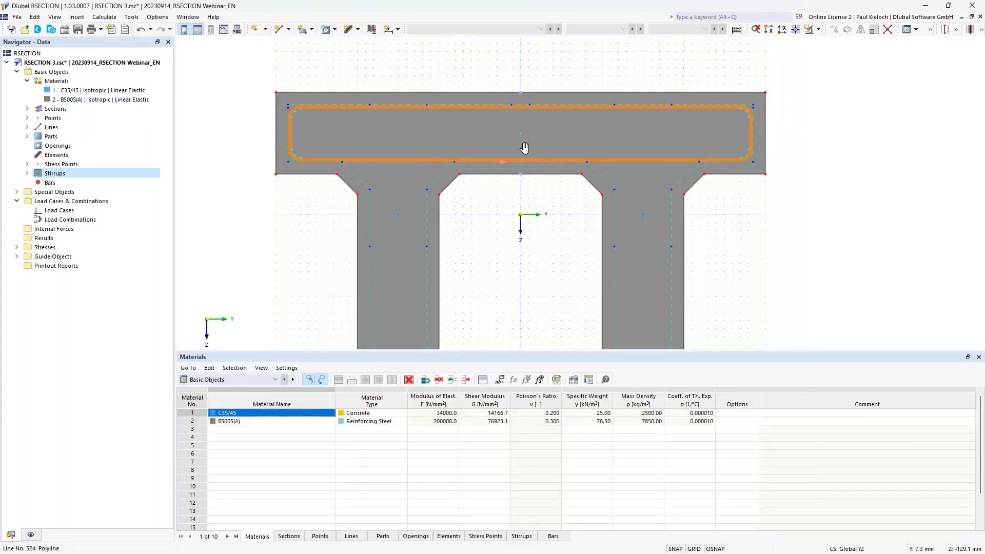
Add a second 10 mm B500S(A) stirrup as a closed loop around the left web, from the flange's upper cover line to the web's bottom
middle_drag(524, 148, 520, 74)
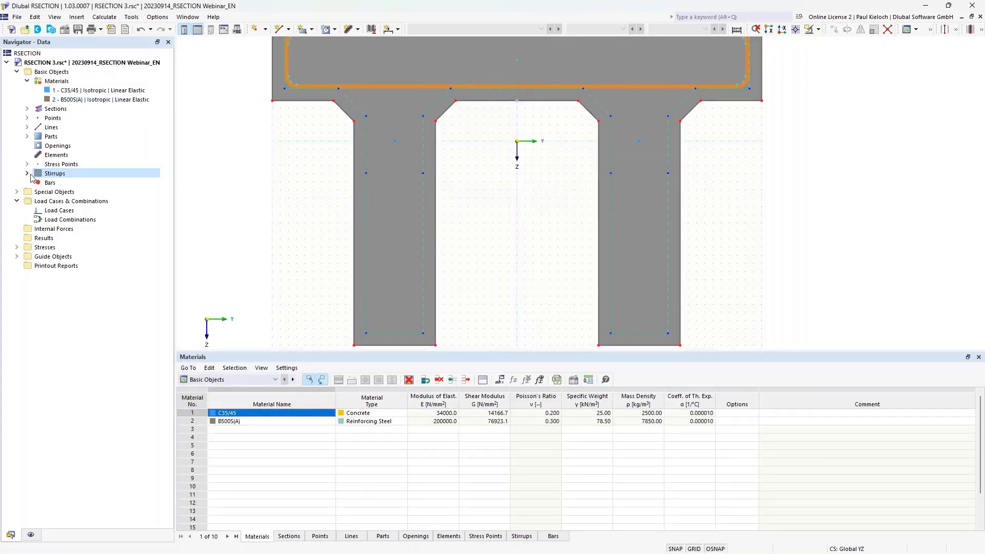
click(27, 173)
scroll(332, 159, down, 2)
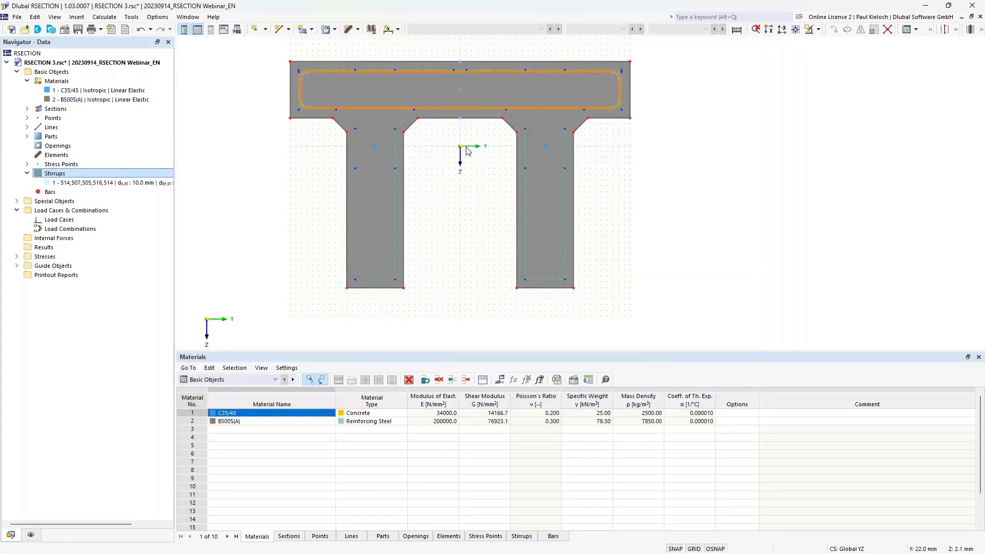
right_click(100, 175)
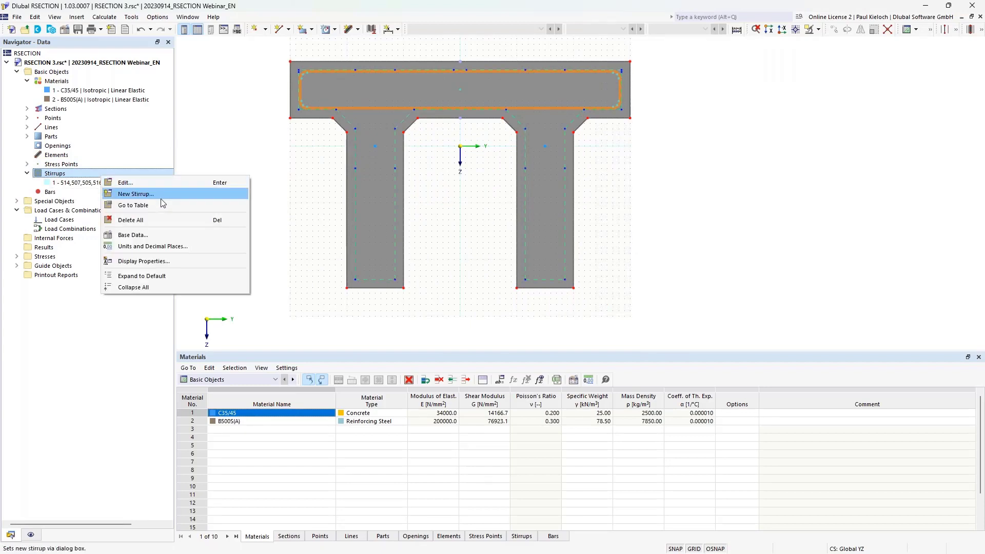
click(167, 194)
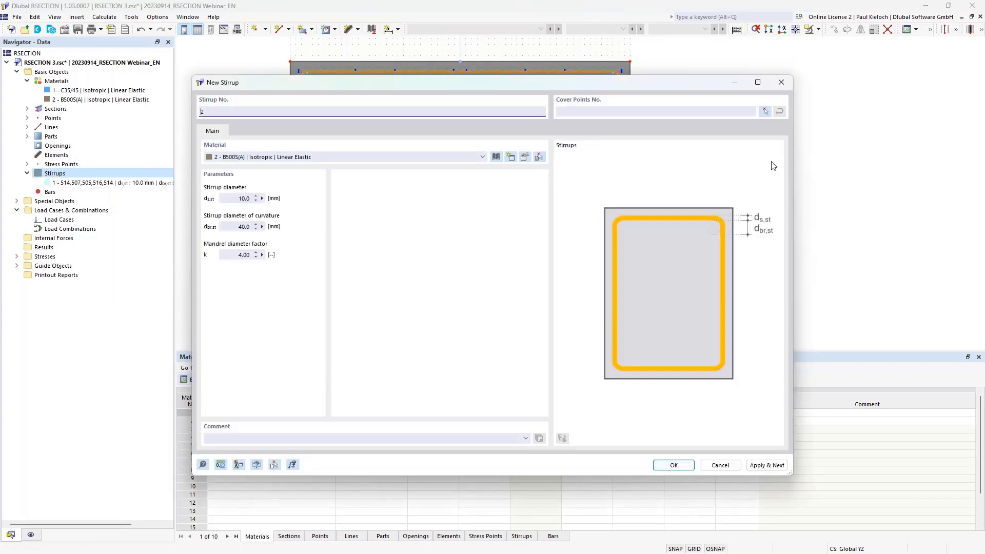
click(766, 112)
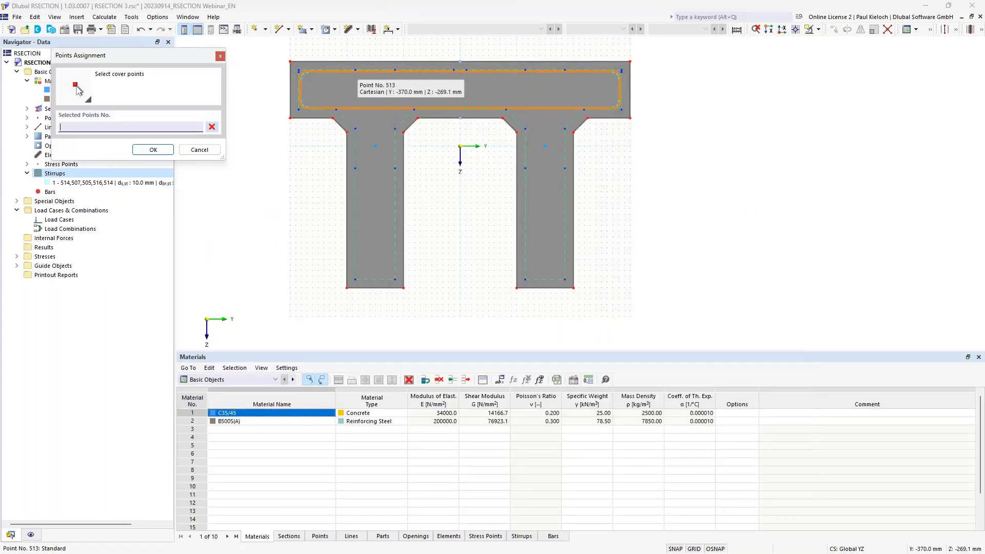
click(395, 70)
click(395, 279)
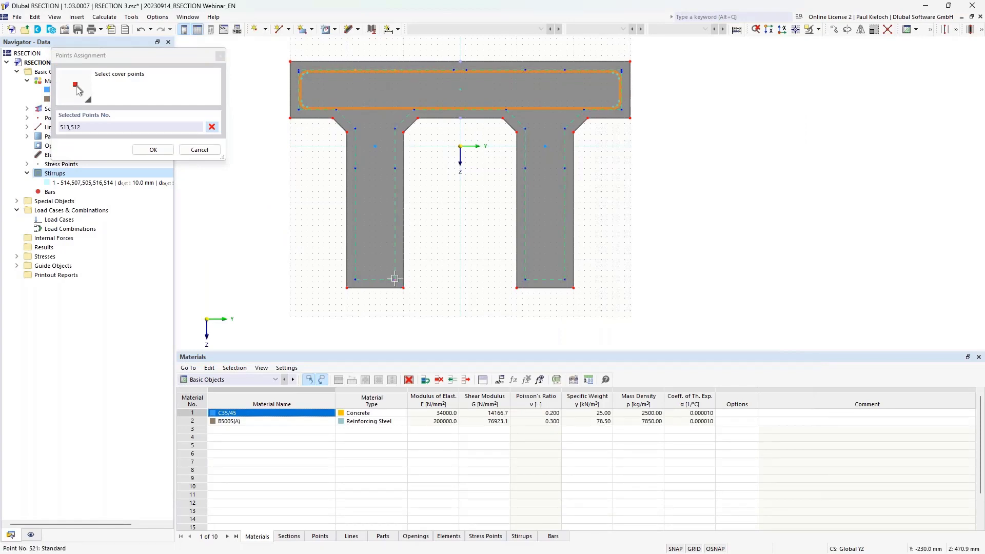
click(356, 280)
click(355, 128)
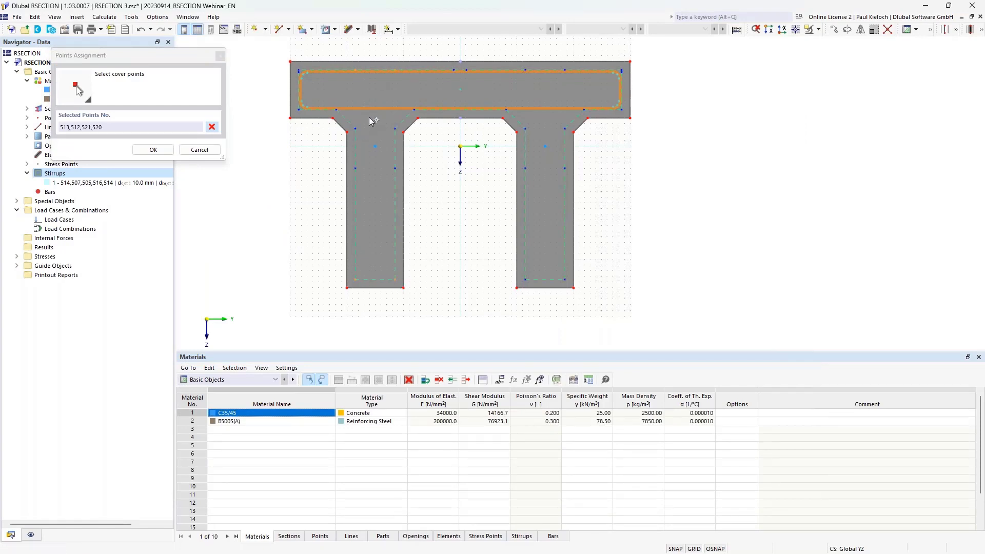
click(355, 70)
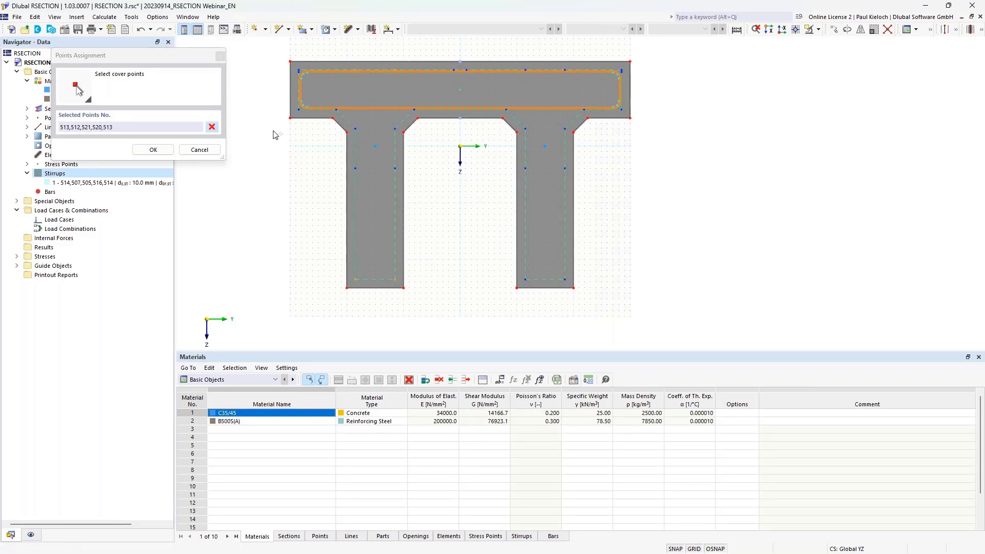
click(152, 149)
click(675, 465)
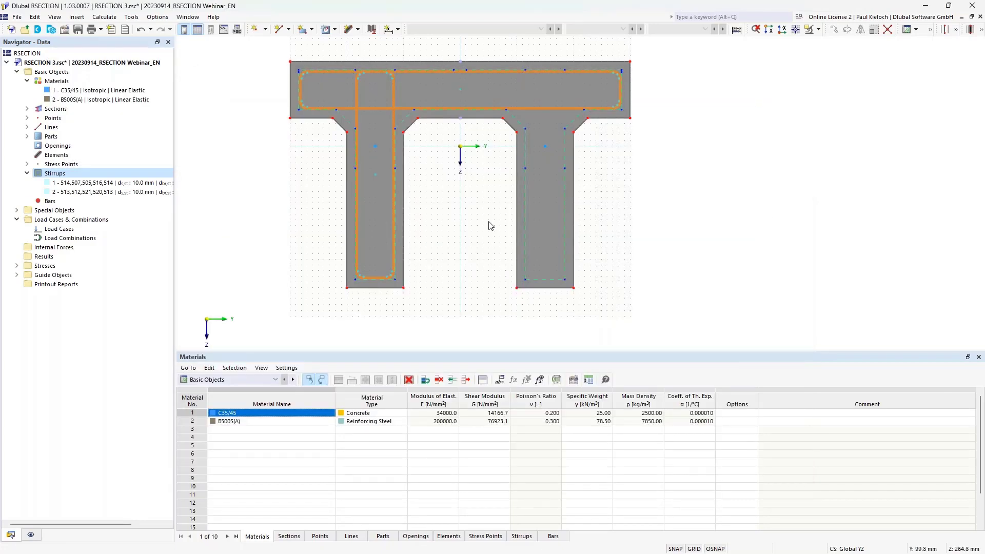
Add a third 10 mm B500S(A) stirrup as a closed loop around the right web through the full section height, and save the model
right_click(106, 175)
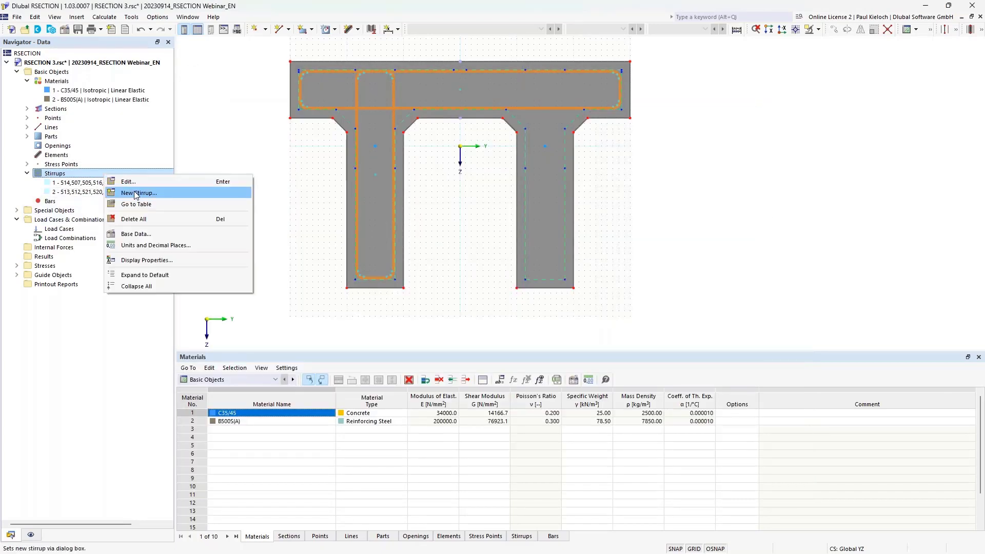
click(128, 191)
click(765, 112)
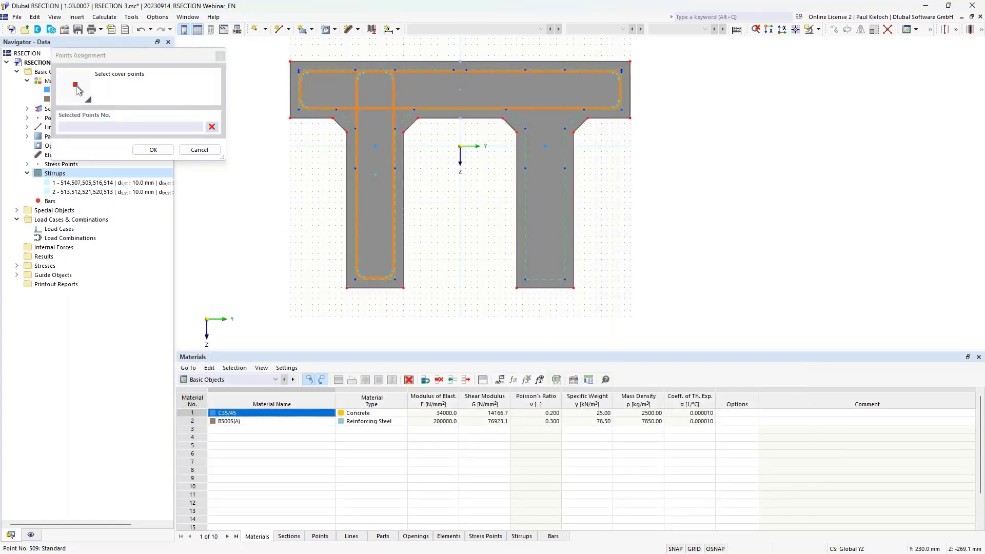
click(564, 70)
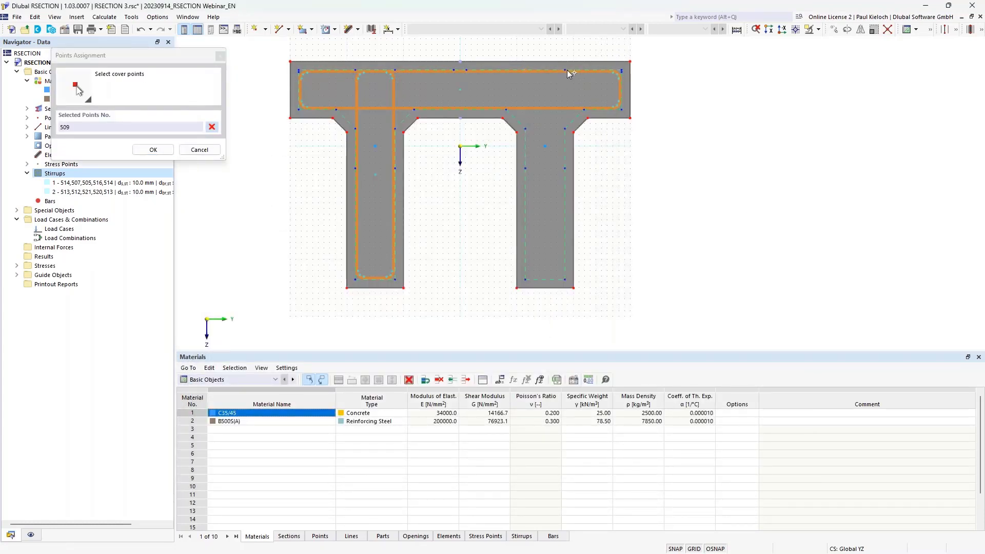
click(572, 127)
click(565, 280)
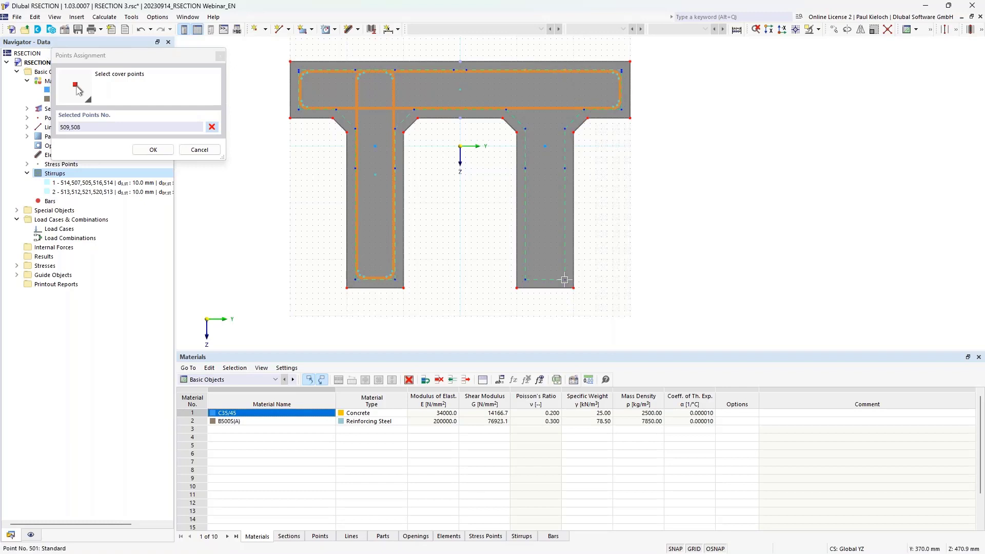
click(525, 279)
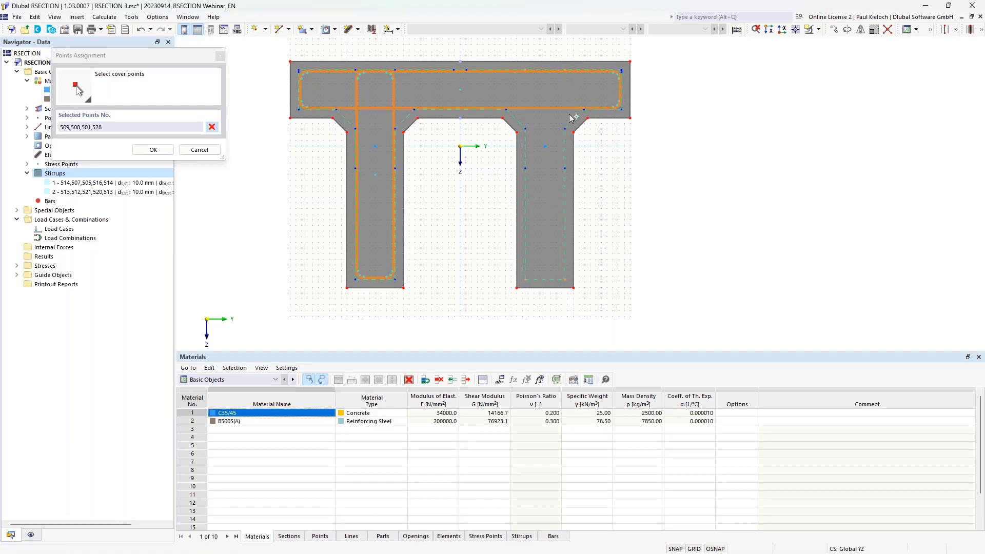
click(526, 71)
click(157, 149)
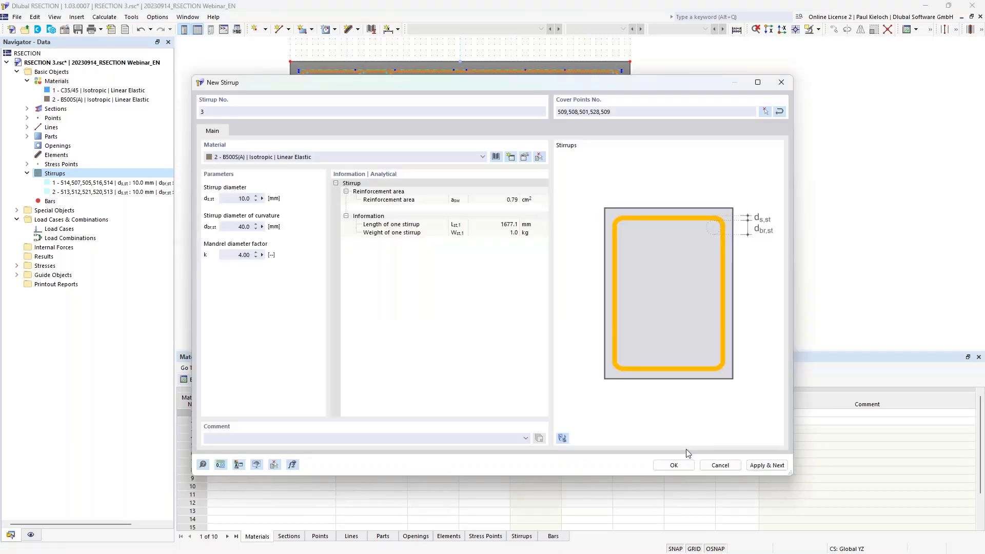
click(673, 465)
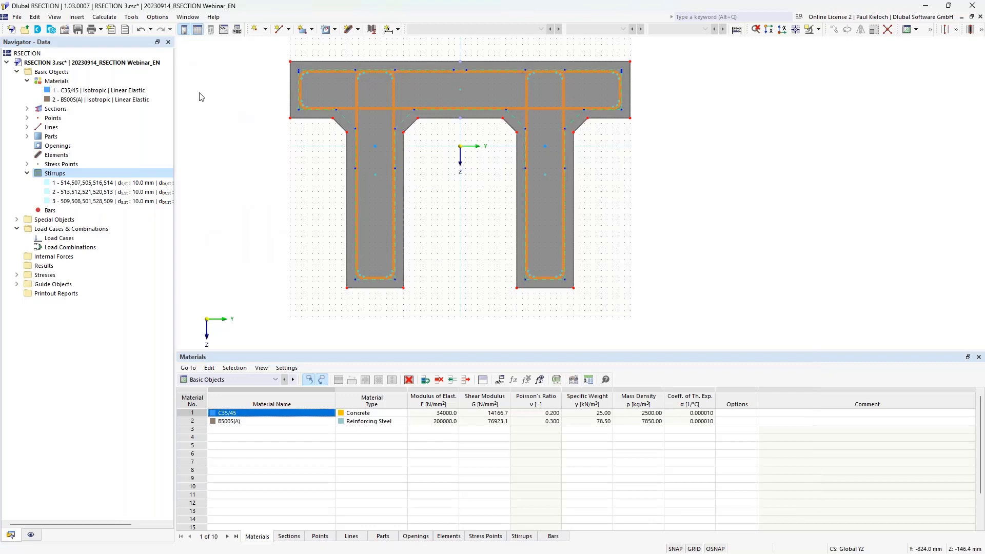
click(77, 29)
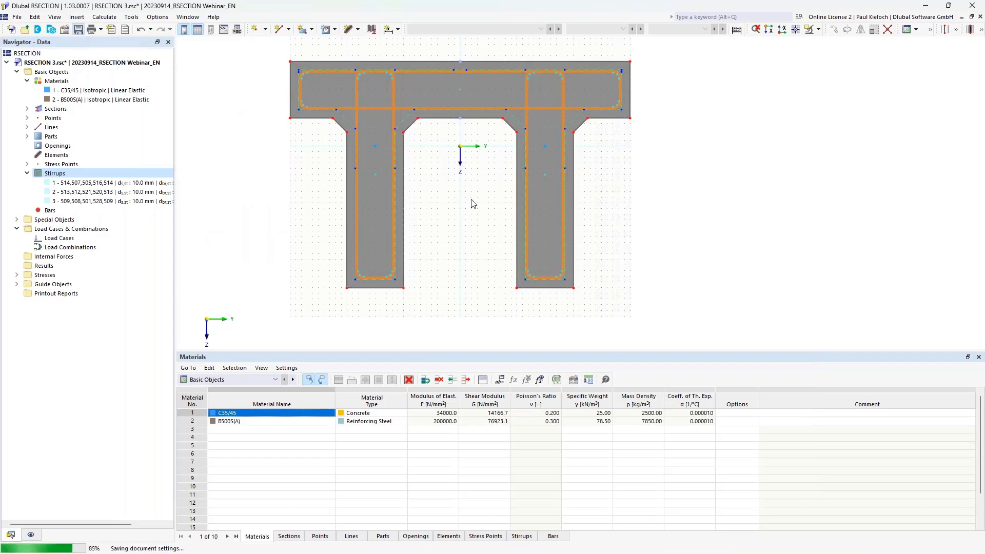
Start a new reinforcement bar of B500S(A) with the definition type Single | Point
scroll(477, 203, up, 3)
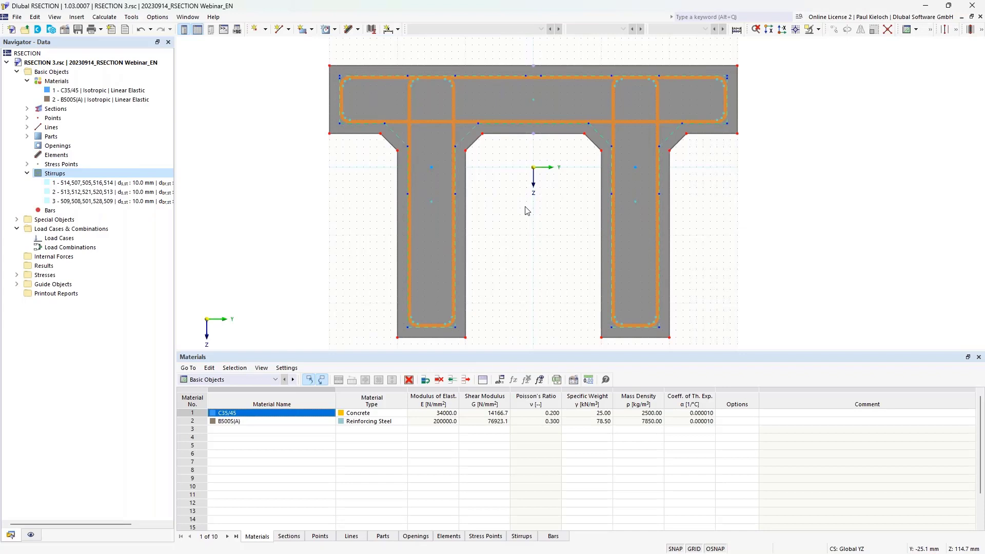
click(66, 212)
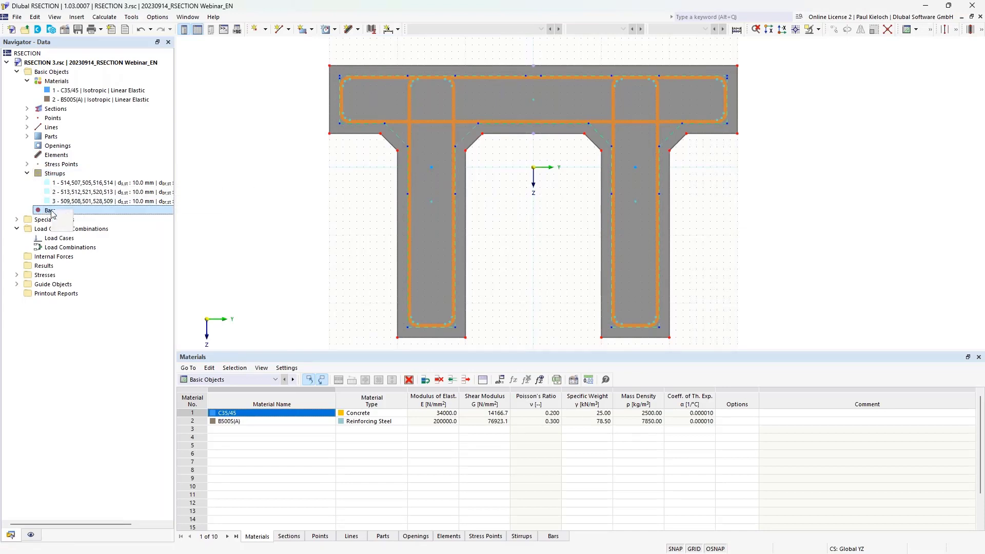
right_click(53, 211)
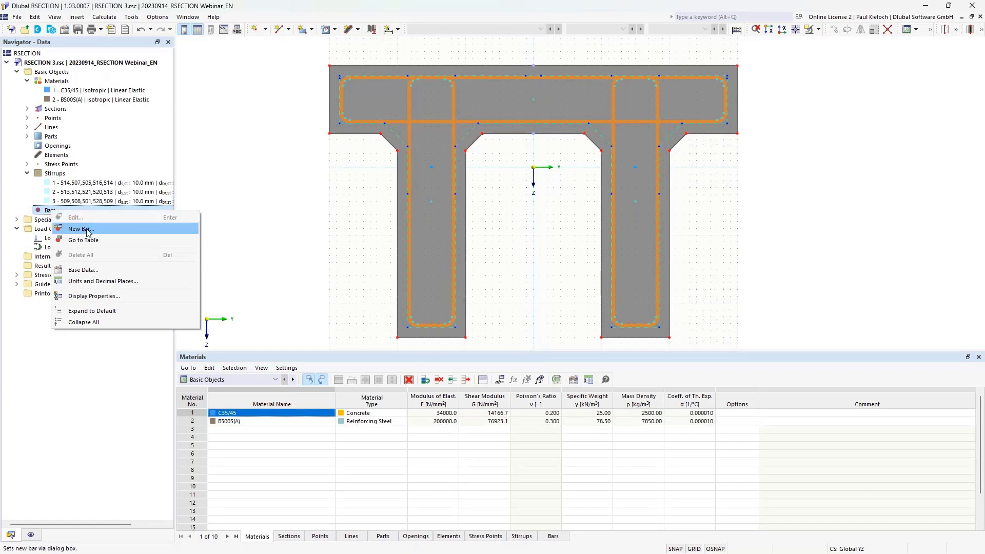
click(87, 233)
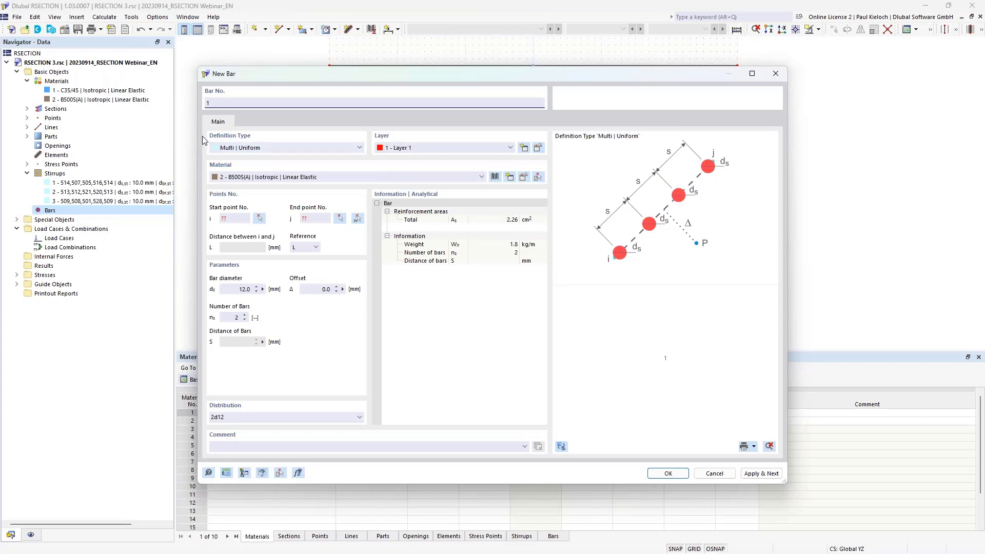
click(293, 148)
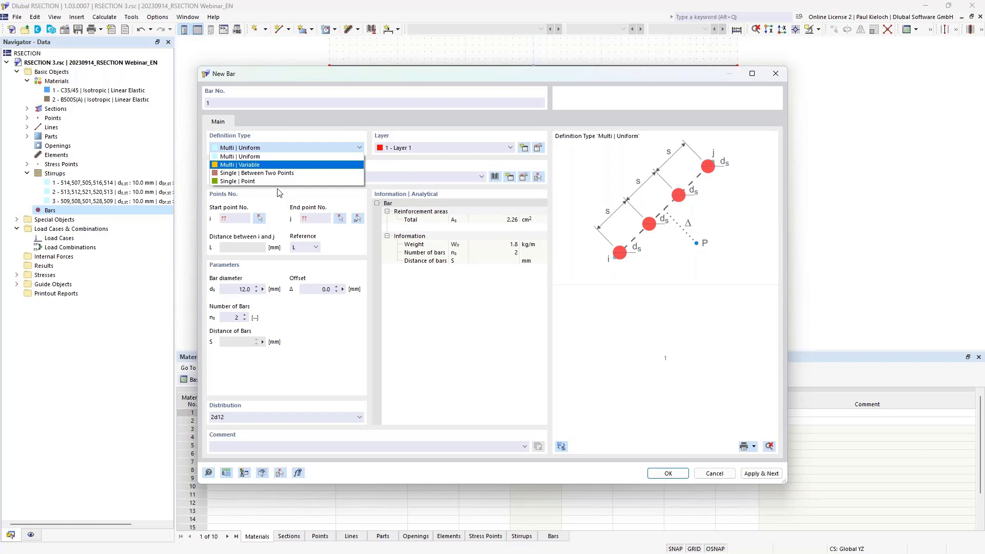
click(252, 182)
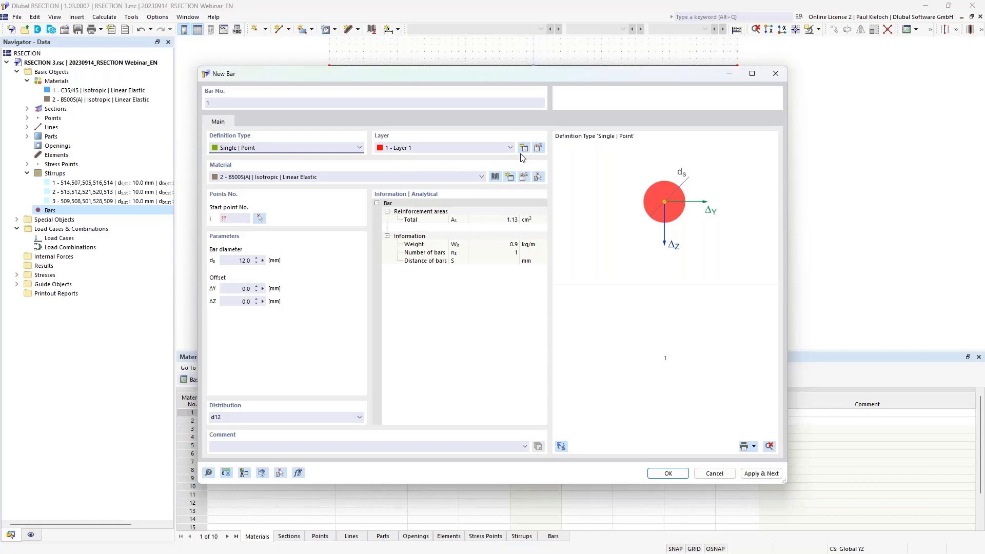
Rename the bar's existing Layer 1 as "top" and add a second layer named "bottom"
click(537, 147)
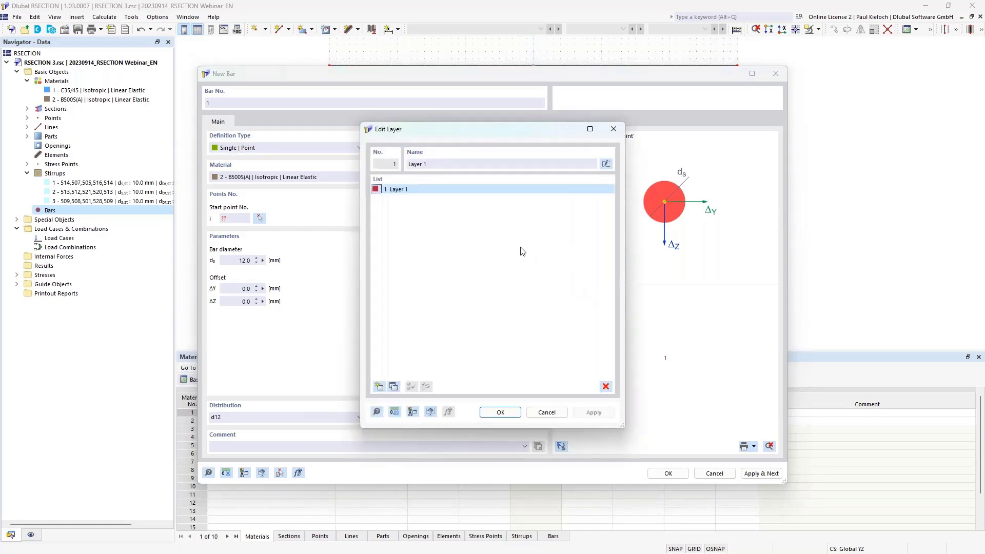
drag(441, 164, 408, 164)
text(top)
click(378, 386)
drag(436, 165, 318, 160)
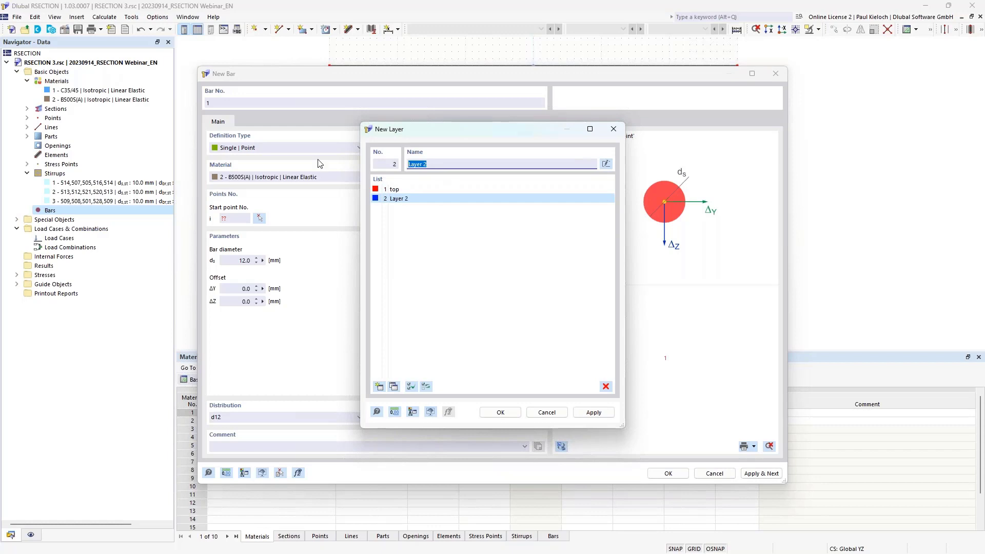
text(bottom)
Add two more reinforcement layers named "bottom - additional" and "on sides", and confirm the layer list
click(378, 386)
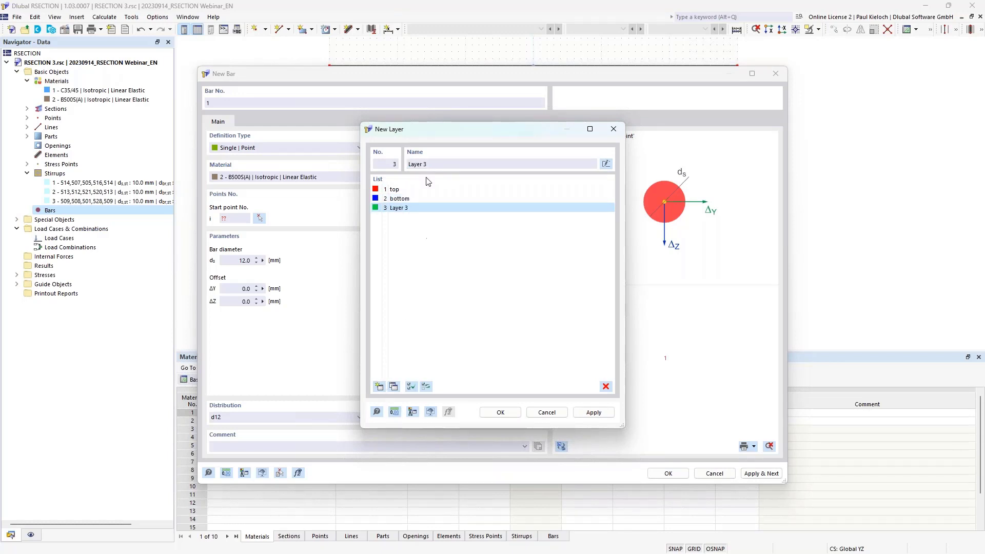
drag(435, 163, 408, 163)
text(bottom - additional)
click(379, 386)
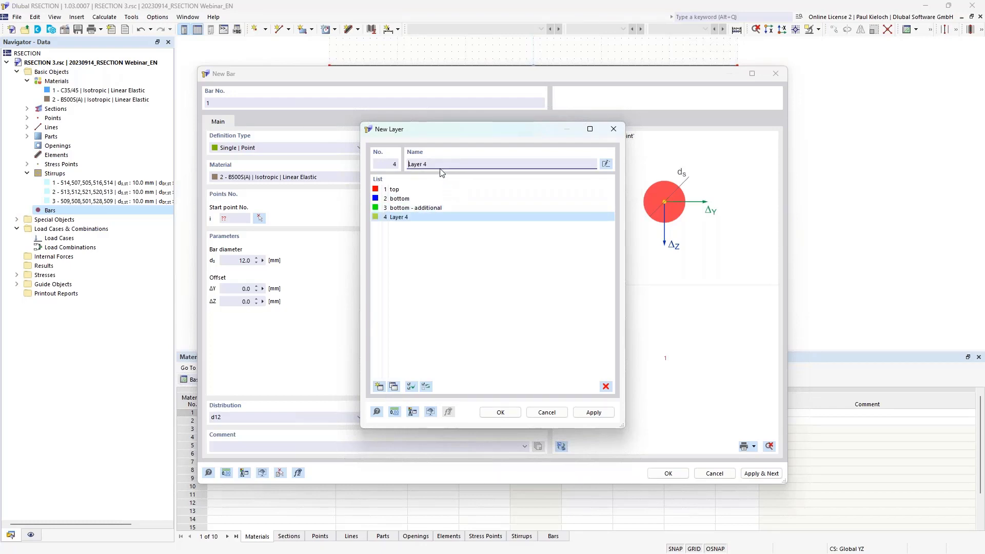
drag(443, 163, 408, 164)
text(on sides)
click(500, 412)
Create the 12 mm single-point bar in layer "top" at the upper-left corner point of the flange stirrup
click(431, 149)
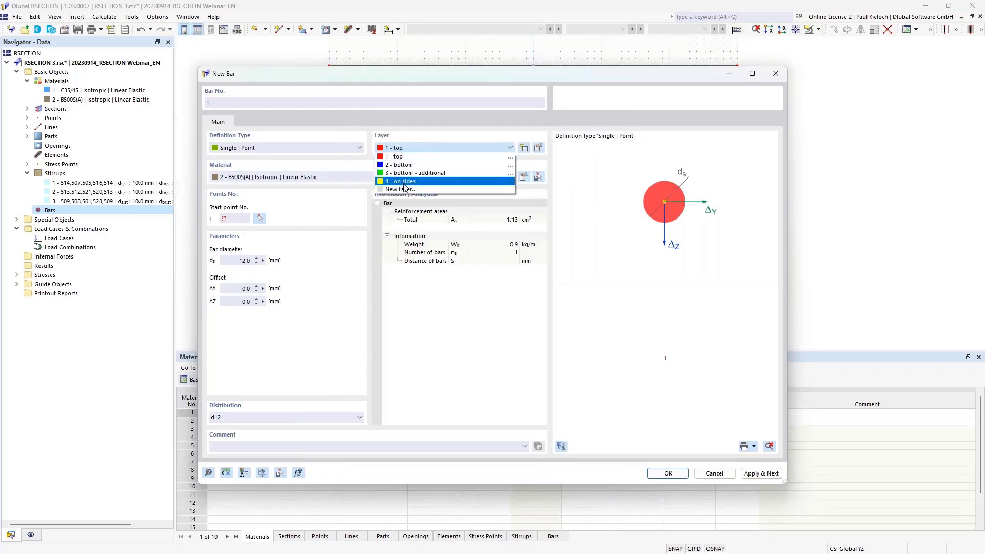
click(400, 156)
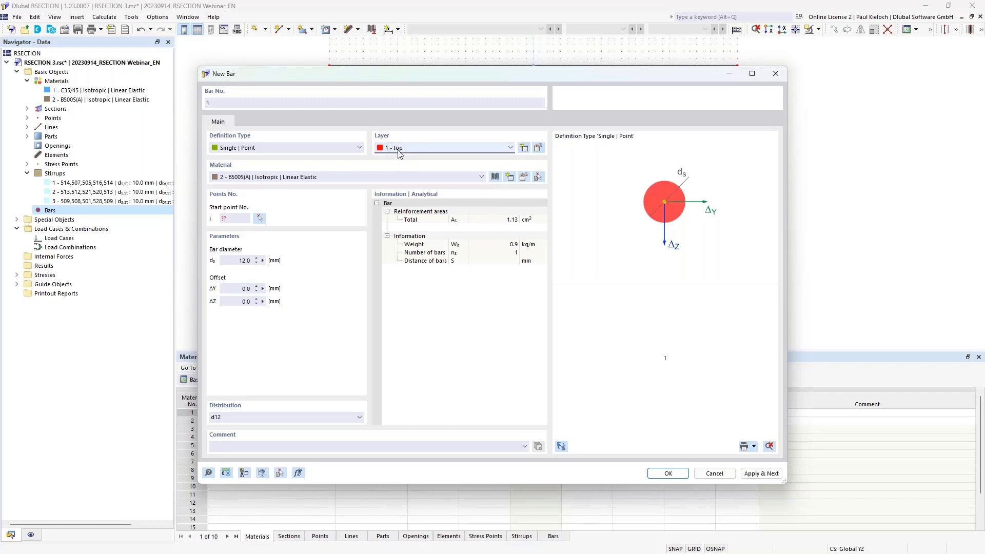
click(259, 219)
scroll(354, 77, up, 3)
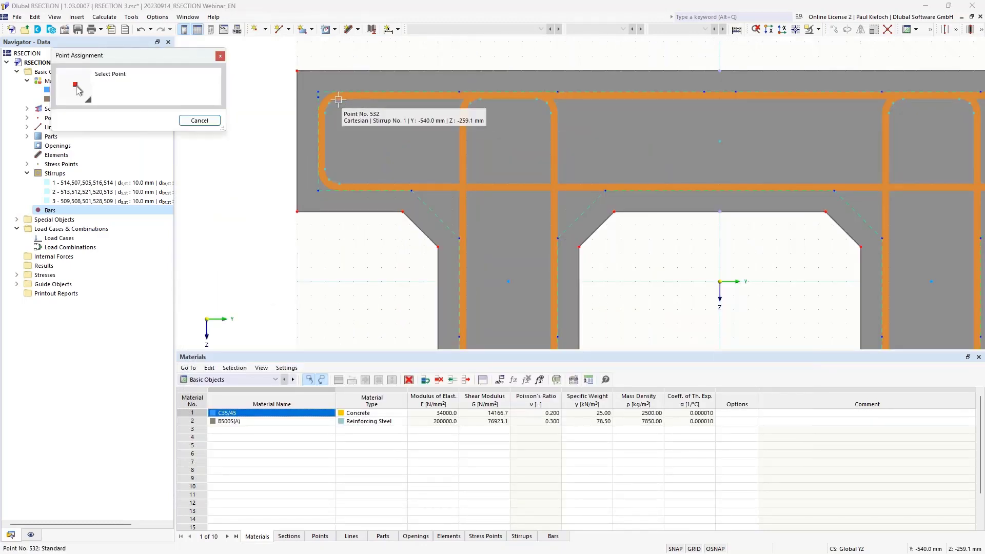
click(338, 100)
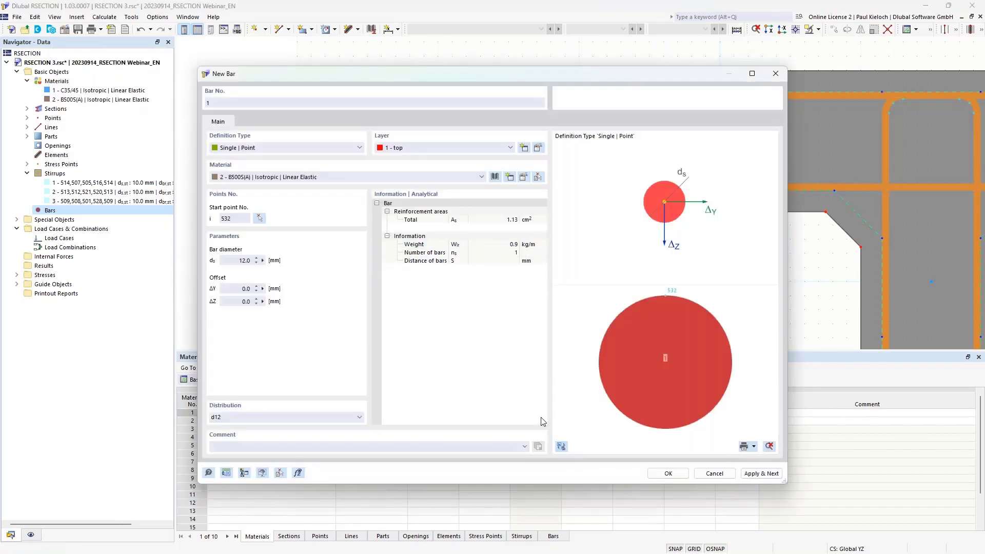
click(668, 474)
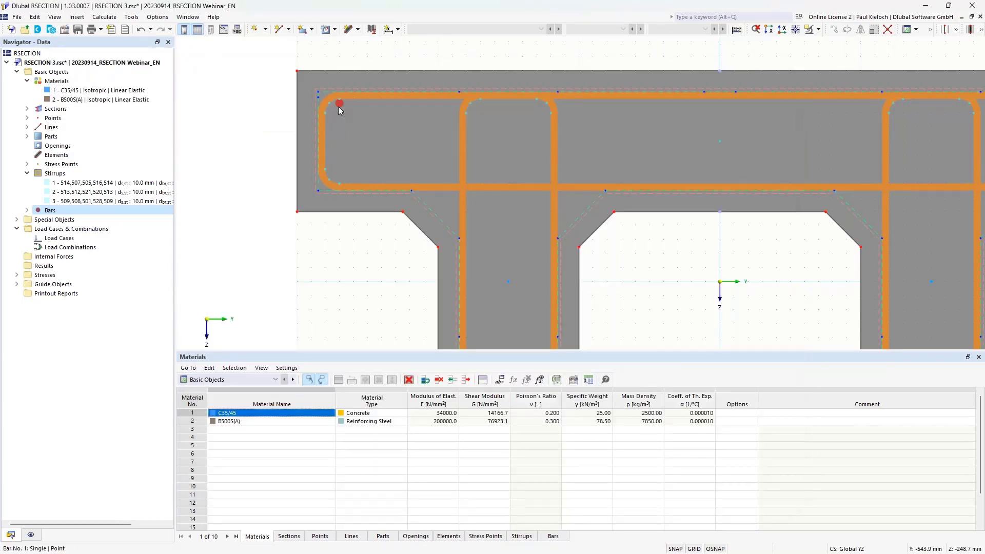
mouse_move(339, 104)
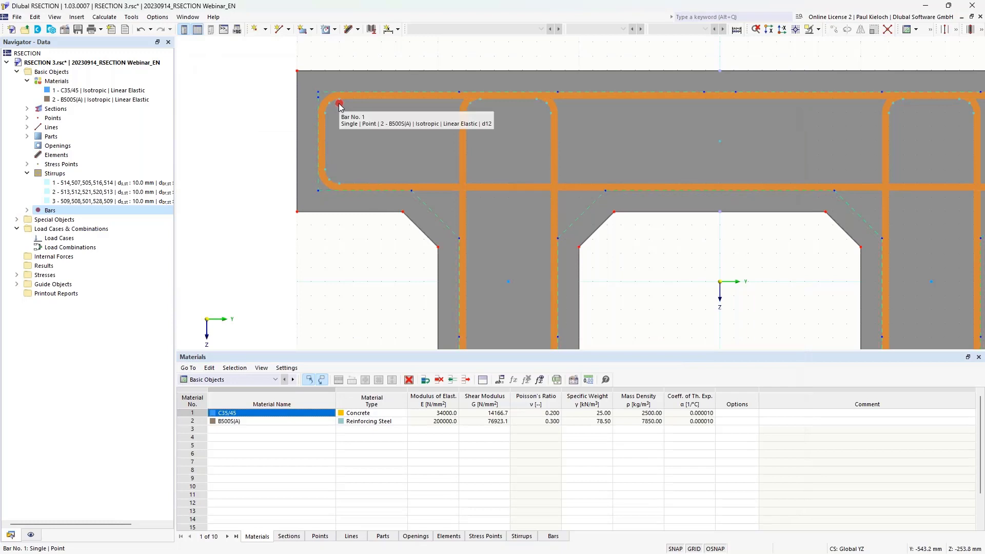
Add a second 12 mm Single | Point bar in layer "top" at the flange stirrup's upper-right corner point, and continue with another bar
scroll(338, 103, down, 3)
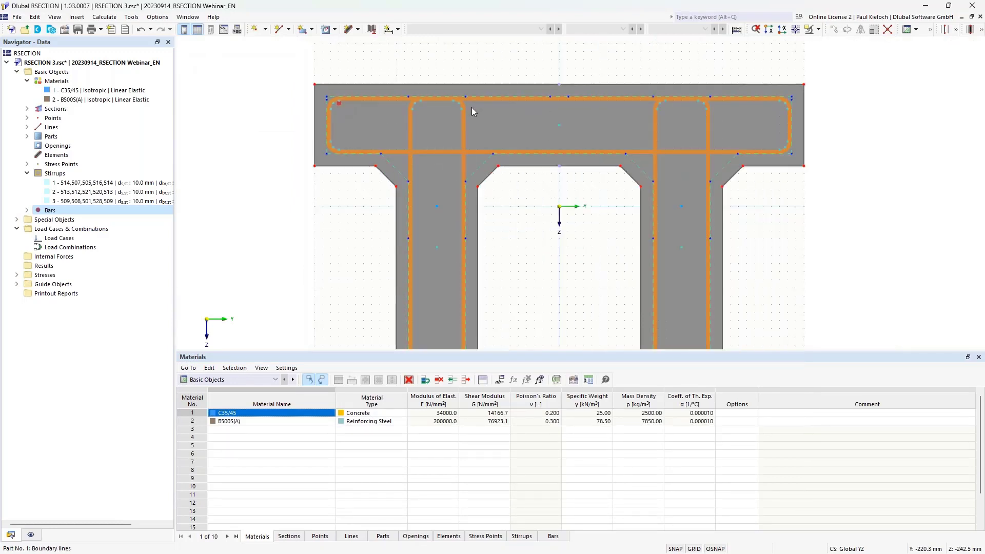
scroll(473, 108, up, 1)
click(28, 210)
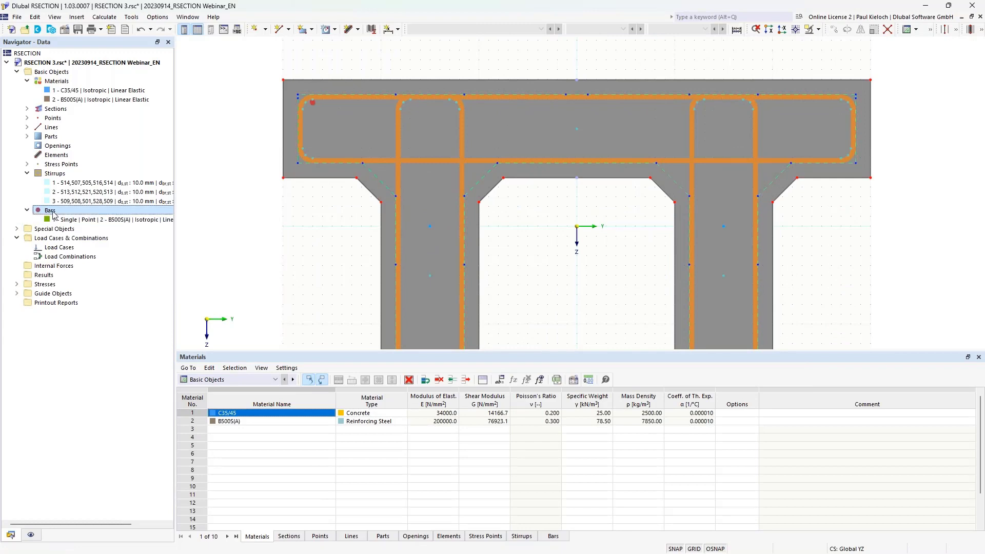
right_click(58, 213)
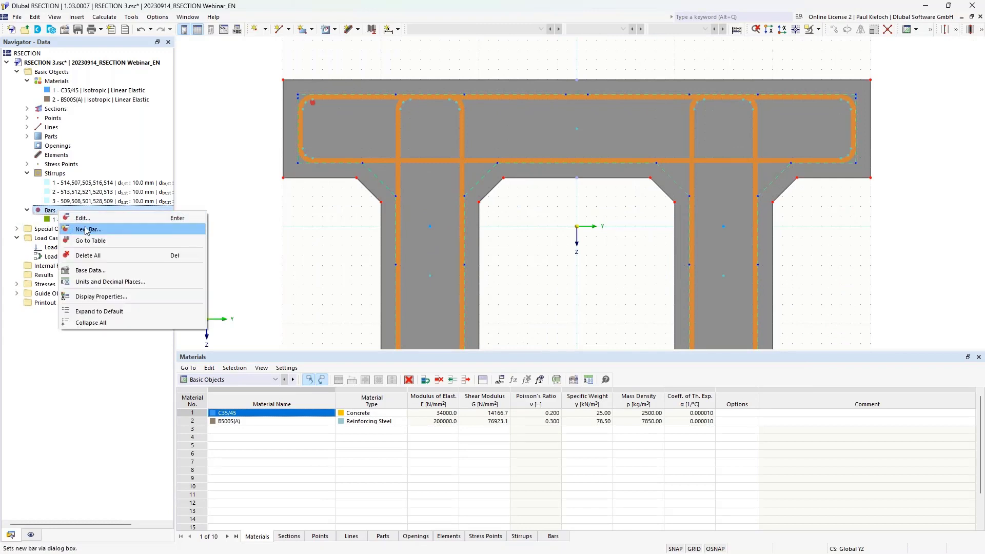
click(128, 235)
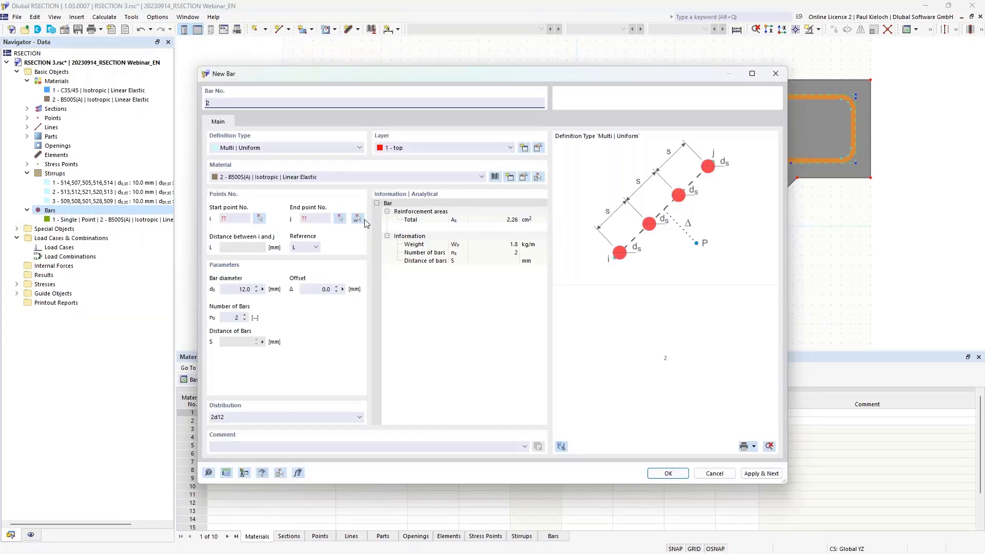
click(328, 148)
click(318, 180)
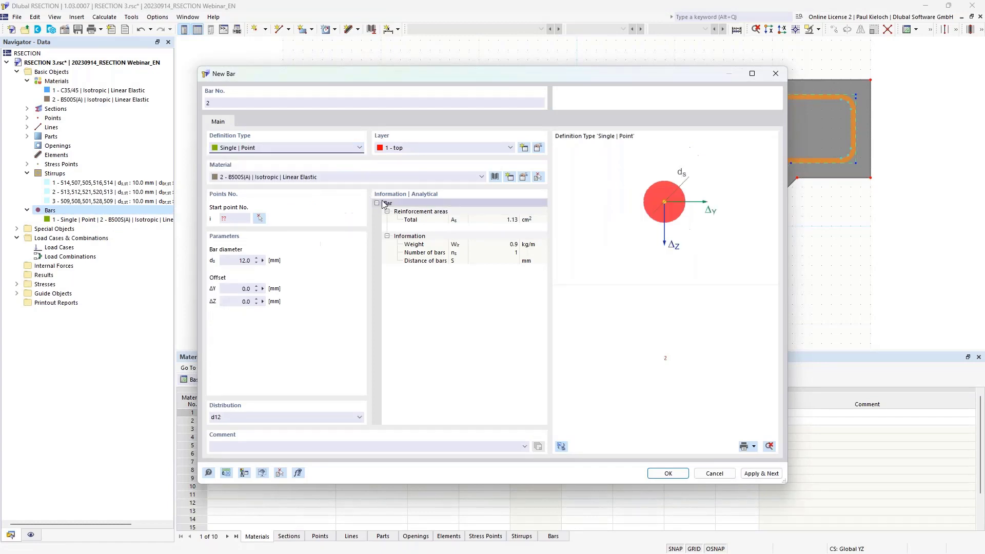
click(259, 220)
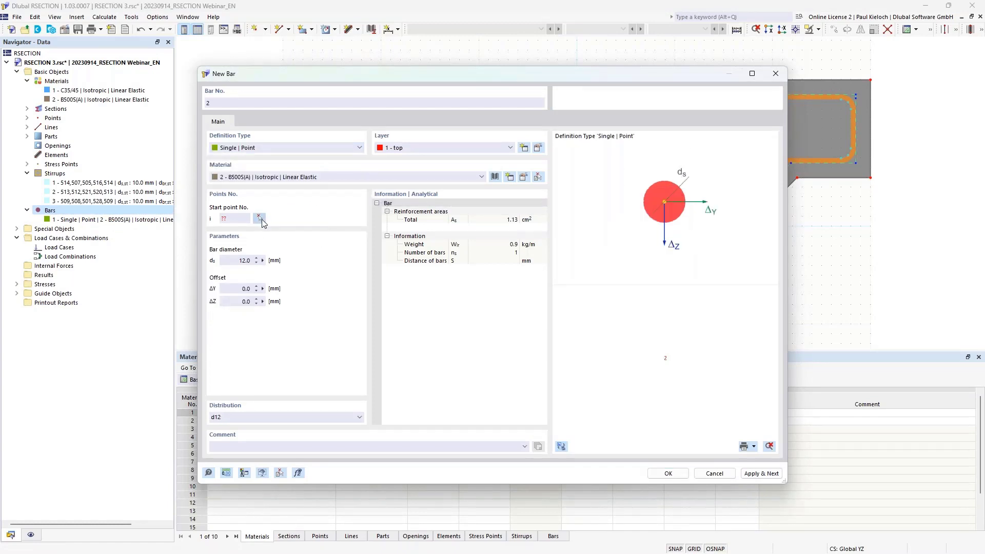
click(840, 100)
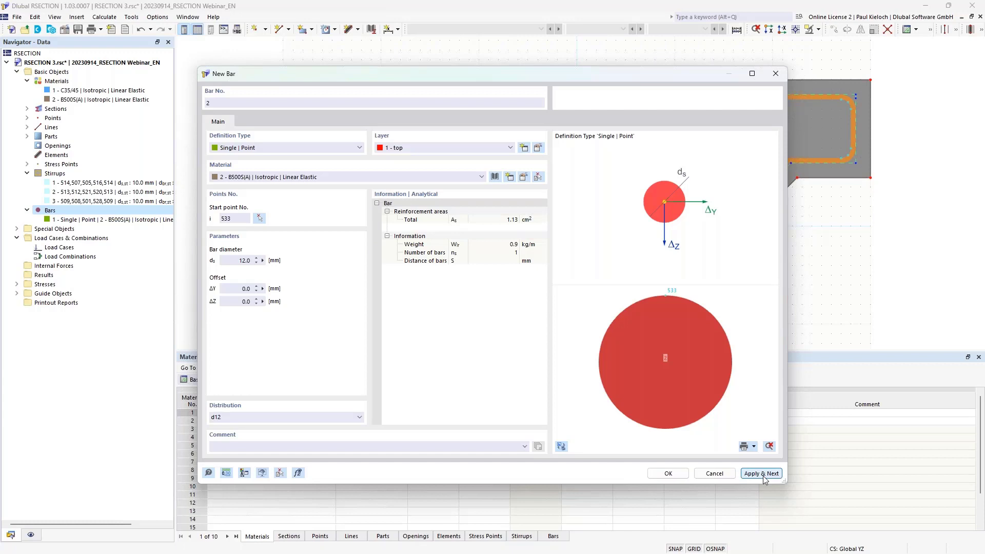
drag(510, 73, 544, 98)
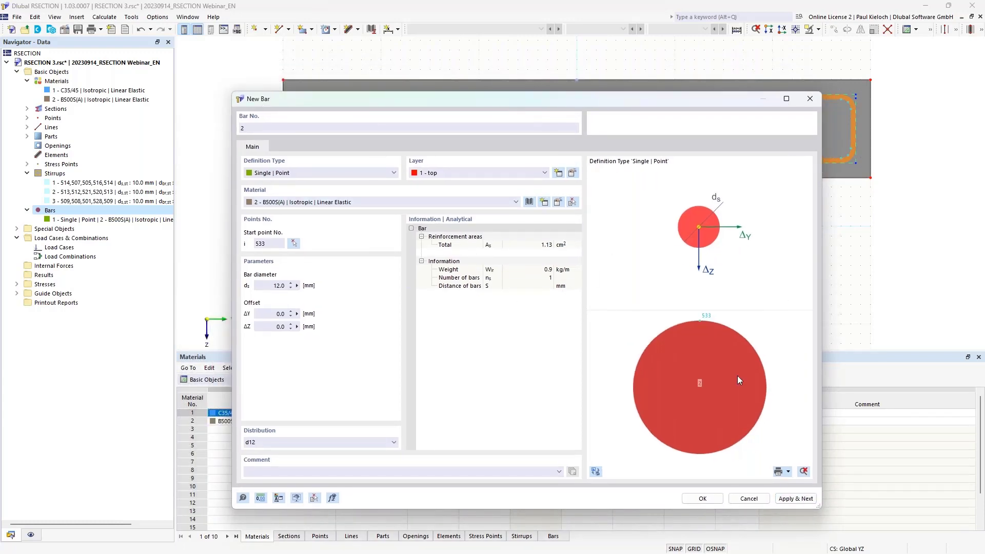
click(799, 500)
Create two more 12 mm single-point bars in layer "top" at the flange stirrup's lower-left and lower-right corner points
click(296, 243)
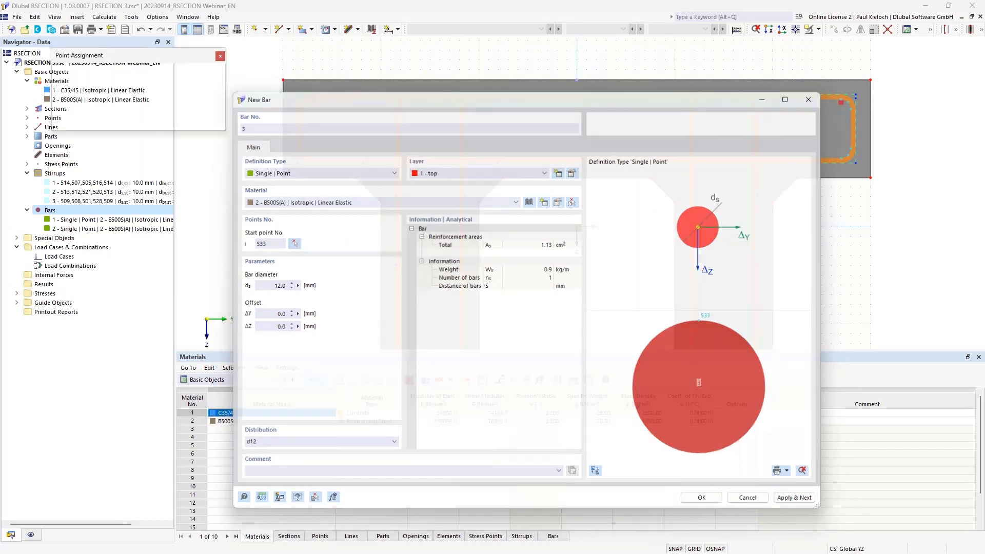
click(317, 165)
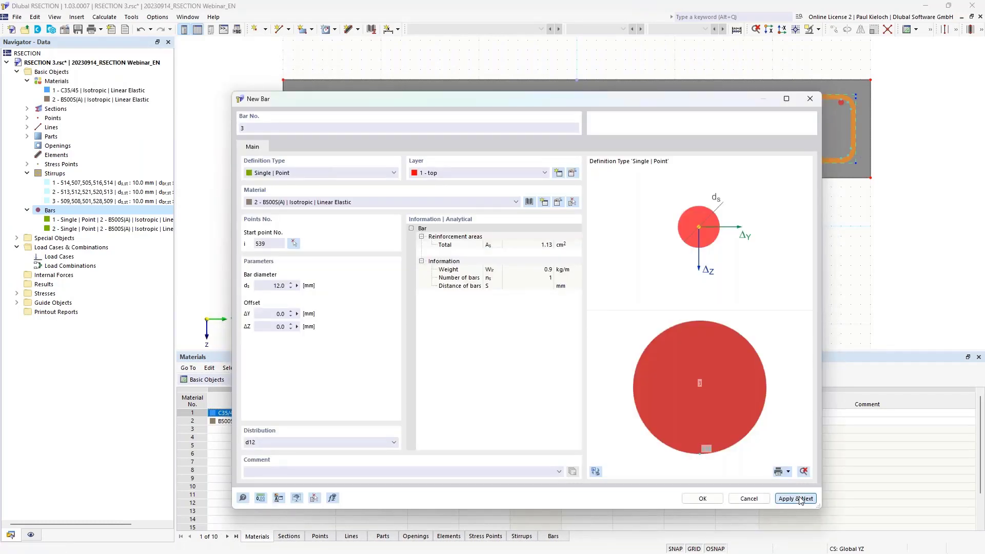
click(795, 498)
click(296, 244)
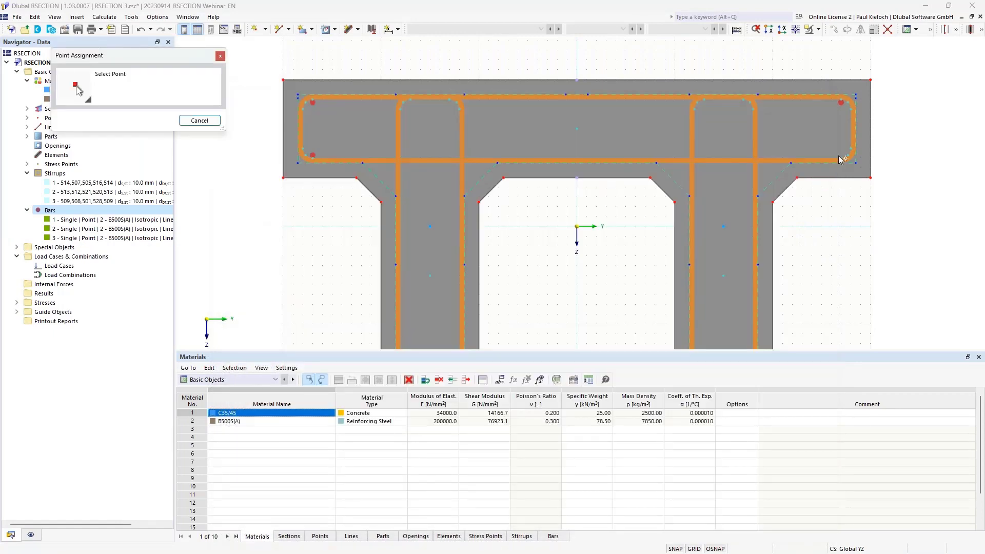
click(839, 156)
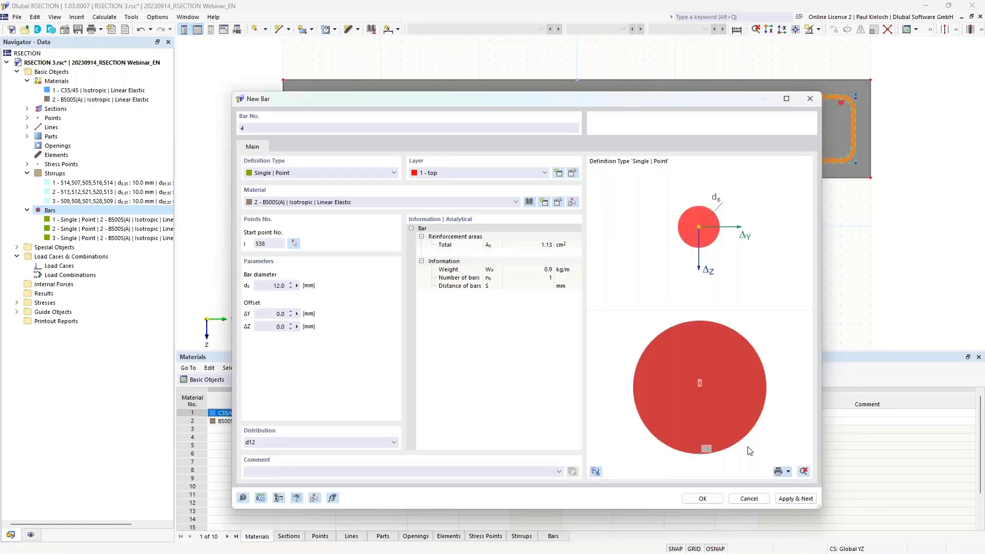
click(703, 502)
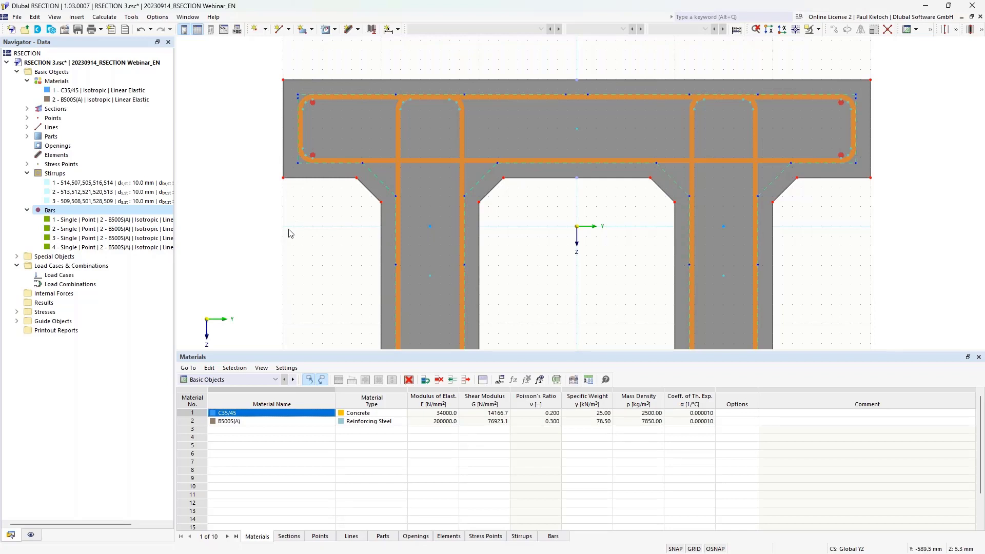
Start a new Multi | Uniform bar in layer "top" between the left web stirrup's upper-left and upper-right corner points
right_click(84, 214)
click(123, 229)
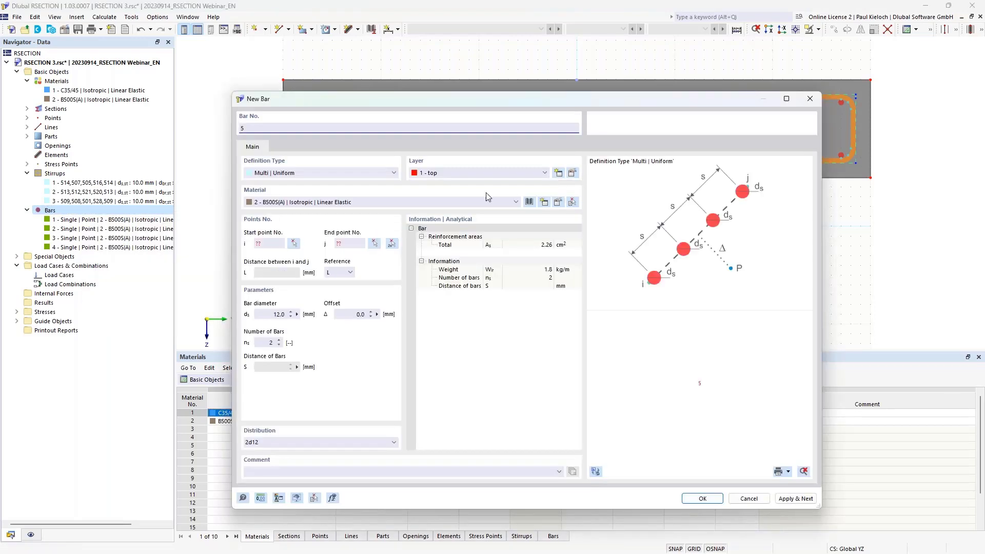
click(298, 175)
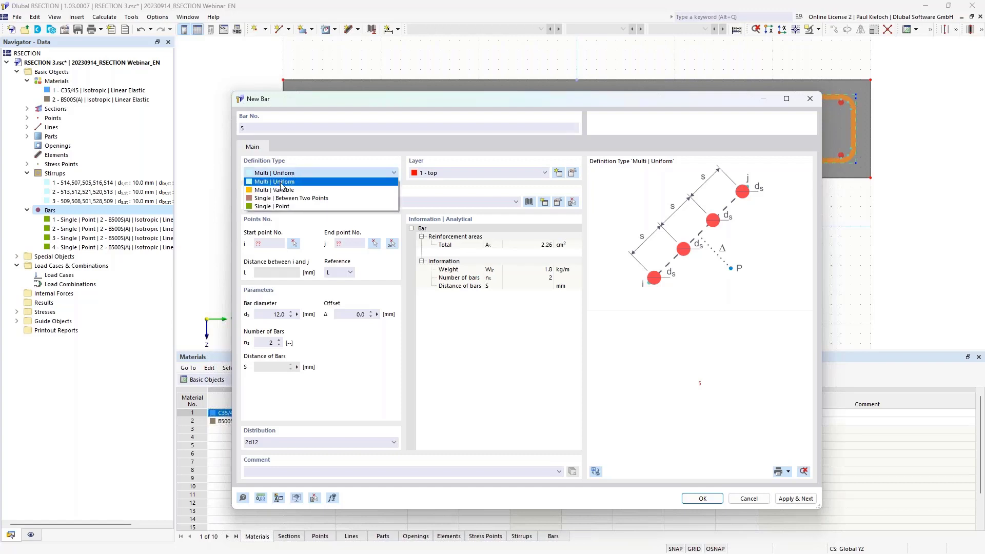
click(306, 160)
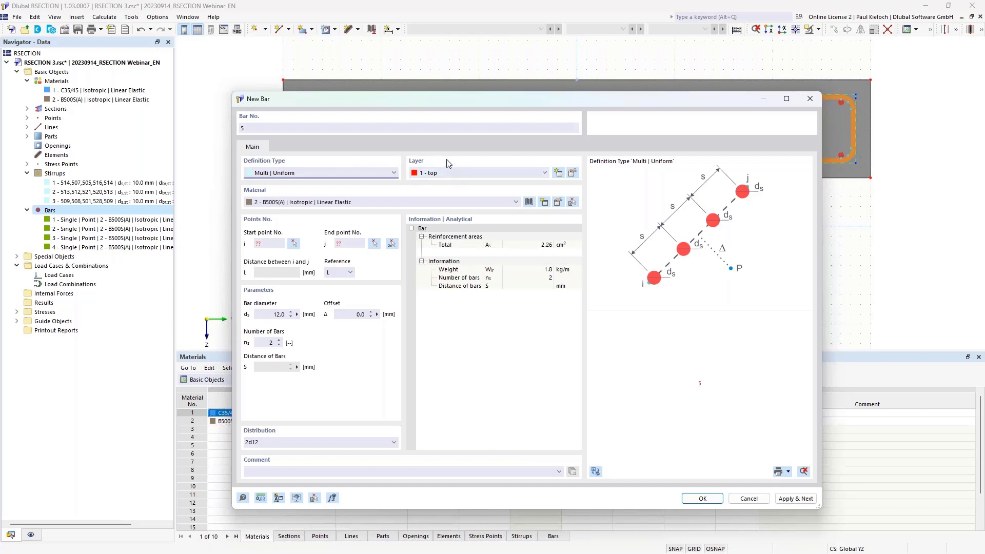
click(391, 243)
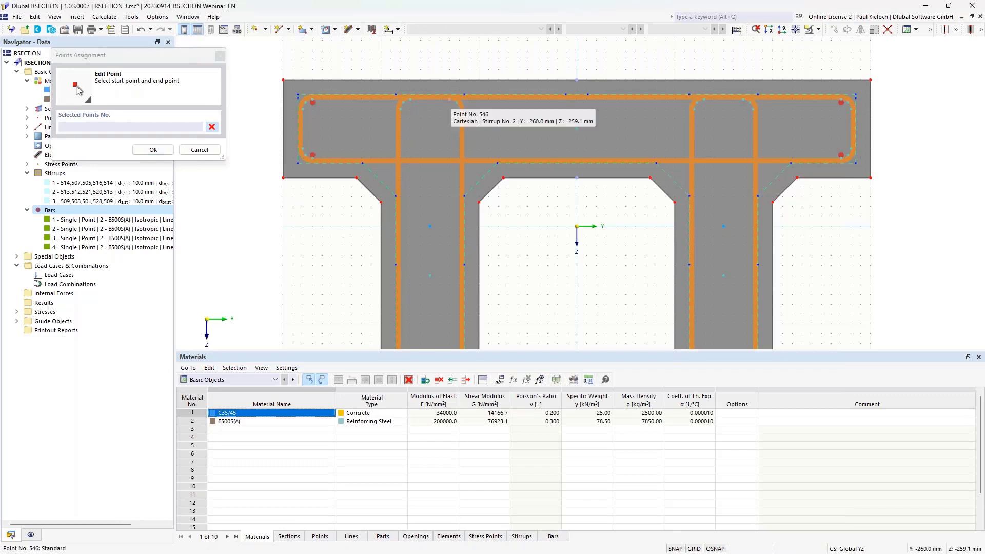
click(408, 97)
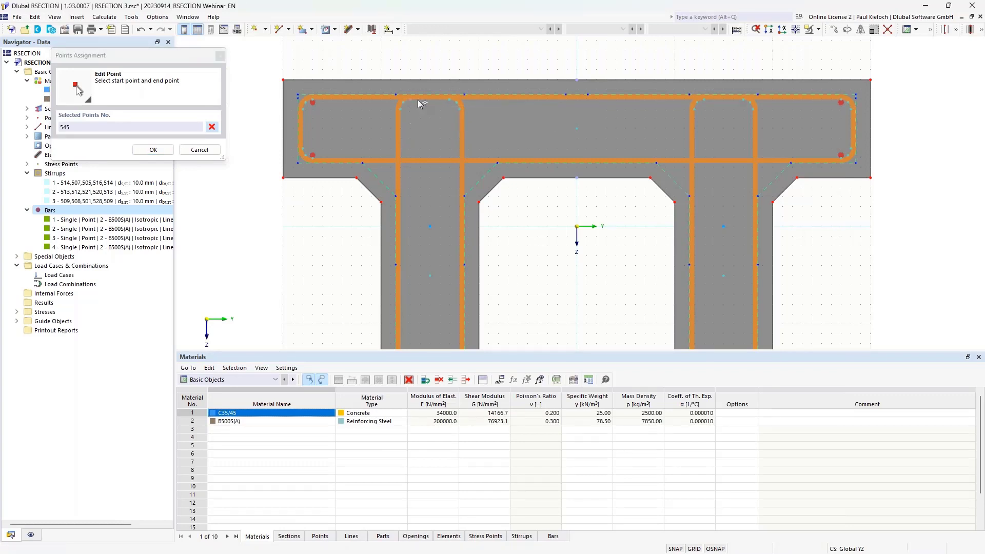
click(450, 97)
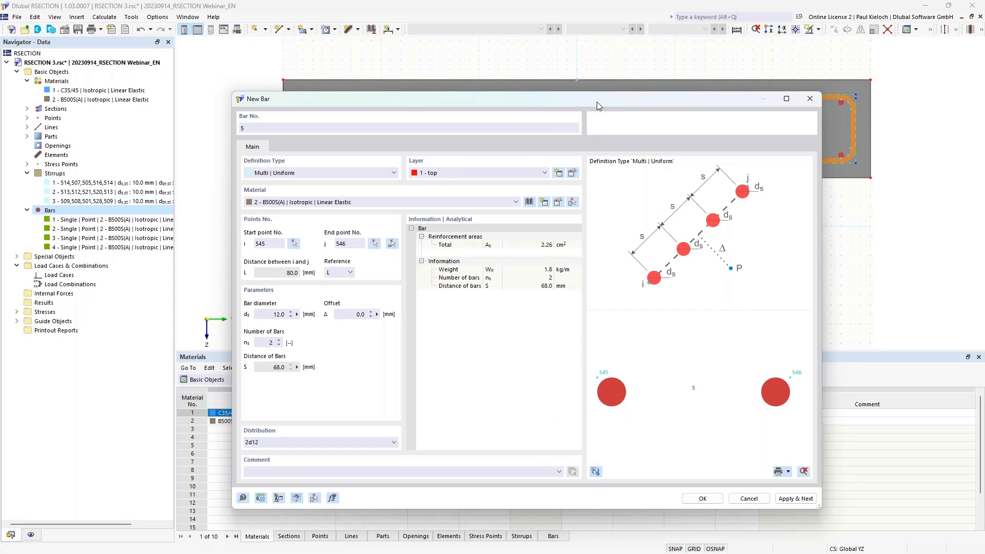
Preview the bars in the section, try a count of three, set it back to two 12 mm bars, and create them
click(594, 472)
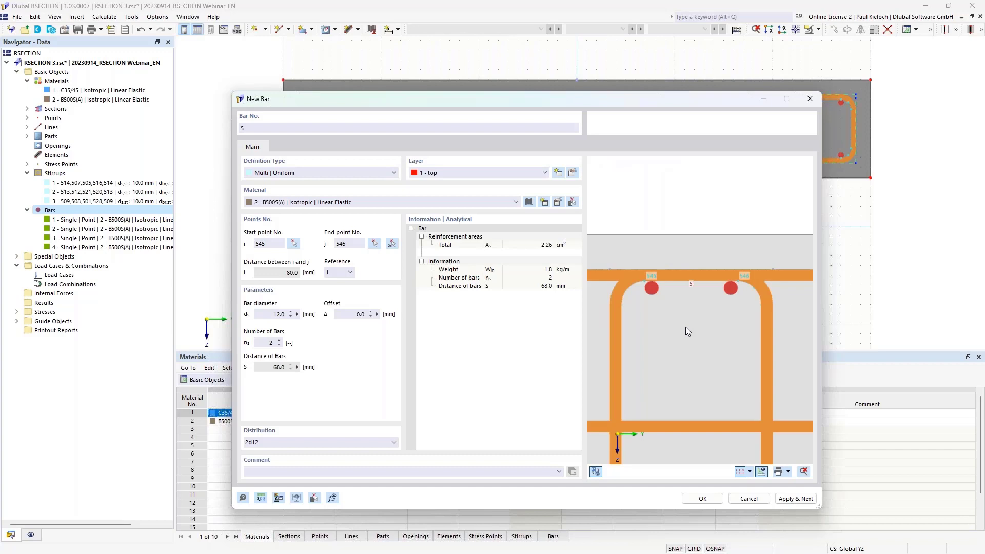
click(277, 342)
click(279, 341)
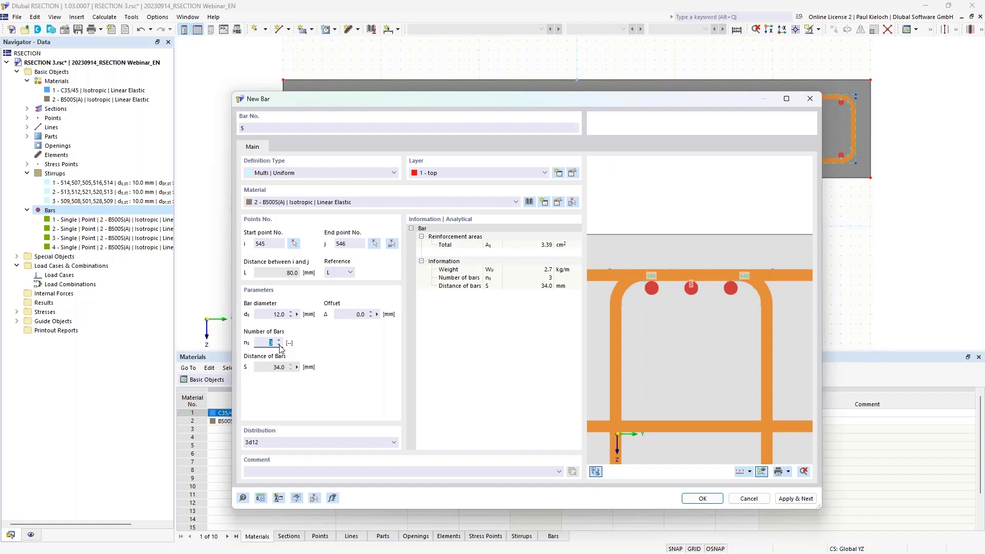
click(279, 345)
click(703, 499)
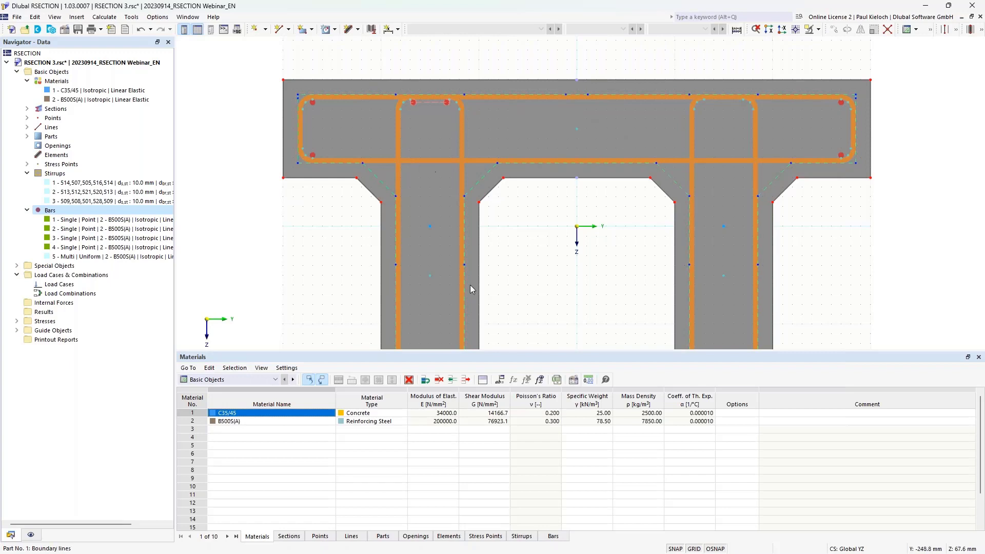
Duplicate the Multi | Uniform bar 5 entry into the following row of the bars table
click(553, 536)
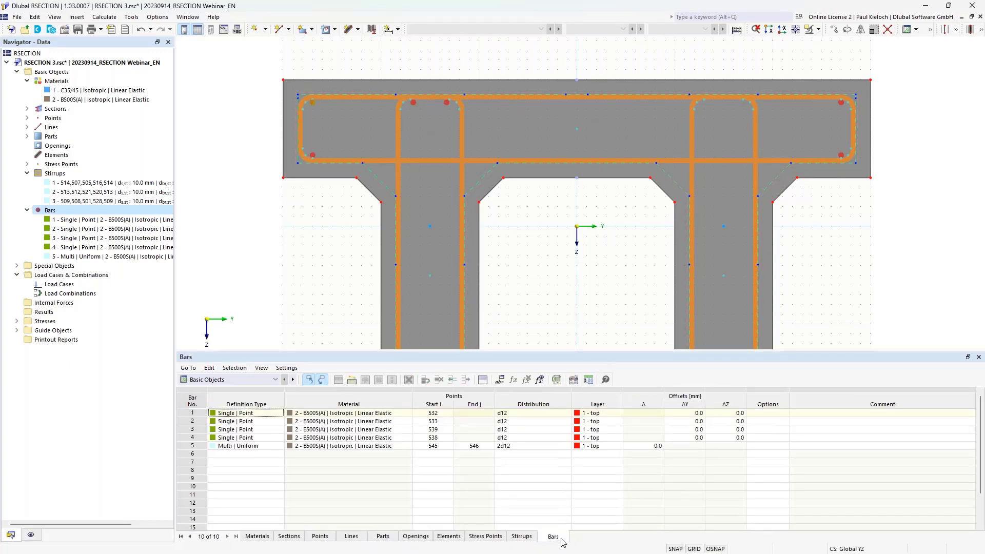
click(193, 446)
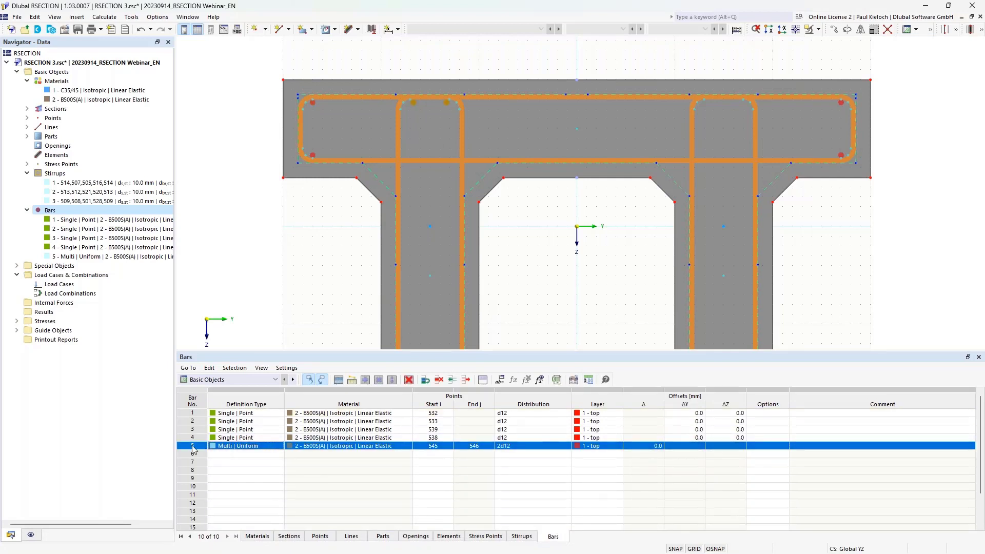
right_click(193, 450)
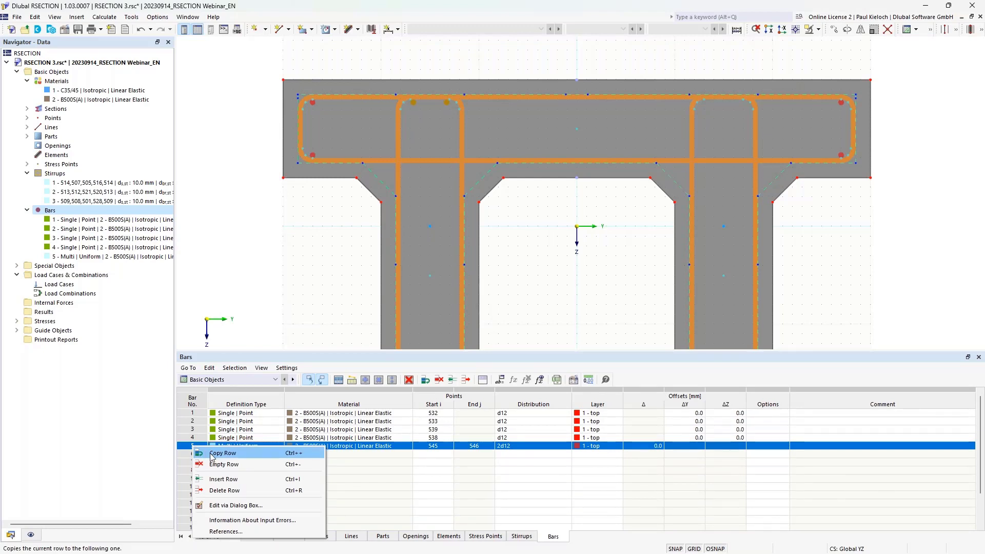
click(212, 454)
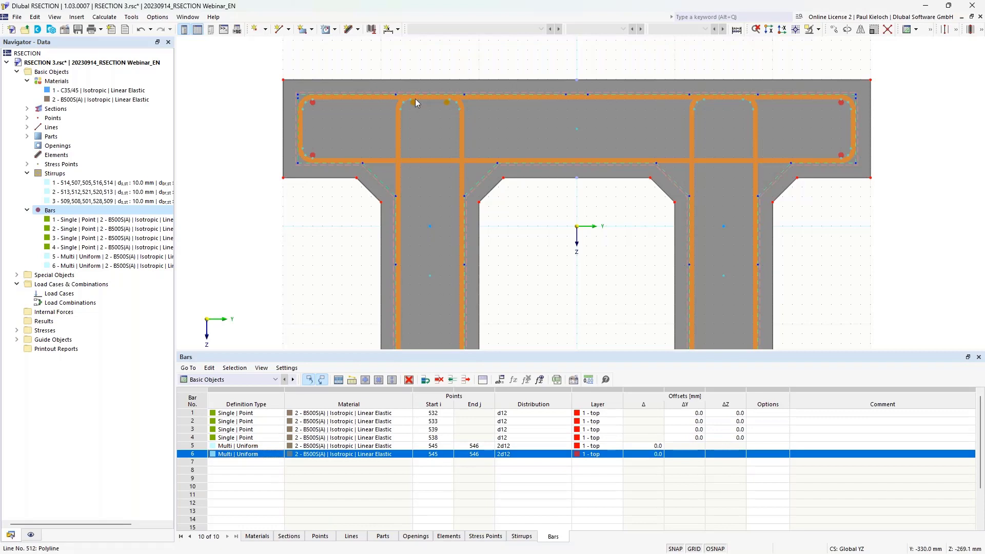
Reassign the copied bar's start and end points to the right web stirrup's upper-left and upper-right corner points
click(436, 456)
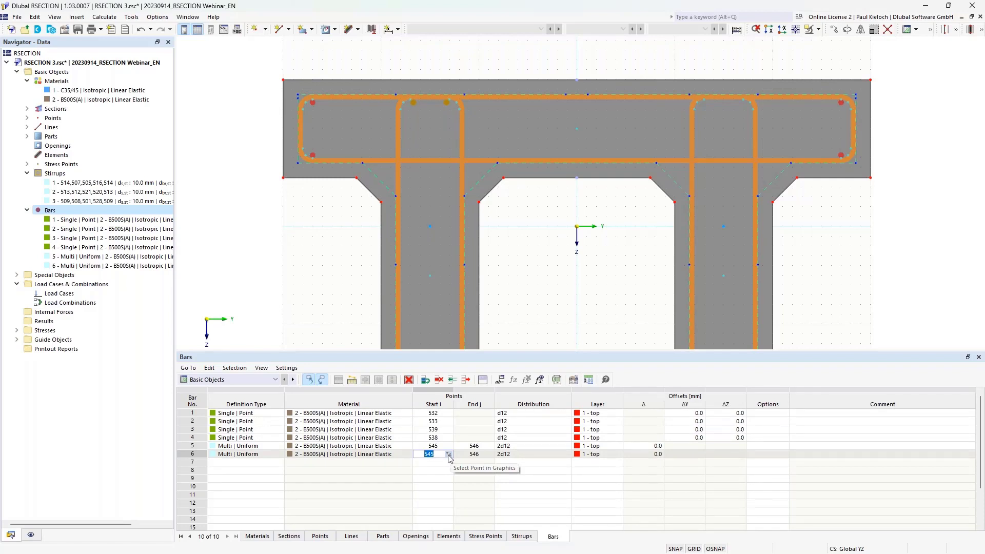
click(450, 456)
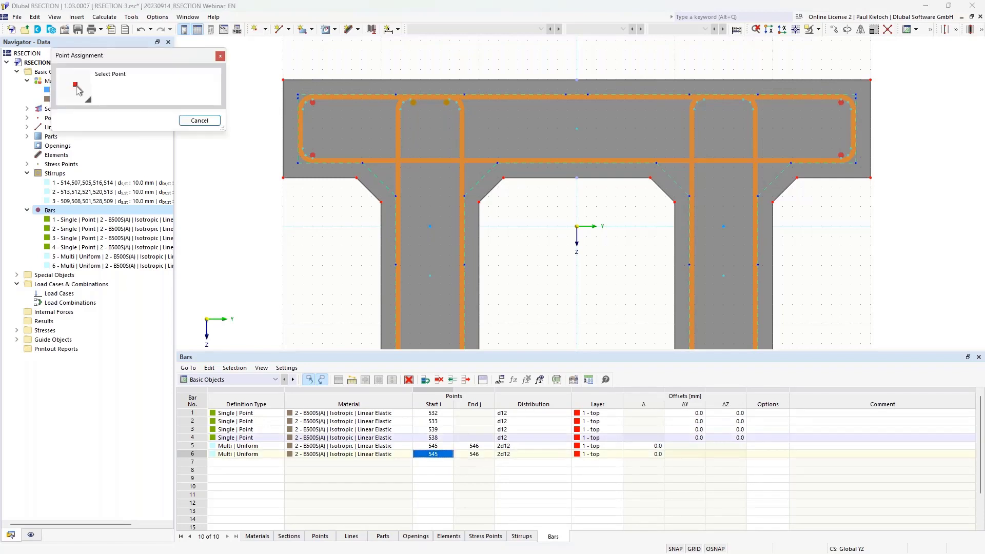
click(701, 102)
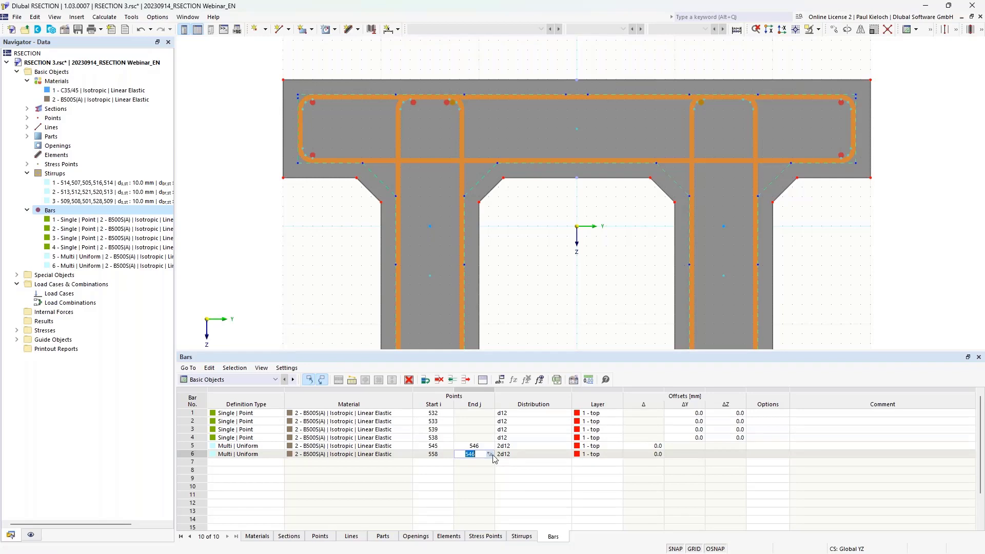
click(490, 454)
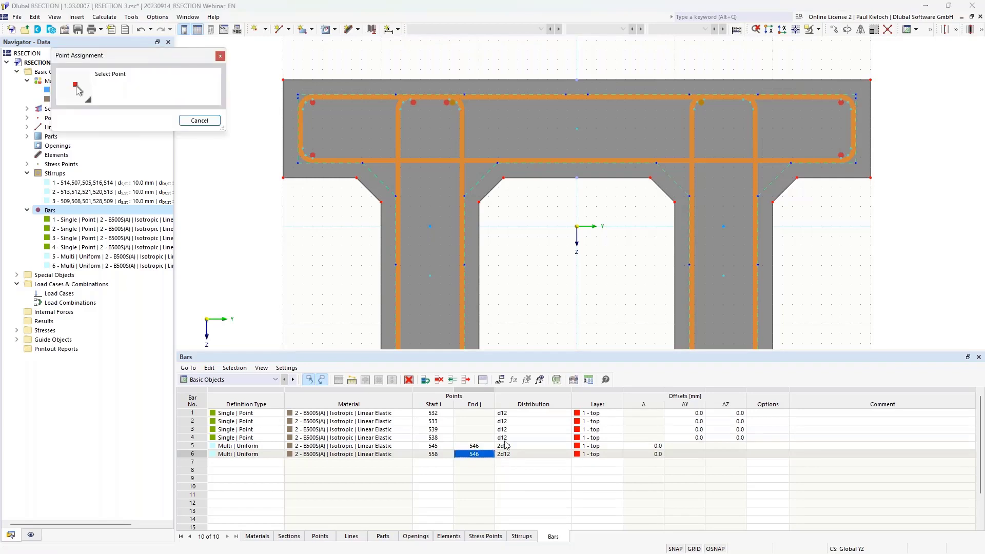
click(743, 101)
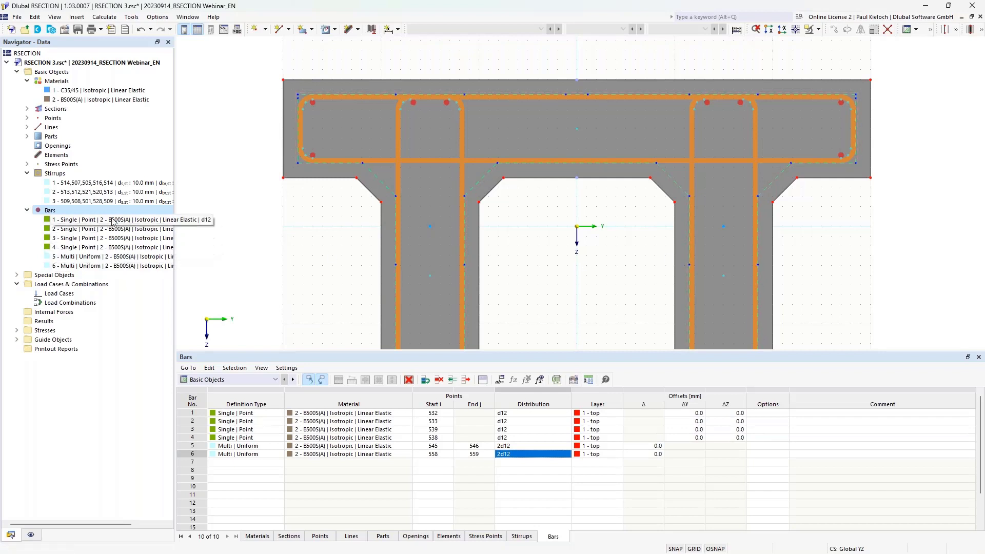
Start a Multi | Variable bar in layer "top" from the left web stirrup's upper-right corner point to the right web stirrup's upper-left one
right_click(56, 210)
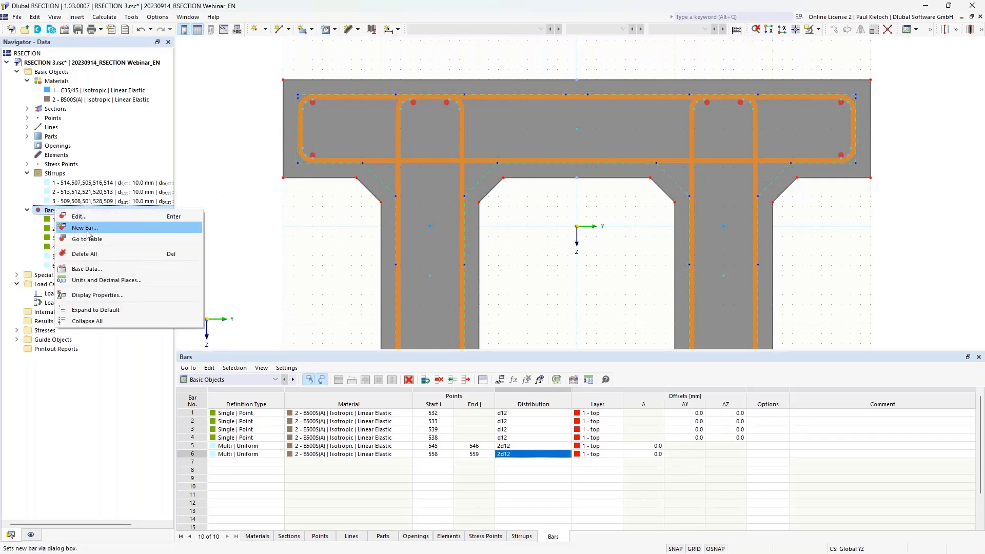
click(88, 228)
click(262, 174)
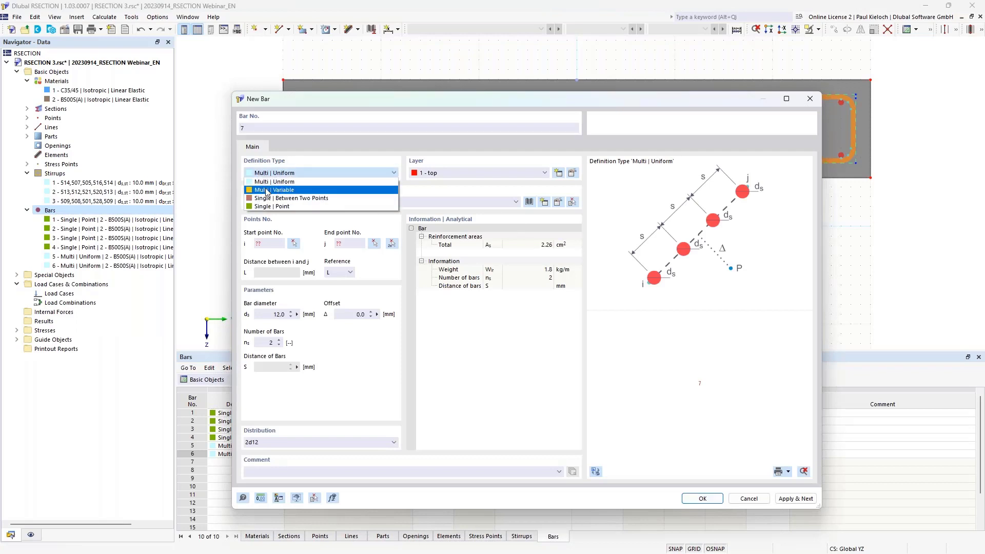
click(296, 190)
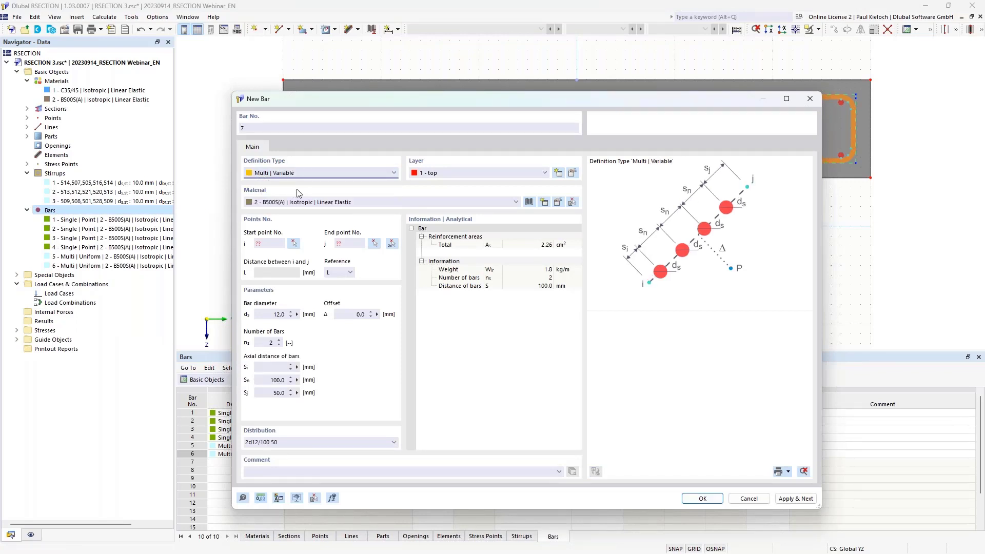
click(390, 243)
scroll(460, 87, up, 5)
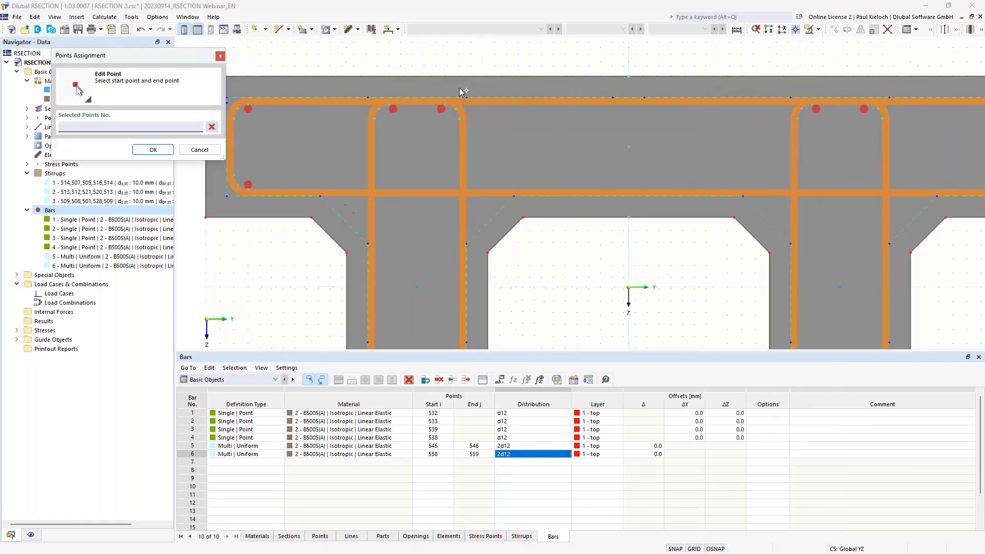
click(454, 112)
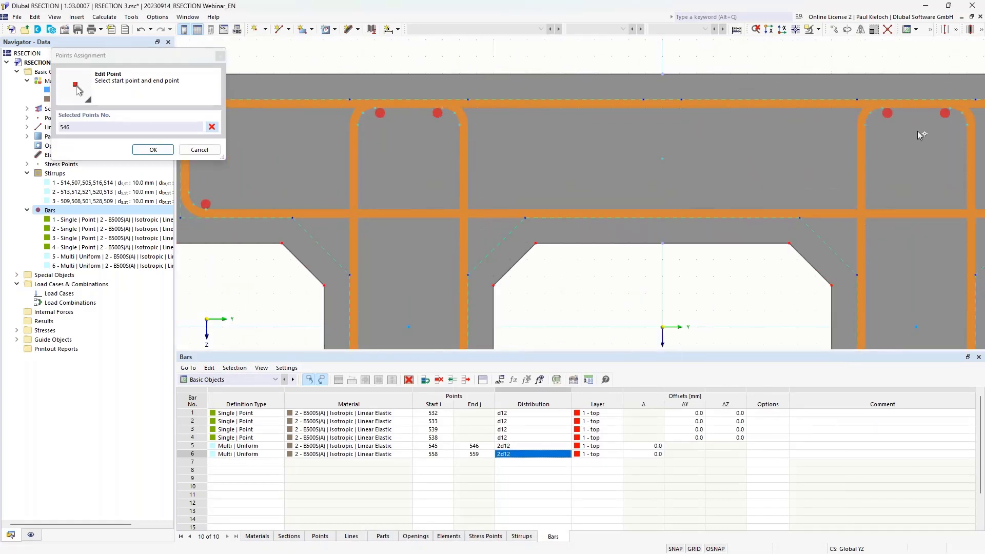
click(881, 108)
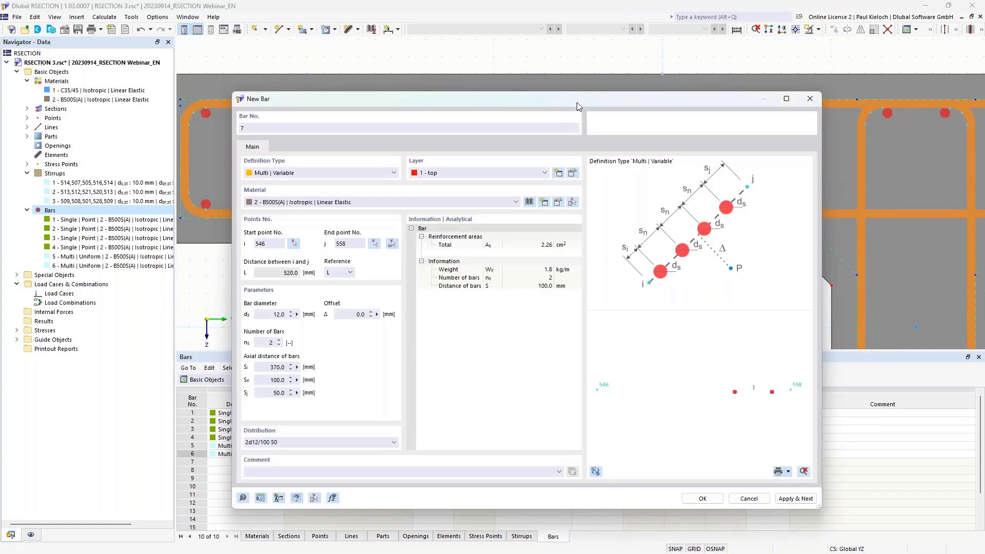
Set four 12 mm bars with a 35 mm start distance and 150 mm spacing, check them in the section preview, and create them
drag(576, 107, 568, 164)
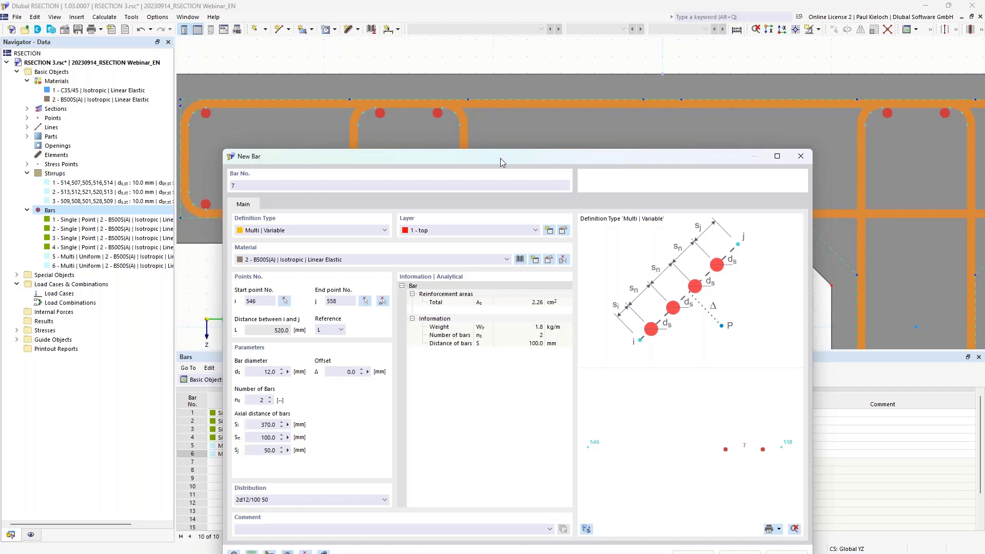
drag(500, 158, 502, 89)
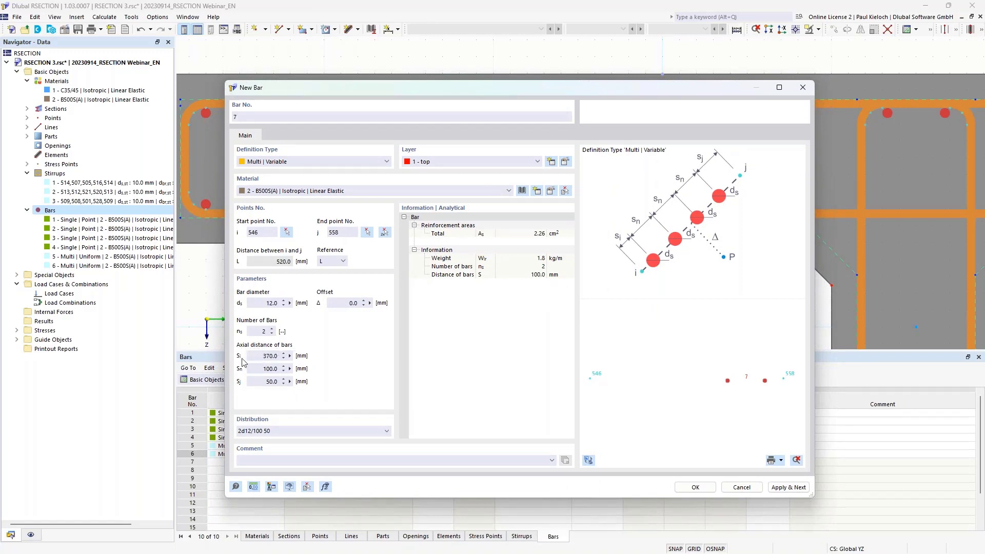
click(272, 329)
click(272, 330)
click(256, 356)
text(3)
click(259, 369)
text(150)
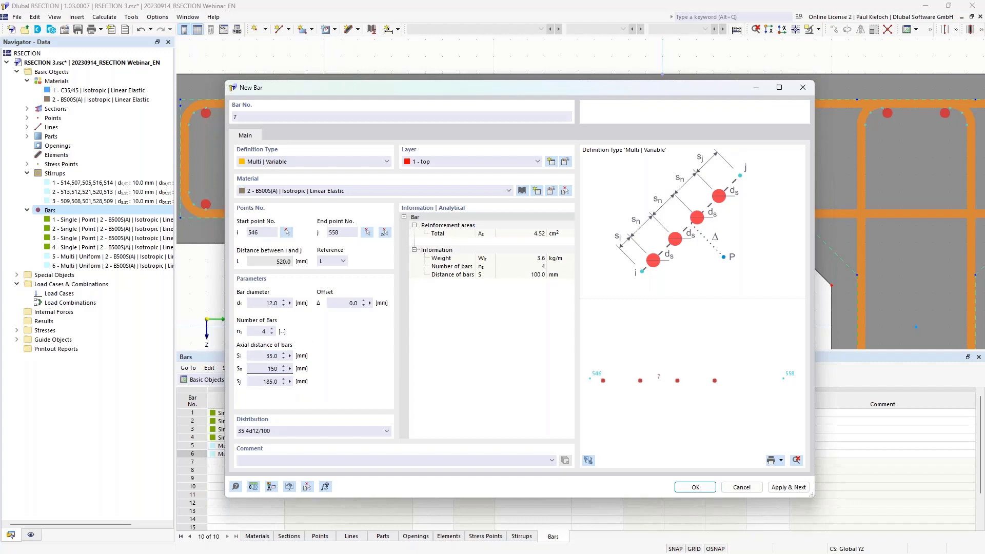
click(264, 384)
click(590, 460)
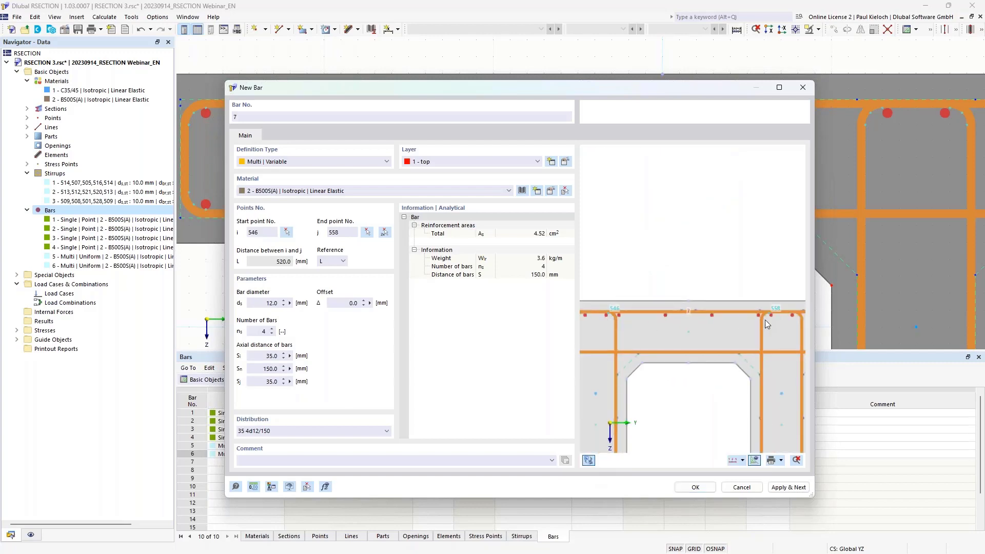
click(710, 487)
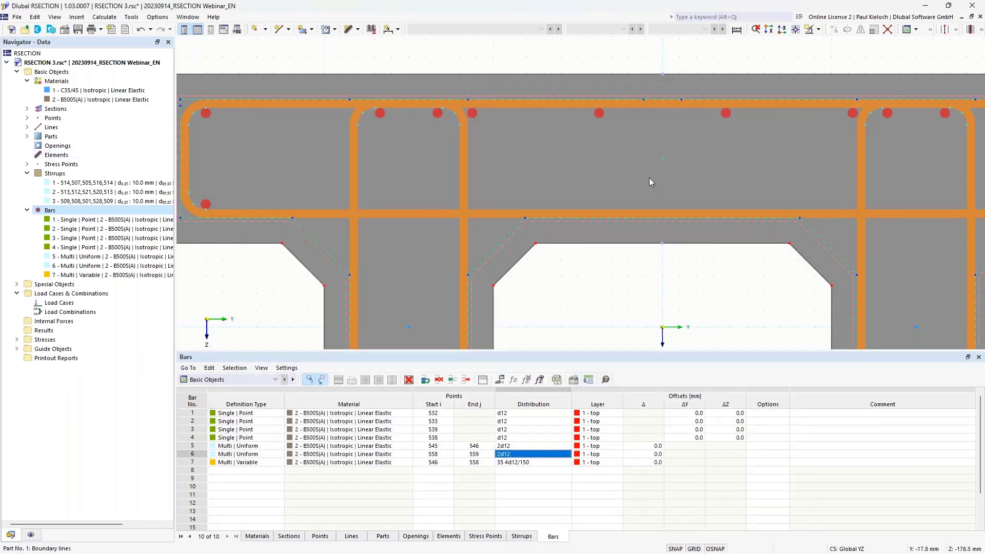
Start a new Multi | Uniform bar and assign it to layer "bottom"
scroll(649, 178, down, 2)
middle_drag(668, 183, 581, 157)
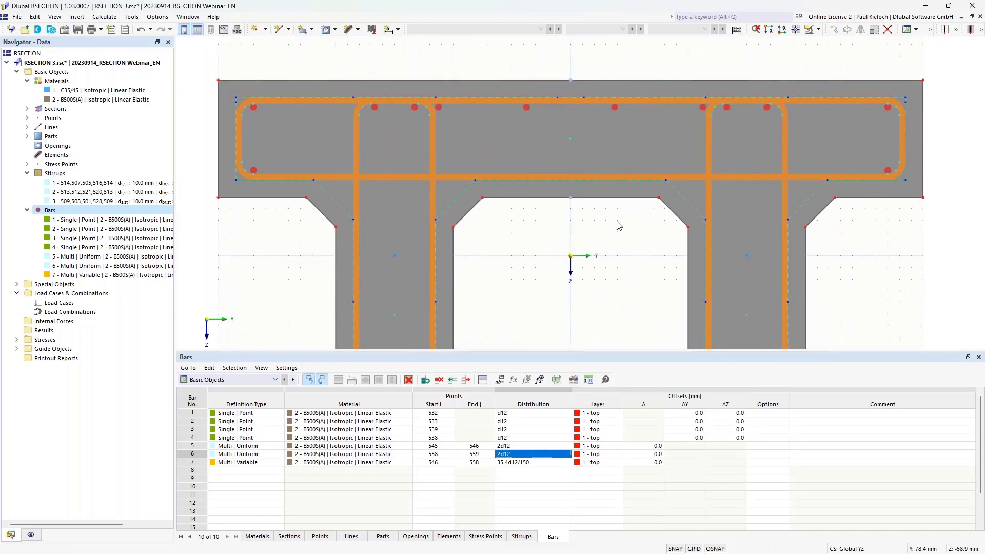
middle_drag(627, 276, 624, 246)
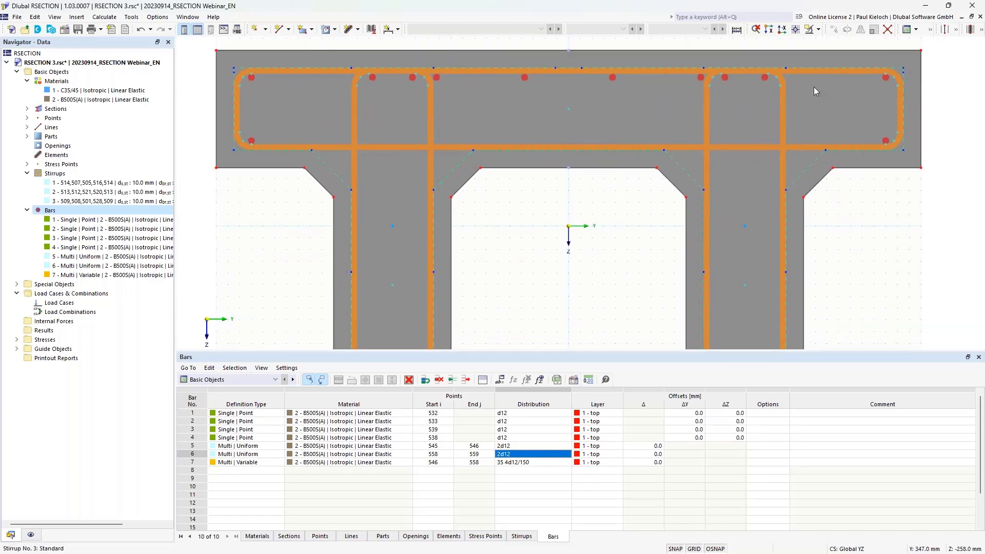
scroll(401, 156, down, 1)
middle_drag(538, 258, 532, 174)
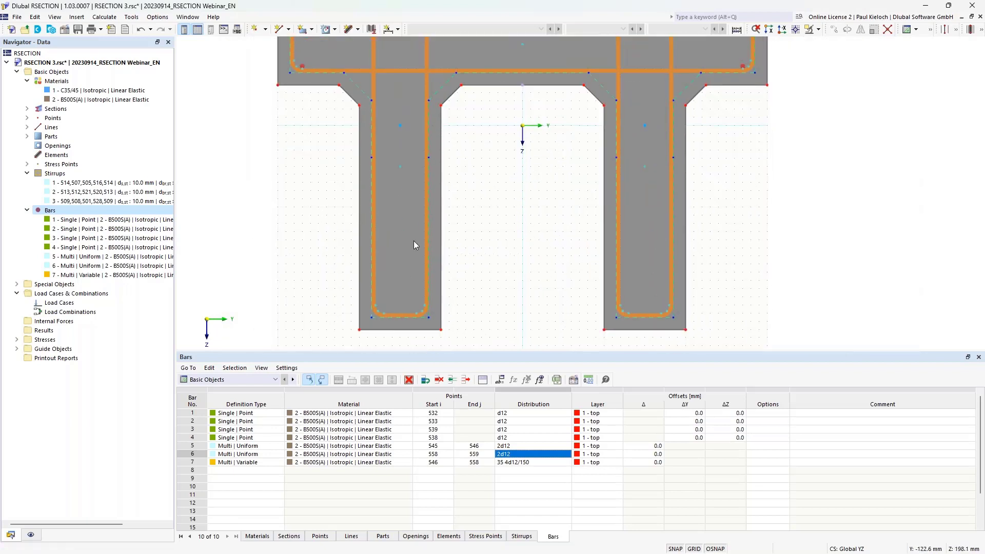
right_click(57, 211)
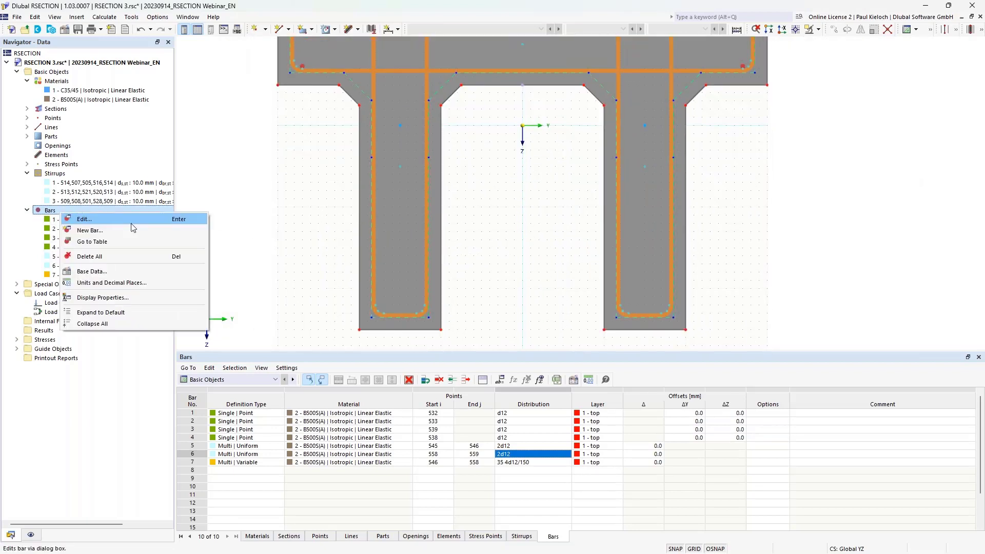
click(124, 228)
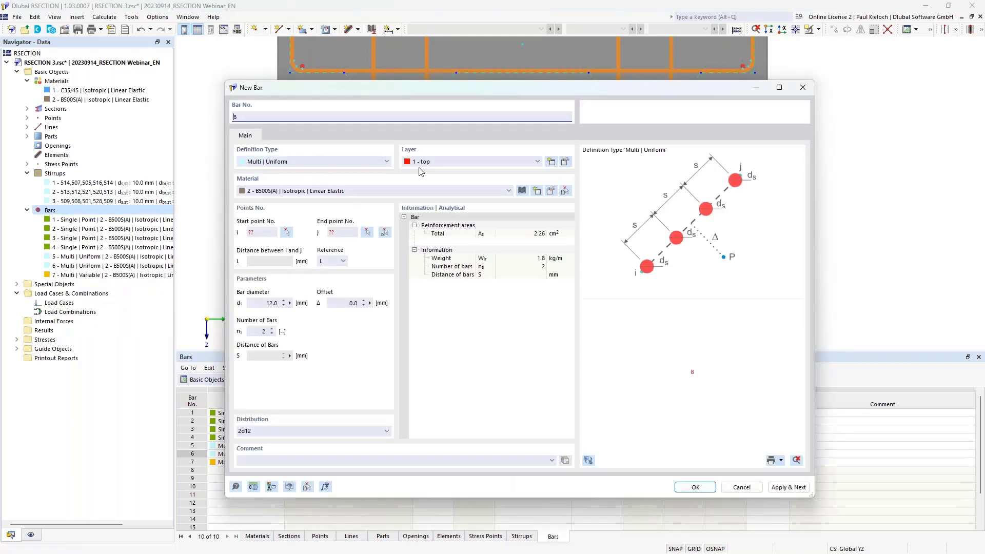
click(435, 162)
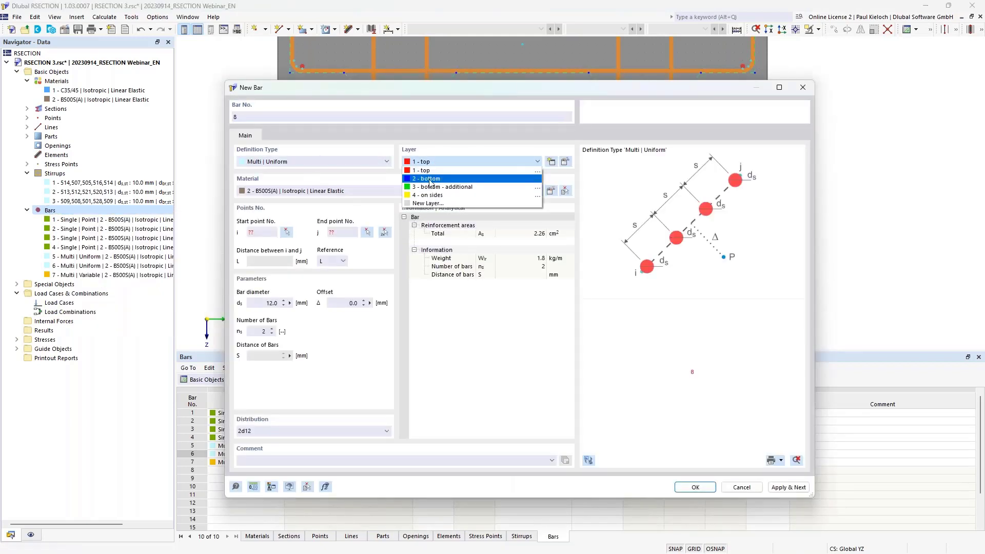
click(430, 179)
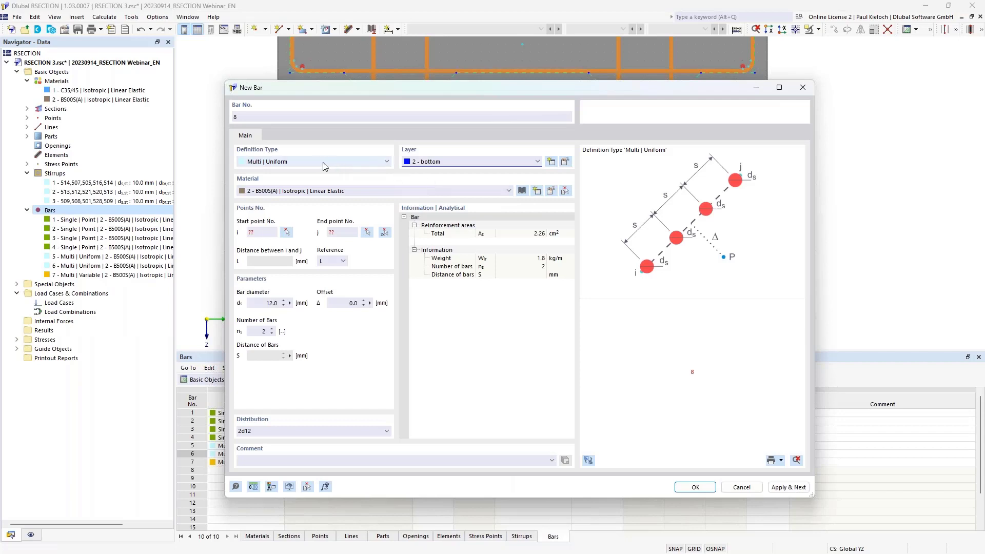
Run the bars between the two bend points on the left web stirrup's bottom leg, set a 20 mm diameter, and create them
click(385, 233)
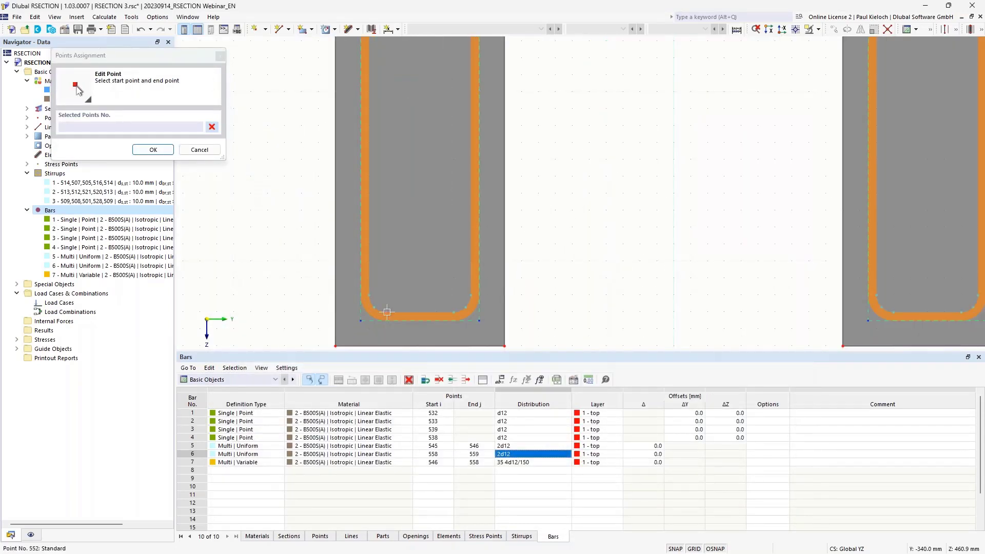
click(457, 311)
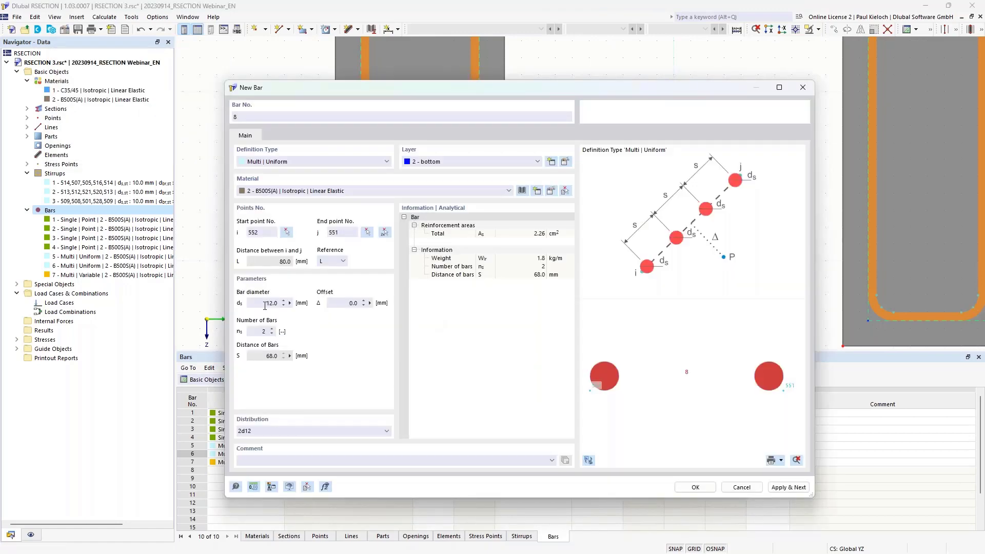
text(20)
click(695, 487)
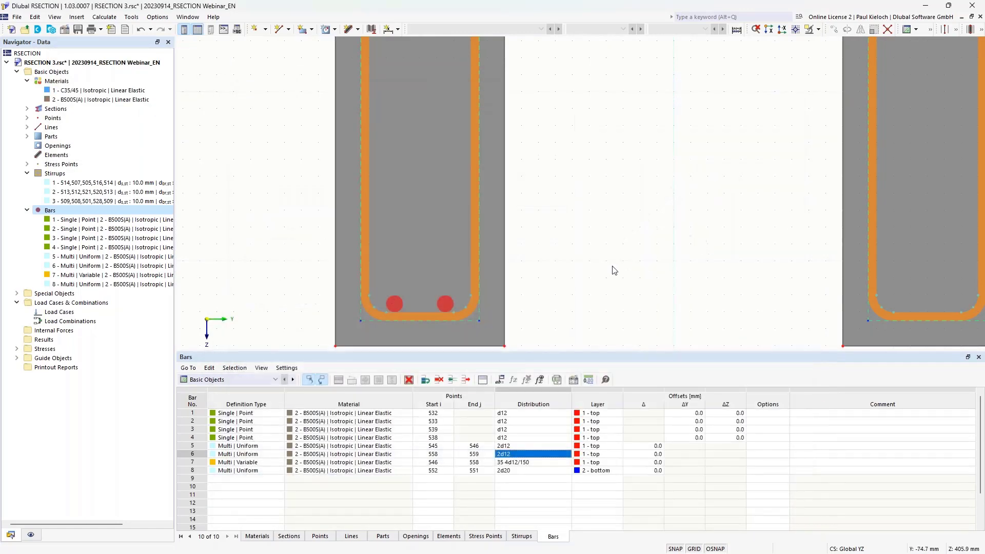
Duplicate the 2d20 bottom bar entry into the following row of the bars table
click(194, 470)
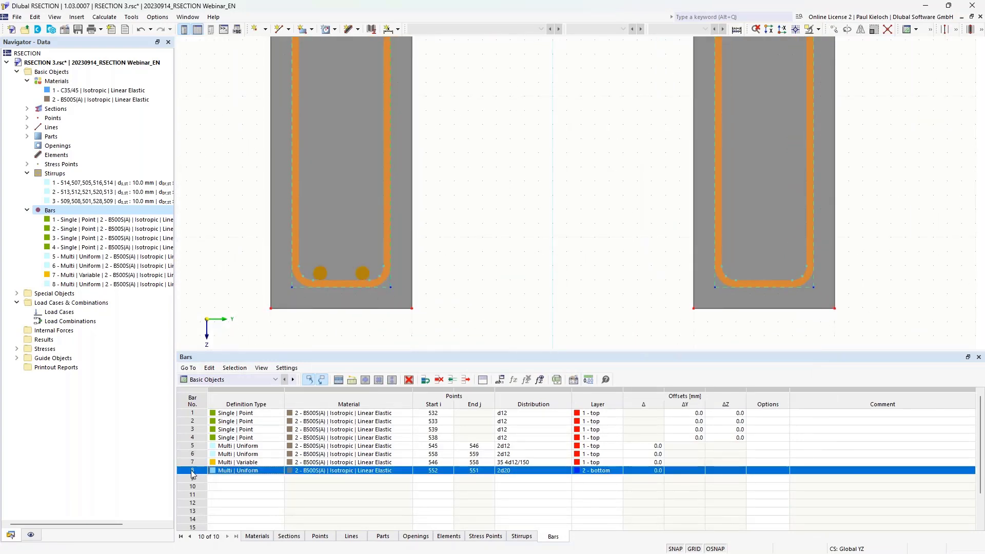
right_click(192, 469)
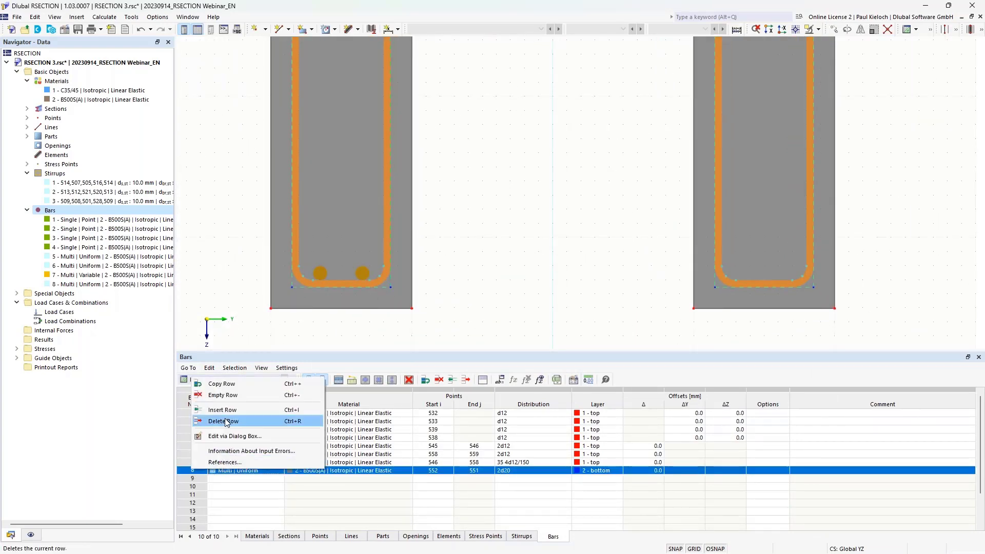
click(235, 384)
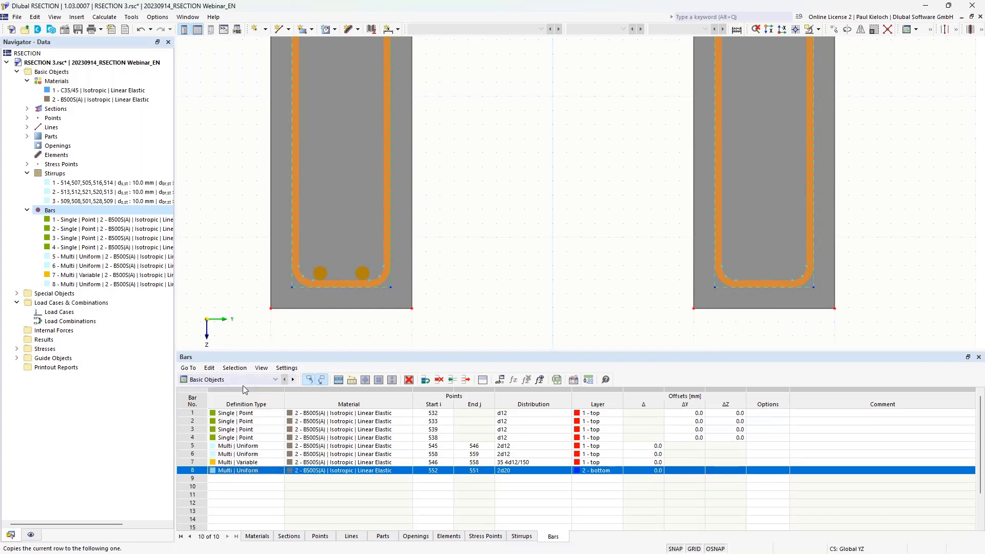
Reassign the copied 2d20 bar's start and end points to the bend points on the right web stirrup's bottom leg
click(441, 479)
click(448, 479)
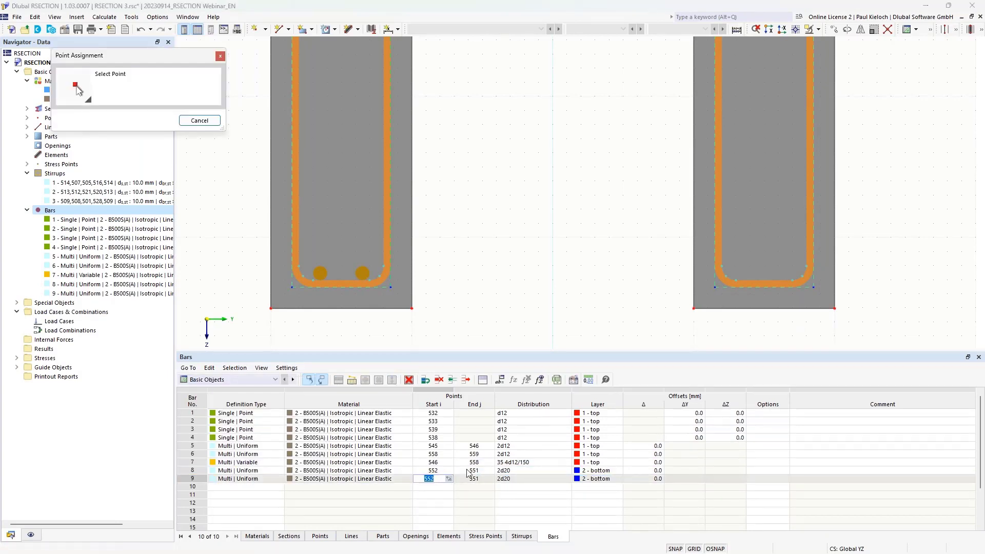
click(729, 273)
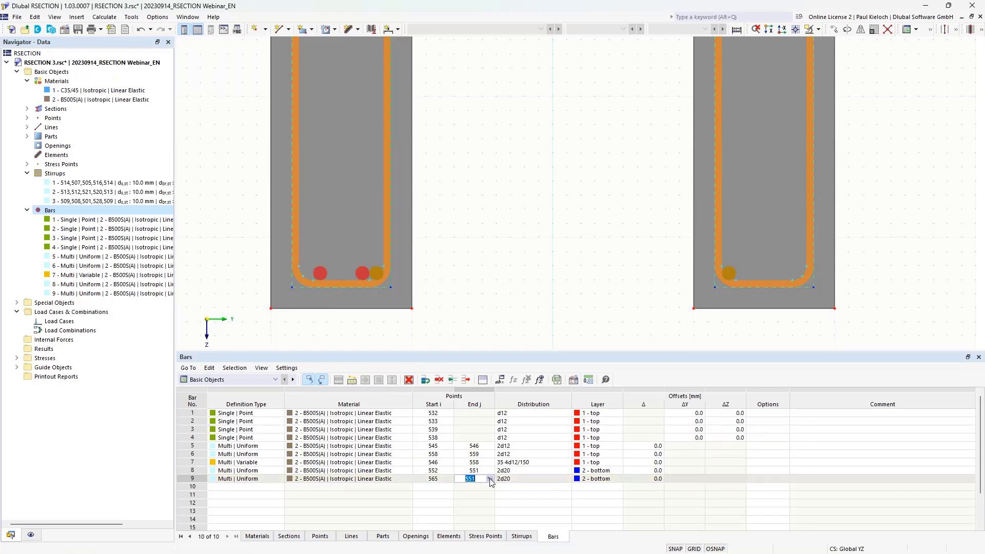
click(489, 478)
click(794, 281)
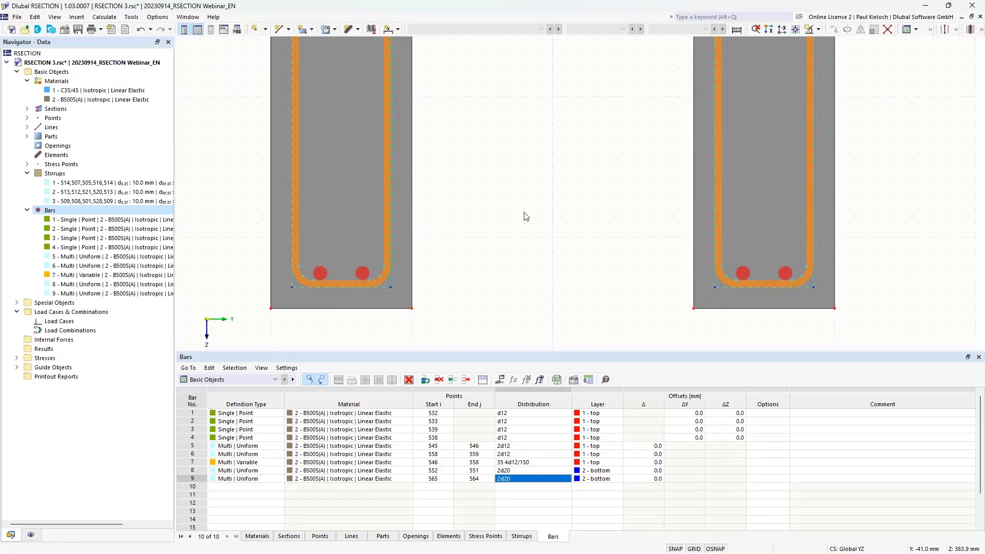
Start another Multi | Uniform bar between the lower end points of the left web stirrup's two vertical legs
right_click(87, 212)
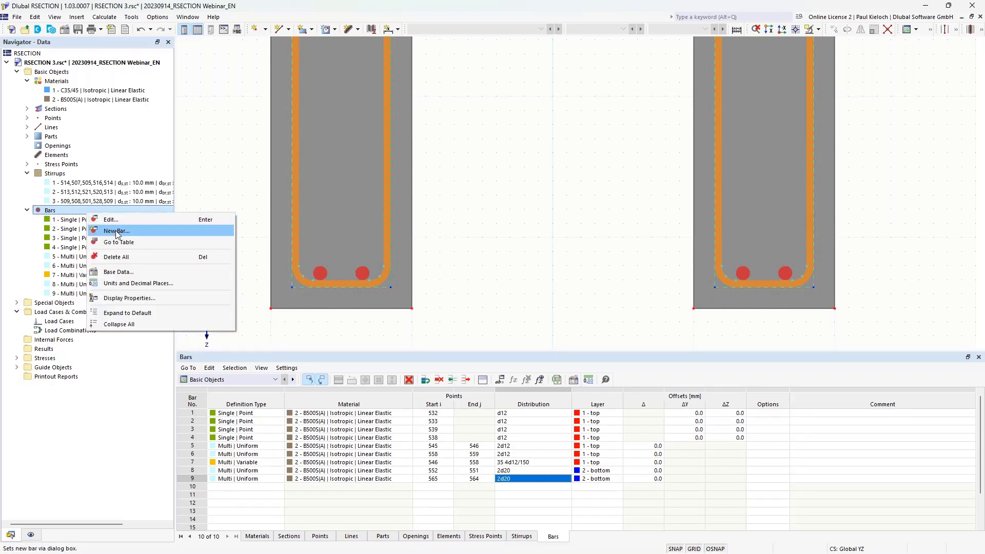
click(117, 231)
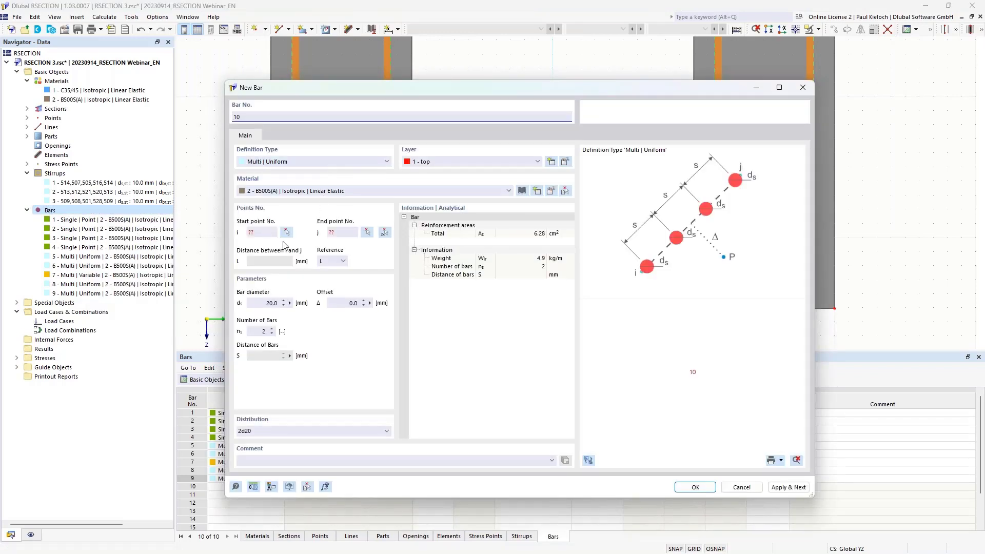
click(383, 233)
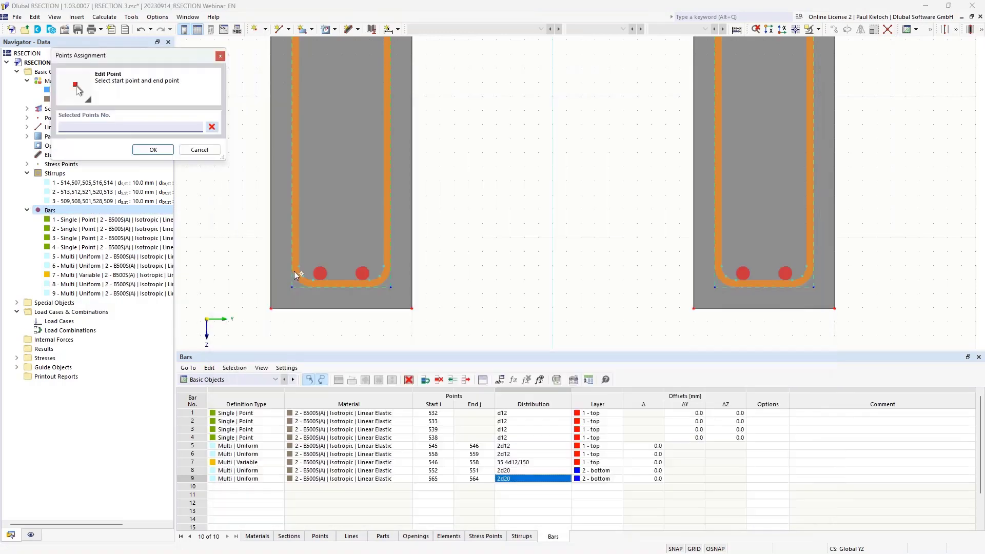
click(294, 272)
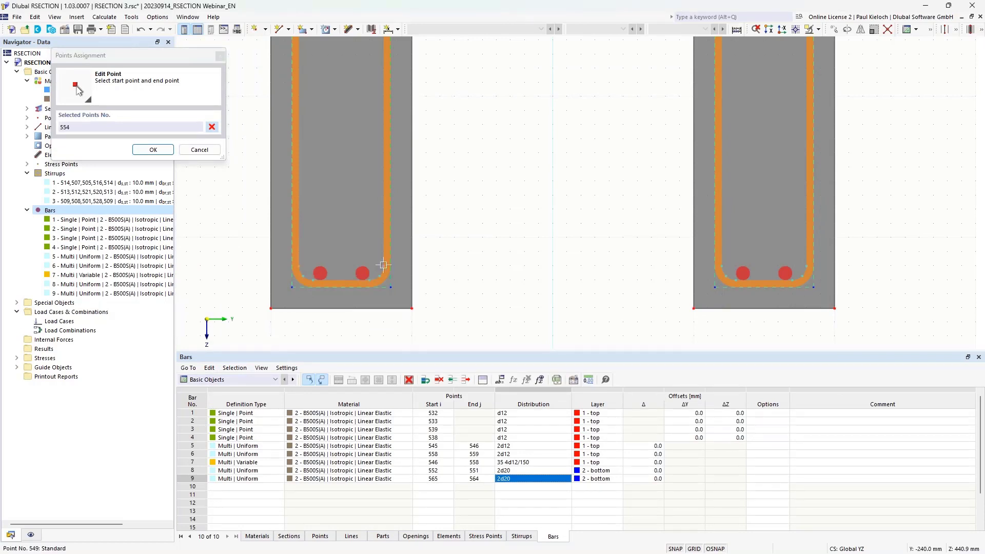
click(383, 264)
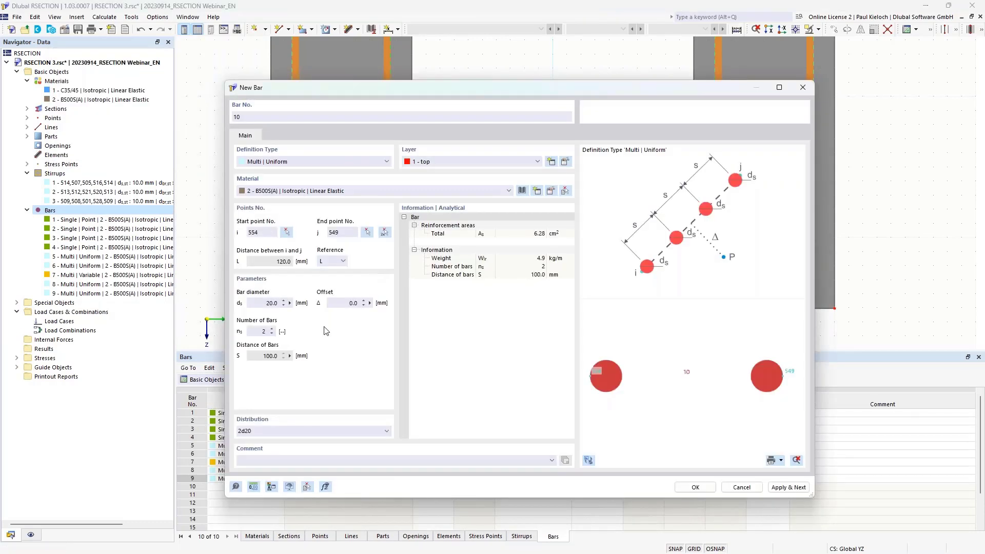
Set three bars with an offset of -30 mm, check them in the section preview, and create them
click(272, 329)
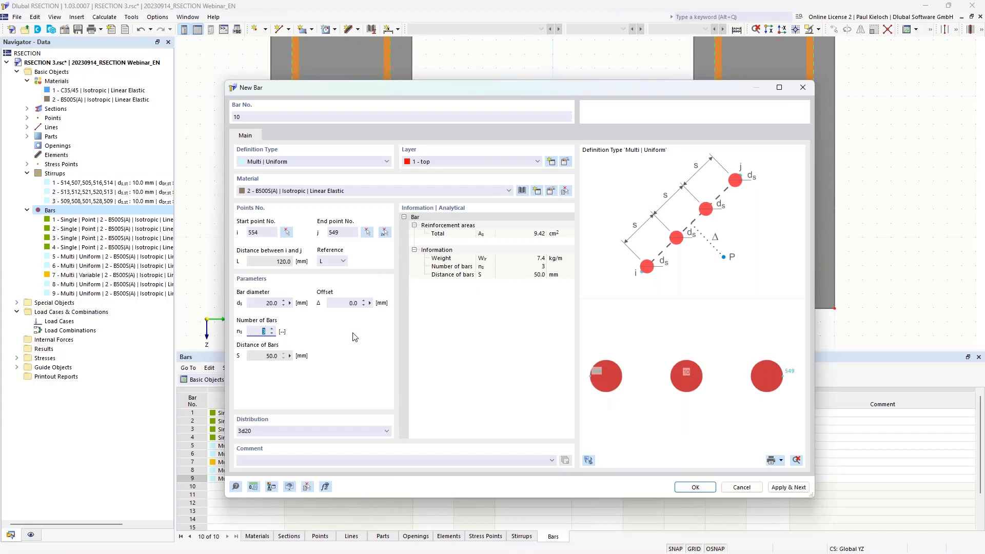
click(589, 461)
scroll(676, 383, down, 2)
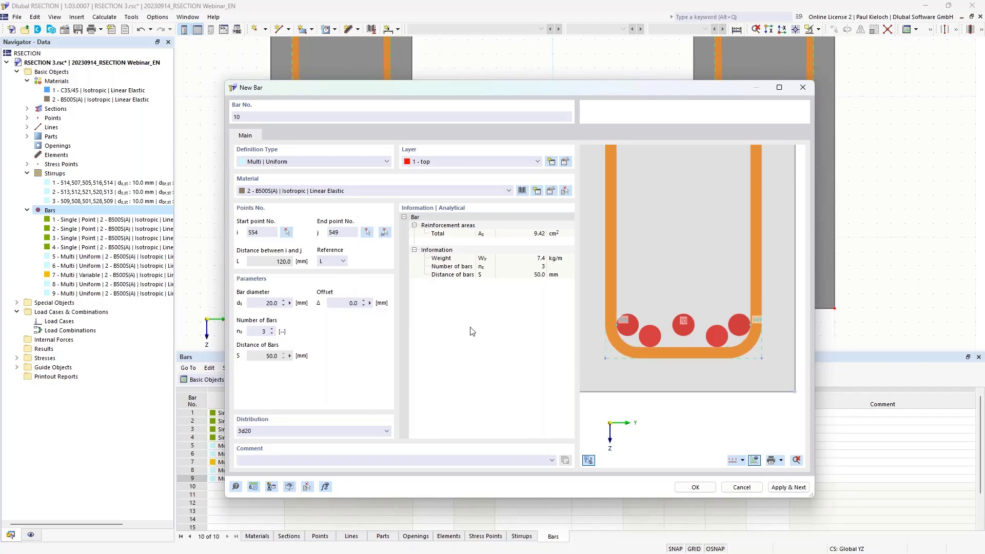
click(349, 303)
key(Tab)
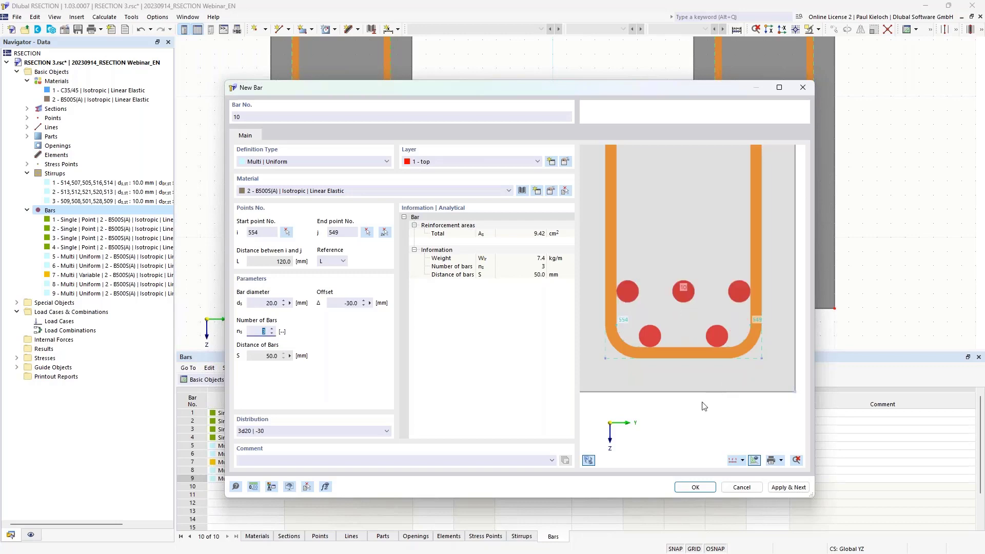
click(696, 484)
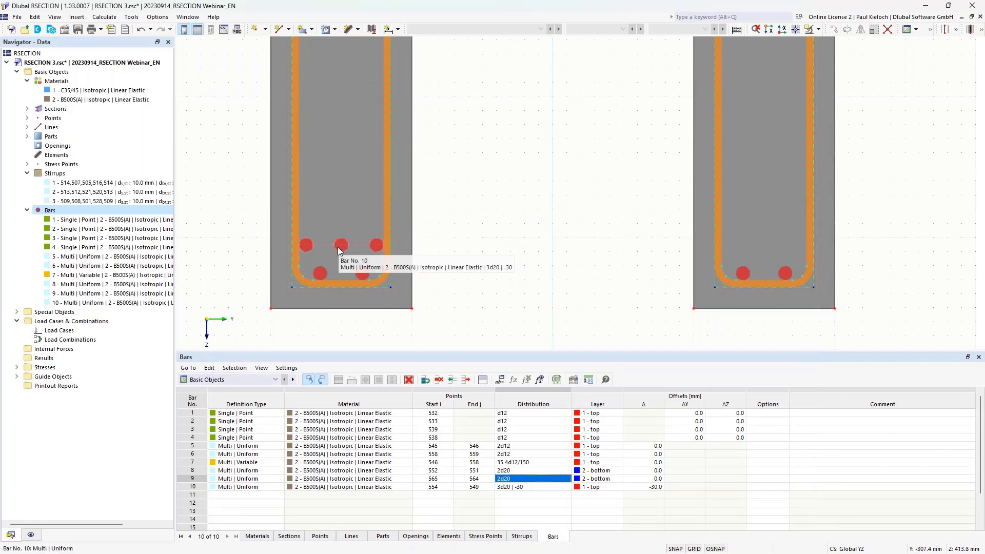
Duplicate the 3d20 bar entry with the -30 mm offset into the following row of the bars table
click(194, 490)
right_click(195, 490)
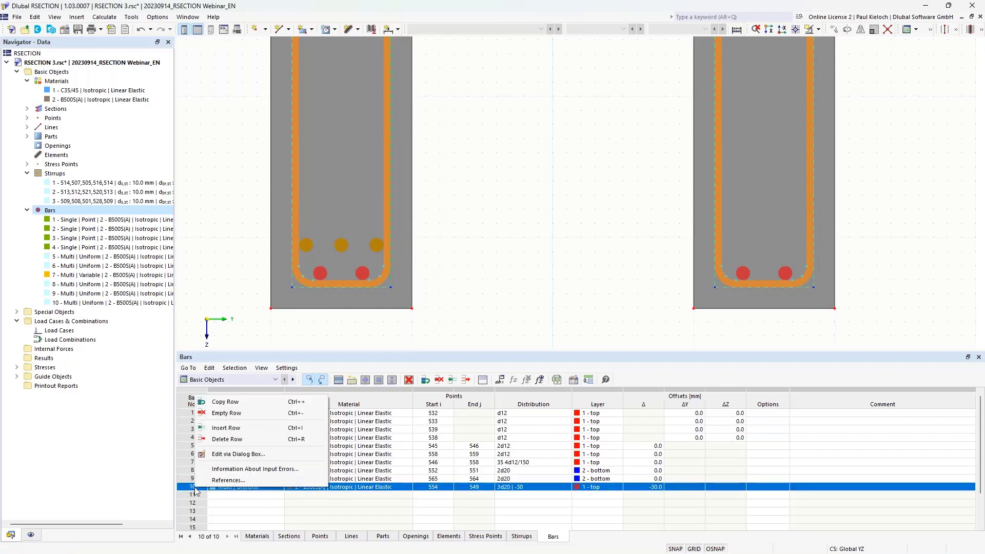
click(245, 402)
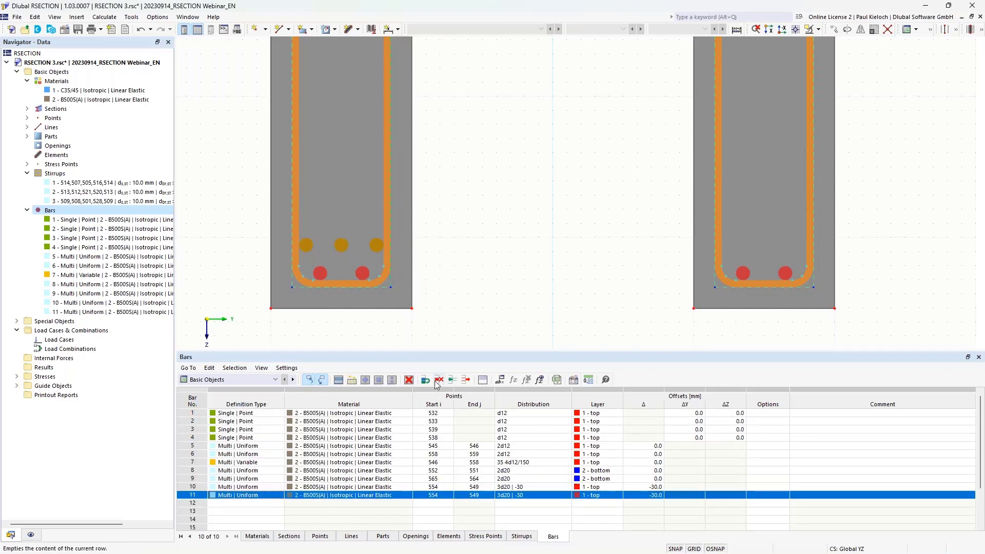
Reassign the copied 3d20 bar's start and end points to the lower end points of the right web stirrup's vertical legs
click(445, 495)
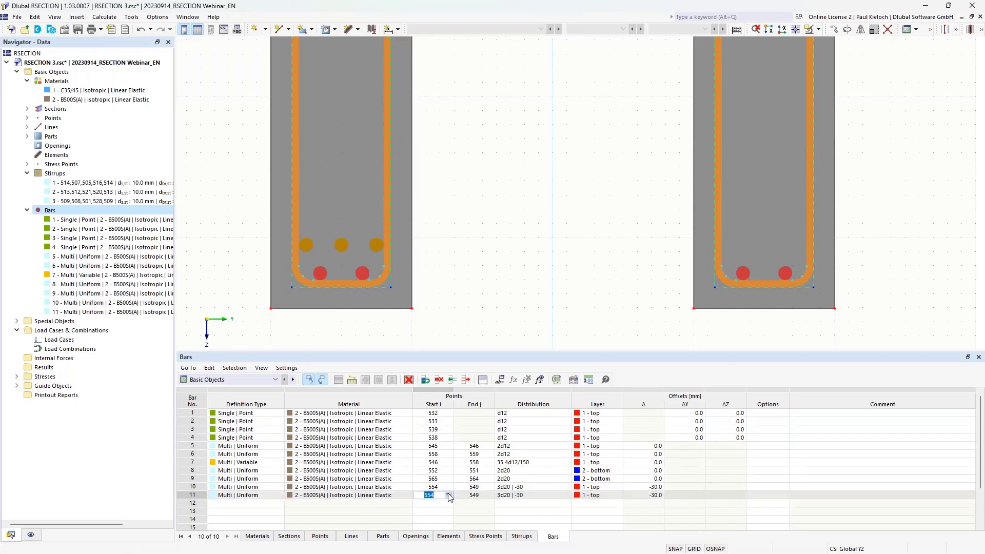
click(449, 495)
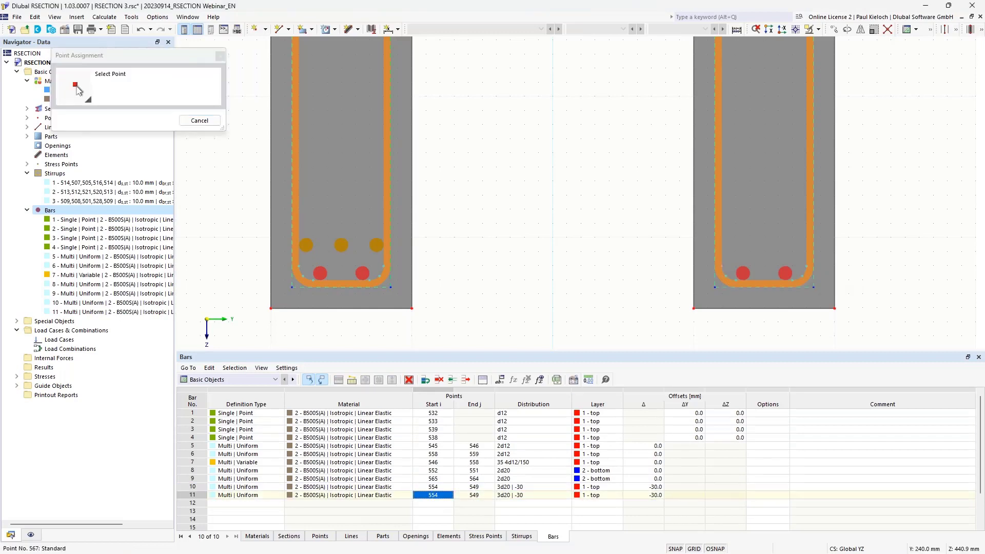
click(553, 288)
click(490, 496)
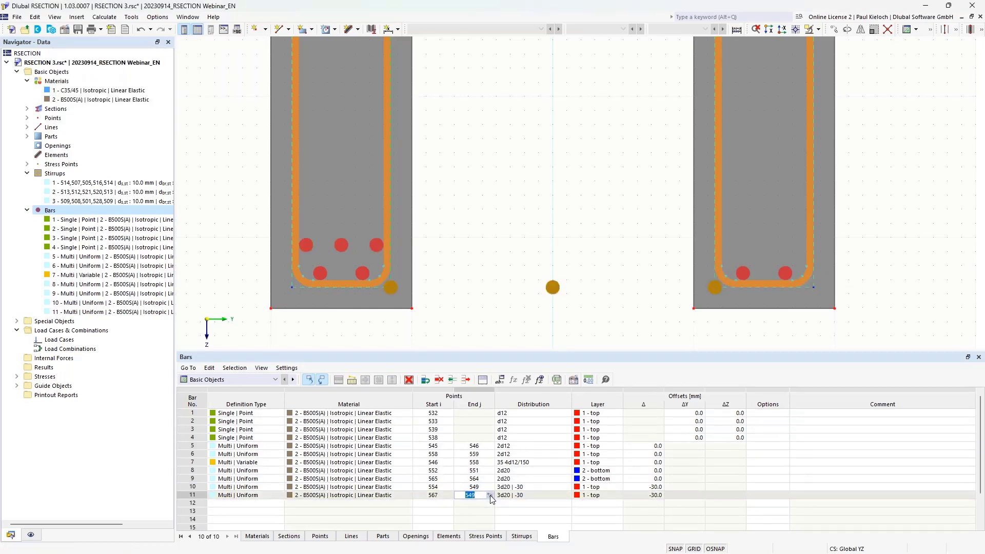
click(490, 496)
click(777, 269)
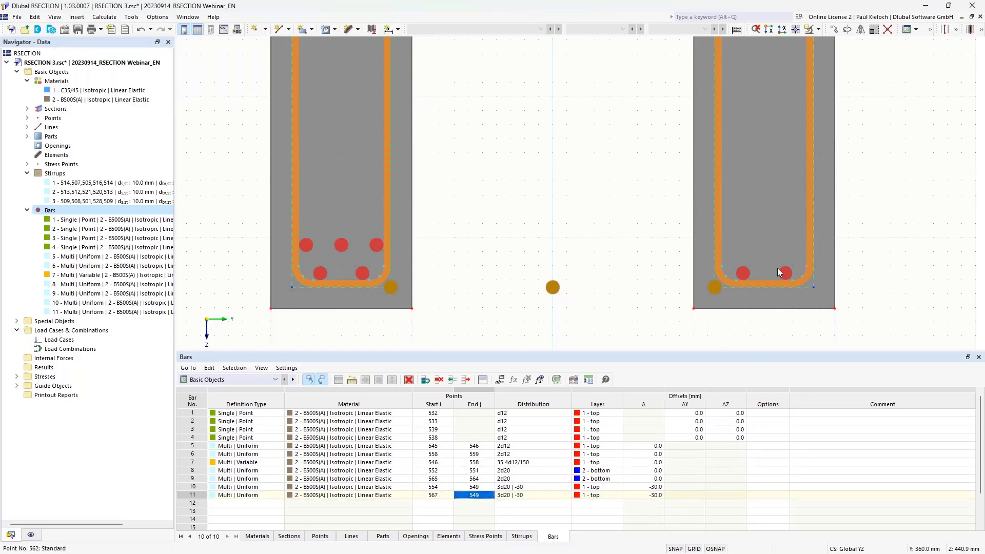
scroll(586, 269, down, 4)
middle_drag(596, 221, 579, 235)
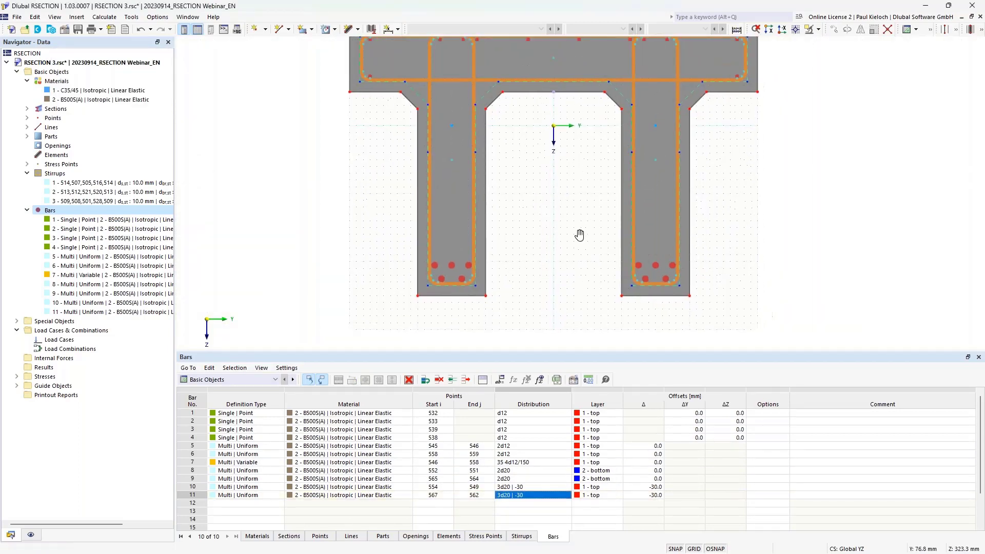
Assign the layer "3 - bottom - additional" to both 3d20 bar entries with the -30 mm offset in the bars table
drag(673, 351, 674, 342)
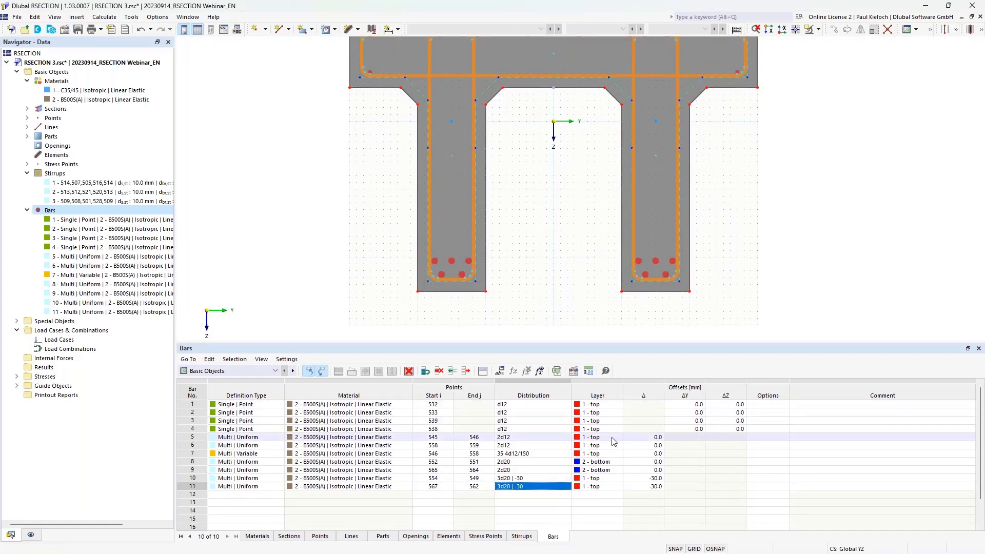
middle_drag(581, 199, 575, 216)
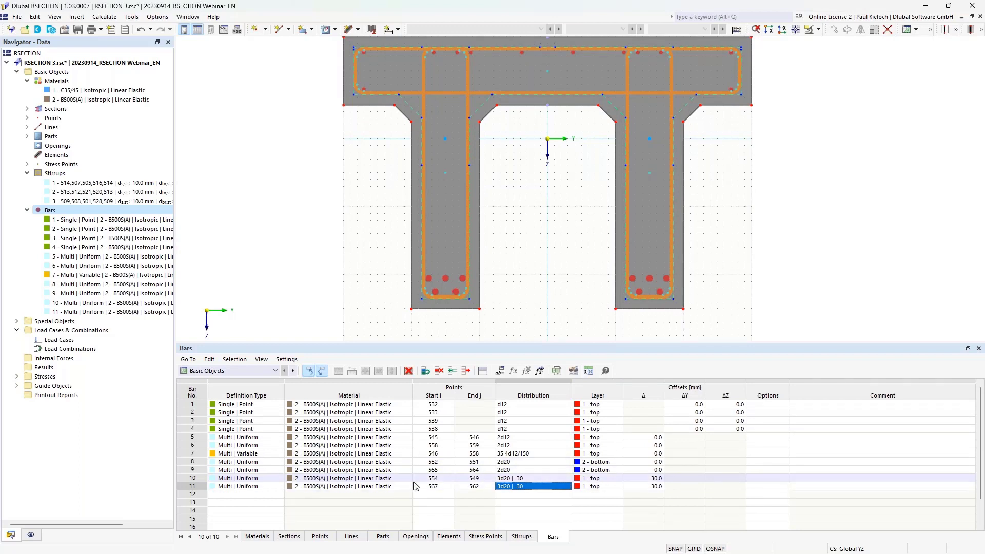
click(606, 478)
click(618, 478)
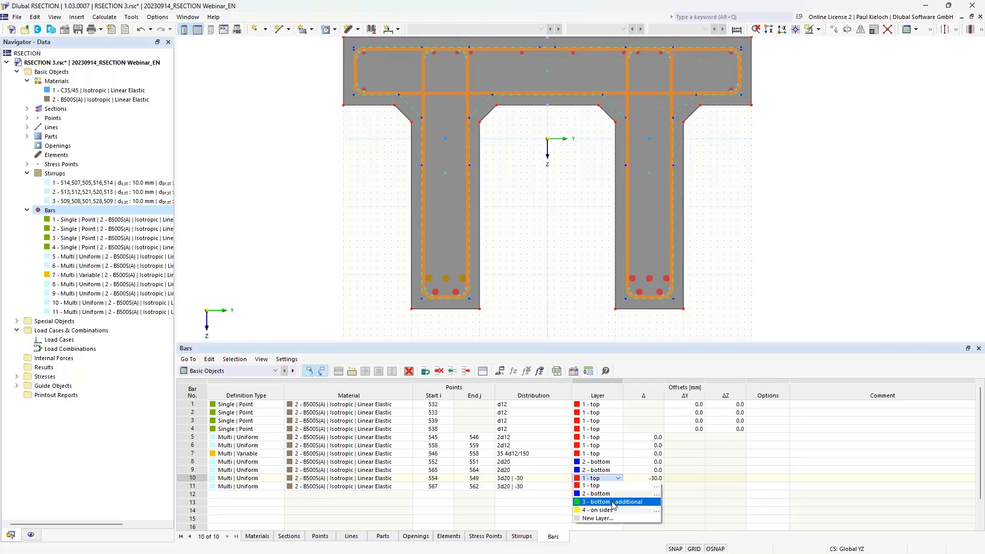
click(613, 502)
click(598, 486)
click(600, 486)
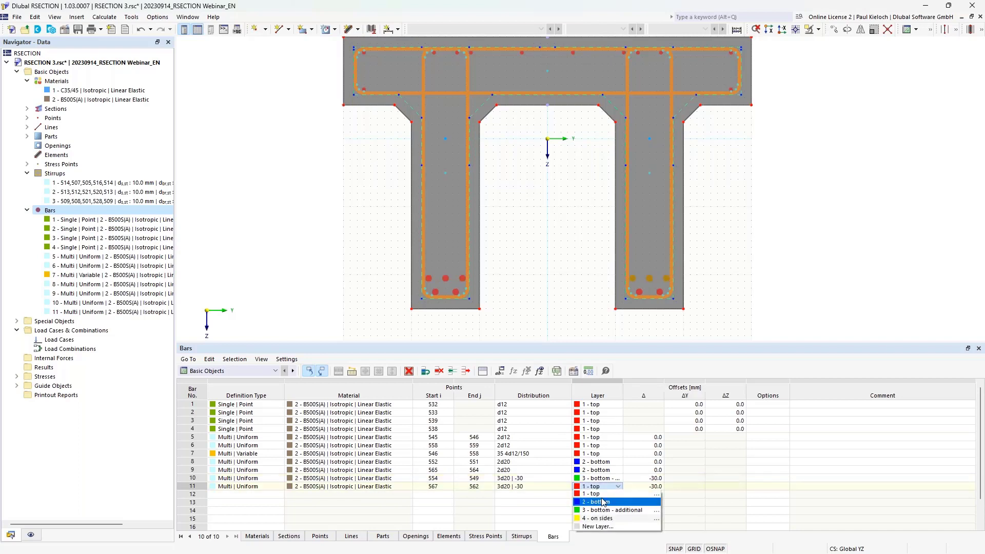
click(606, 510)
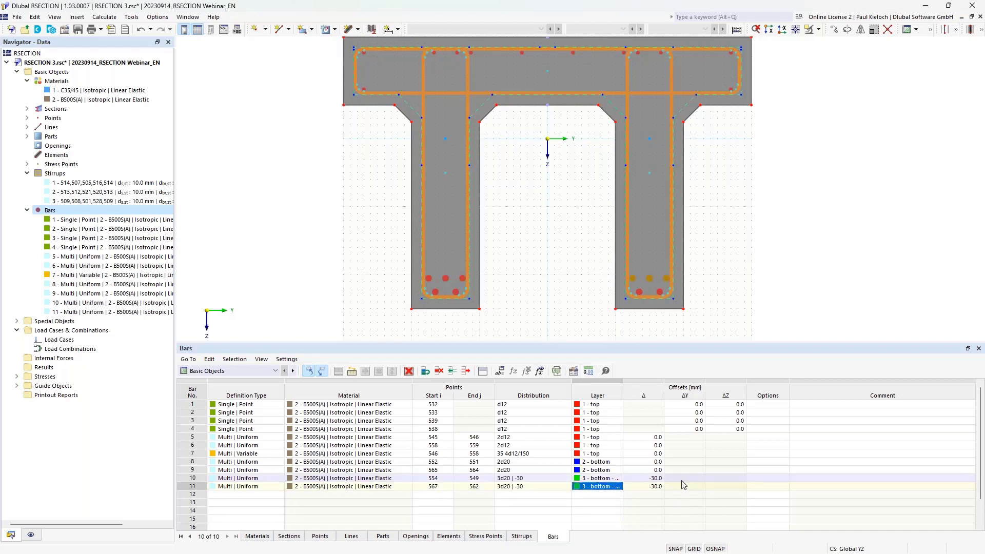
click(683, 479)
click(684, 486)
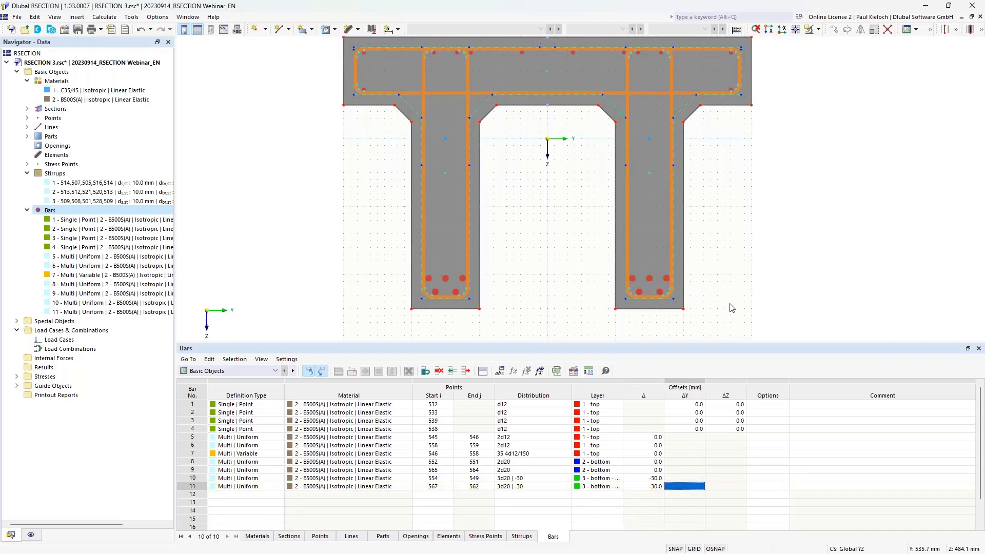
Start a new Multi | Variable bar from the upper to the lower end point of the left web stirrup's left leg
middle_drag(728, 196, 718, 202)
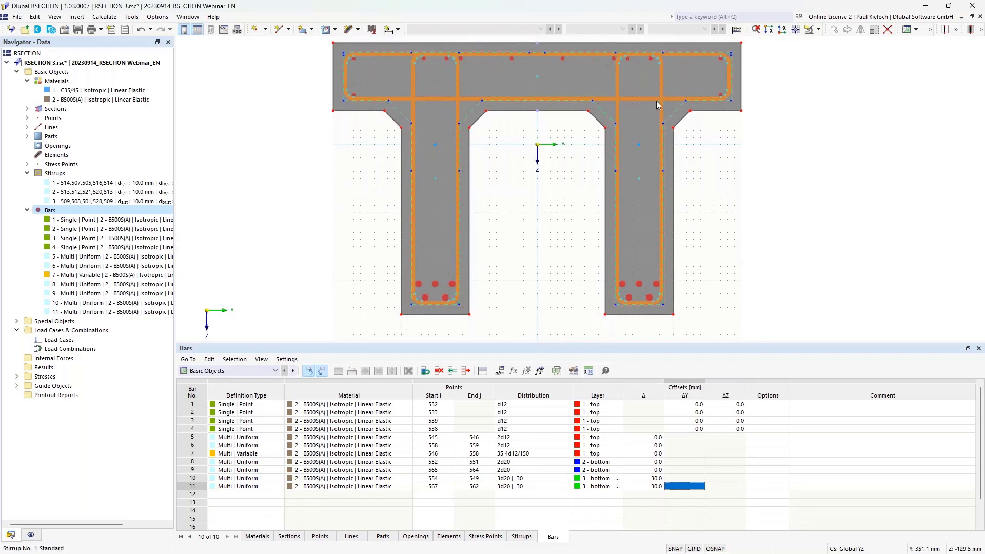
right_click(48, 211)
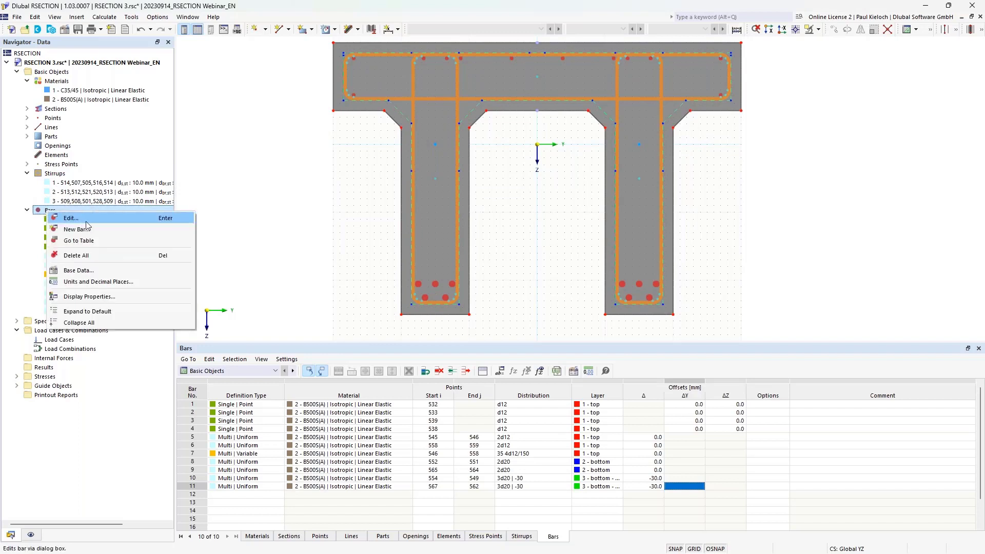
click(85, 230)
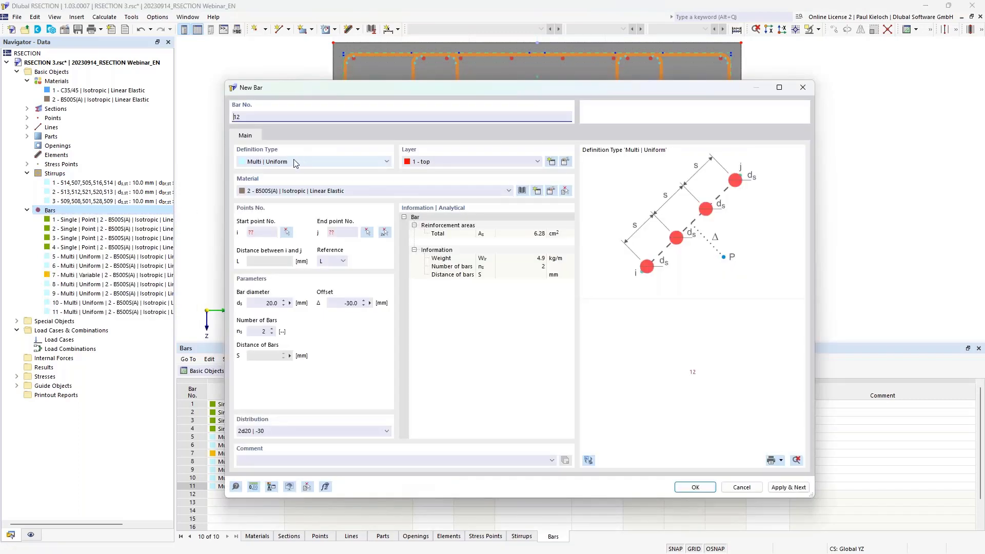
click(296, 162)
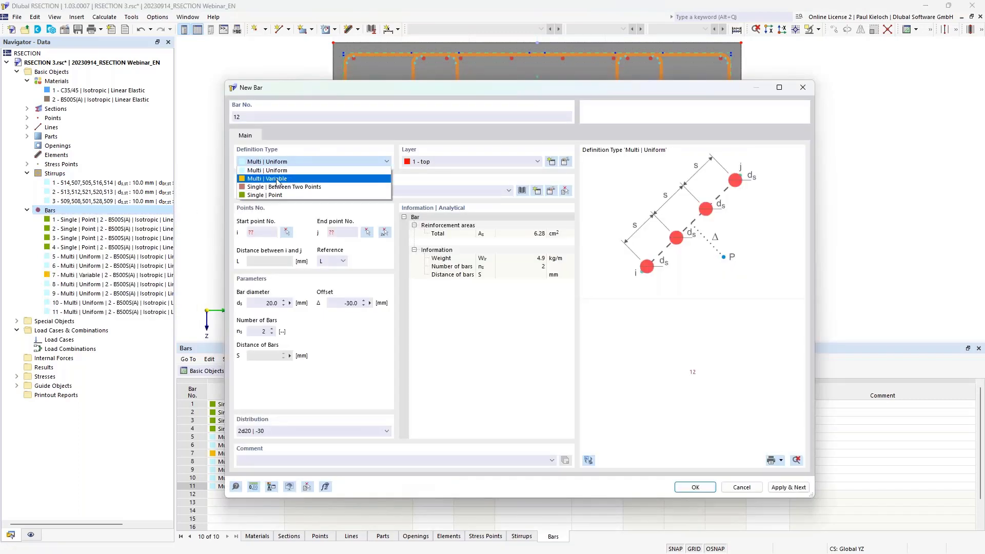
click(282, 179)
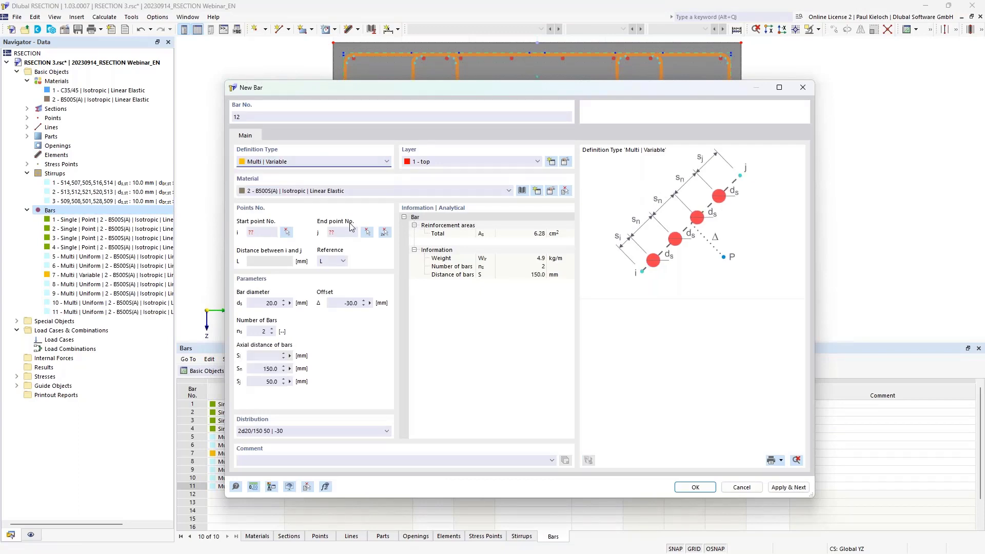
click(385, 234)
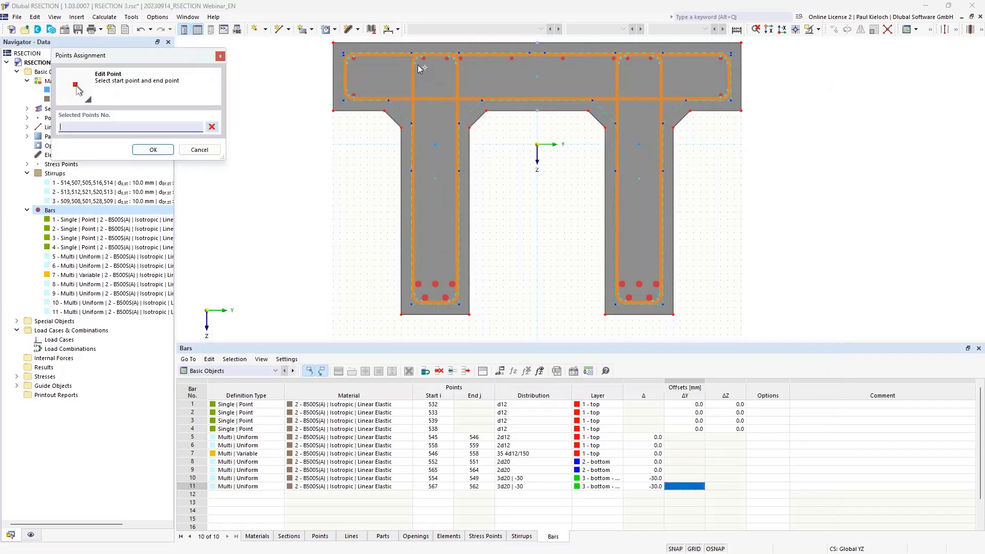
click(414, 298)
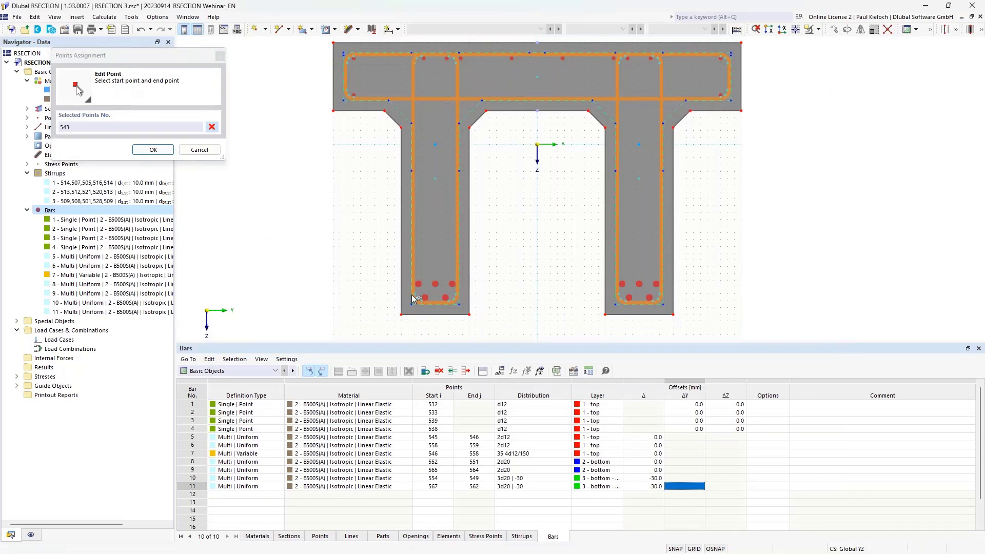
click(416, 294)
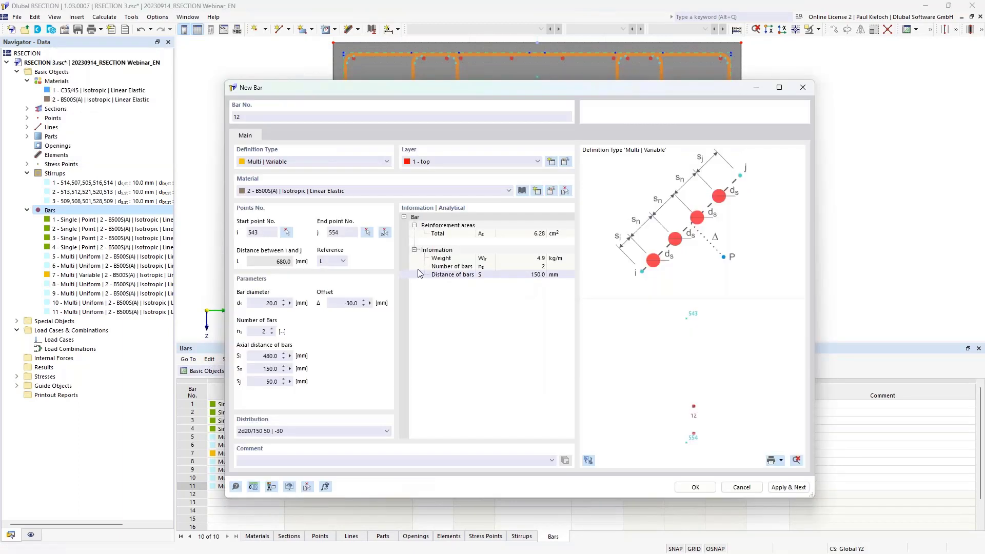
Set diameter 10 mm, offset 0, five bars, start distance 0 and spacing 150 mm, check the section preview, and create the bars
click(268, 306)
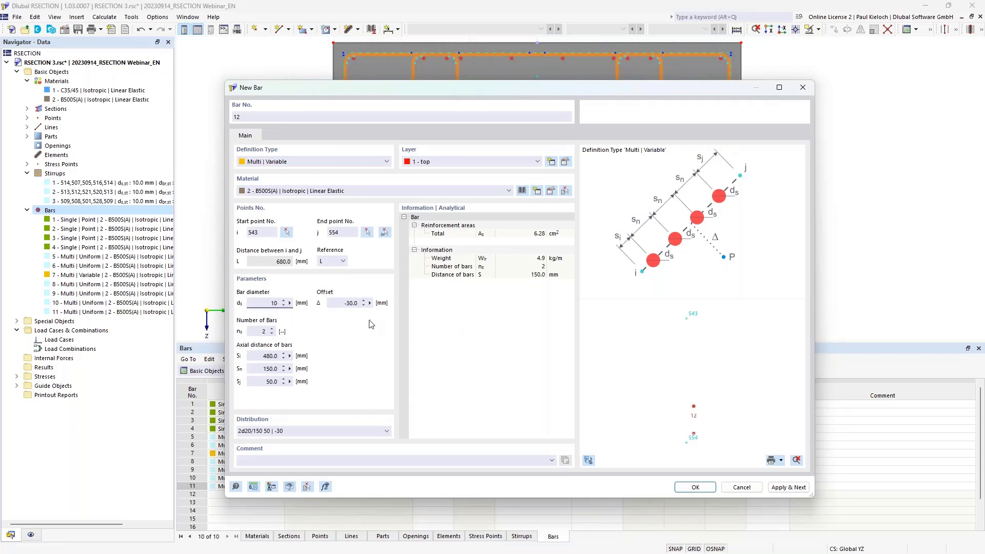
click(345, 303)
text(0)
click(260, 332)
click(257, 355)
text(0)
click(264, 368)
click(589, 460)
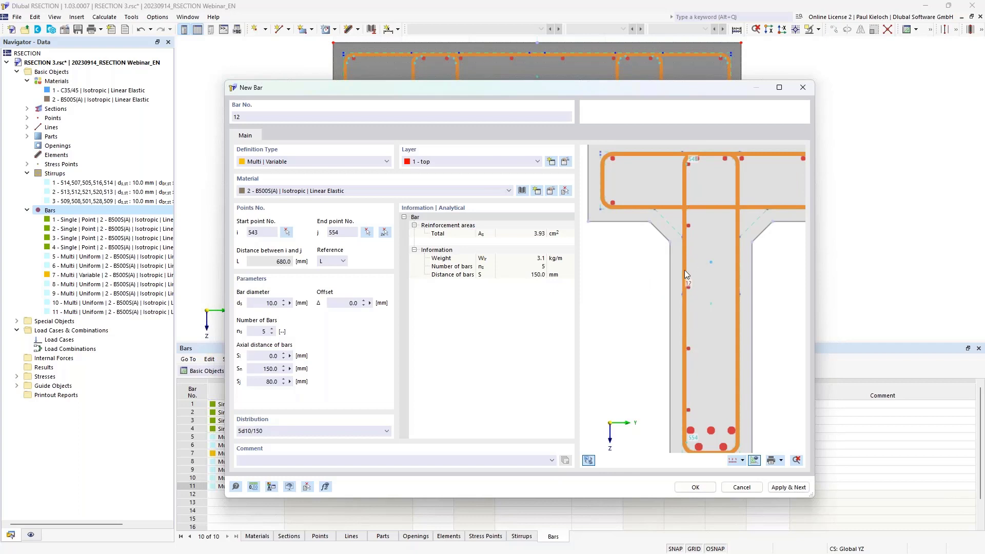
click(693, 487)
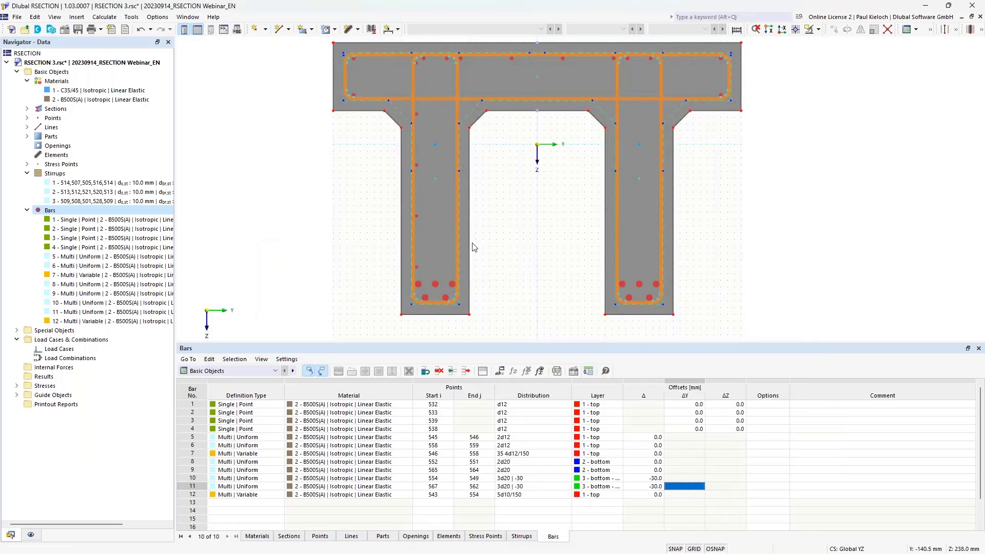
Duplicate the 5d10/150 bar row and reassign the copy to the upper and lower end points of the left web stirrup's right leg
click(193, 495)
right_click(193, 495)
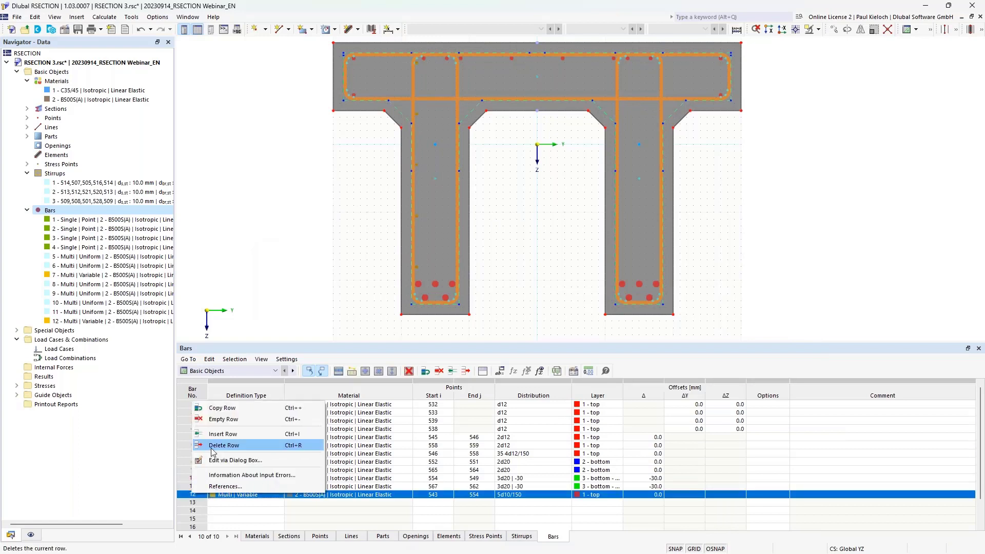
click(232, 409)
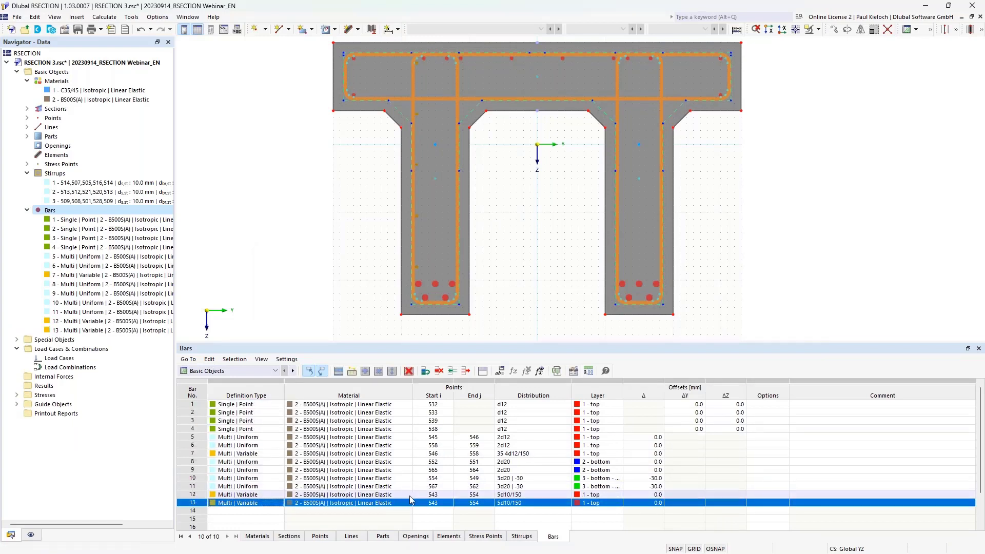
click(435, 504)
click(449, 503)
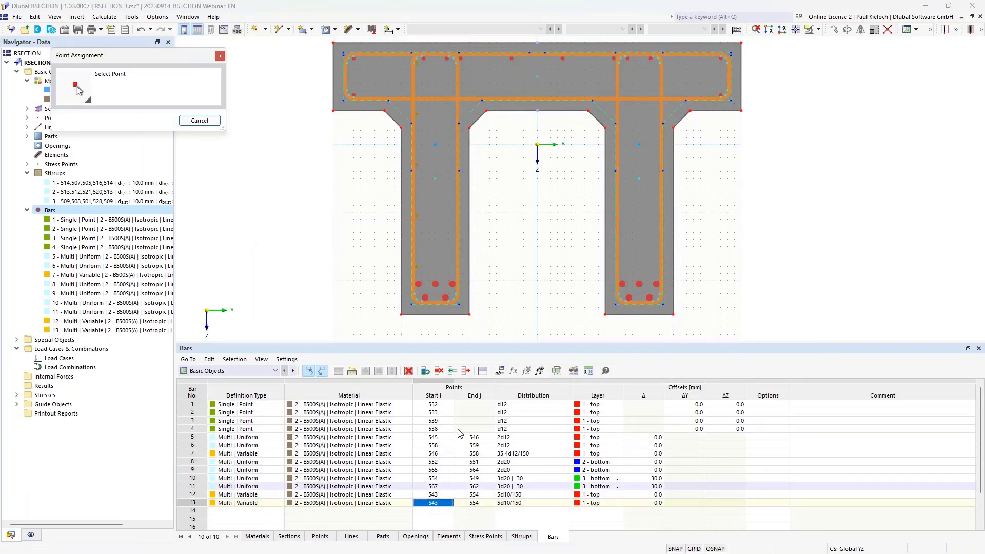
click(458, 53)
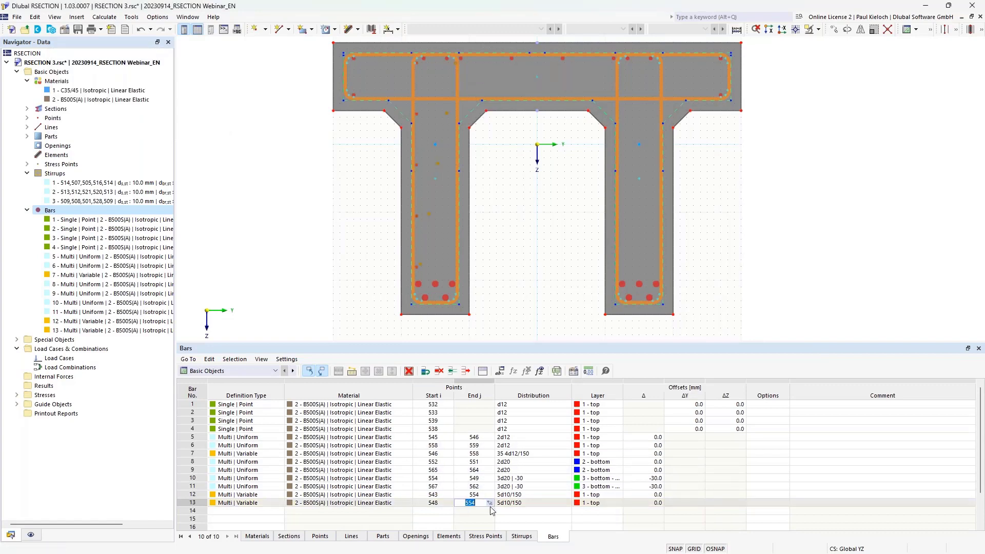
click(490, 503)
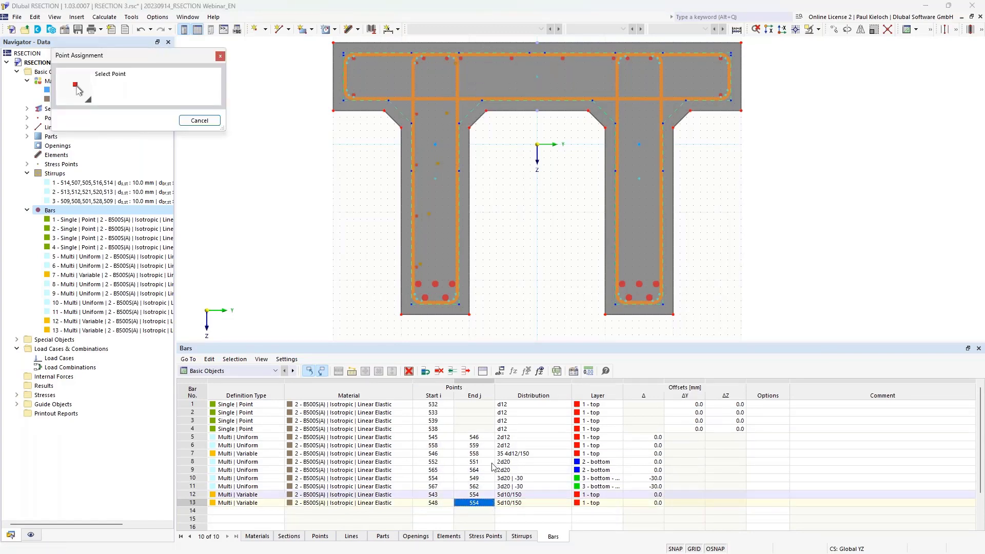
click(471, 306)
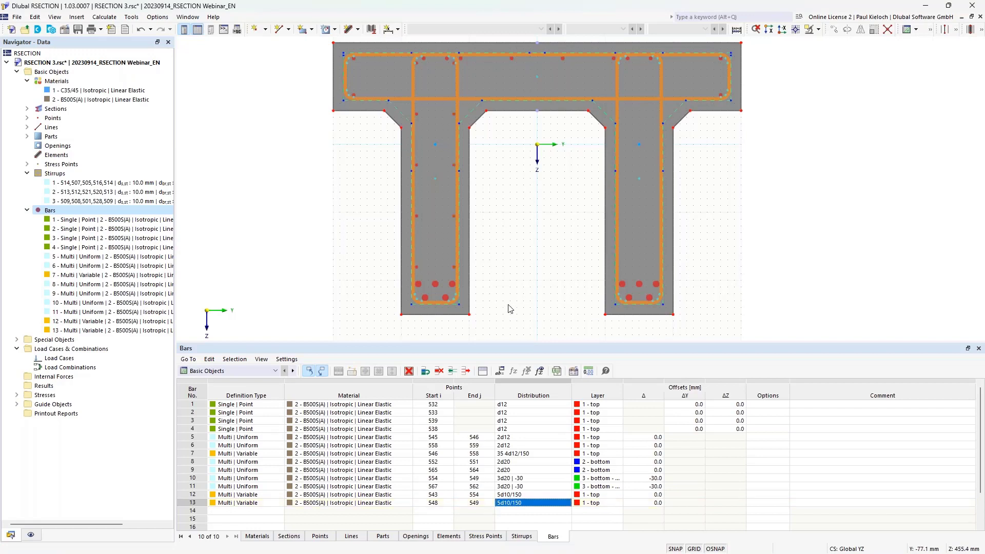
Duplicate the last 5d10/150 bar row and reassign the copy to the upper and lower end points of the right web stirrup's left leg
scroll(246, 472, down, 1)
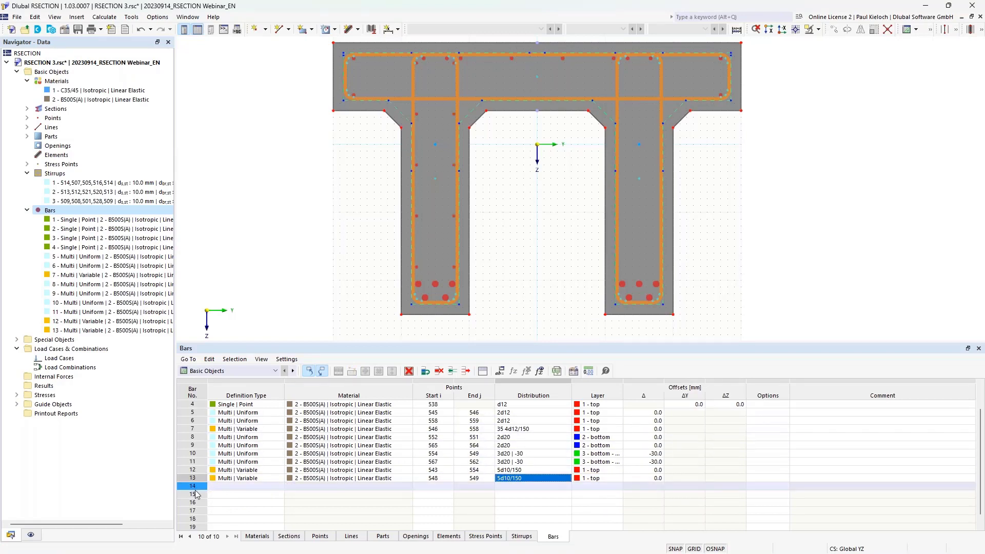
right_click(221, 478)
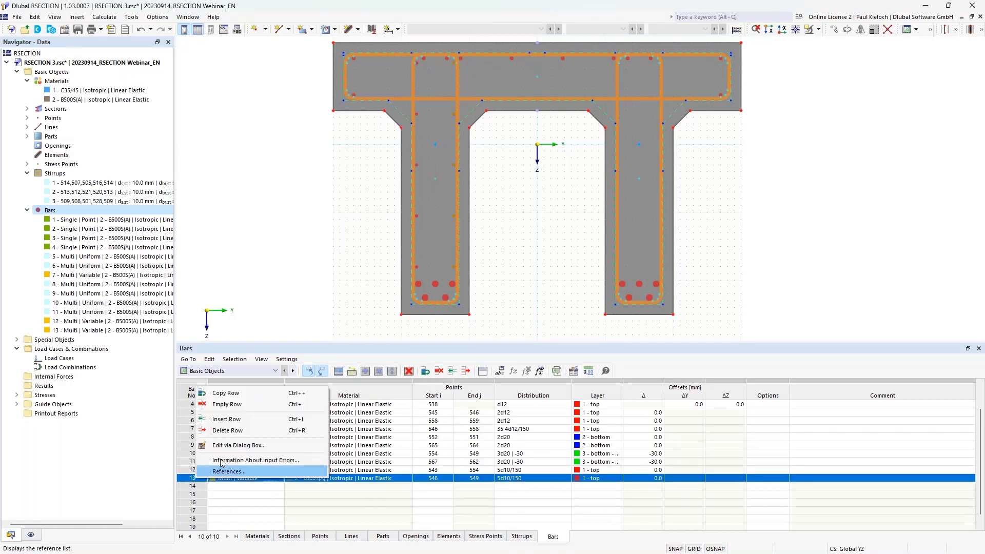
click(226, 393)
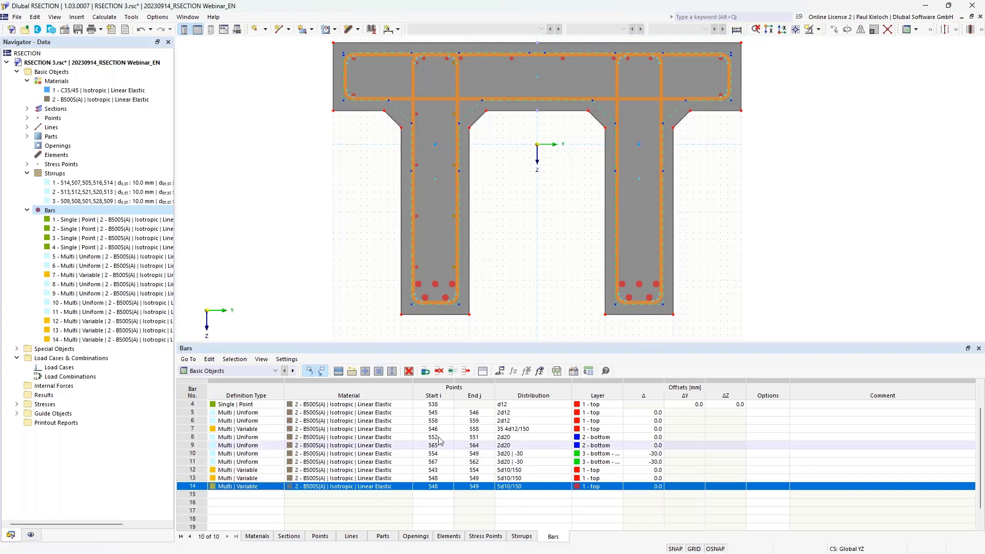
click(444, 490)
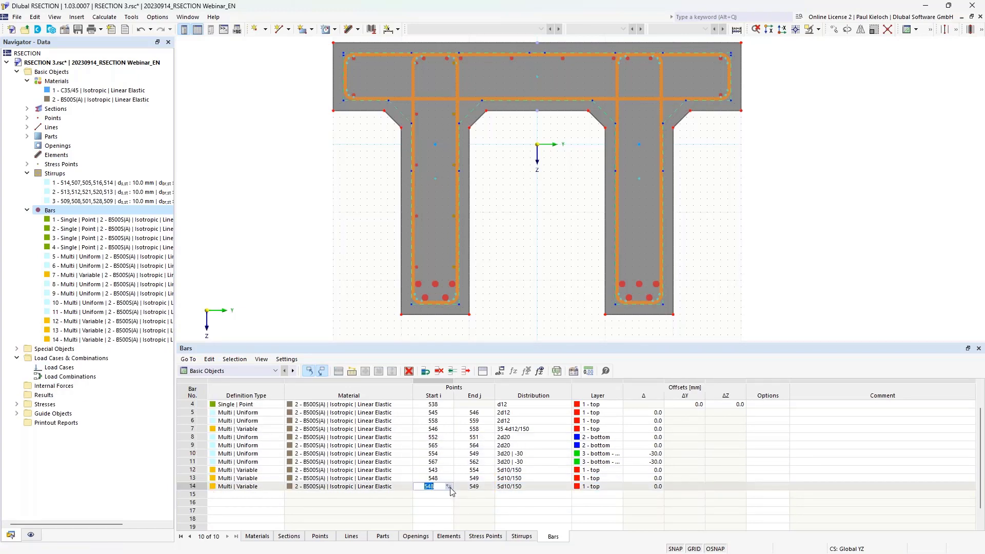
click(448, 486)
click(619, 64)
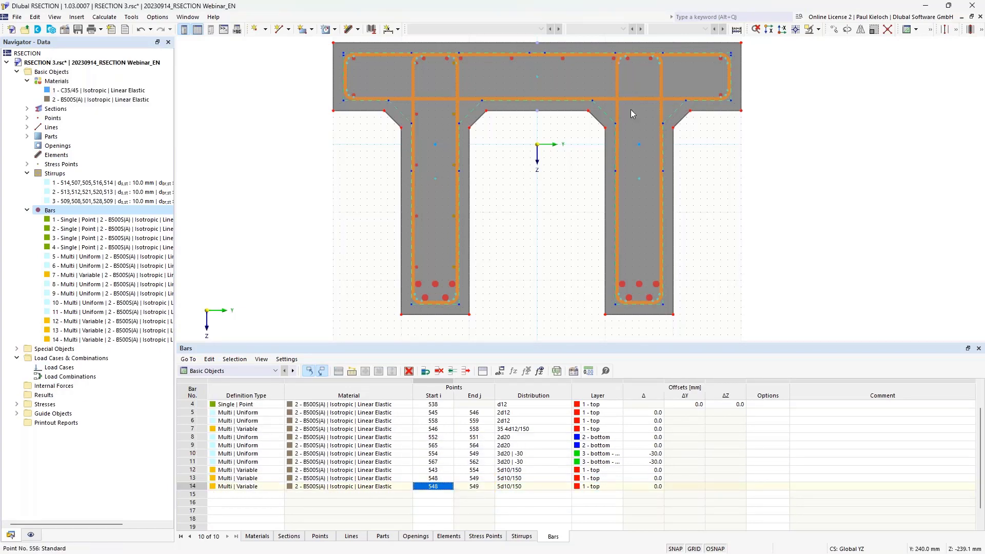
click(478, 487)
click(490, 486)
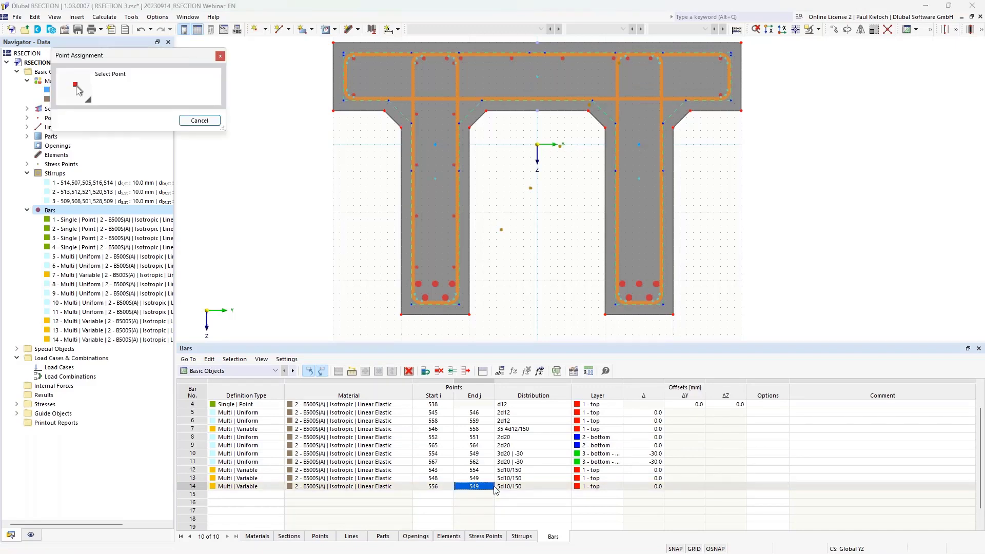
click(619, 302)
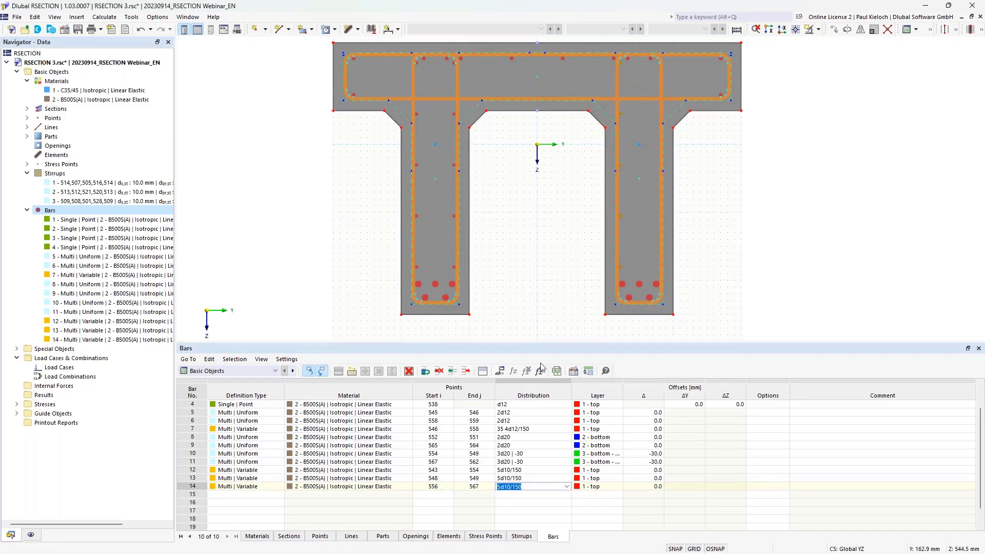
Duplicate the last 5d10/150 bar row and reassign the copy to the upper and lower end points of the right web stirrup's right leg
click(204, 487)
right_click(203, 488)
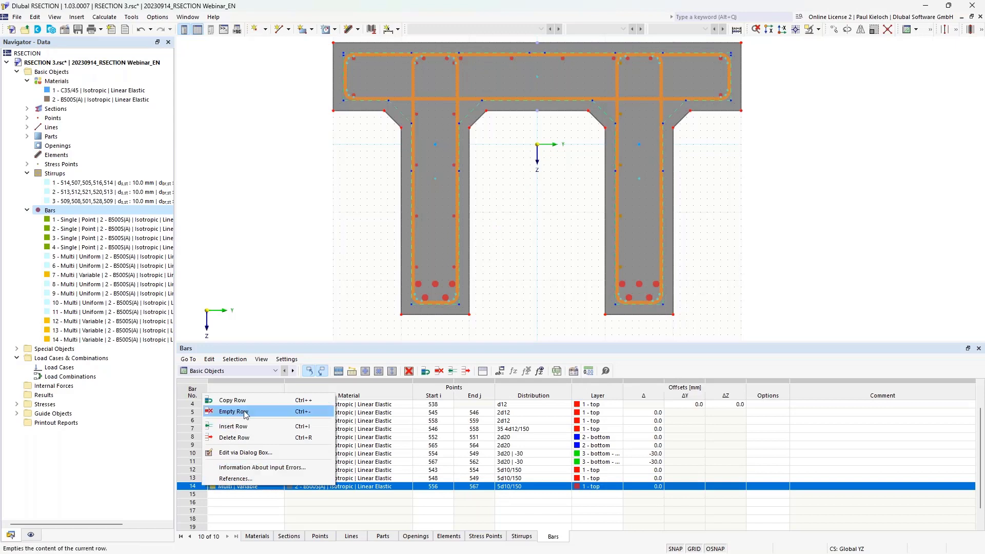
click(234, 401)
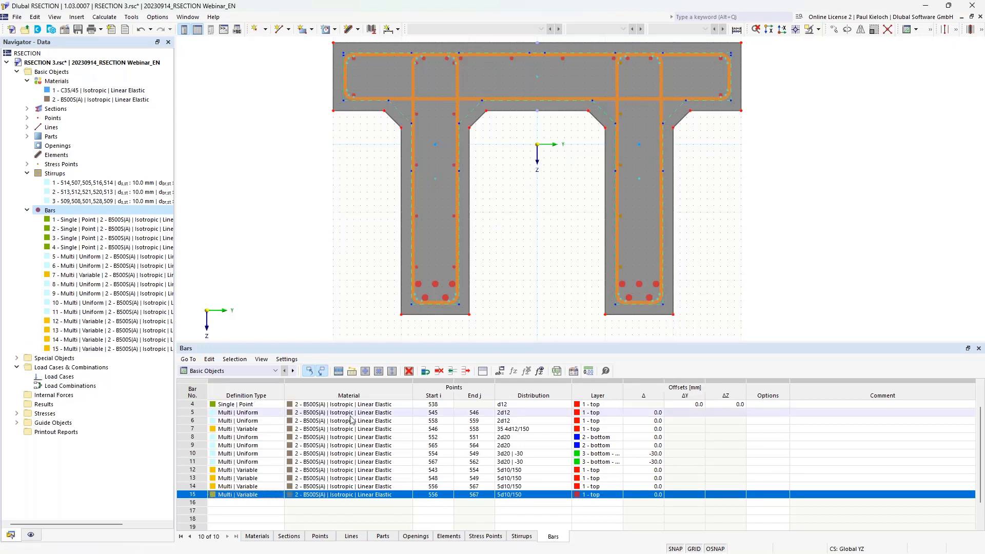
click(441, 494)
click(448, 494)
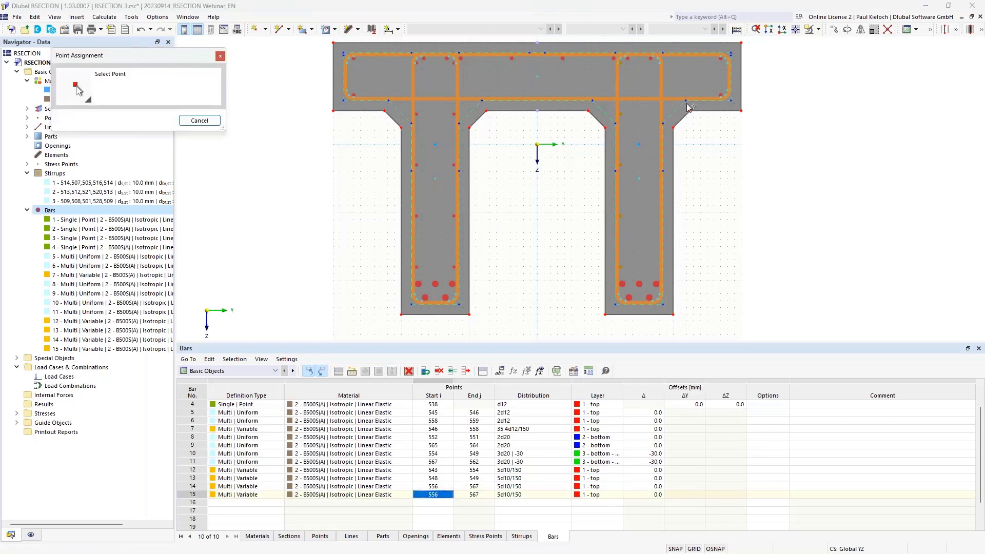
click(659, 63)
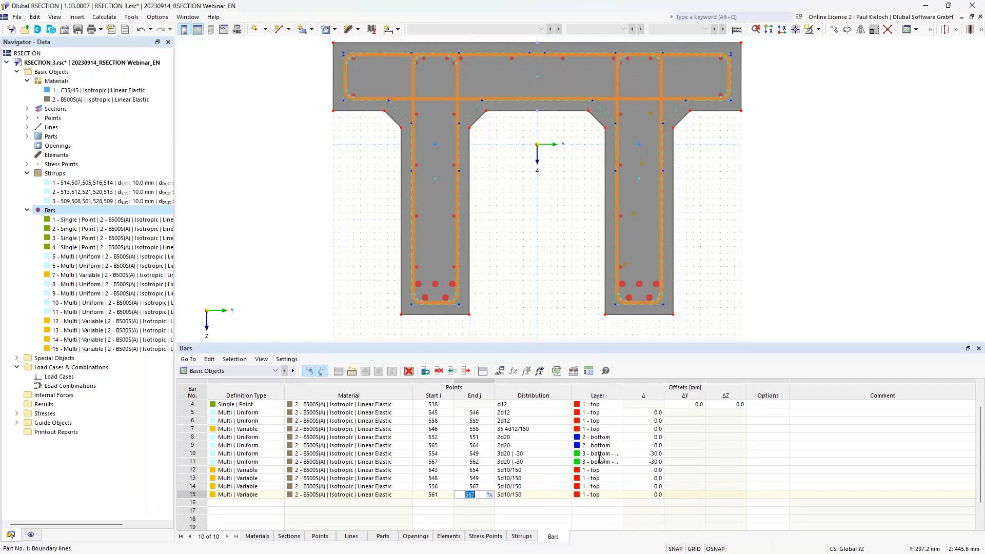
click(490, 495)
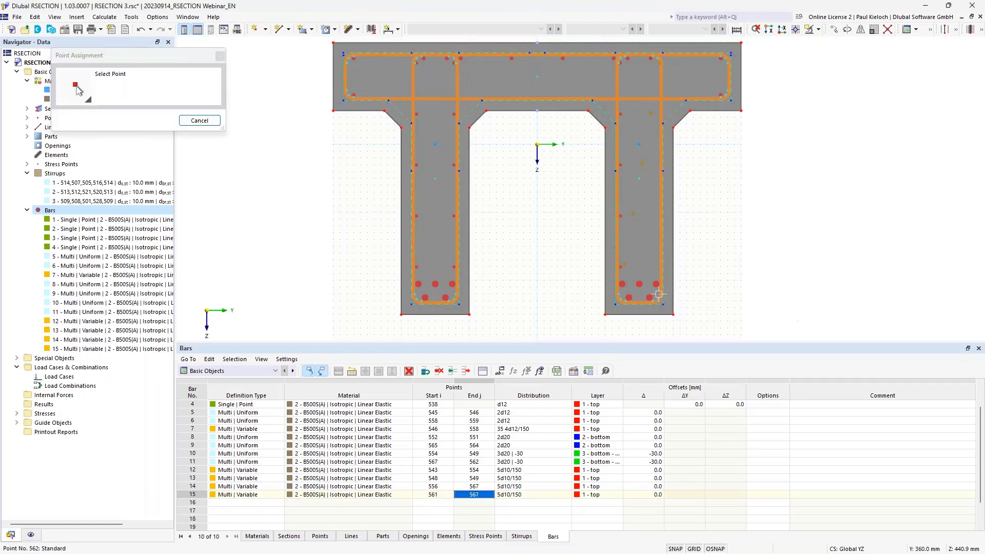
click(673, 314)
Assign the layer "4 - on sides" to all four 5d10/150 web bar rows
click(610, 470)
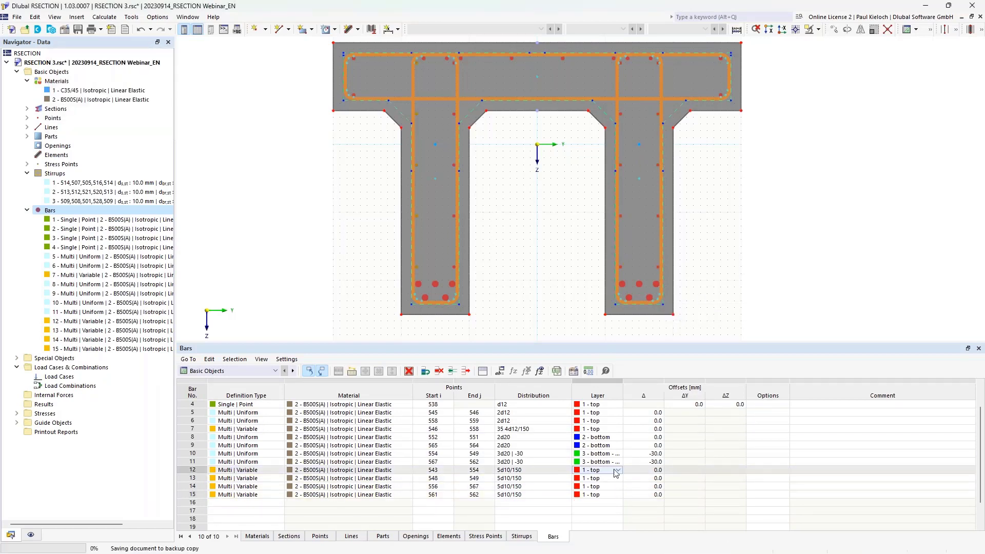
click(619, 470)
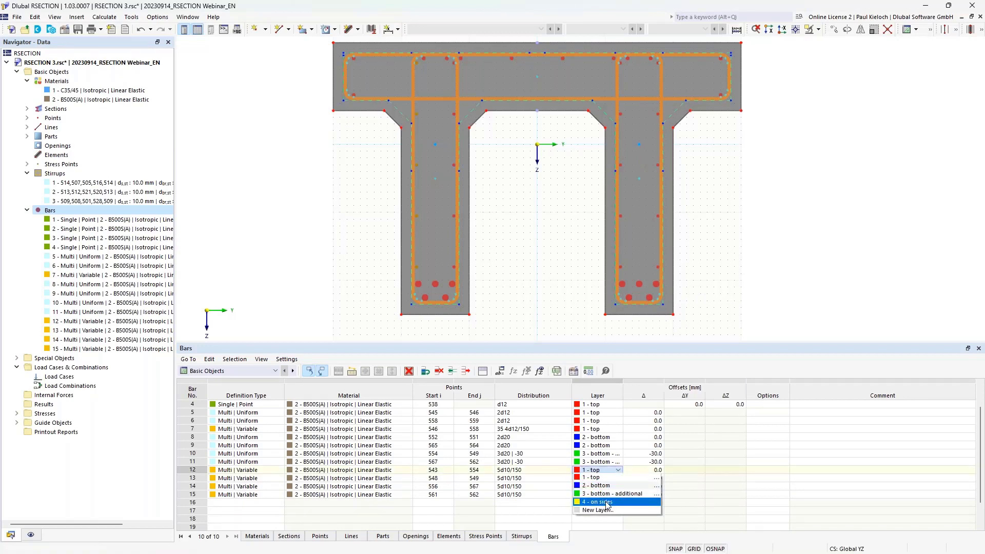
click(607, 503)
click(600, 479)
click(618, 478)
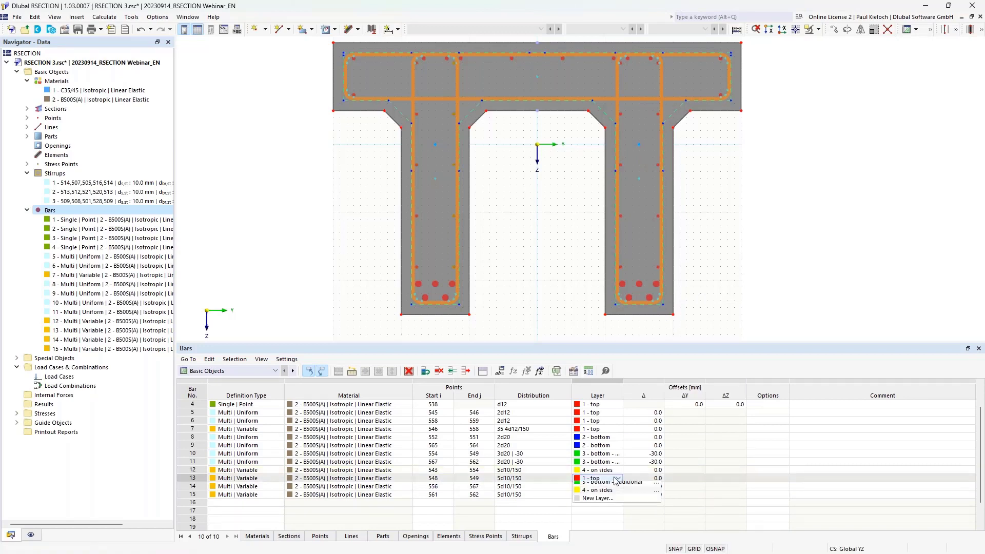
click(608, 510)
click(600, 486)
click(618, 486)
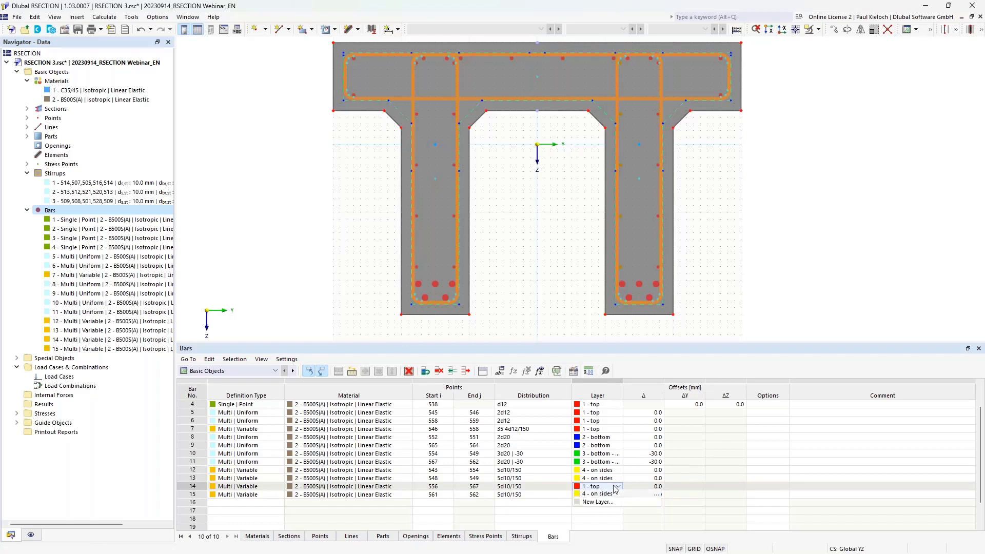
click(604, 518)
click(600, 494)
click(618, 495)
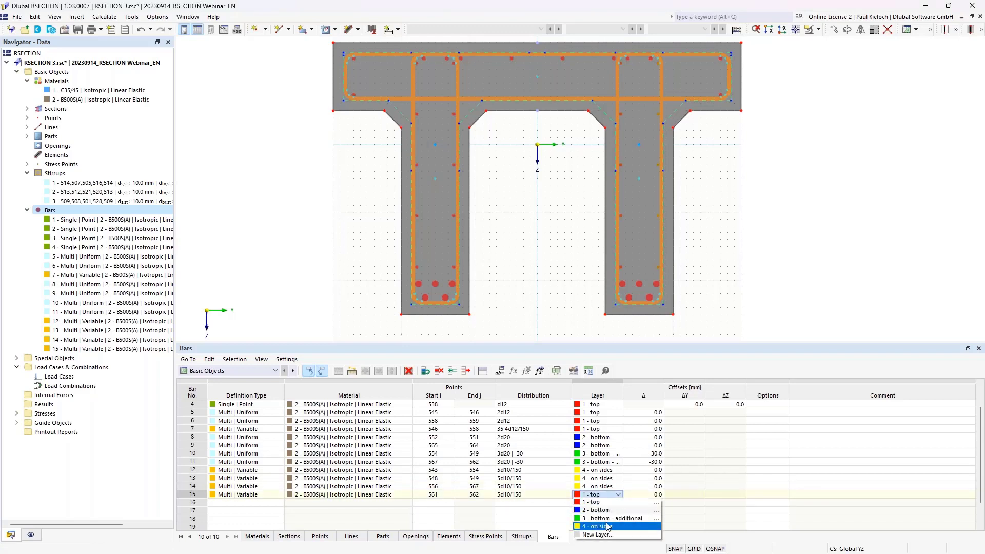
click(606, 527)
click(644, 486)
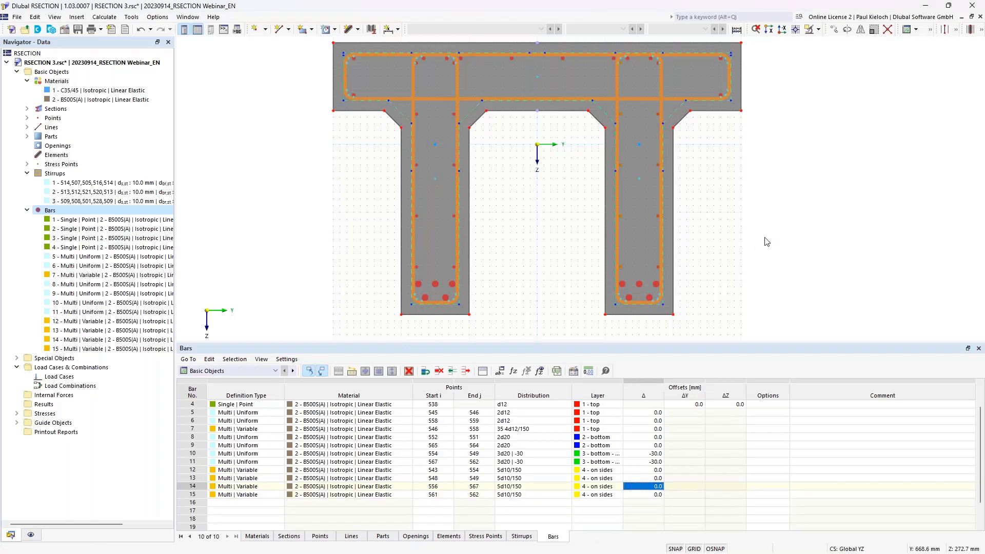
Enlarge the bars table enough to review all bar rows beside the section, and save the RSECTION 3 model
middle_drag(761, 244, 734, 271)
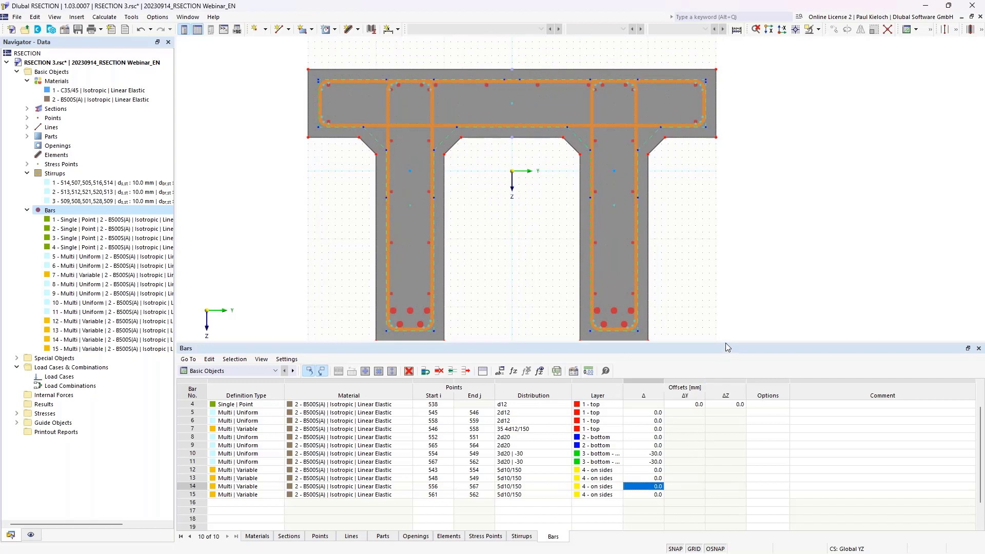
drag(724, 345, 723, 315)
scroll(705, 382, up, 1)
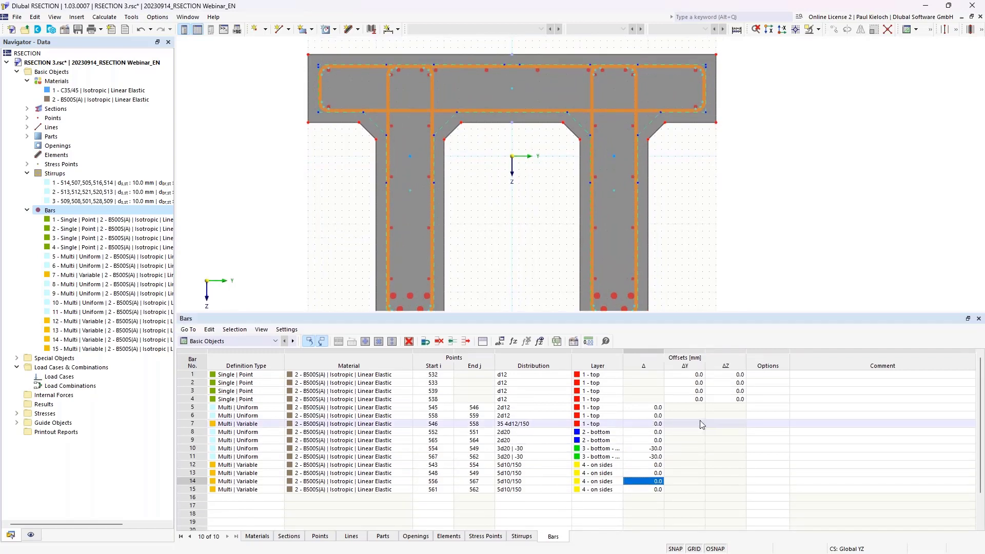
middle_drag(775, 222, 774, 208)
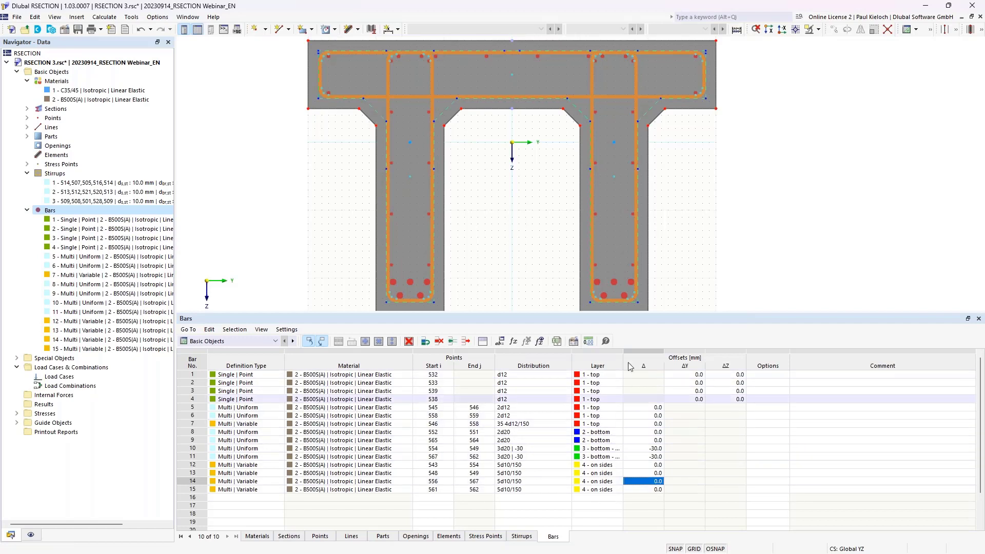
drag(673, 312, 673, 328)
click(75, 32)
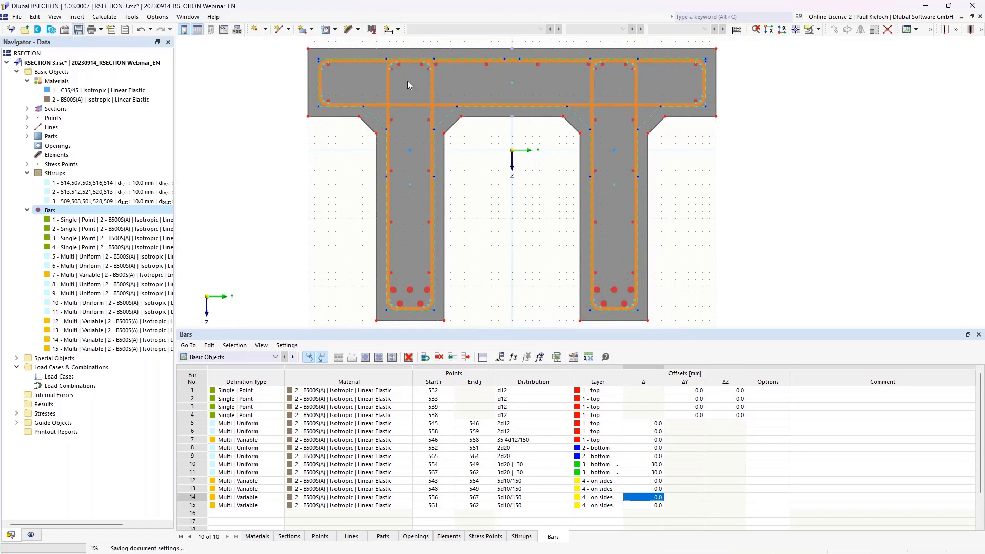
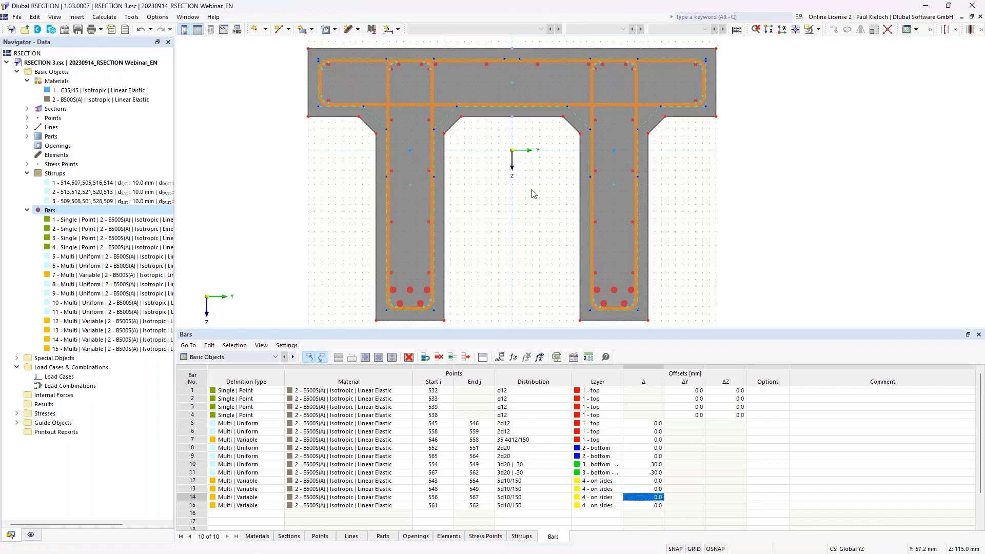
Switch to RFEM and start a new model named BEAM
mouse_move(385, 549)
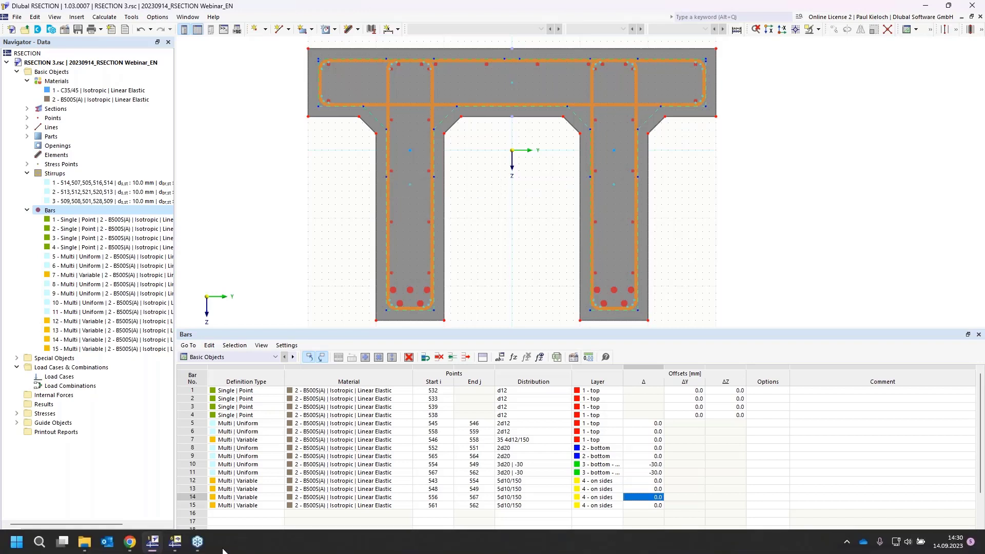
click(175, 541)
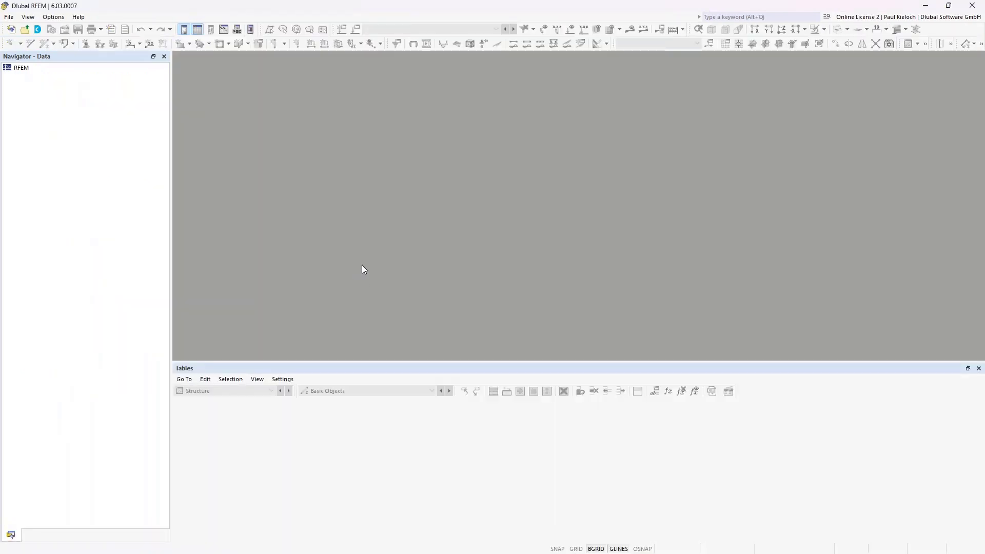
click(11, 29)
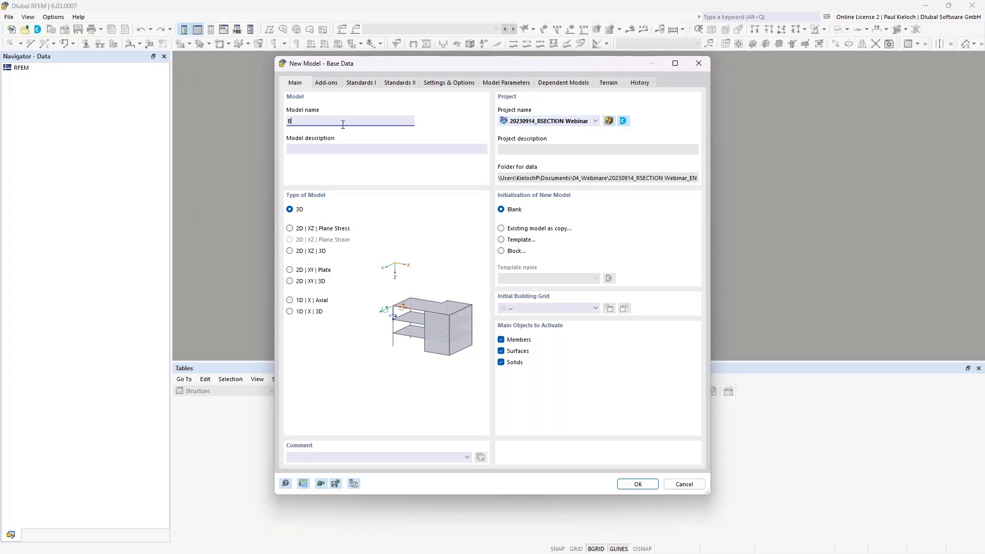
text(EAM)
Activate the Concrete Design add-on and set its EN 1992 national annex to DIN | 2015-12
click(333, 83)
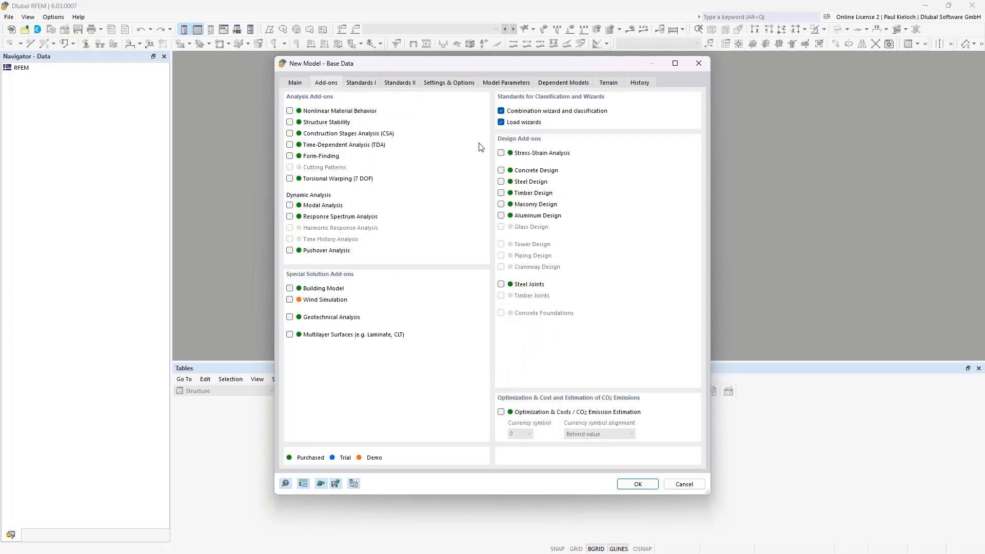
click(501, 172)
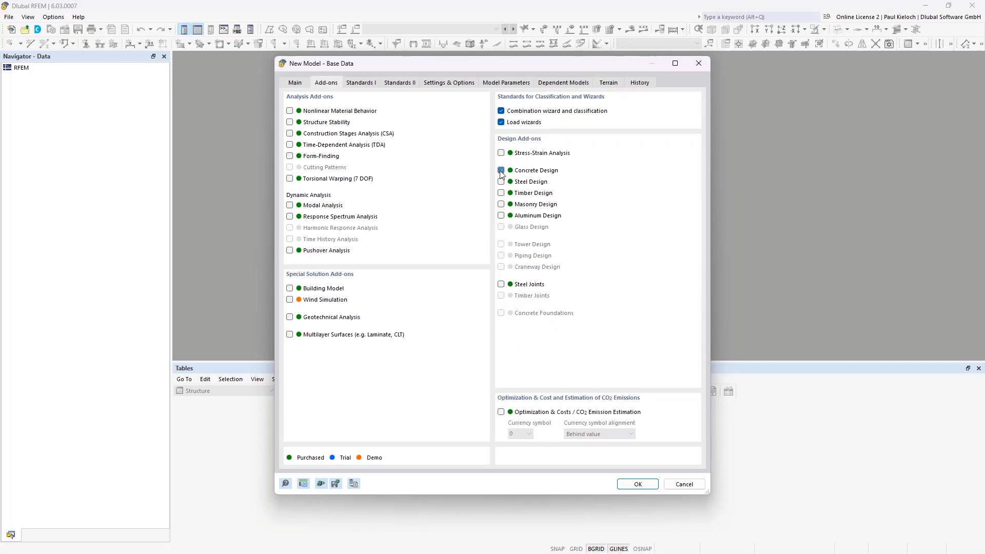
click(361, 85)
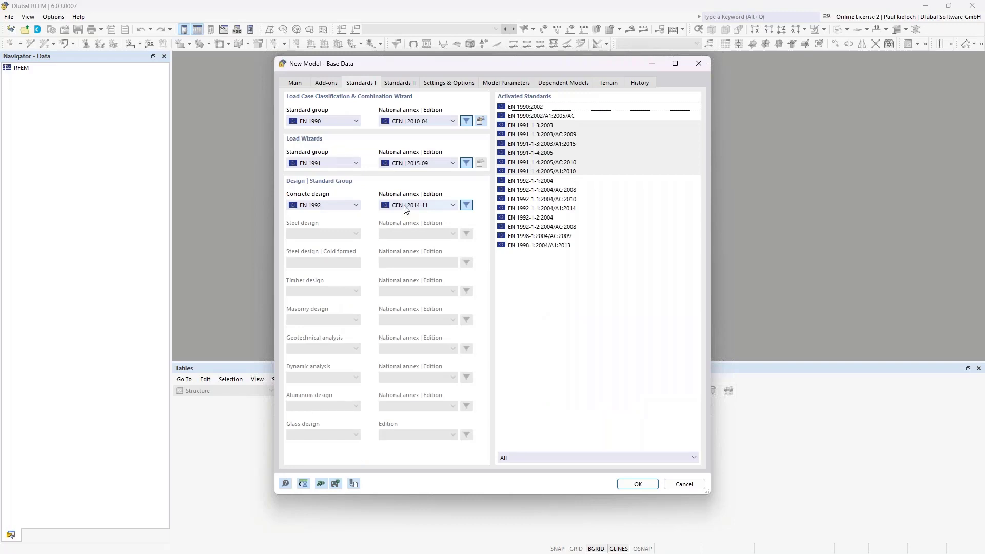
click(453, 205)
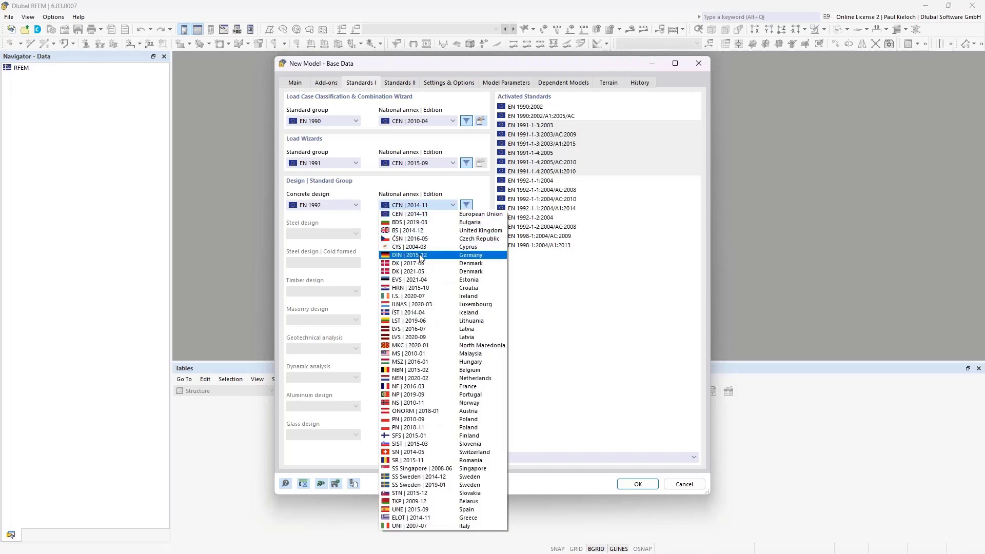
click(421, 256)
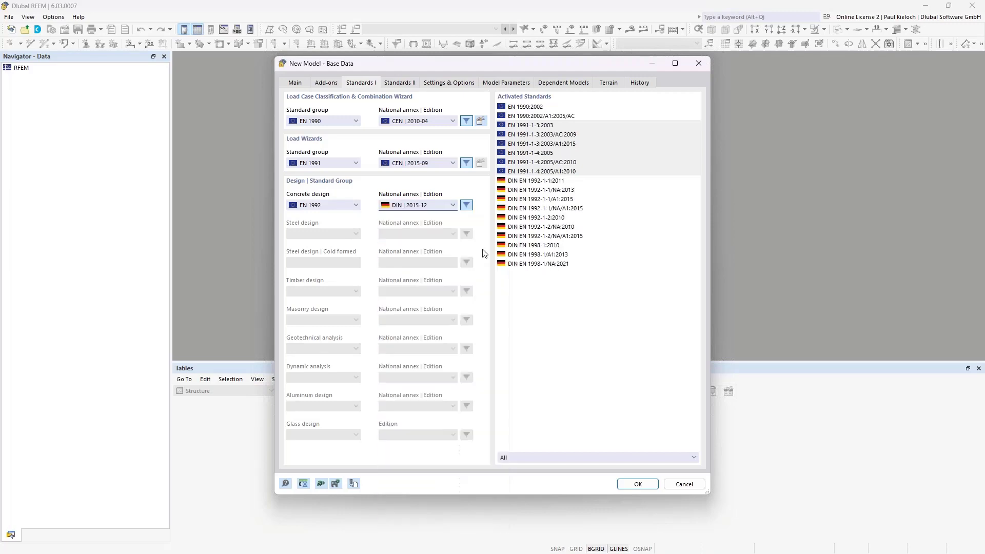
Review the add-ons and main base data, and create the BEAM model, overwriting the existing file
click(327, 82)
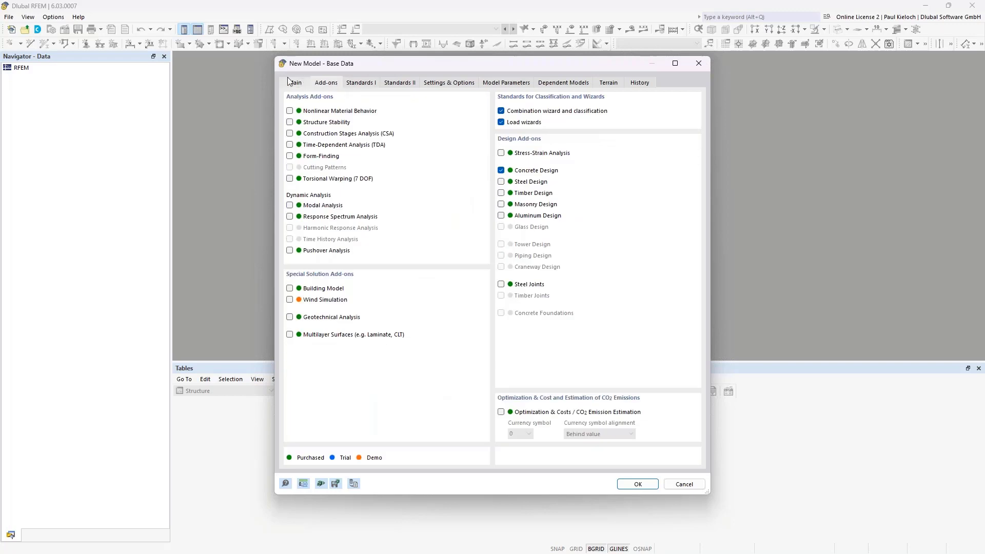
click(292, 82)
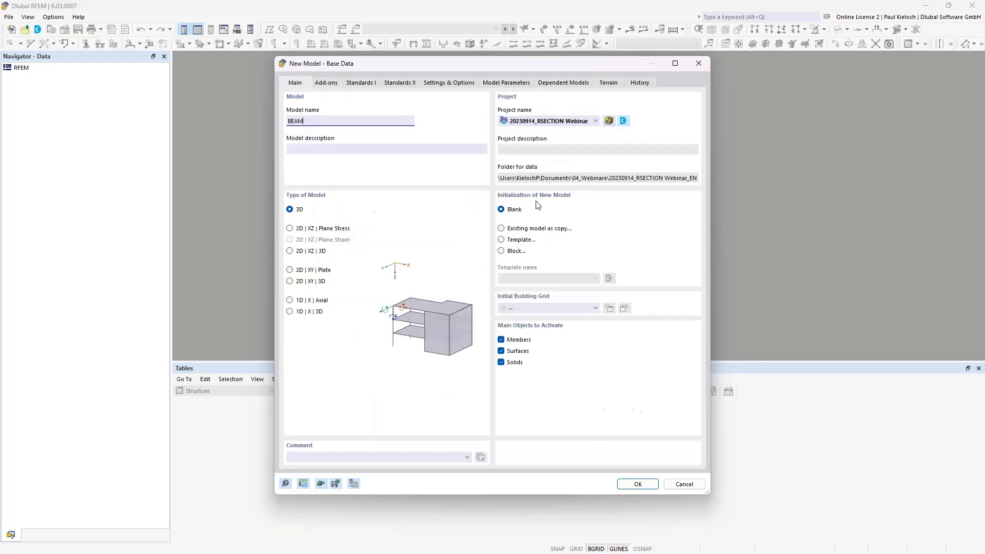
click(635, 484)
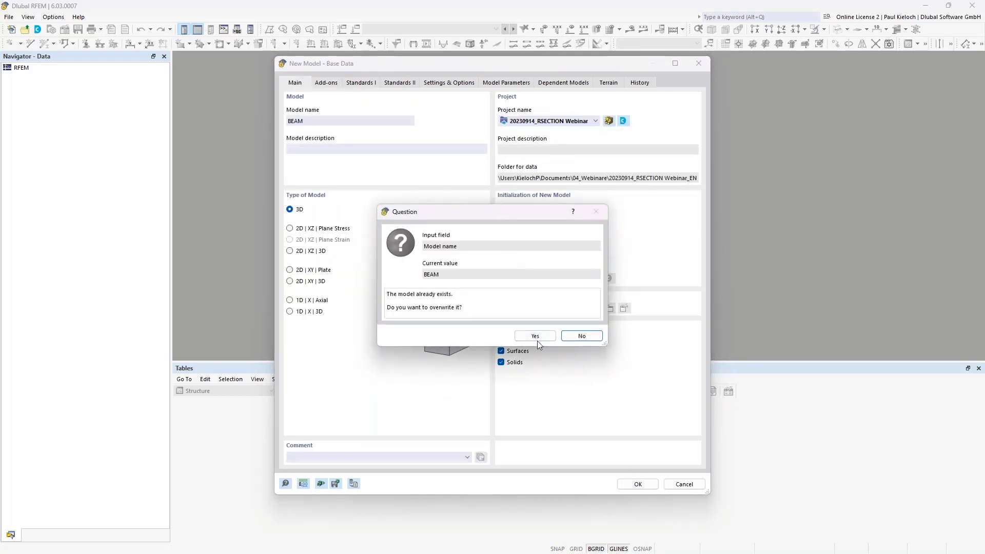
click(535, 336)
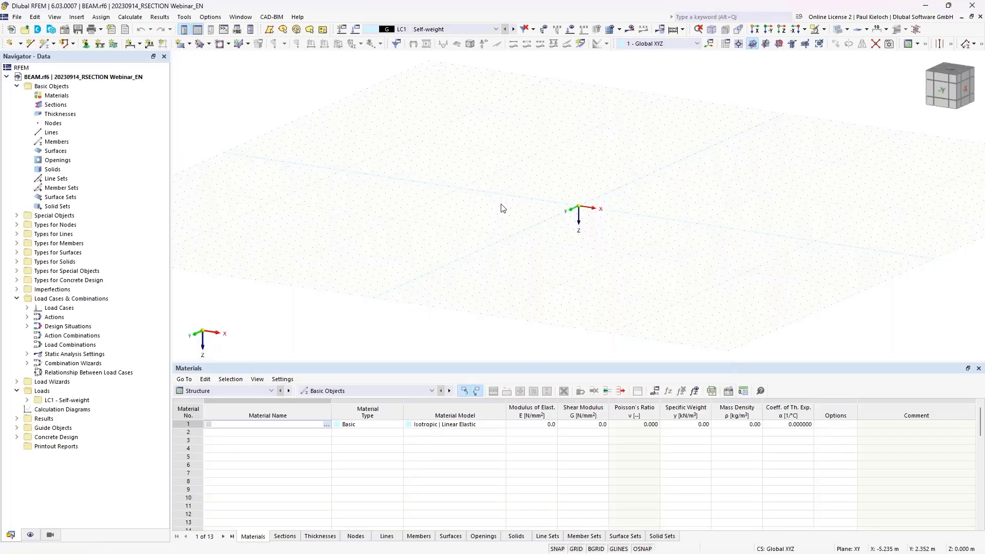
Start a new section and import RSECTION 3 into it from the 20230914_RSECTION Webinar_EN project
middle_drag(628, 175, 563, 214)
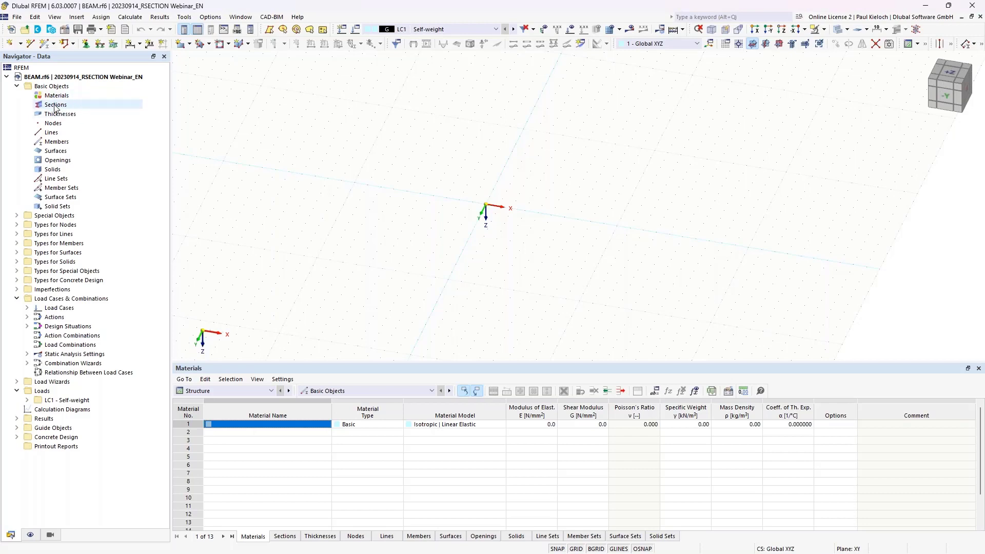
right_click(56, 106)
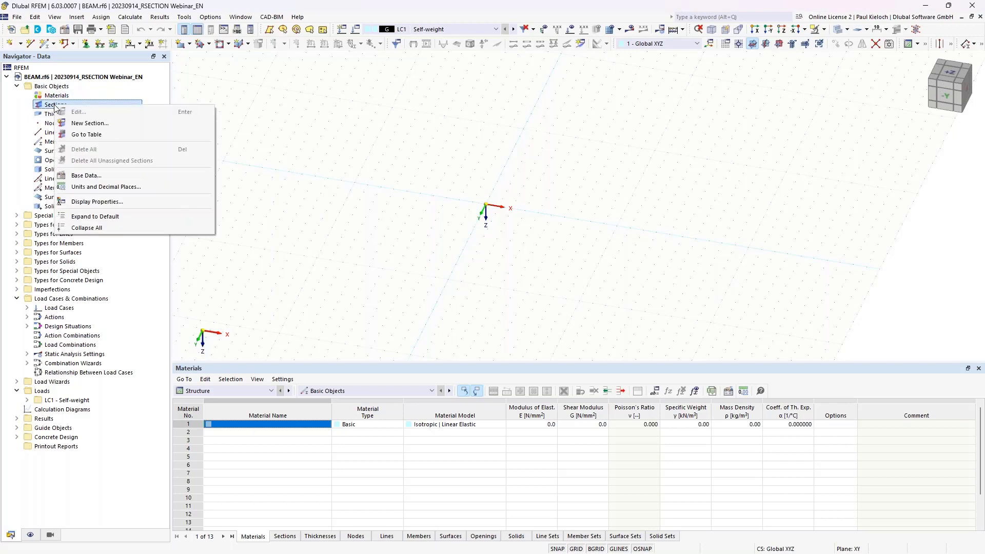
click(88, 123)
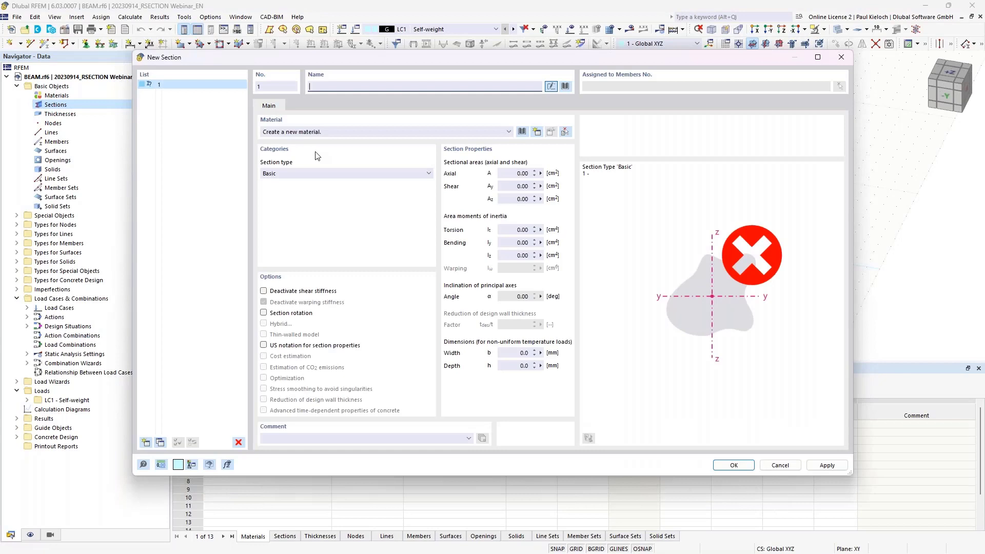
click(568, 87)
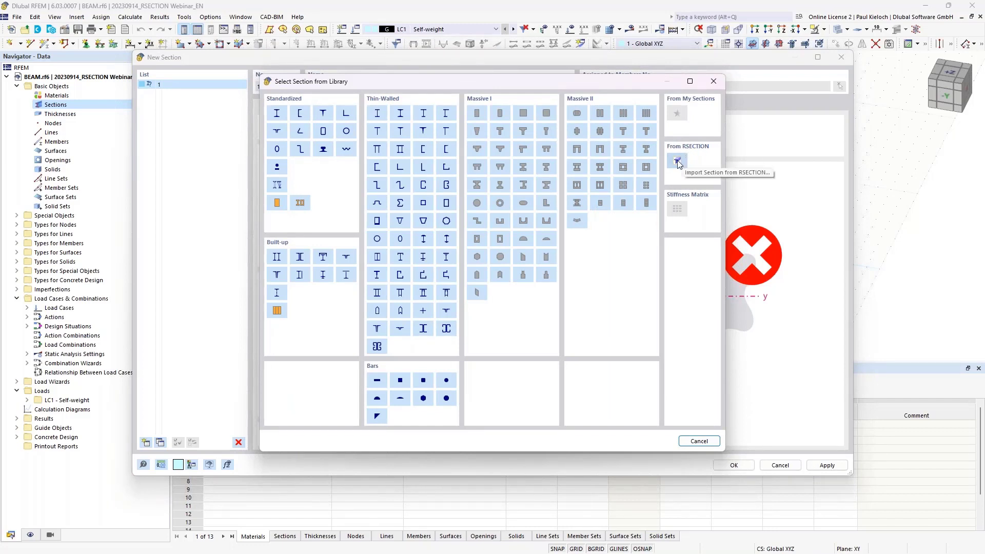
click(678, 161)
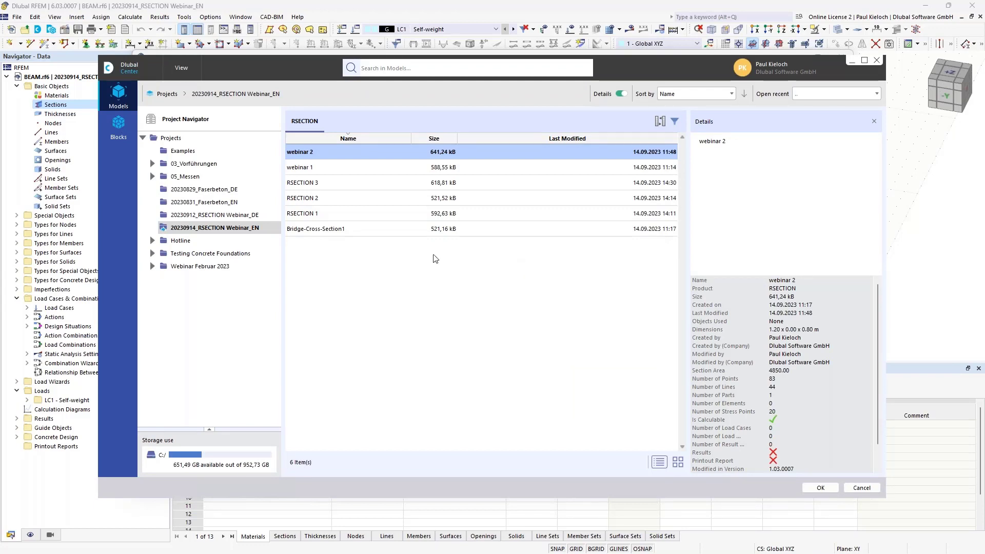
click(319, 186)
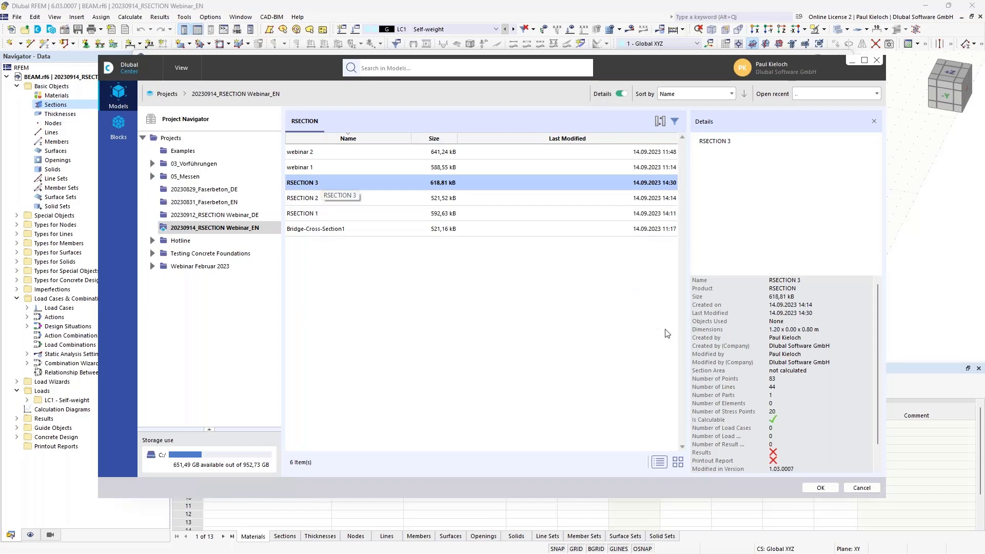
click(817, 488)
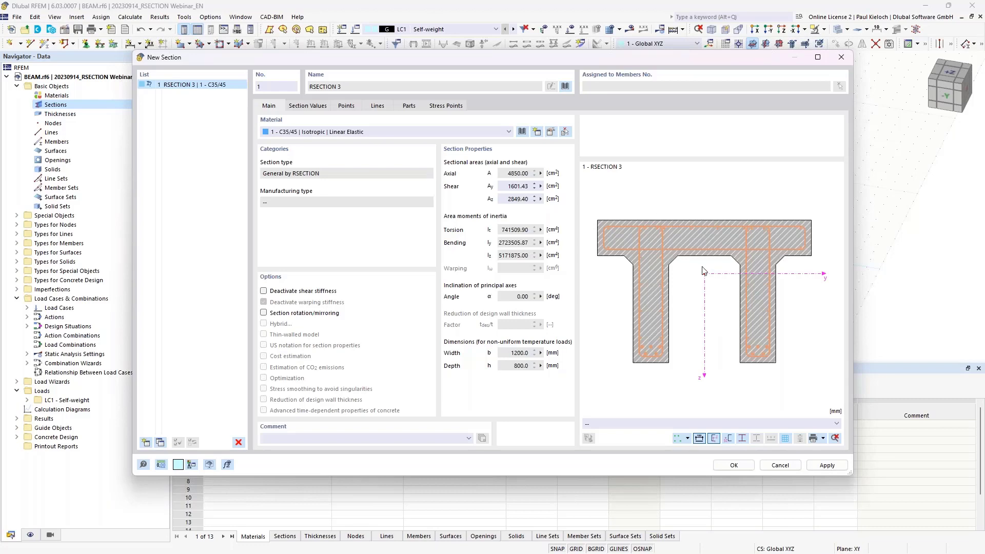
Accept the imported RSECTION 3 section and list the model's materials and sections in the navigator
click(734, 465)
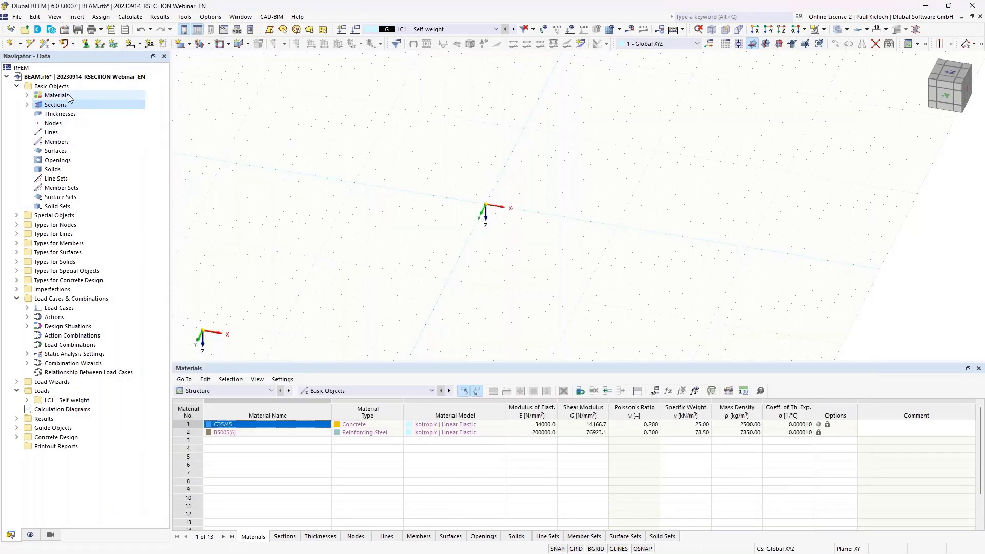
click(27, 96)
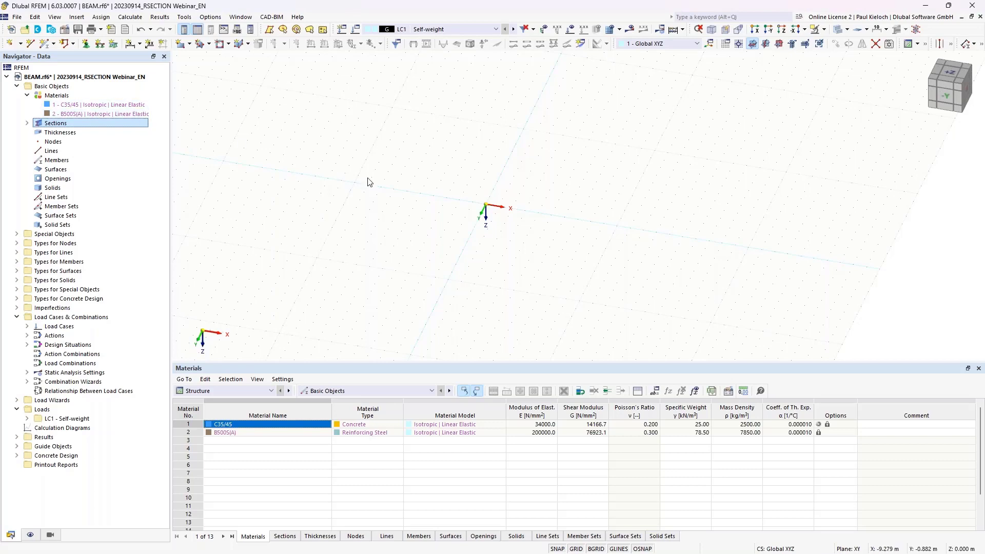
click(28, 123)
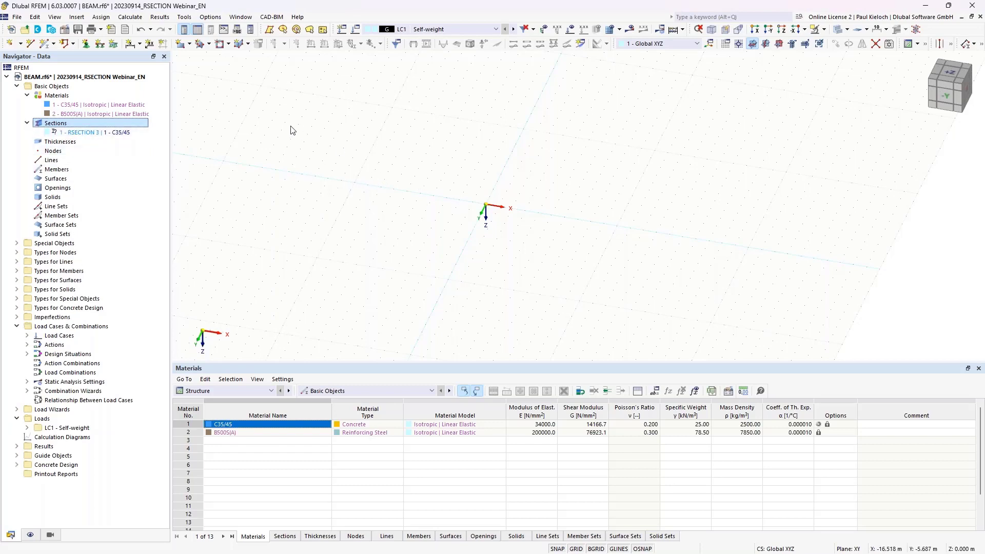
Create a beam member with the RSECTION 3 section from the origin to X = 10 m along the X-axis
click(47, 44)
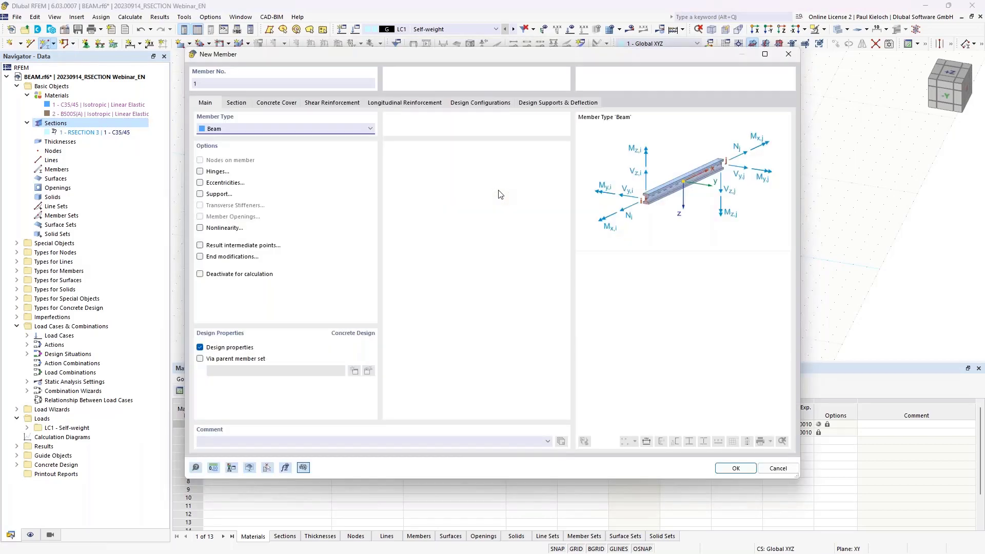
click(733, 468)
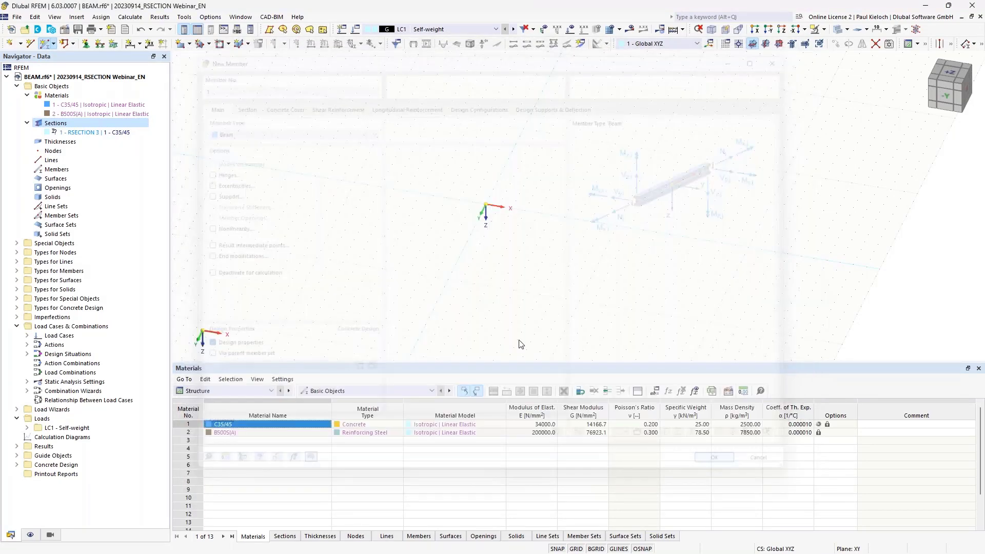
click(486, 205)
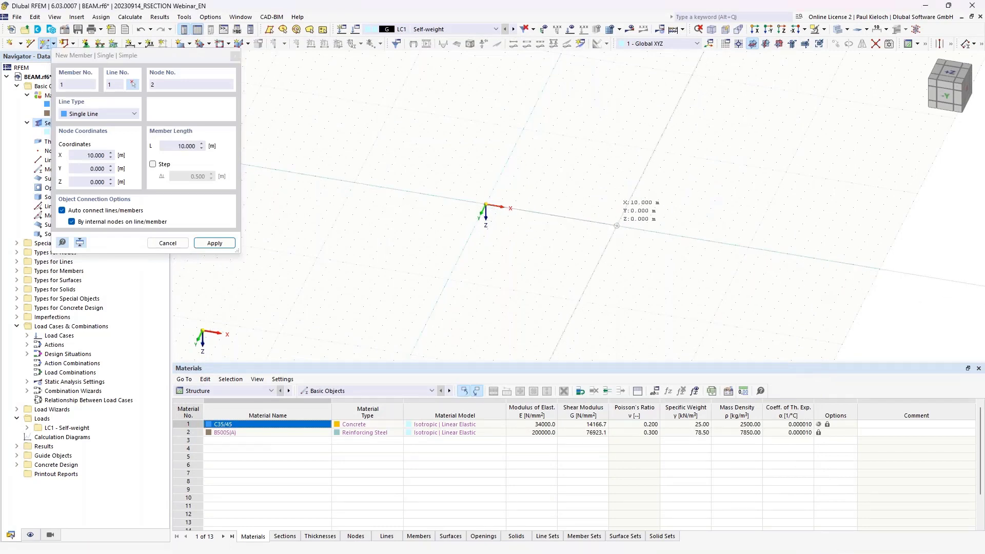
click(617, 226)
key(Escape)
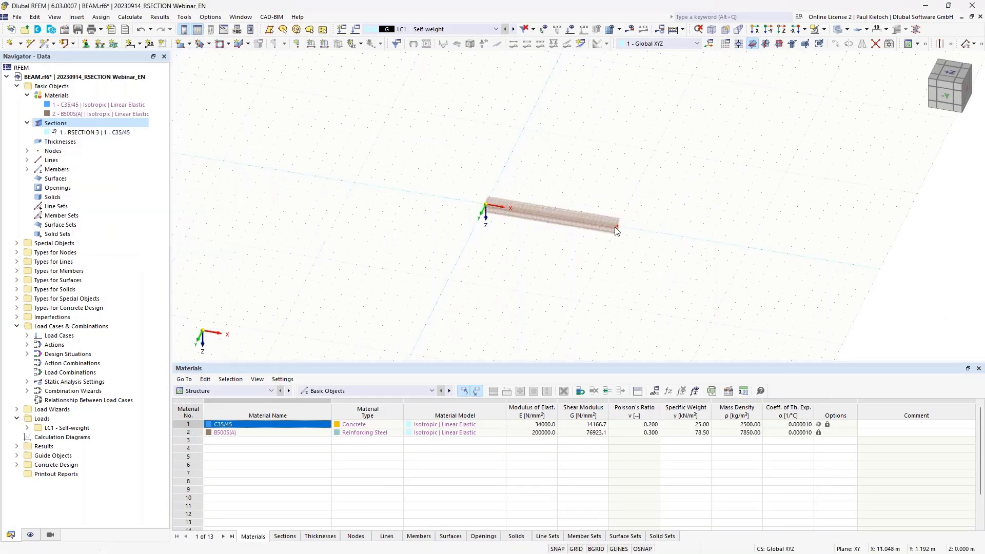
Assign a new nodal support to the beam's start node, restraining uX, uY, uZ, φX and φZ
scroll(614, 227, up, 5)
drag(256, 120, 362, 289)
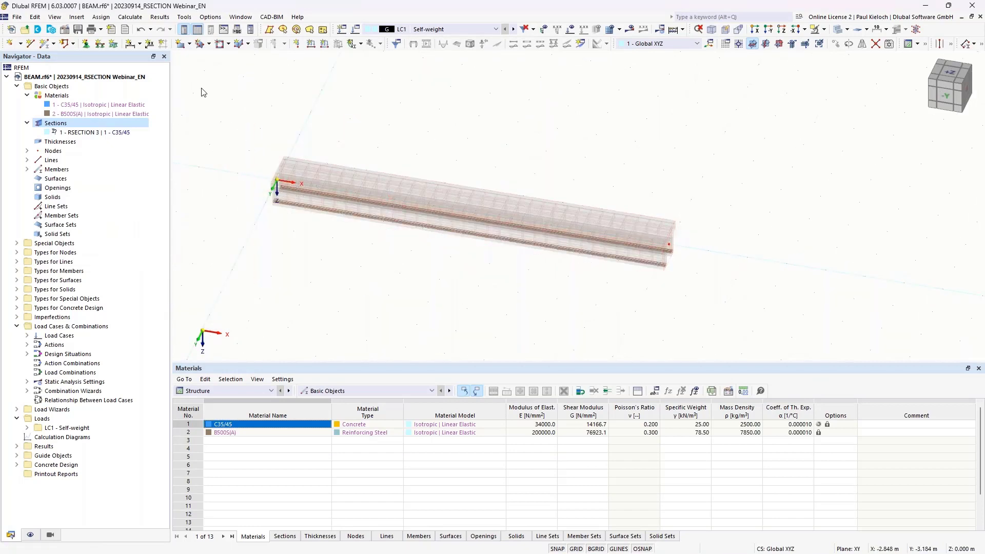
click(85, 43)
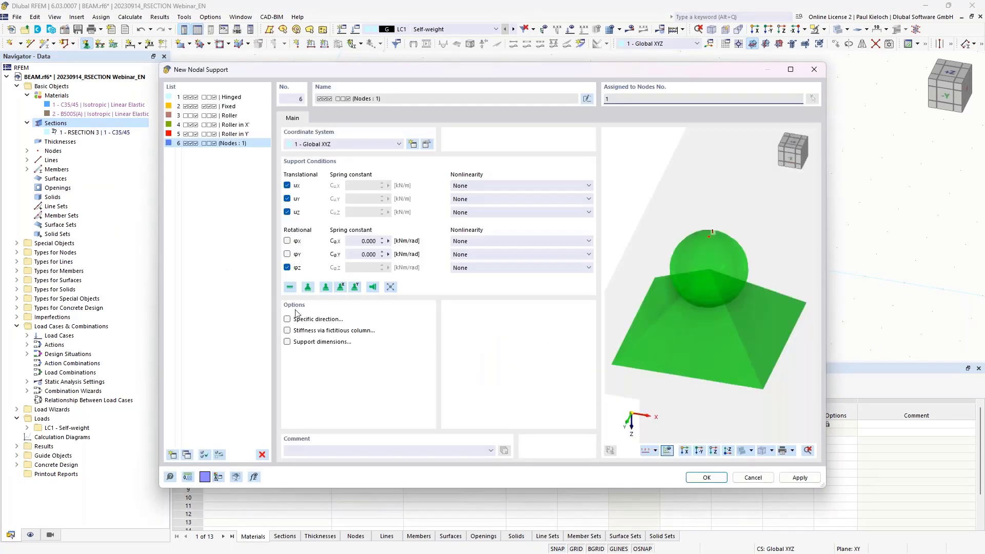
click(287, 240)
click(709, 478)
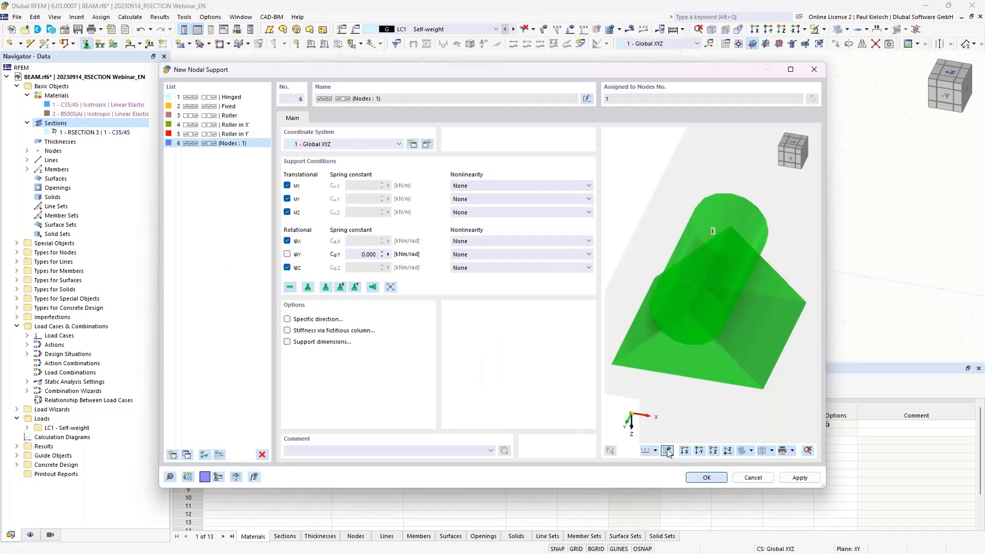
click(567, 393)
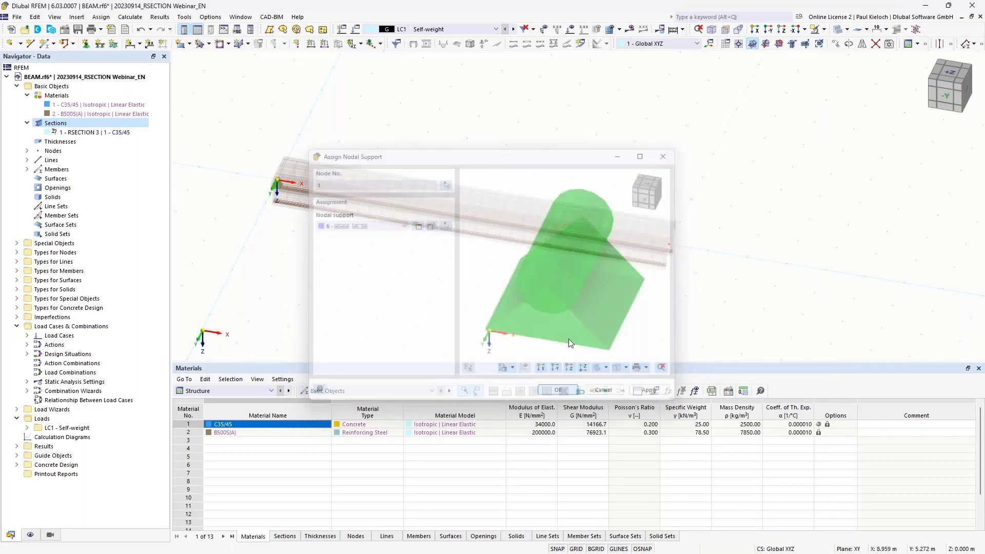
Assign a new nodal support to the beam's end node, restraining φX in addition to the hinged defaults and releasing uX
click(87, 45)
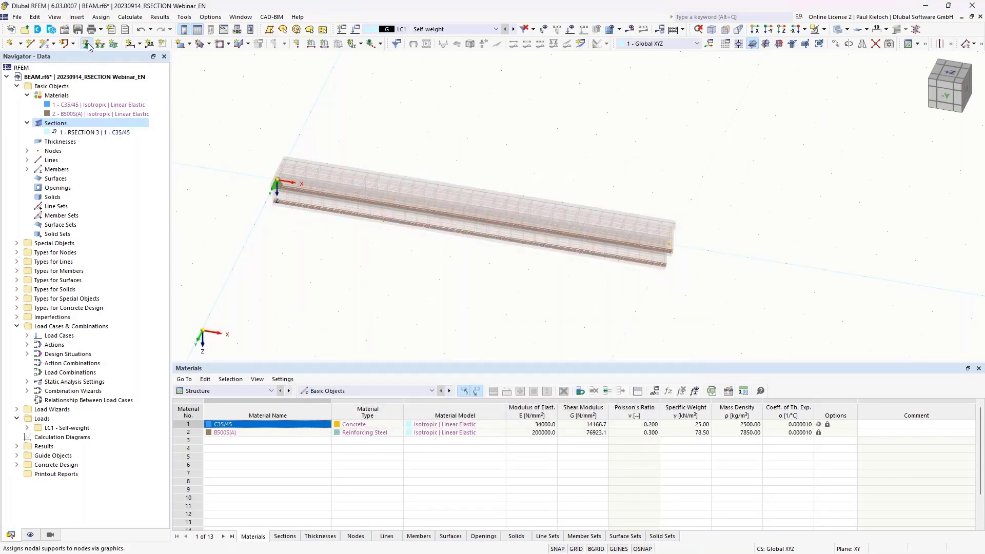
click(422, 226)
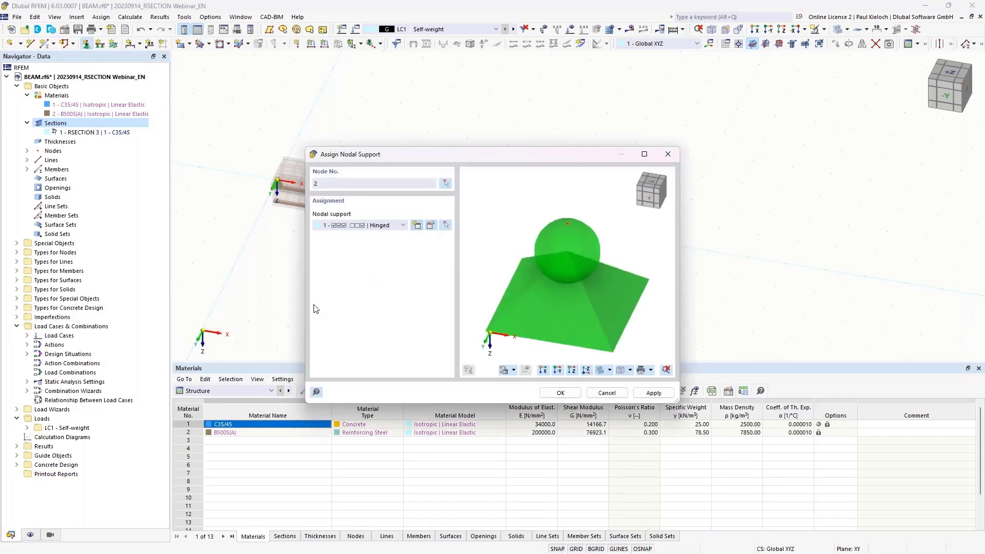
click(287, 240)
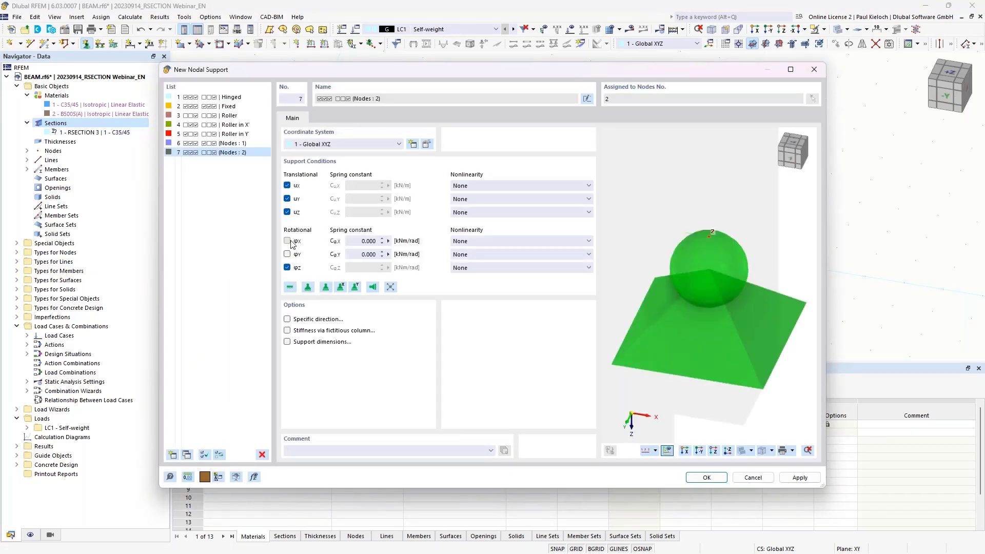
click(286, 185)
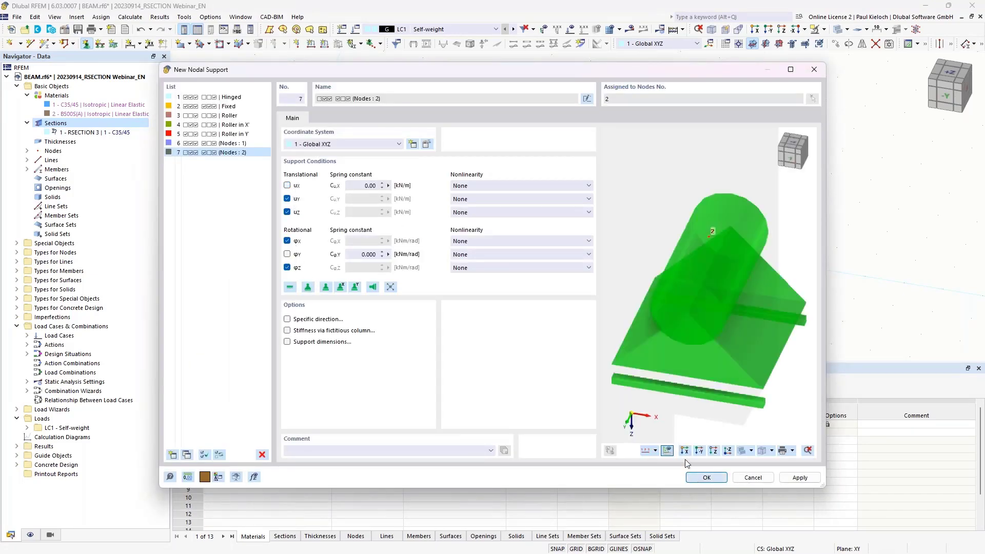
click(690, 478)
click(561, 393)
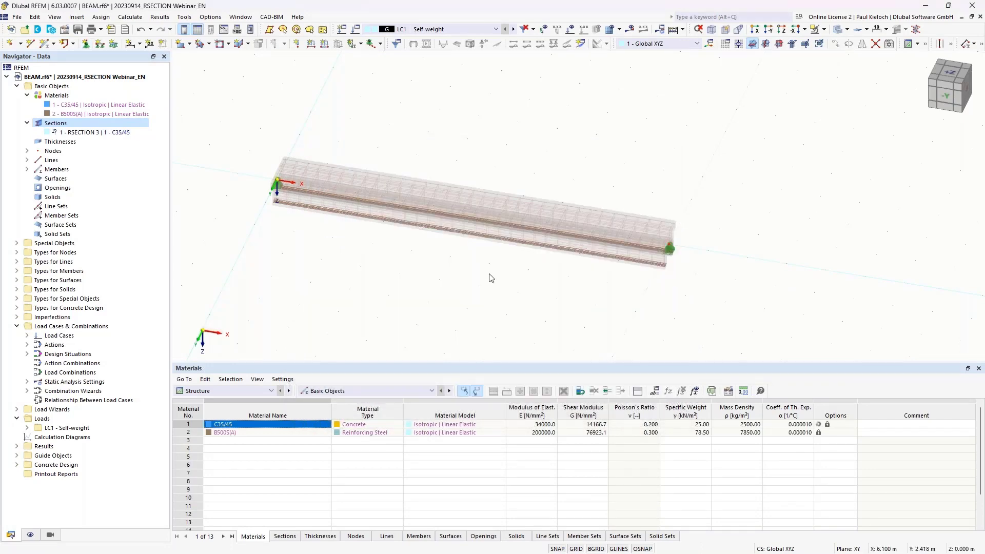
middle_drag(488, 277, 447, 270)
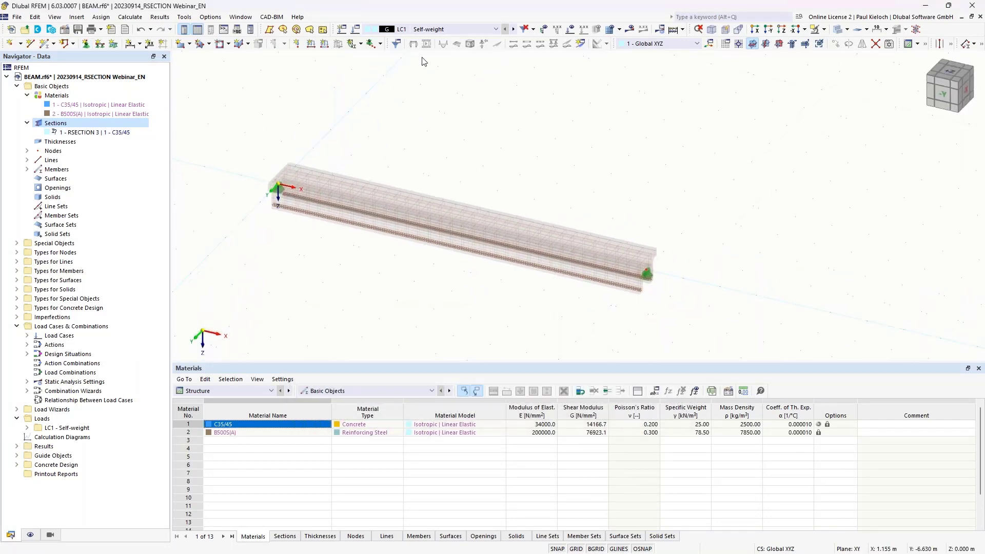
Add load case LC2 named Live Load with action category Imposed loads - category E: storage areas
click(342, 29)
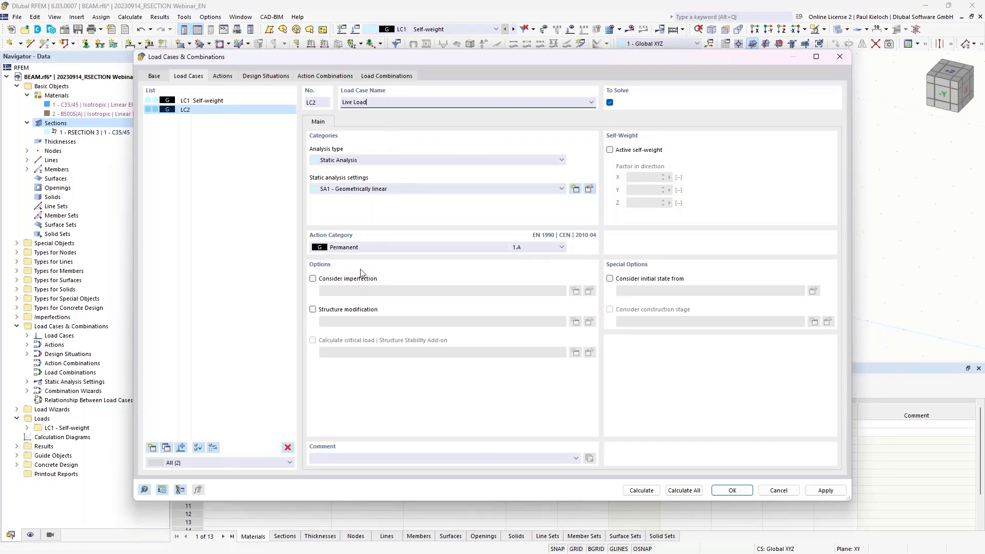
click(365, 248)
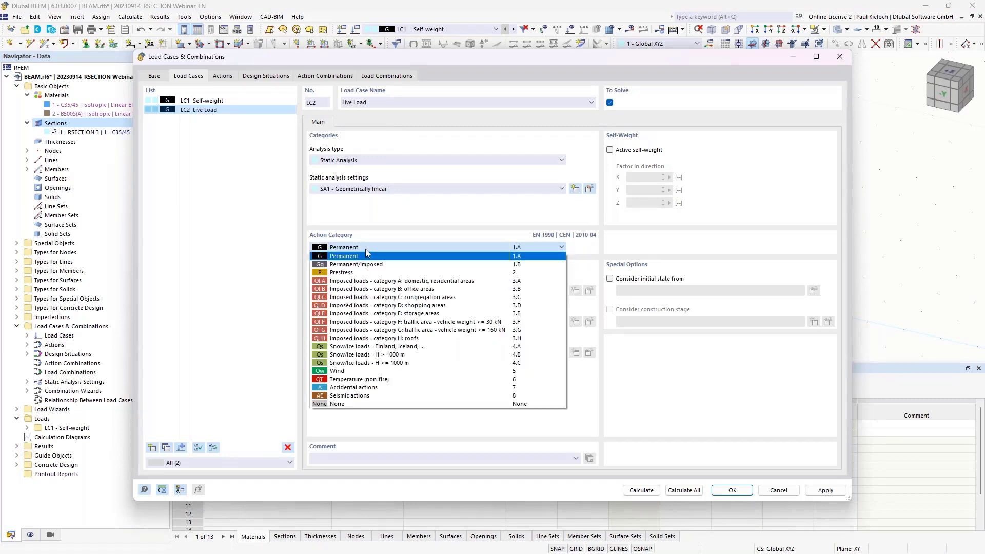
click(350, 314)
Review the actions, design situations and action combinations, generate the load combinations, and accept the load case settings
click(222, 76)
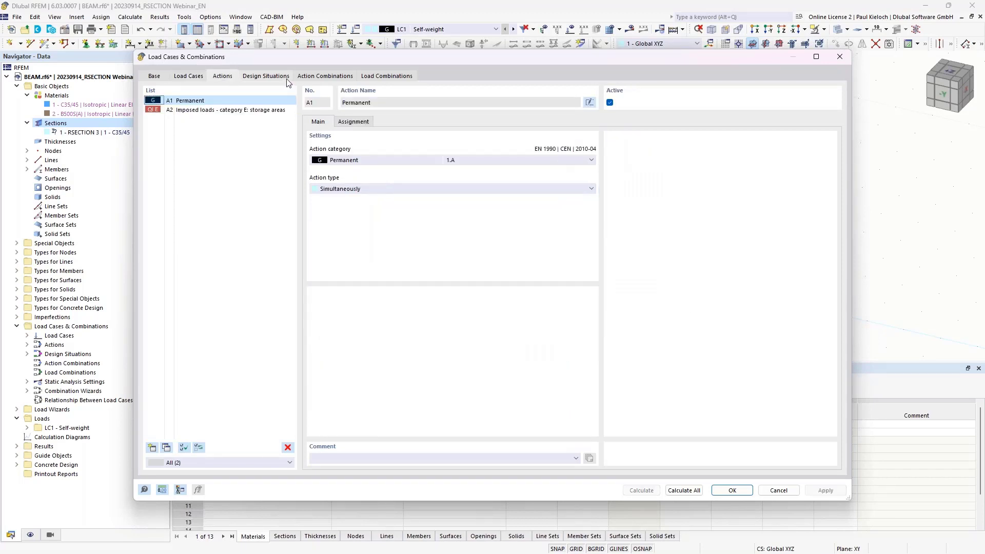
click(284, 77)
click(325, 77)
click(387, 77)
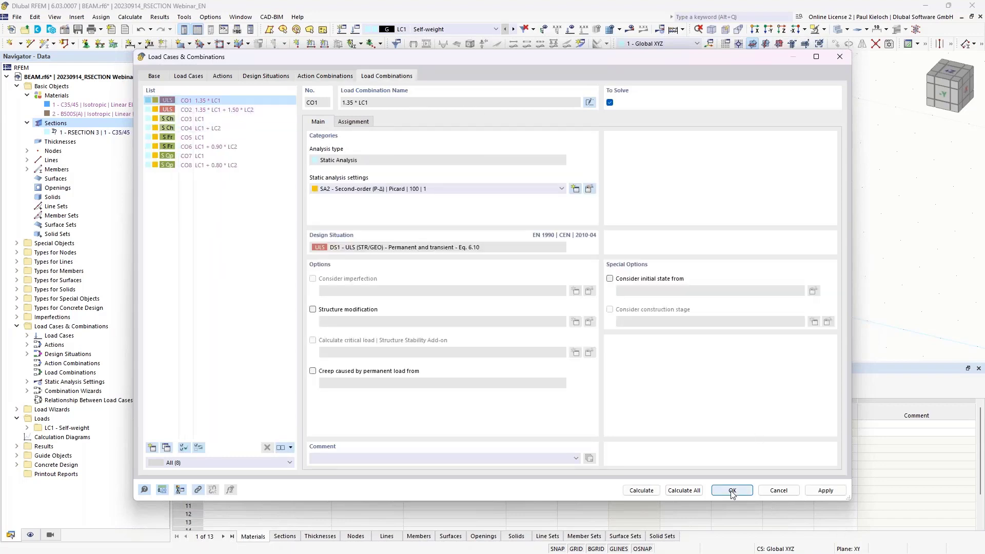
key(Return)
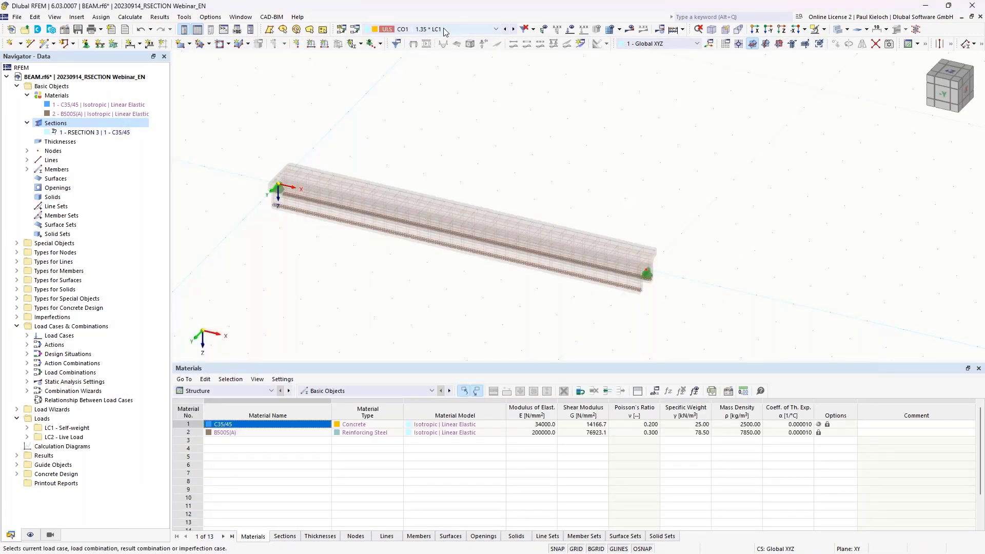
Apply a uniform 3 kN/m member load to member 1 in load case LC1 Self-weight
click(444, 29)
click(442, 38)
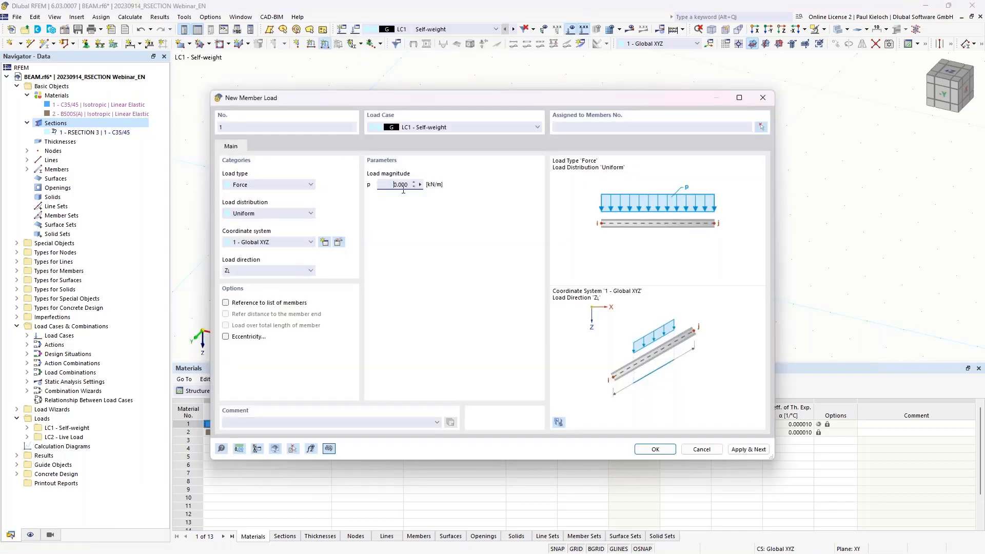
double_click(402, 186)
text(3)
click(711, 130)
click(745, 450)
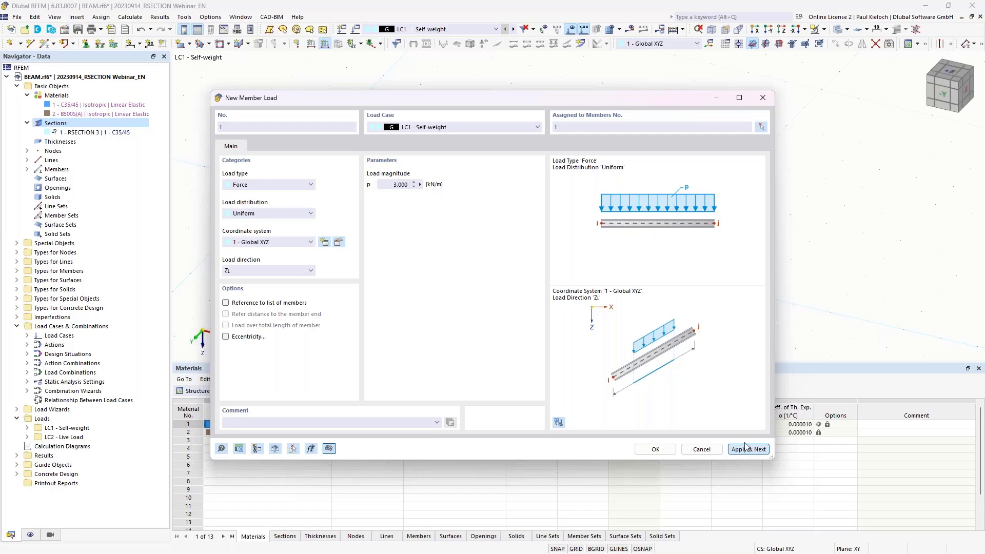
Apply a uniform 15 kN/m member load to member 1 in load case LC2 Live Load
click(460, 126)
click(436, 144)
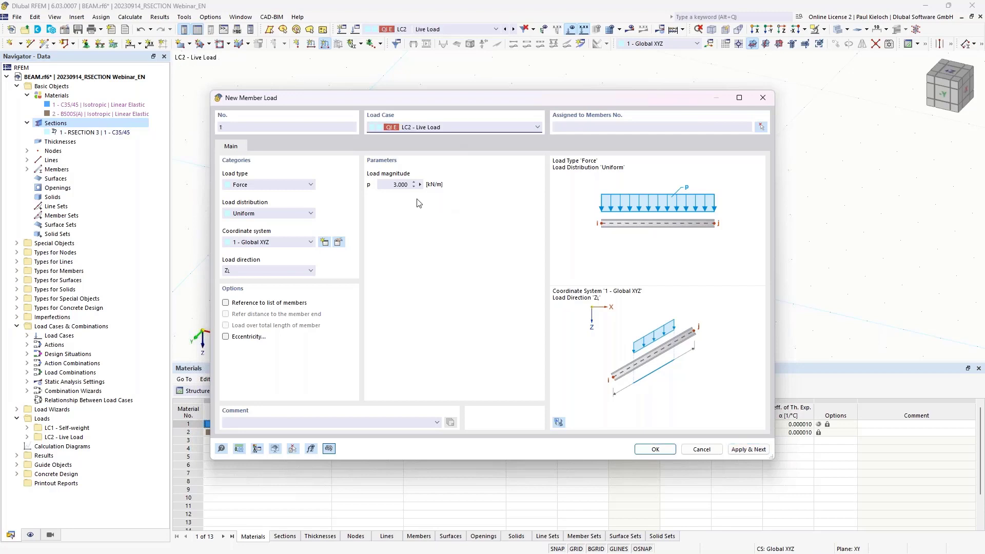
double_click(392, 186)
text(15)
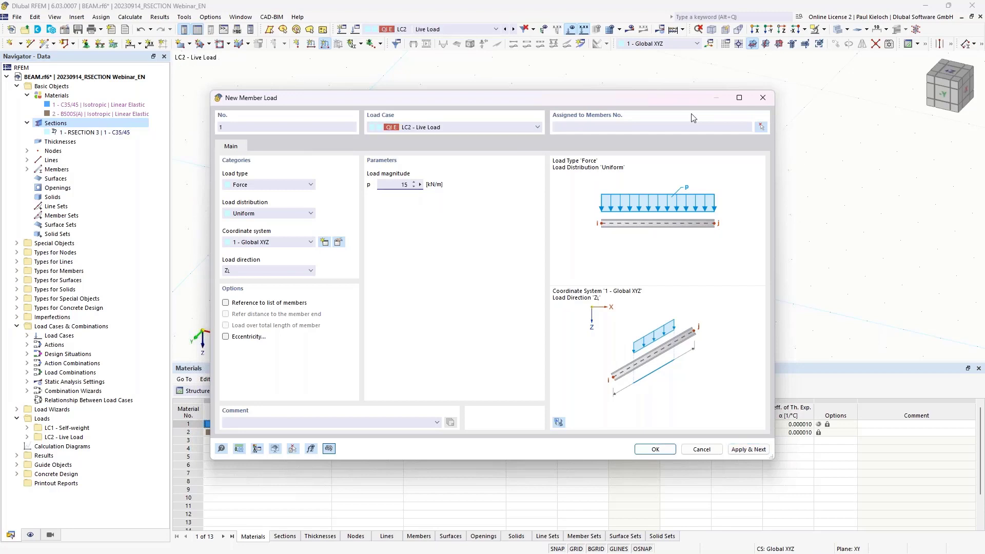
click(685, 126)
click(655, 449)
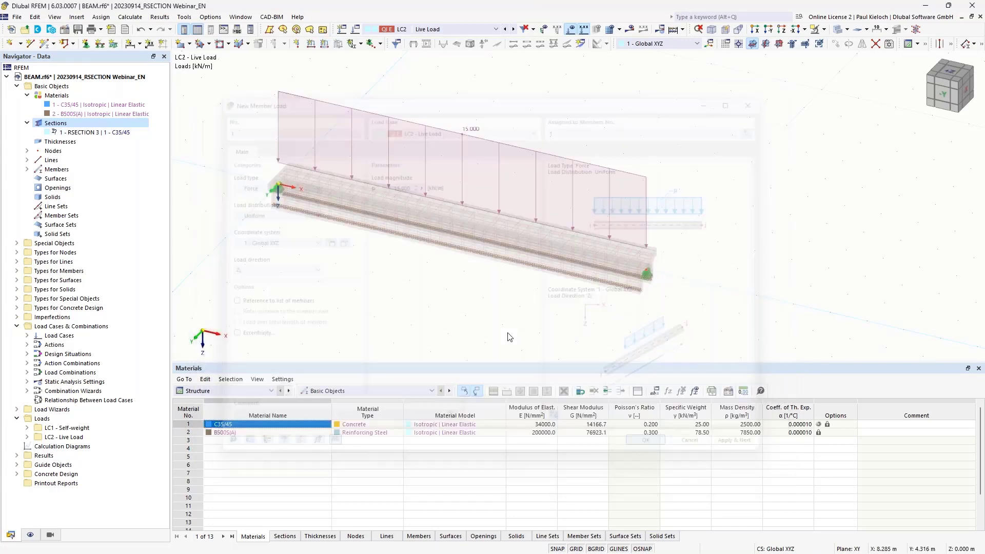
Compare the member loads displayed for load cases LC1 Self-weight and LC2 Live Load
click(505, 29)
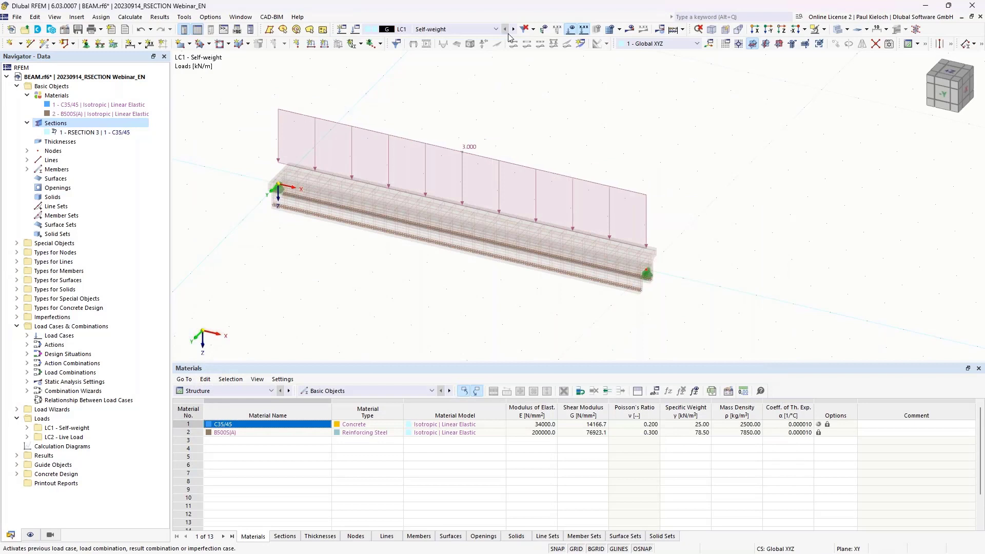
click(513, 29)
click(505, 29)
click(513, 30)
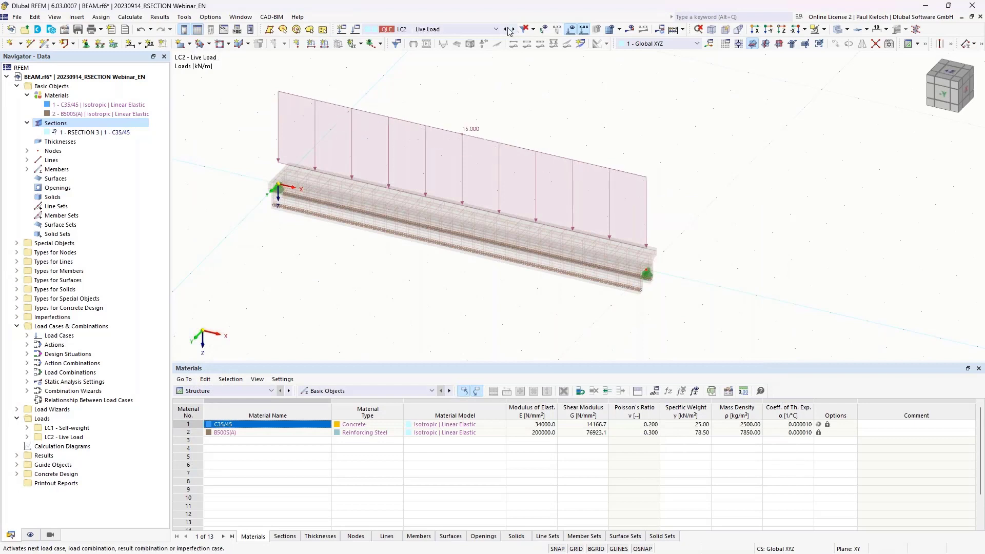
Display the loads of combinations CO2 and CO8 on the beam, and save the model
click(470, 29)
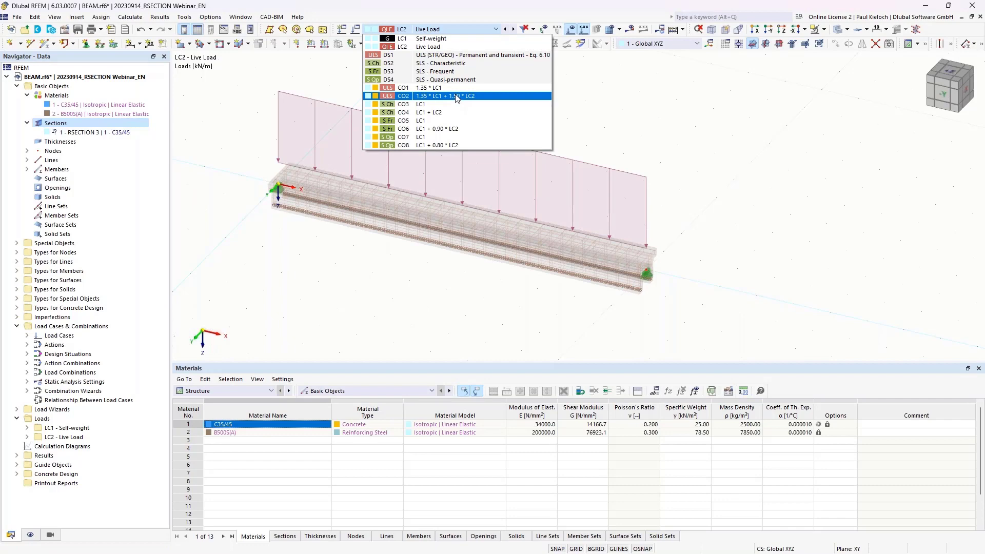
click(456, 97)
scroll(530, 270, up, 2)
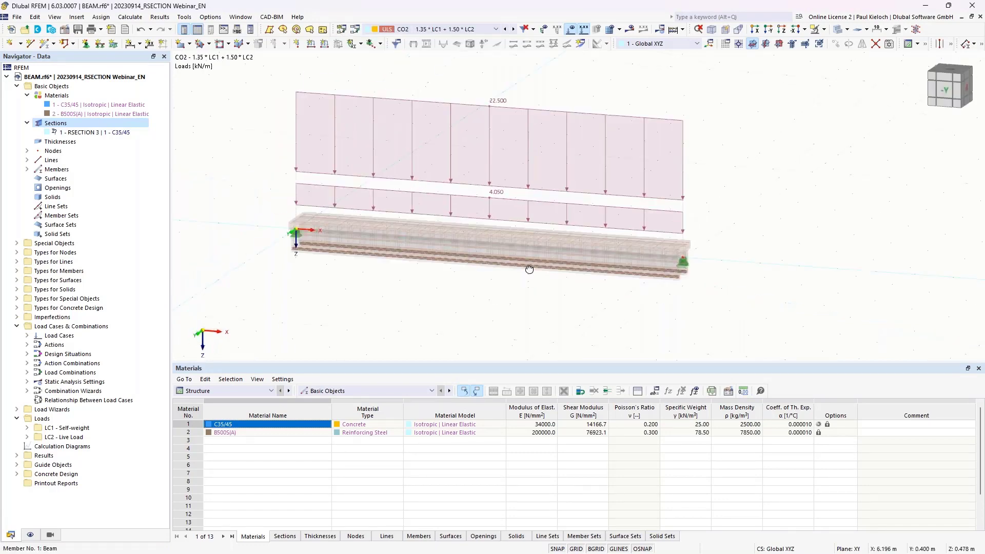
click(453, 31)
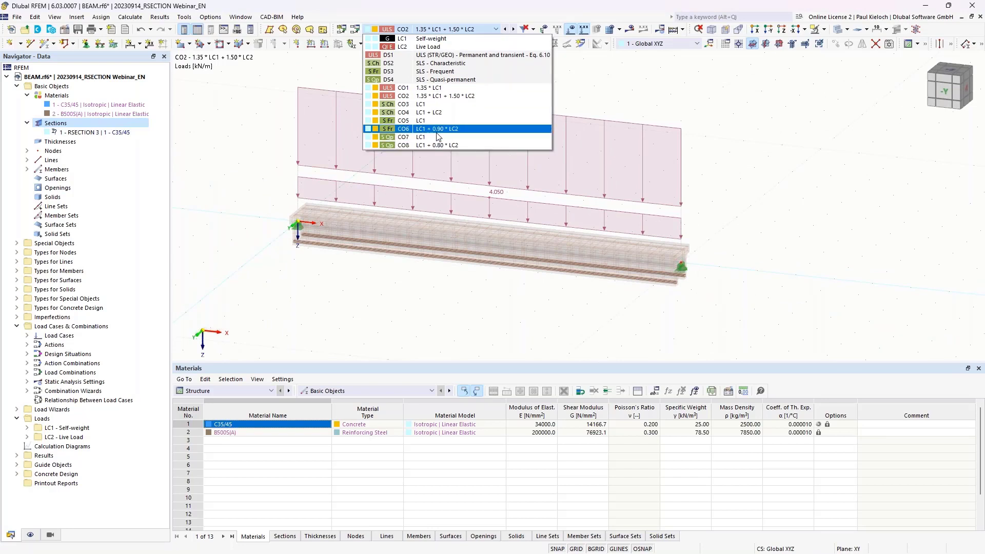
click(436, 146)
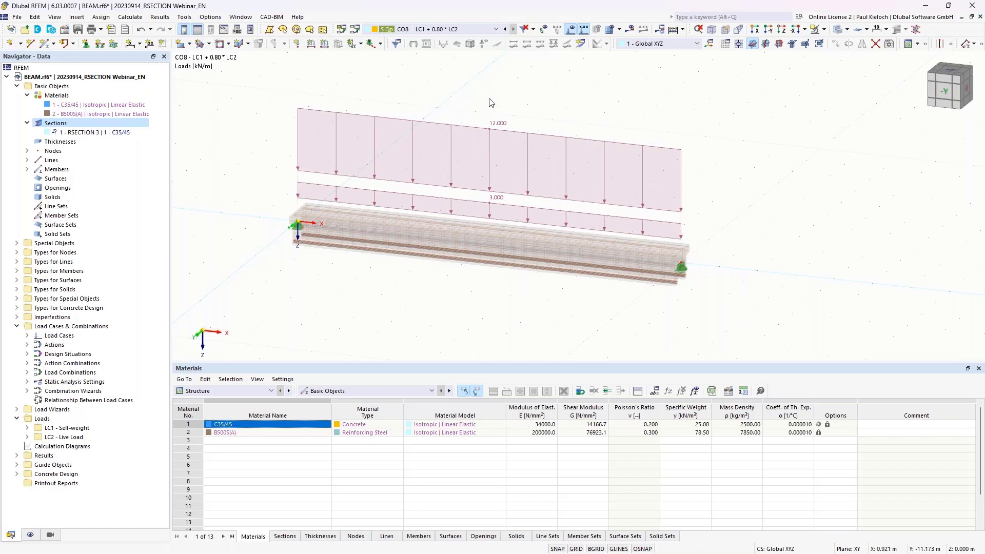
ctrl+middle_drag(500, 102, 484, 107)
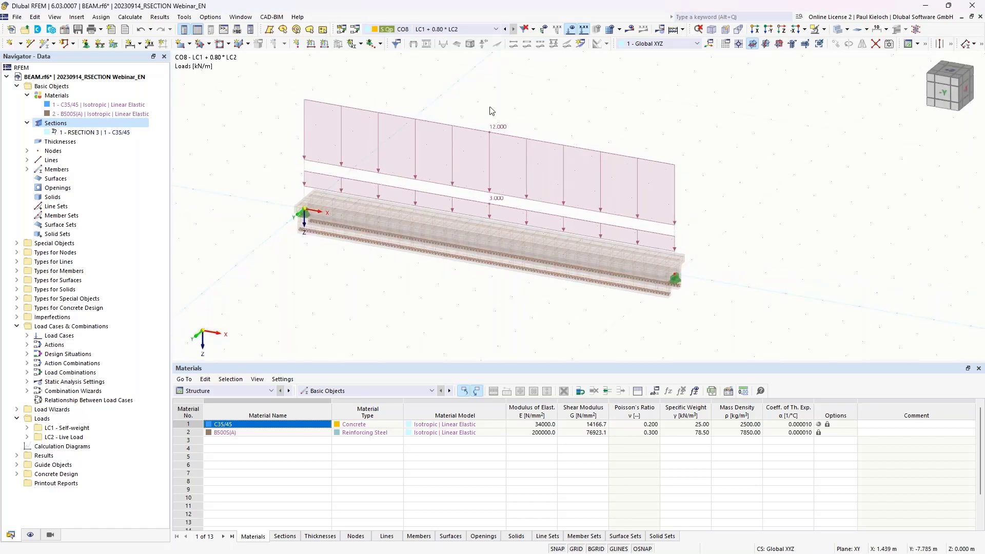
click(78, 30)
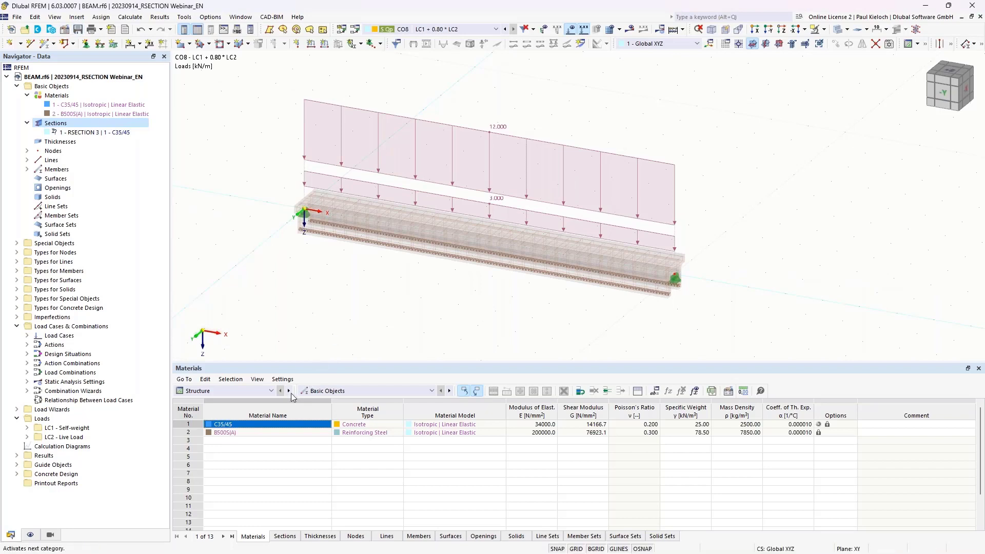
Open the concrete design input data, run the design calculation, and display the beam's design ratios
click(263, 391)
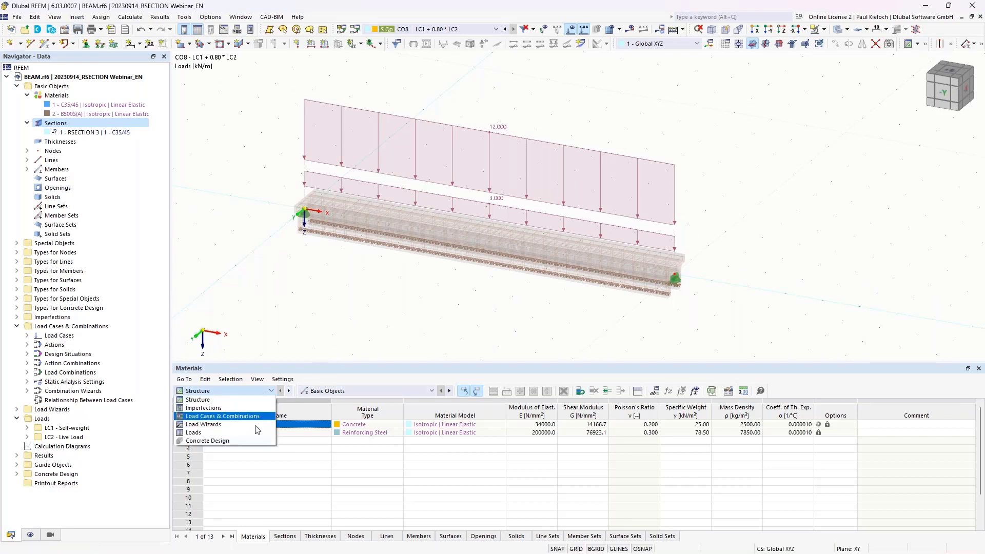
click(246, 441)
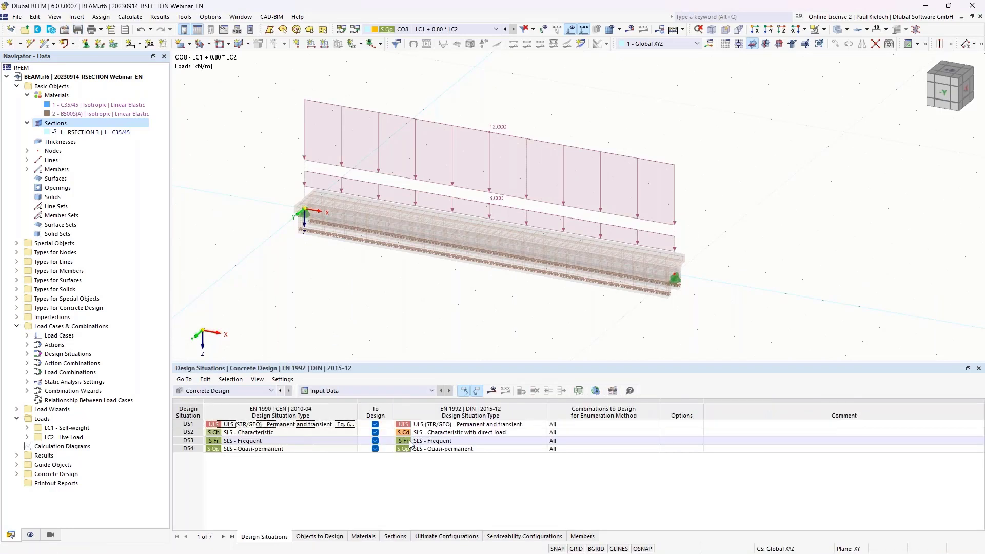
click(506, 392)
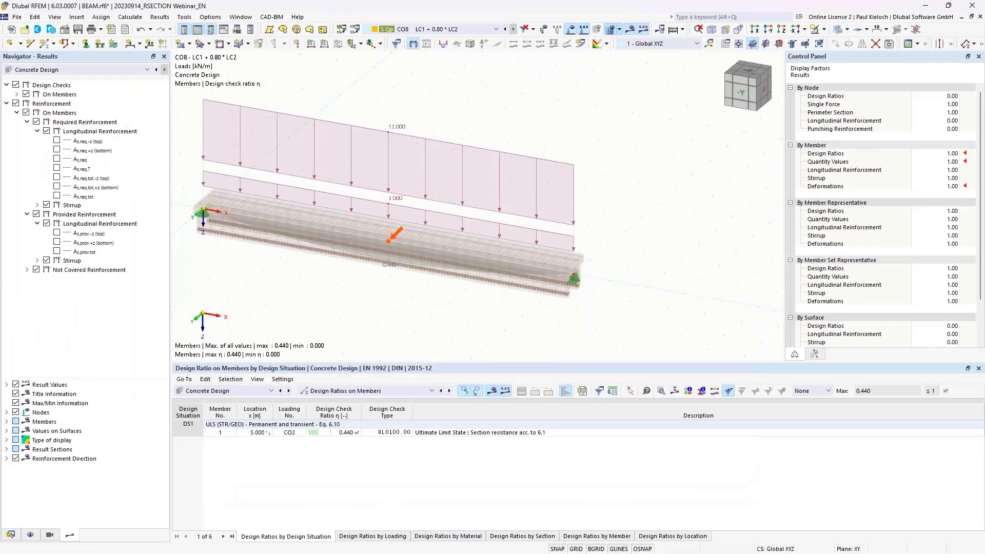
ctrl+middle_drag(534, 325, 640, 315)
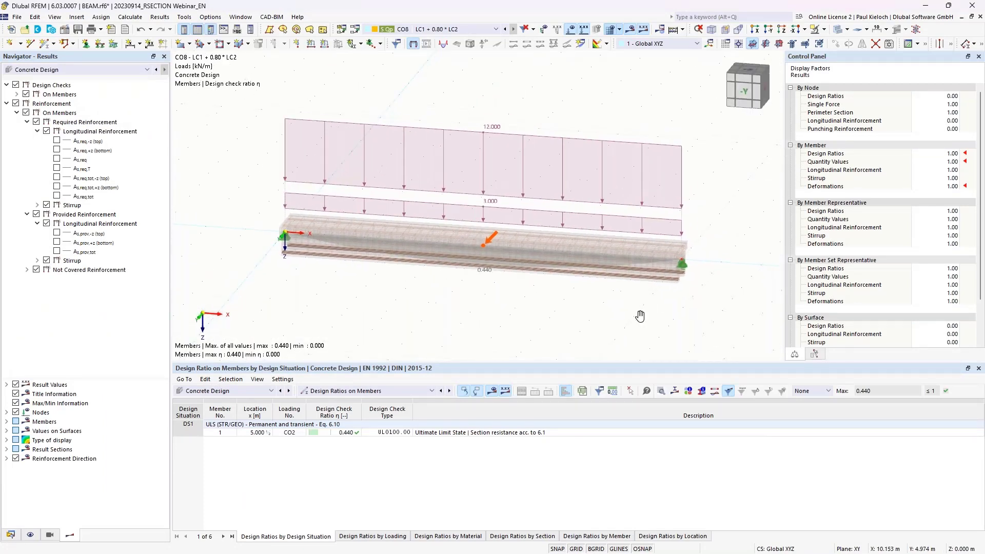
ctrl+middle_drag(725, 214, 707, 140)
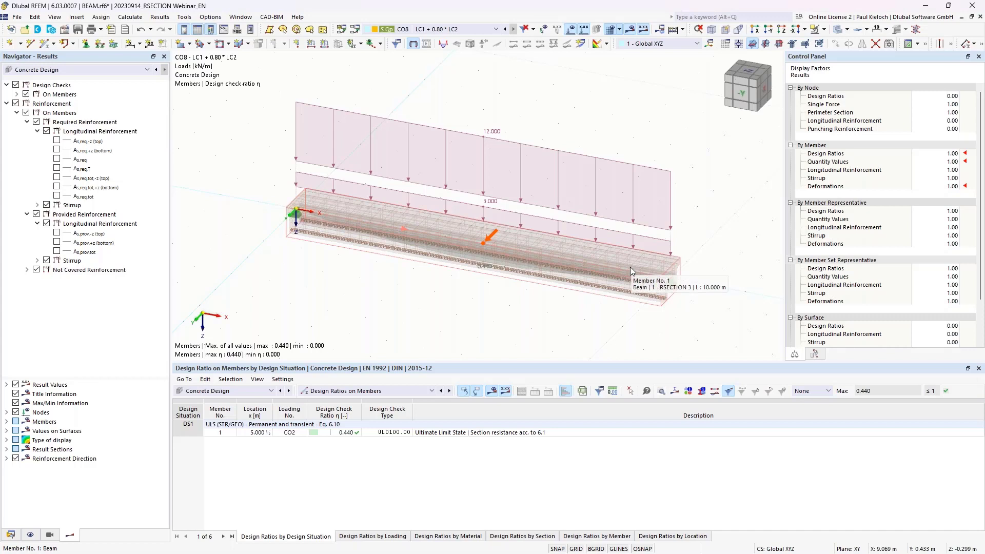
Set the stirrup distance in member 1's shear reinforcement to 0.150 m
double_click(542, 259)
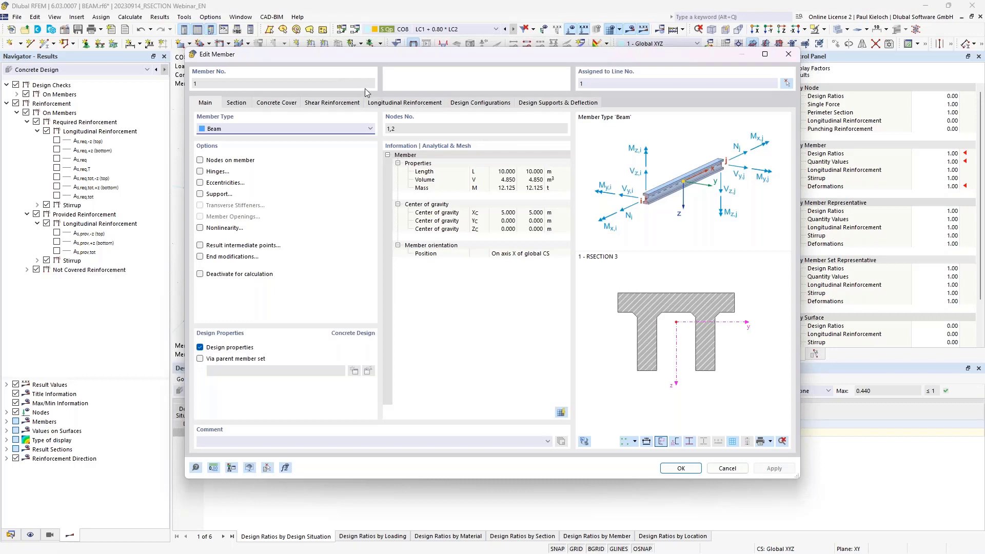
click(277, 103)
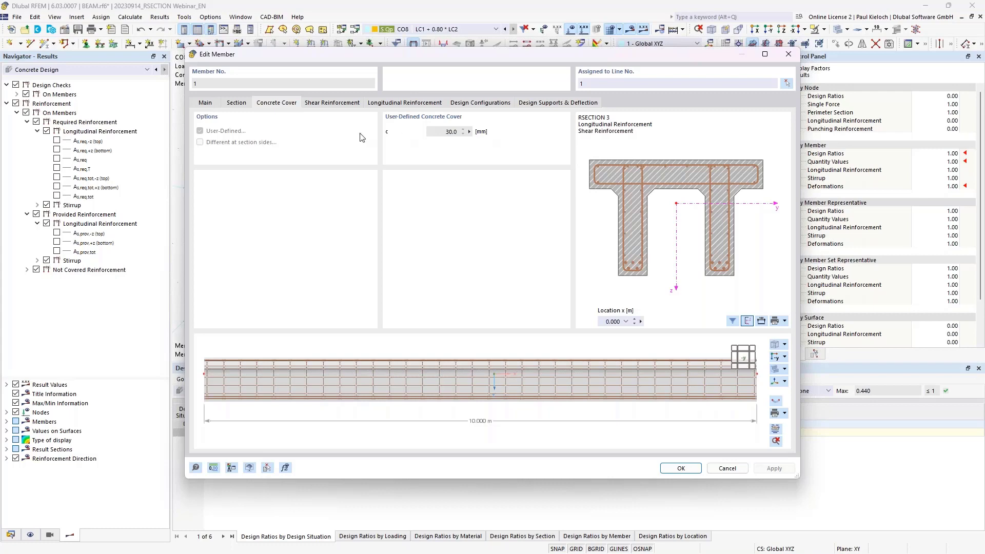
click(351, 106)
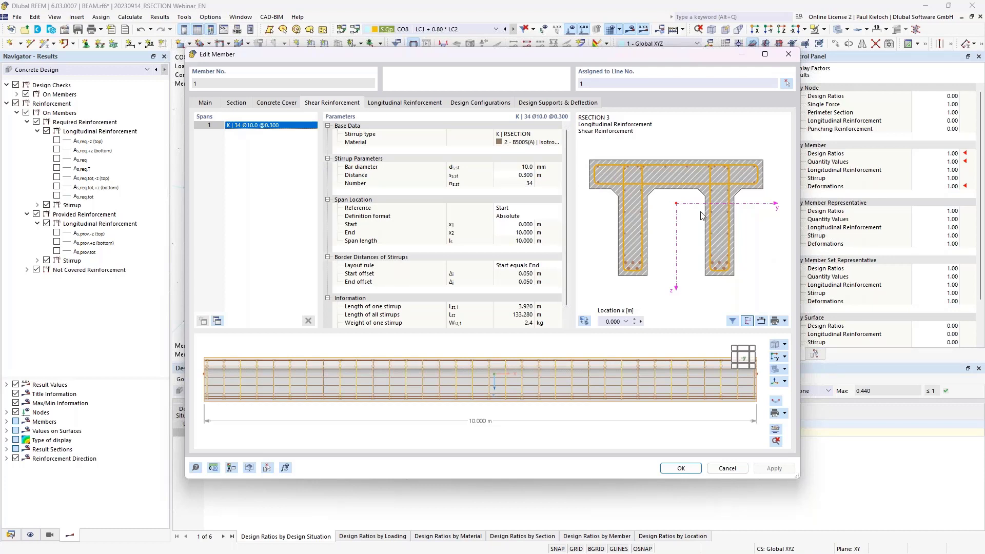
click(513, 175)
key(BackSpace)
text(,15)
click(542, 176)
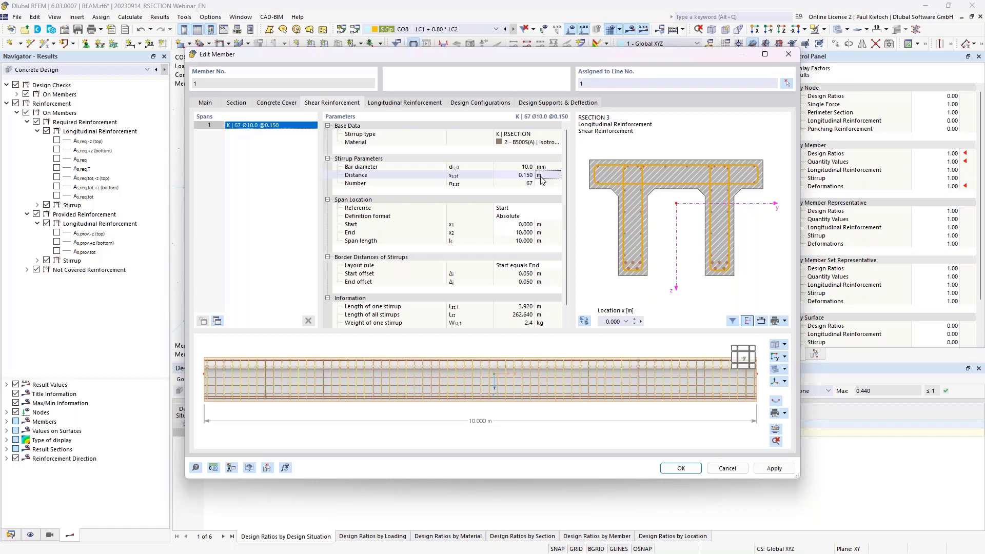
Split the stirrups into three spans and set the second span's relative location from 20% to 80% of the member
click(218, 321)
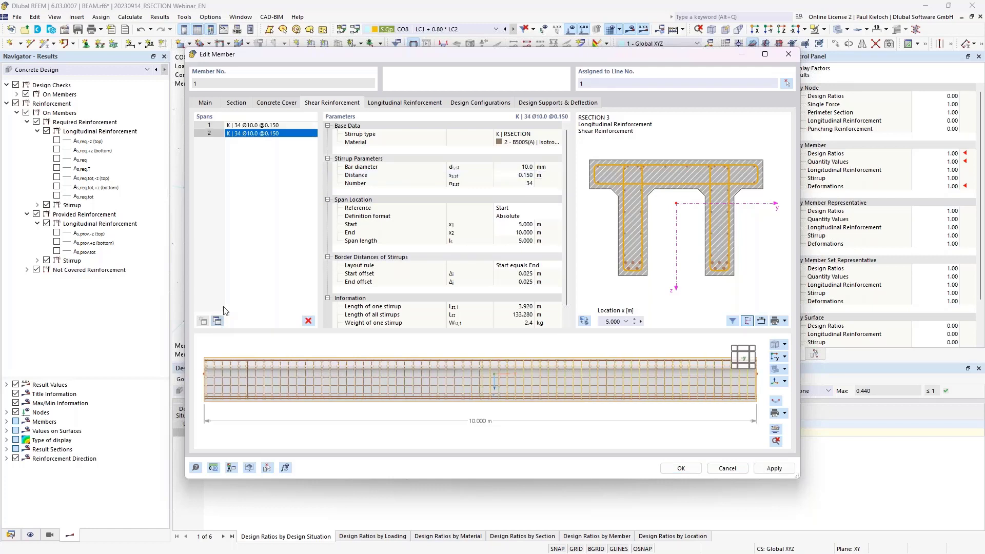
click(218, 322)
click(286, 139)
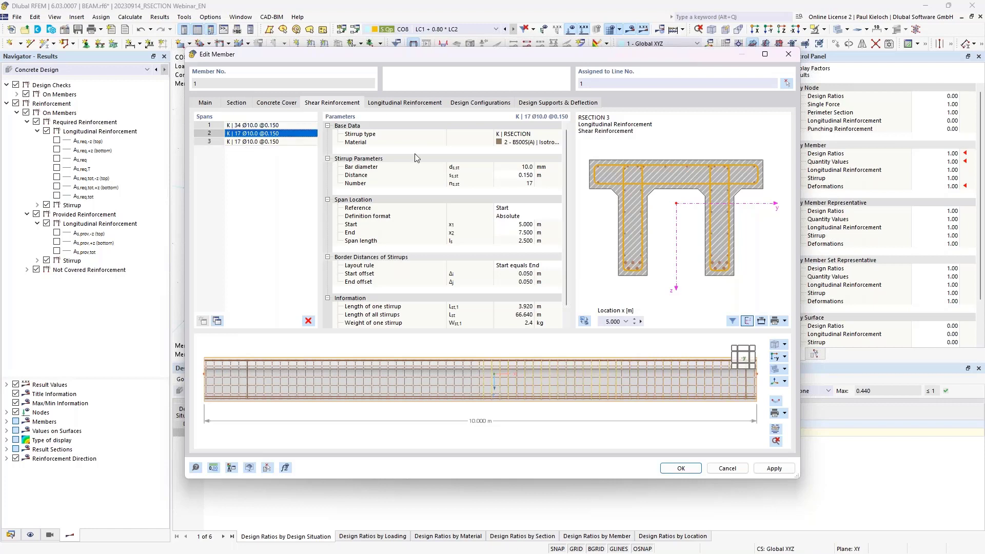
click(520, 216)
click(519, 216)
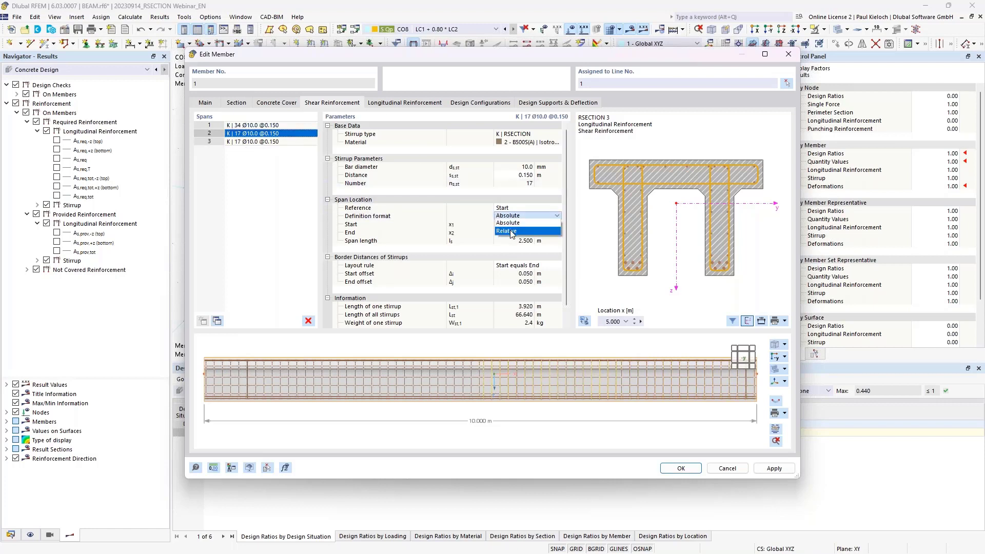
click(507, 231)
click(508, 224)
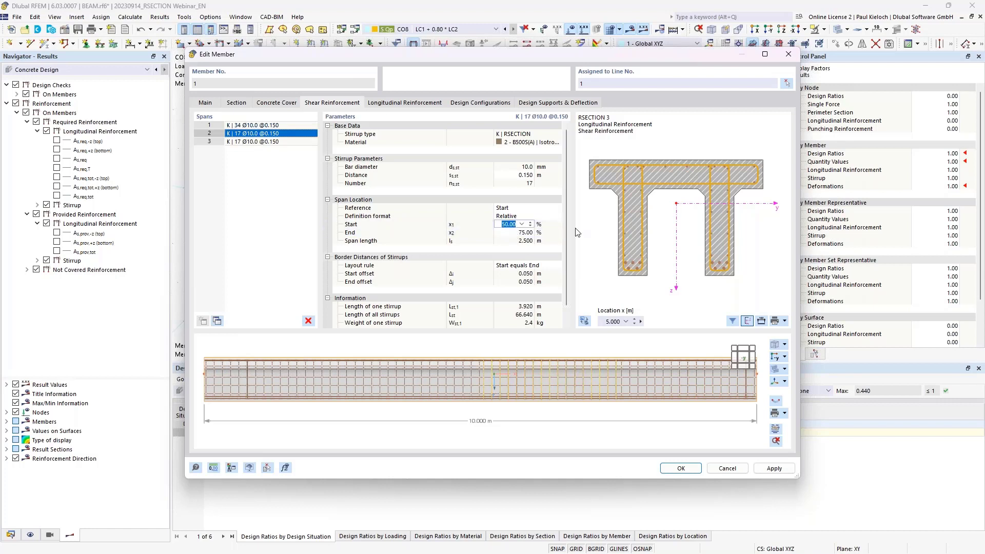
text(20)
click(554, 234)
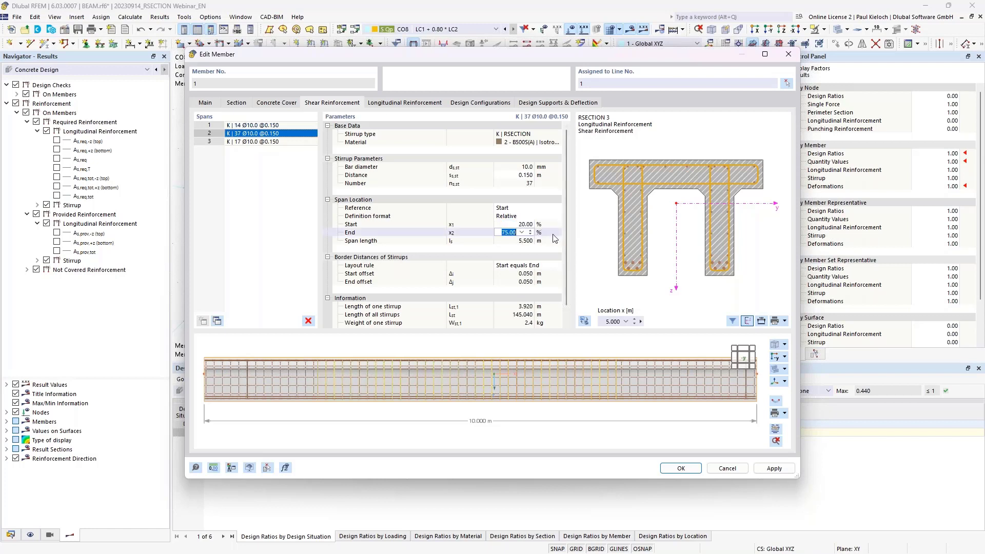
text(80)
key(Return)
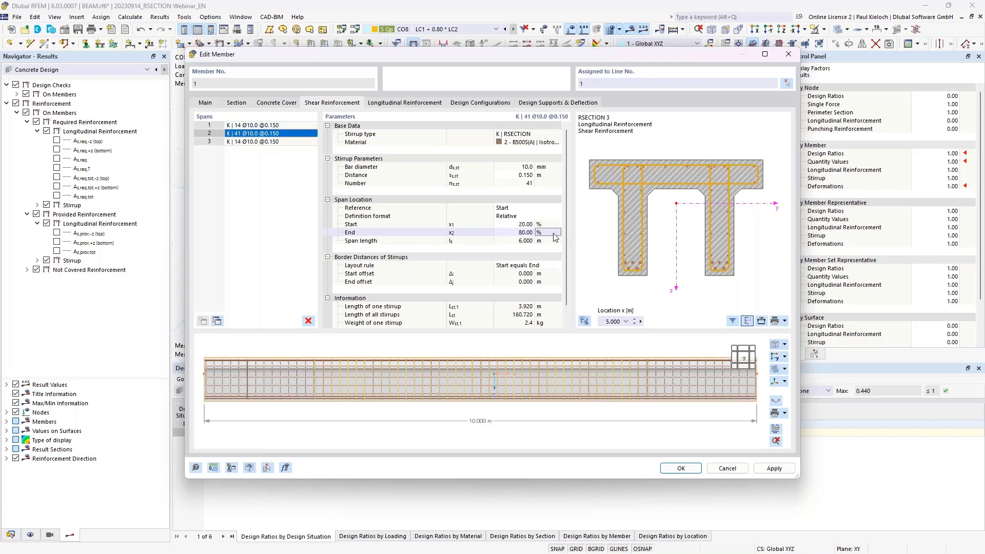
Set the stirrup distance of the middle span to 0.300 m and apply the shear reinforcement changes
click(522, 176)
key(BackSpace)
text(,3)
click(557, 174)
ctrl+middle_drag(571, 374, 573, 395)
mouse_move(667, 347)
ctrl+middle_down()
mouse_move(677, 322)
mouse_move(667, 339)
ctrl+middle_up()
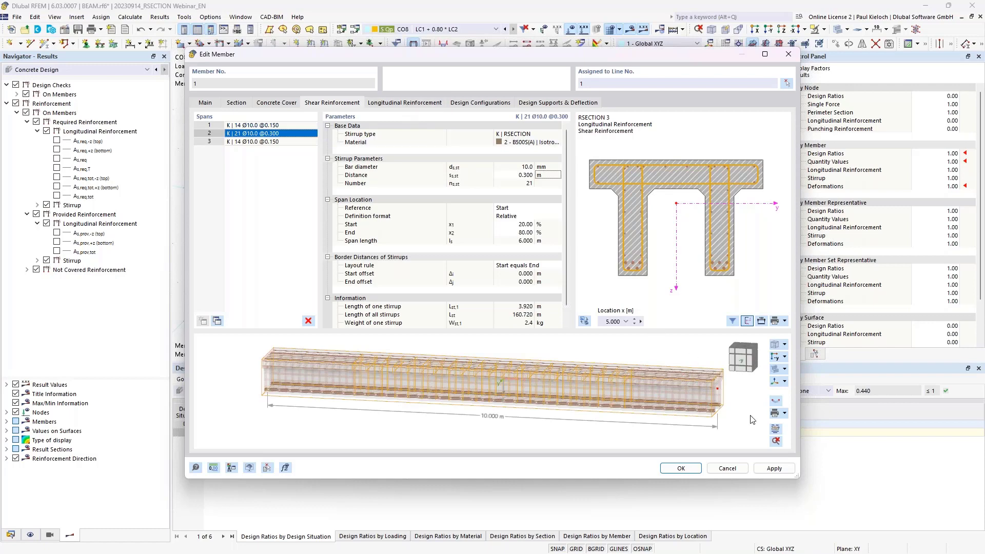
click(766, 471)
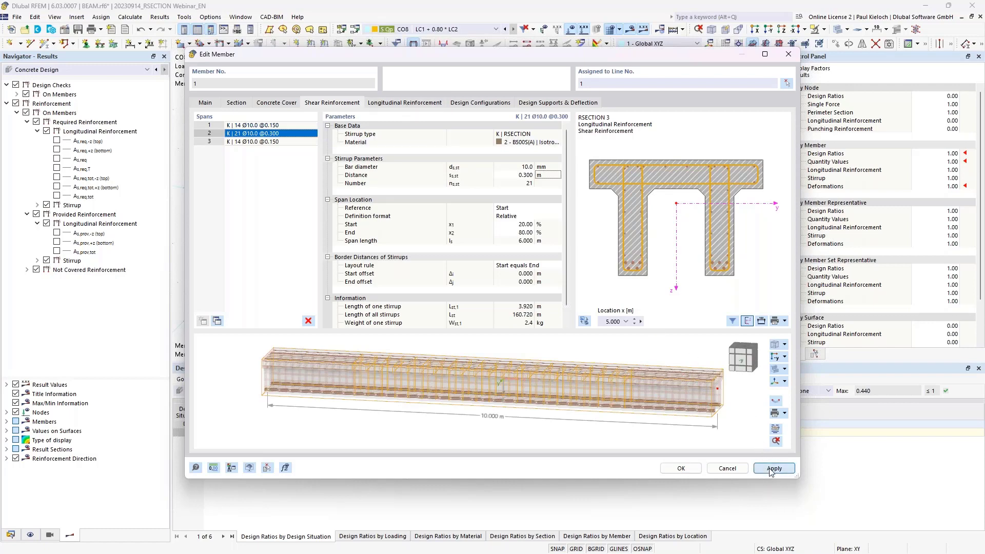
Limit the 6 Ø20 longitudinal bars to the span from 20% to 80% of the member and accept the member changes
click(422, 103)
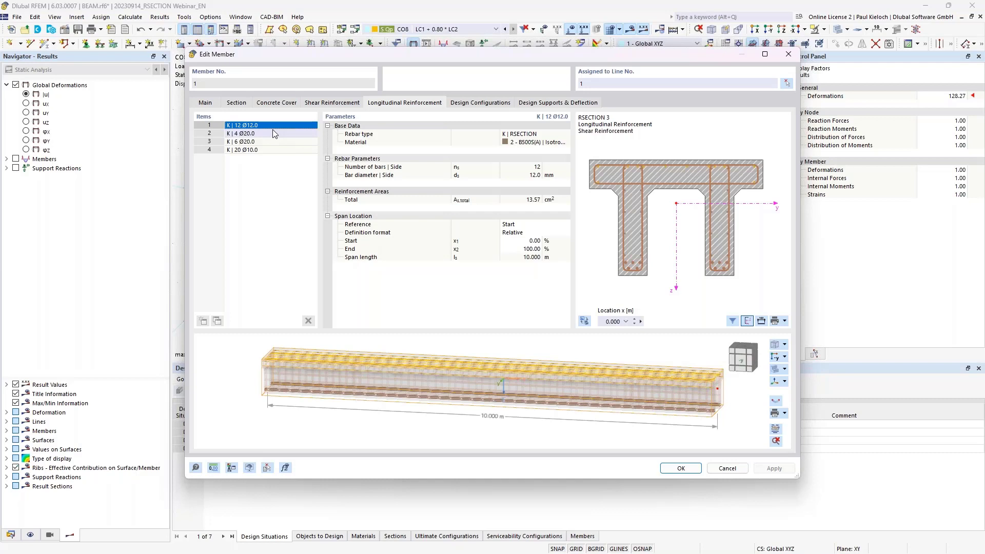
click(255, 126)
click(284, 143)
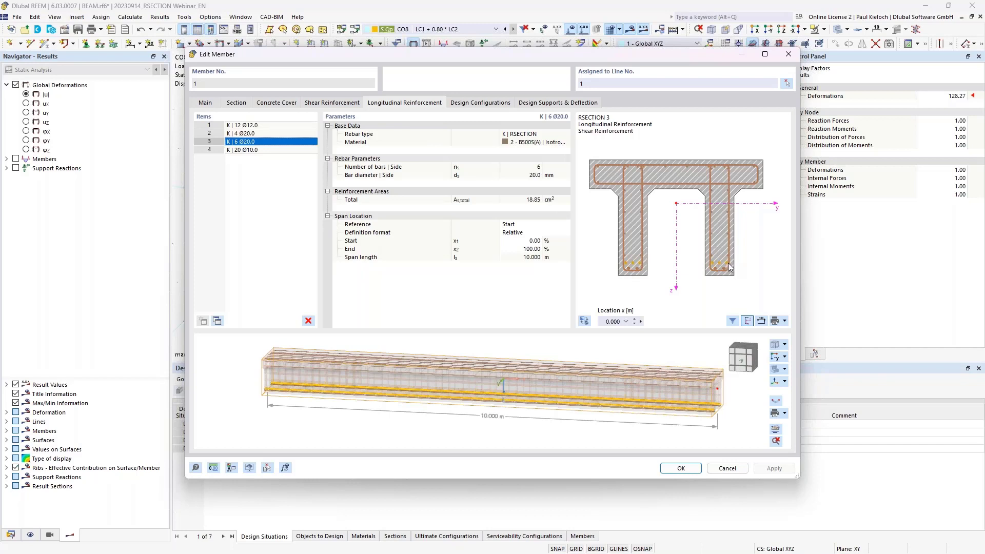
click(513, 240)
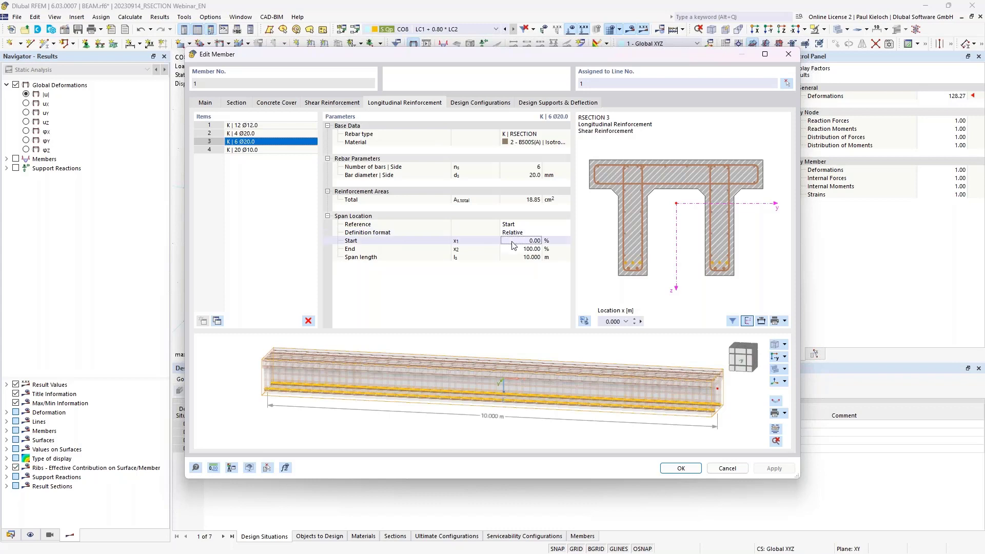
text(20)
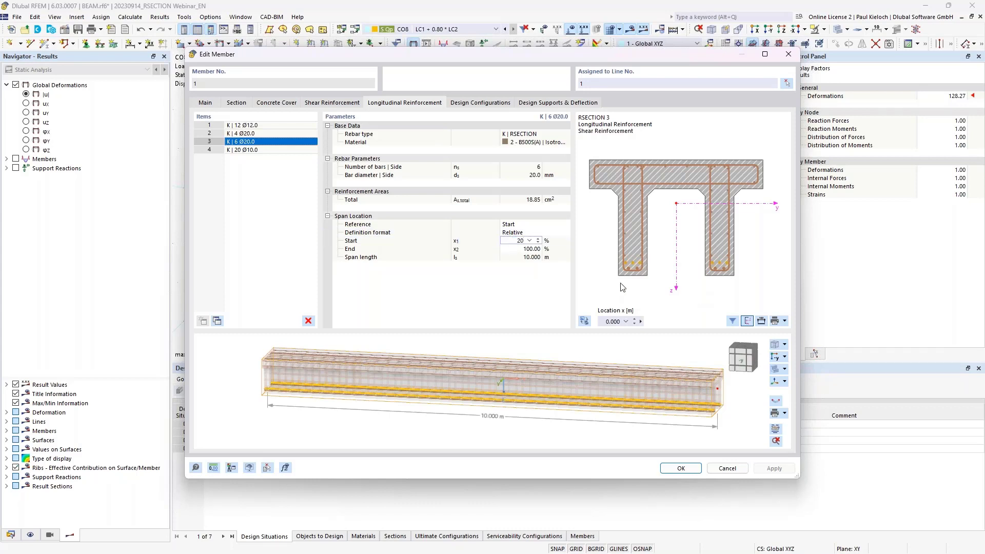
key(Tab)
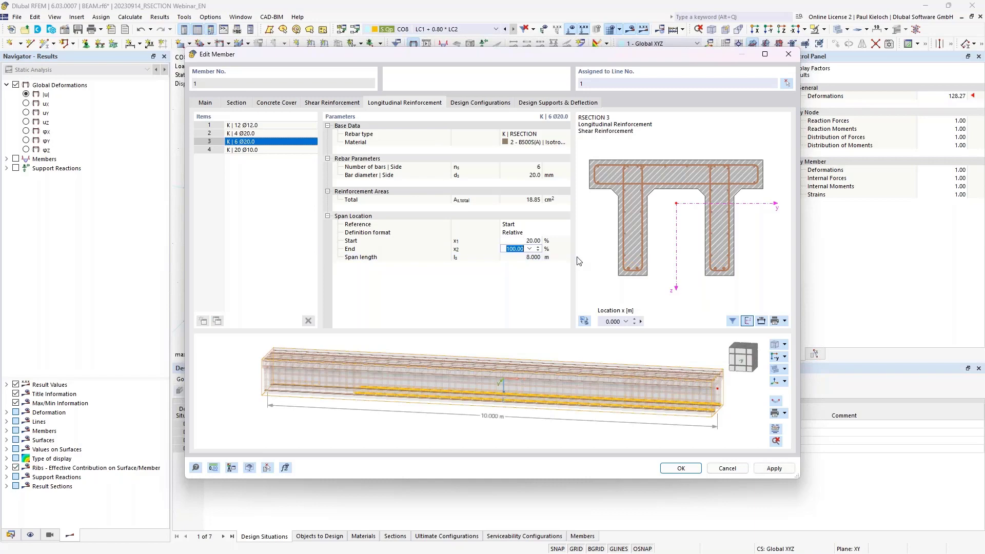
text(80)
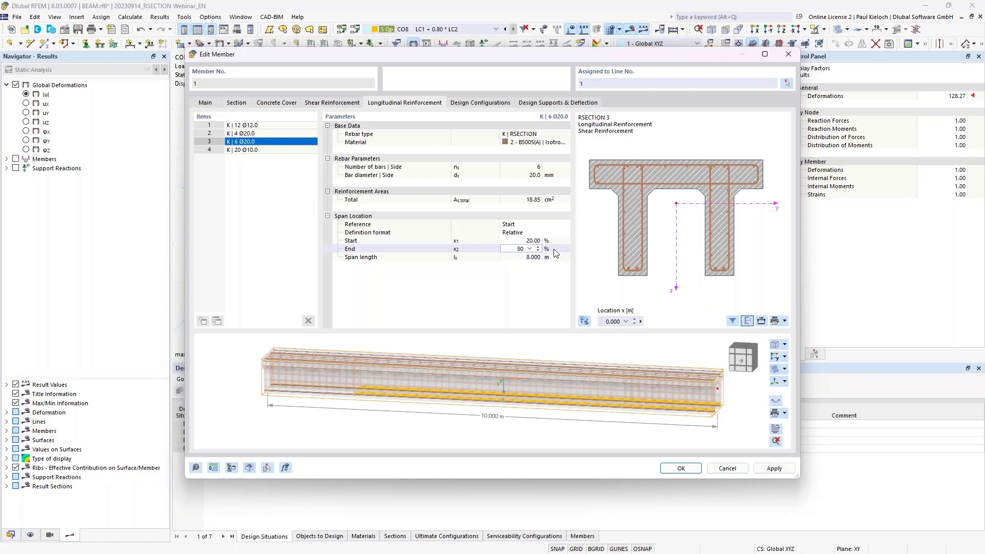
key(Tab)
ctrl+middle_drag(592, 426, 607, 403)
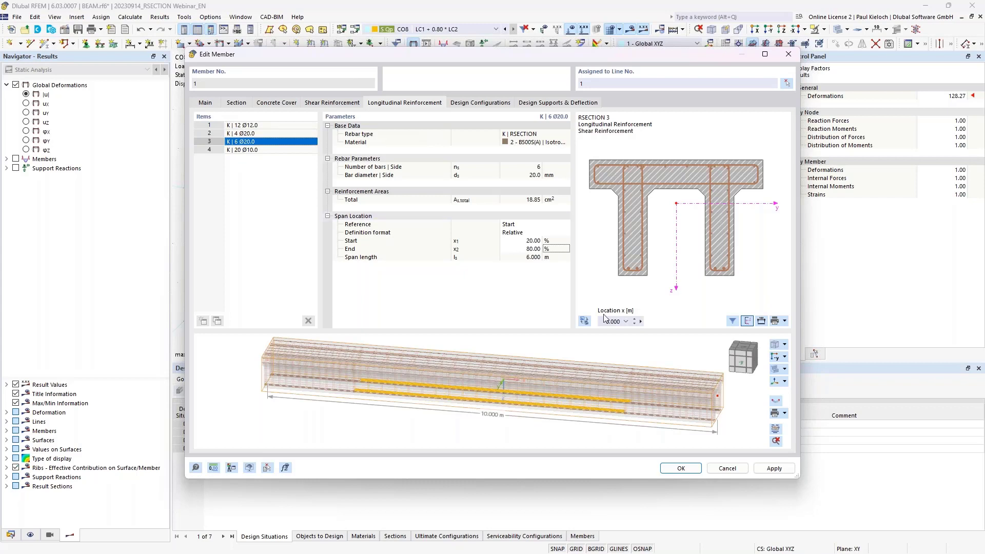
click(681, 468)
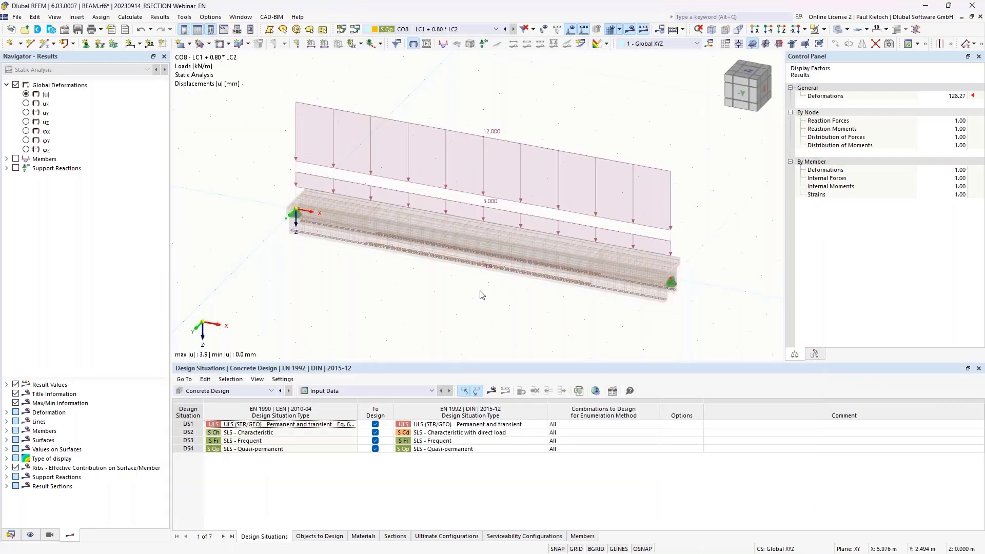
Rerun the concrete design with the modified reinforcement layout and display the design ratios on the member
scroll(481, 295, up, 5)
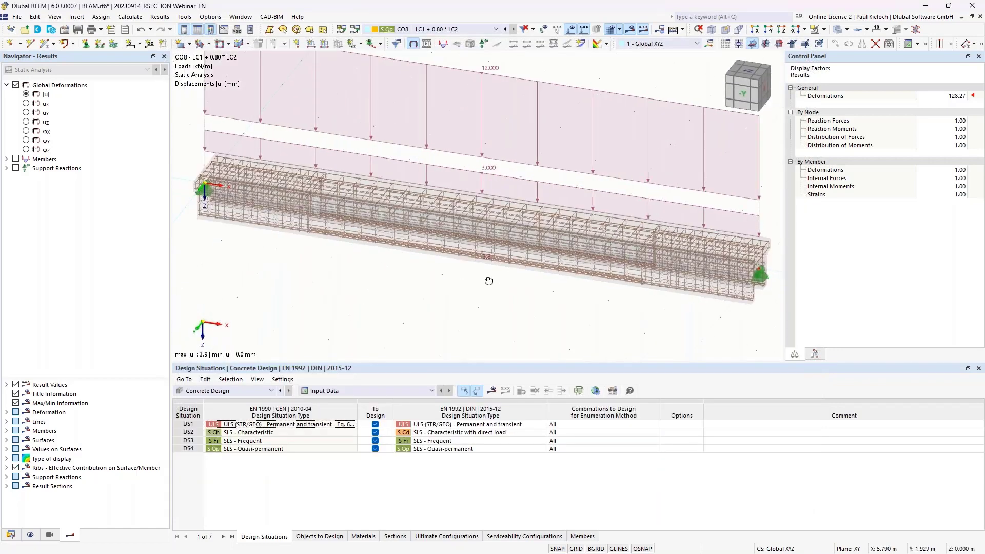
scroll(489, 280, down, 2)
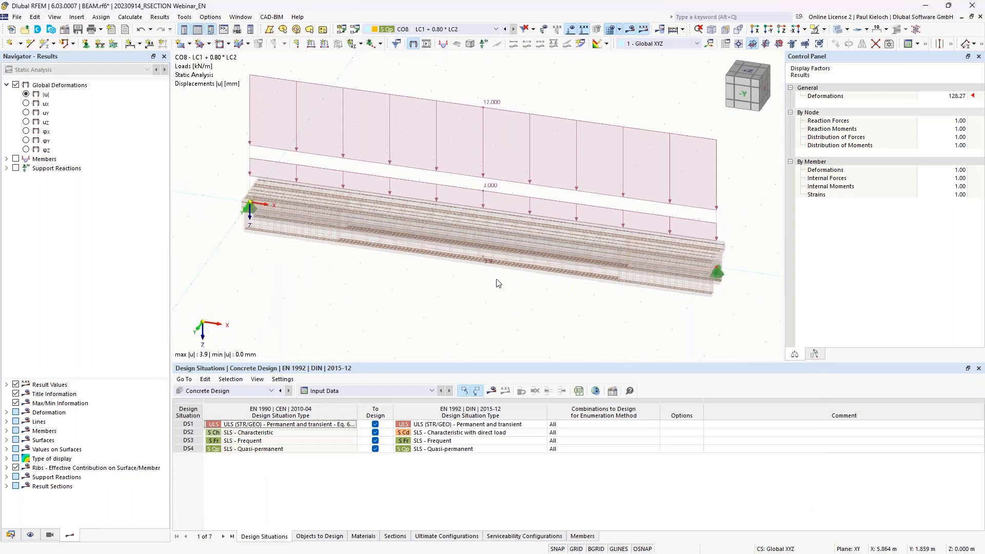
click(511, 390)
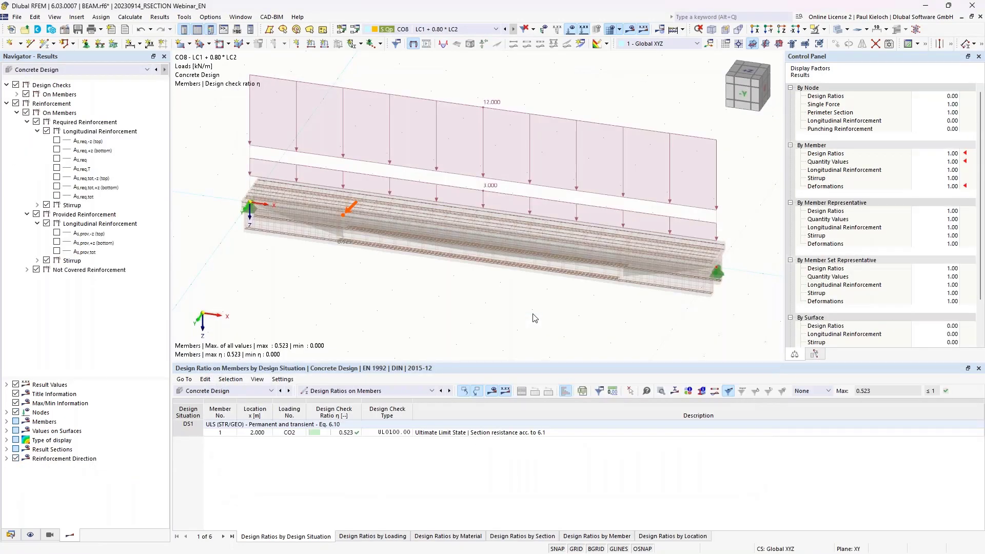
Hide the loads and concrete design types, show the member as a line, and view the design ratio diagram along -Y
click(572, 32)
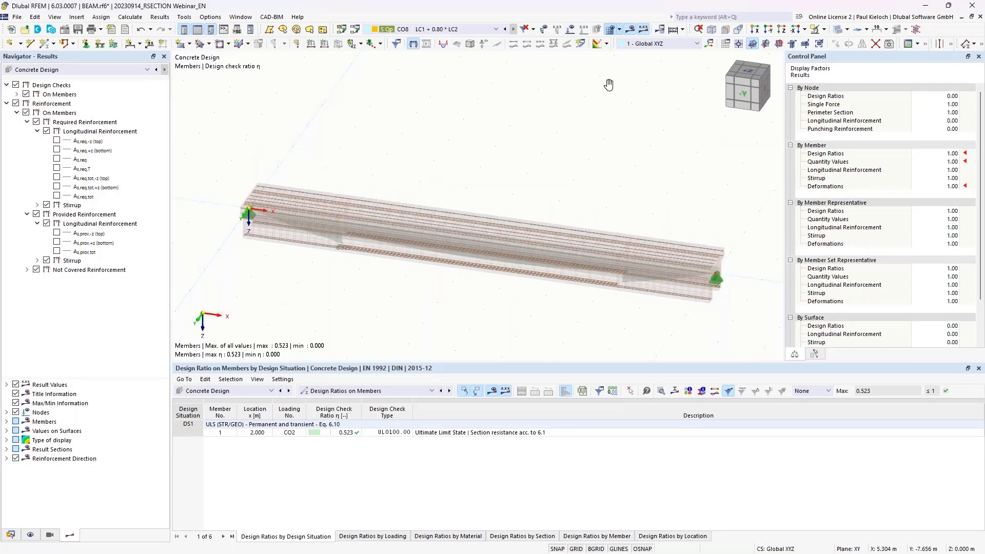
click(30, 535)
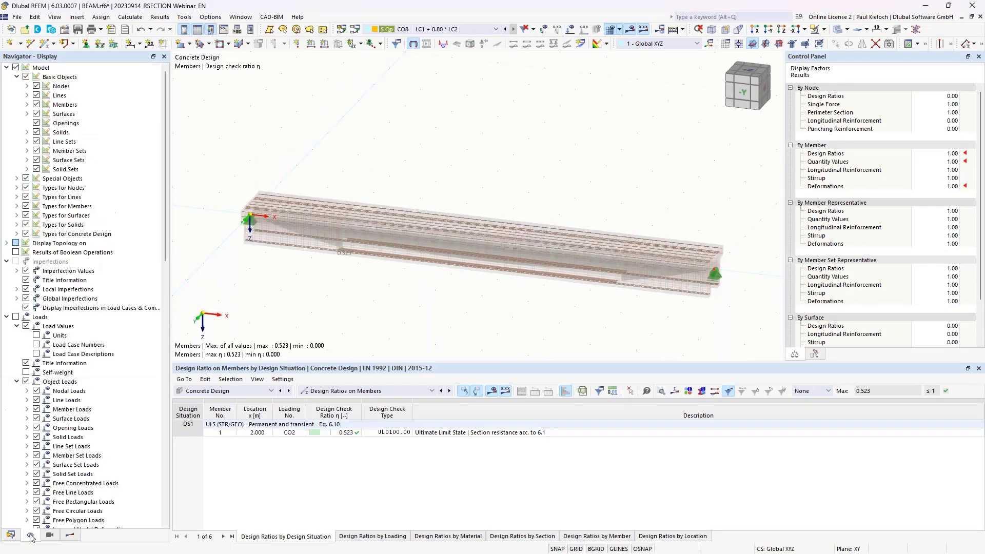
click(26, 234)
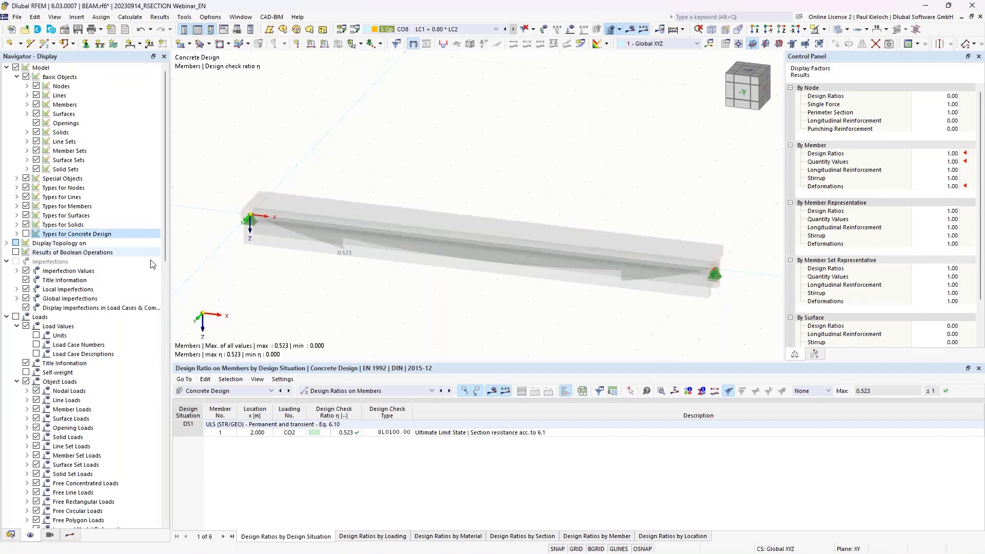
click(849, 30)
click(872, 42)
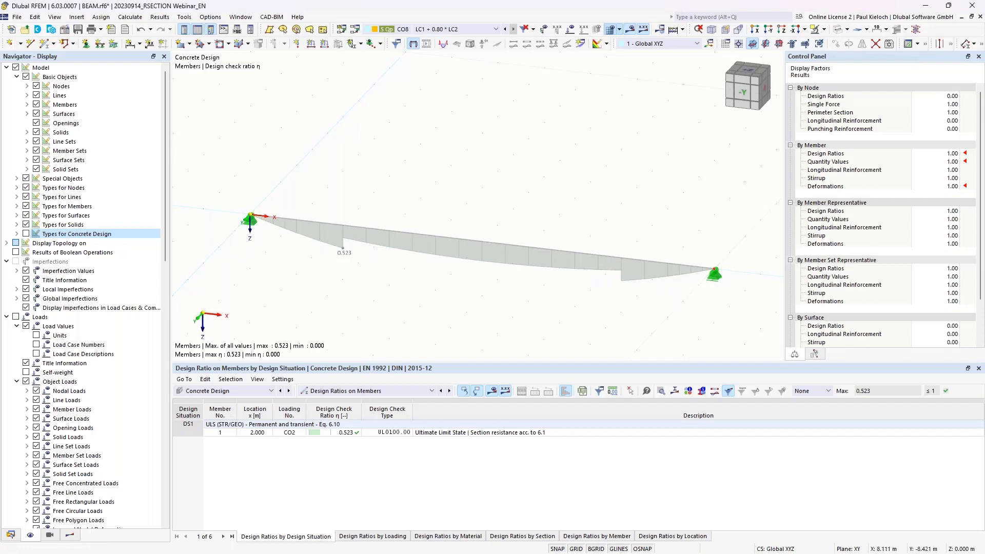
click(743, 96)
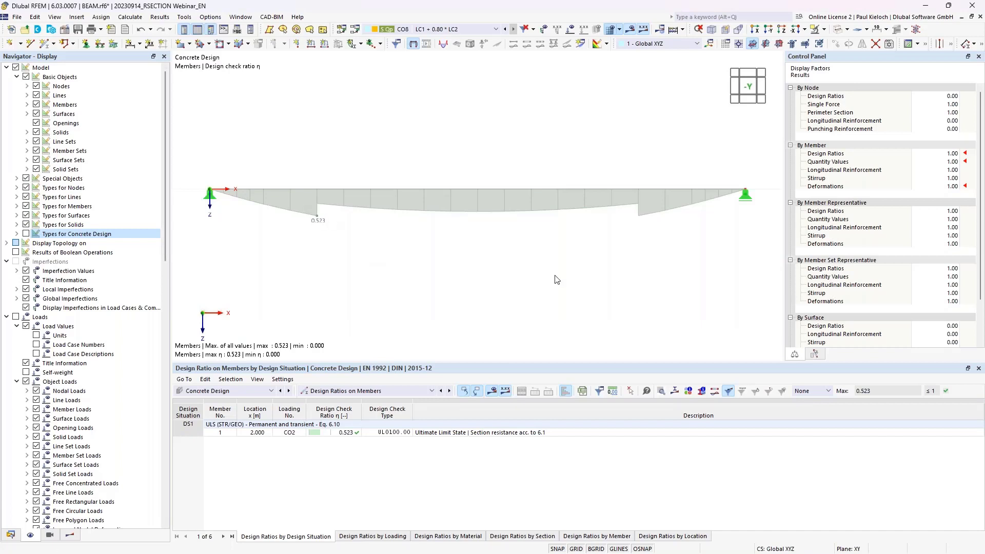
Hide the member design checks and display the required total and provided bottom (+z) longitudinal reinforcement on the member
click(70, 535)
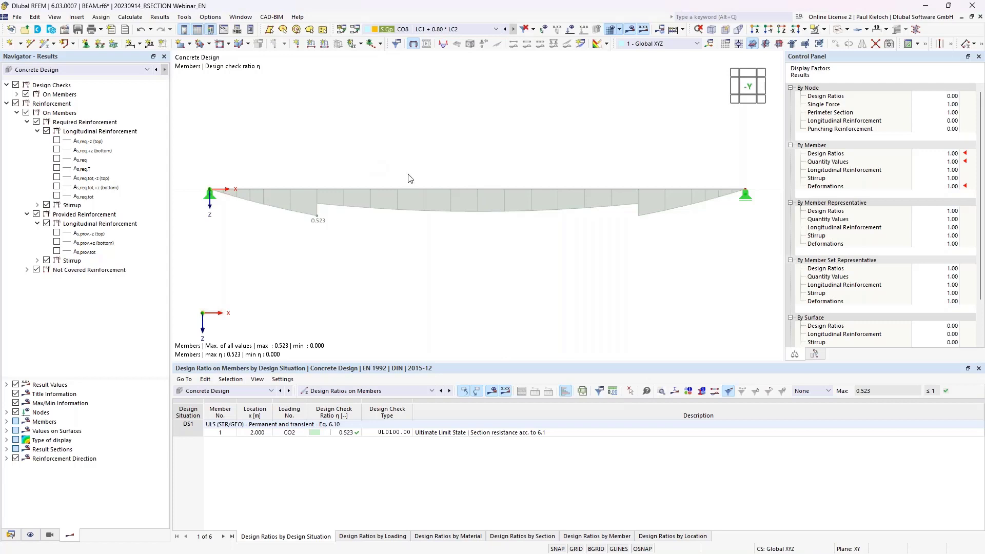
click(26, 94)
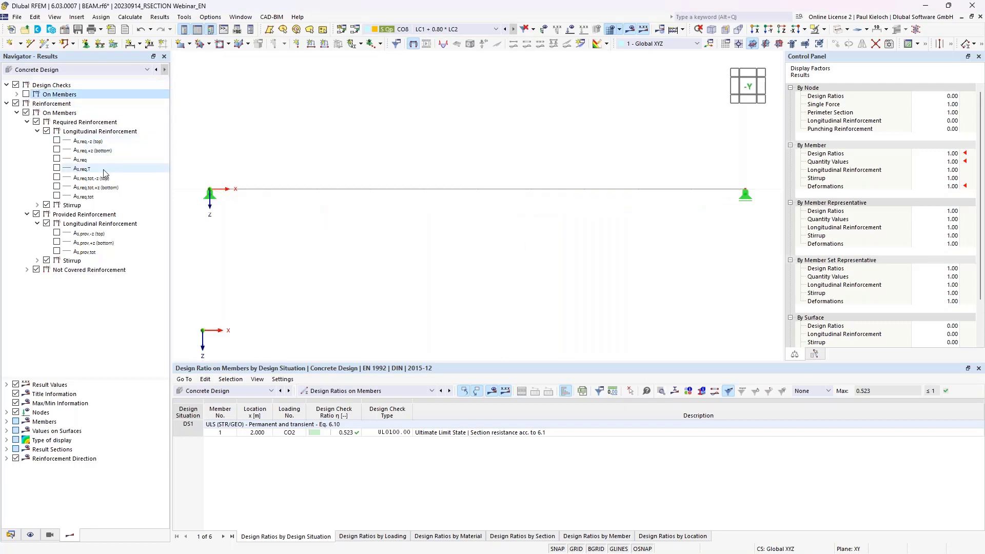
click(57, 188)
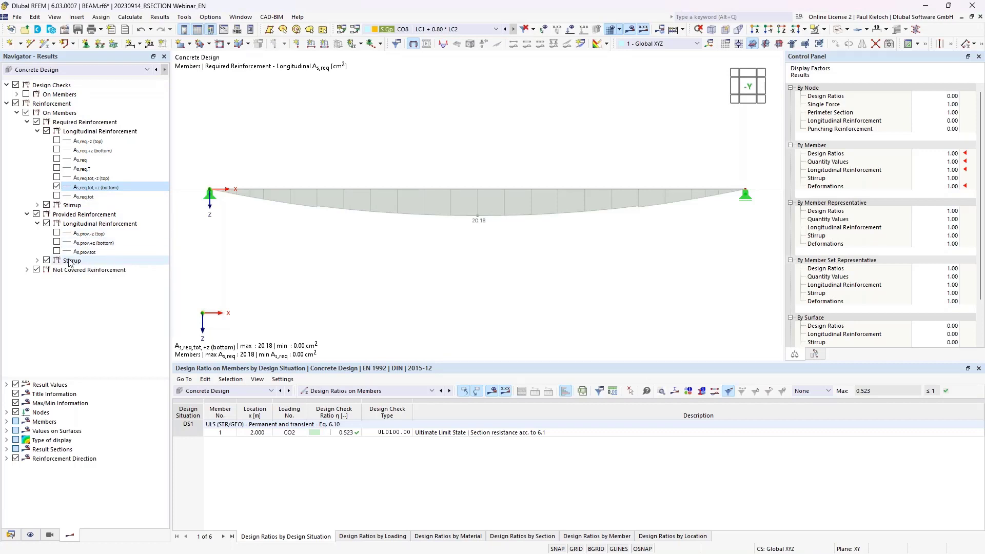
click(57, 242)
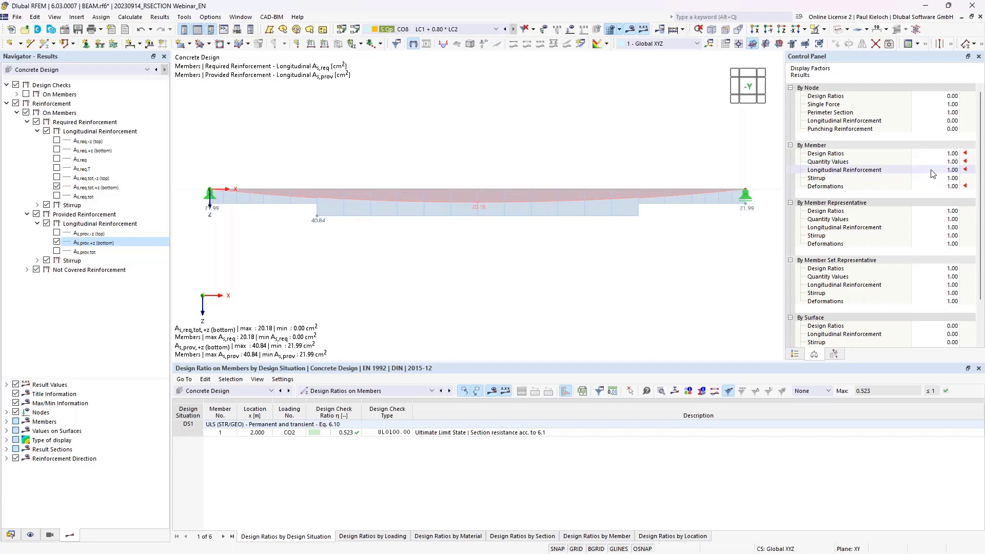
Set the by-member display factor for longitudinal reinforcement to 4.00
click(952, 170)
click(955, 167)
click(954, 167)
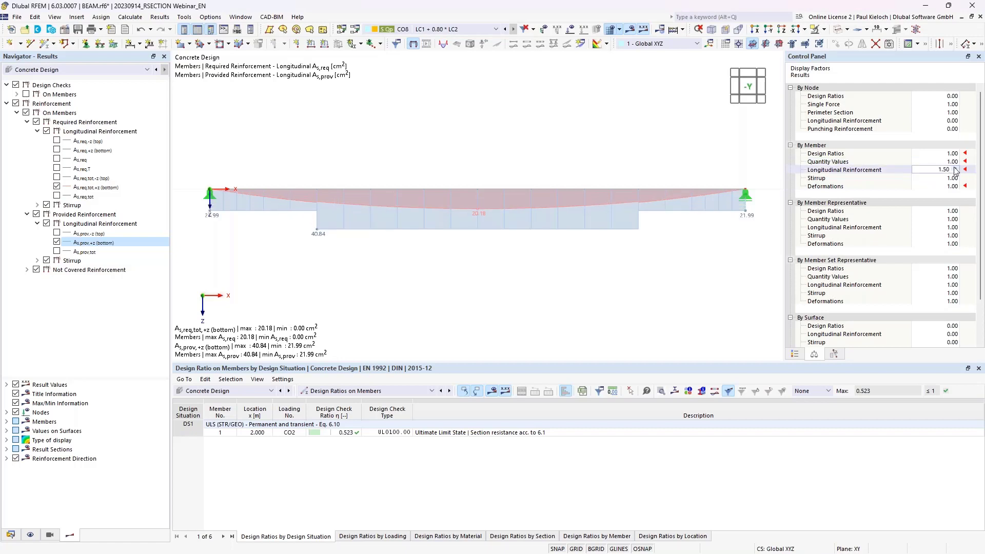
click(954, 167)
click(954, 167)
click(955, 167)
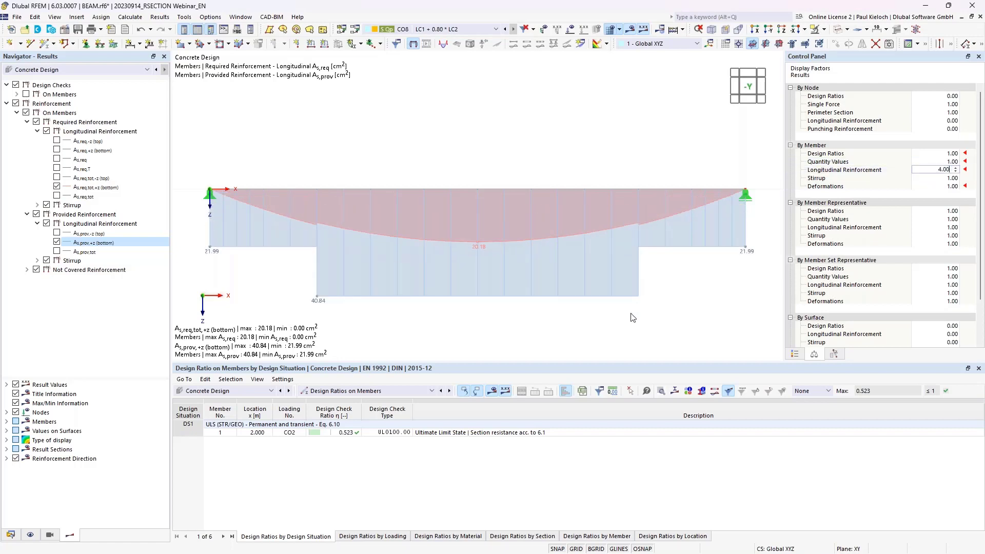
middle_drag(669, 295, 668, 273)
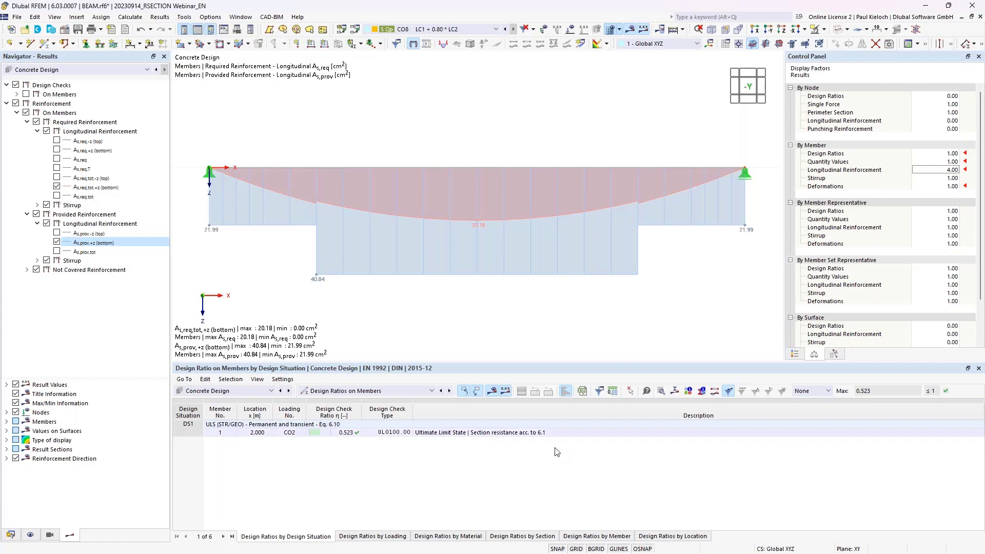
Open the design check details of the section resistance check and view the reinforcement stresses in the section just before x = 2.000 m
click(493, 435)
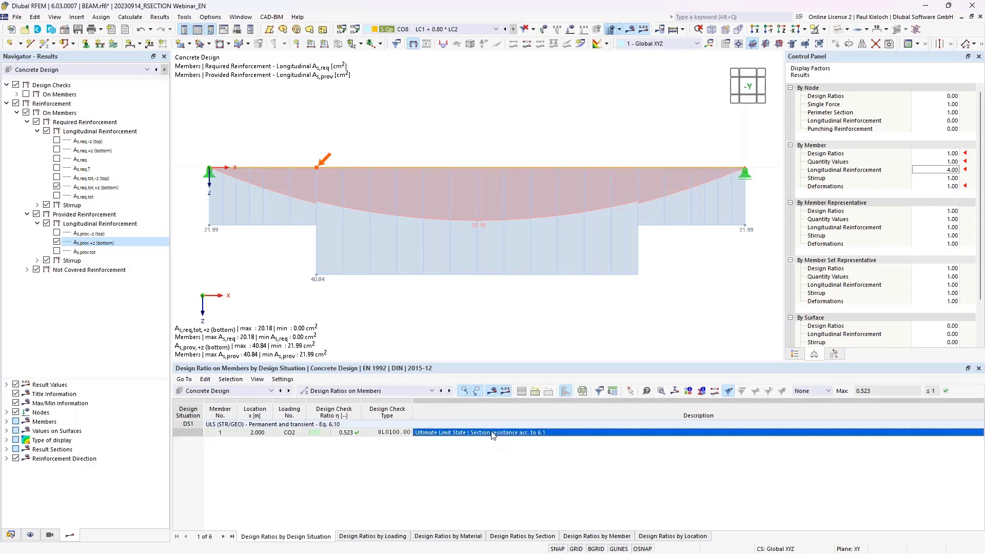
double_click(493, 435)
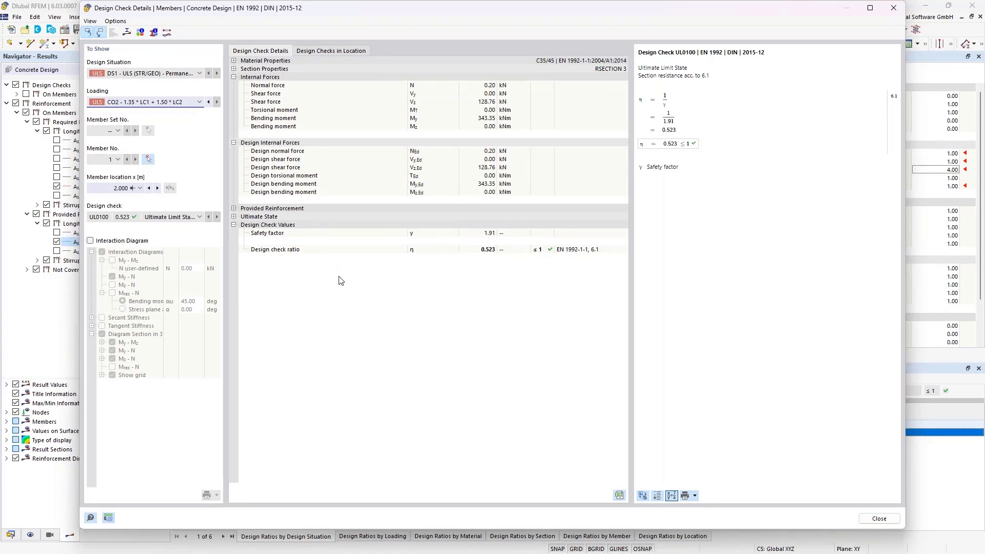
click(126, 33)
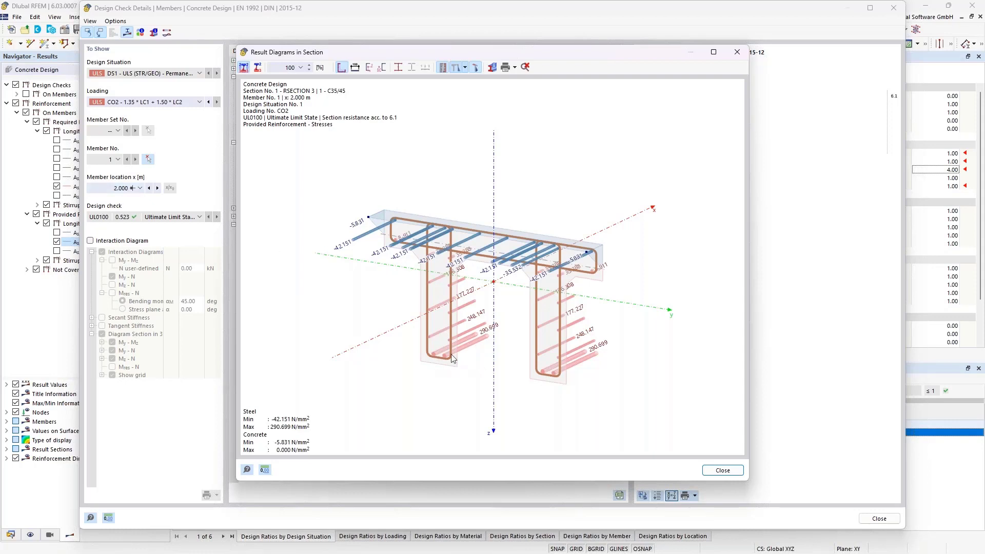
click(737, 52)
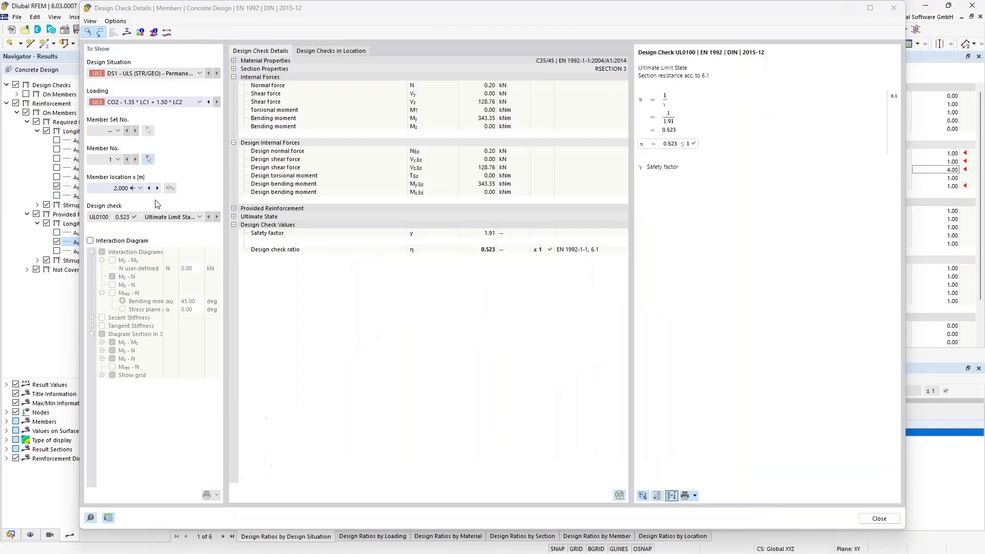
Switch to the location just after x = 2.000 m and examine the stresses in the web's bottom bars in the section diagram
click(157, 188)
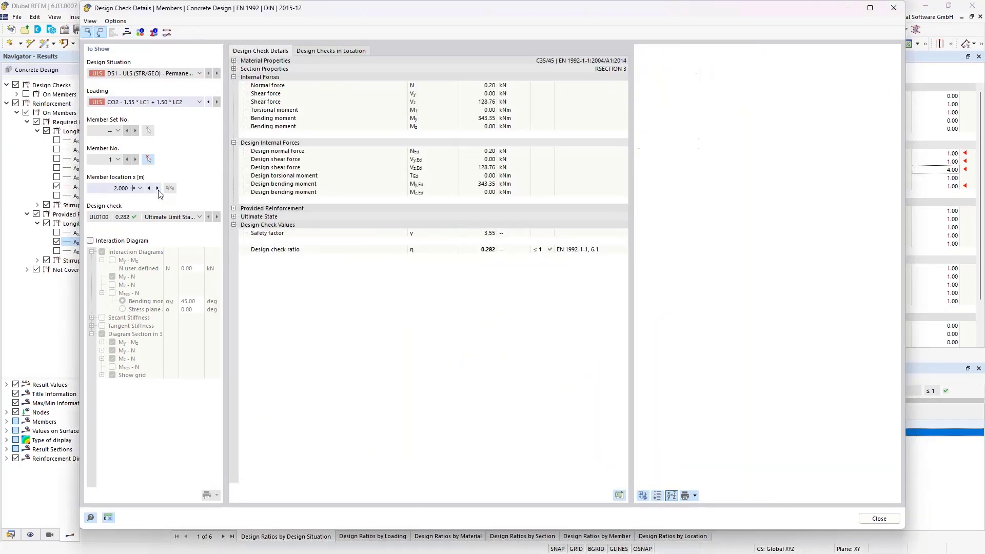
click(140, 188)
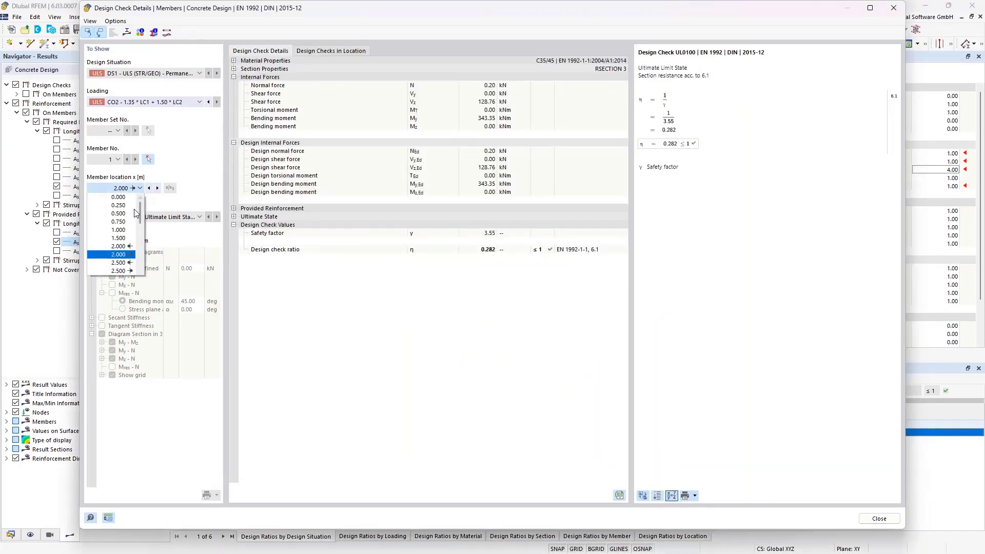
click(124, 255)
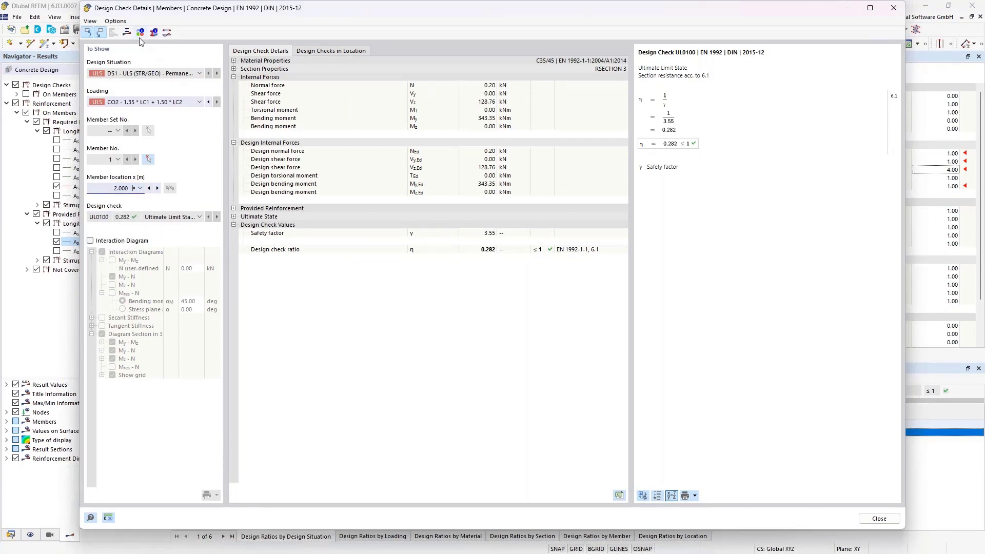
click(126, 32)
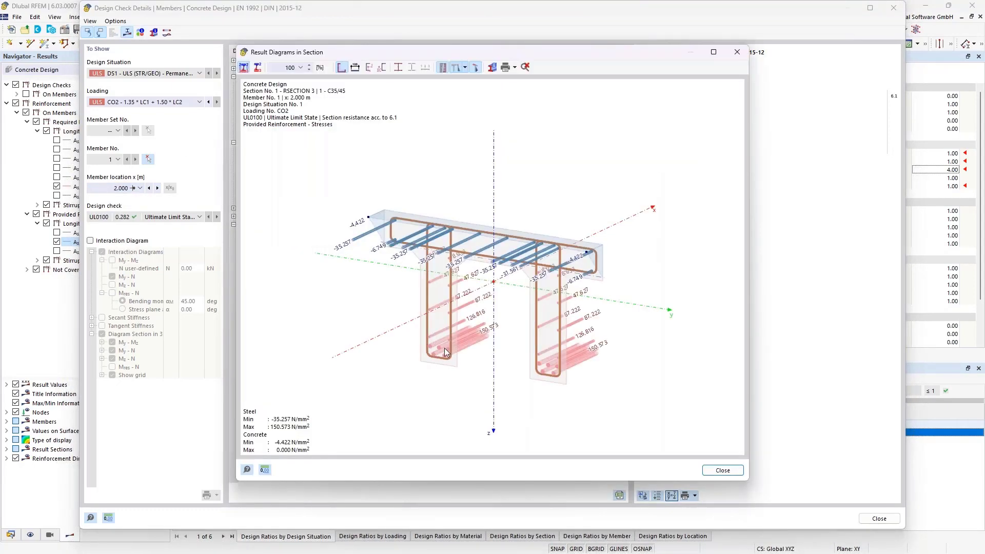
scroll(442, 350, up, 5)
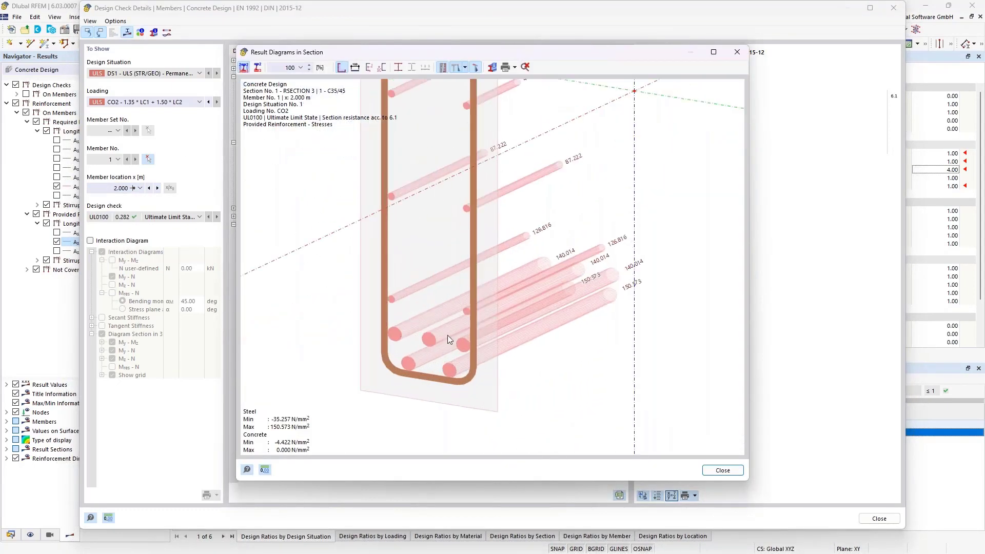
click(736, 53)
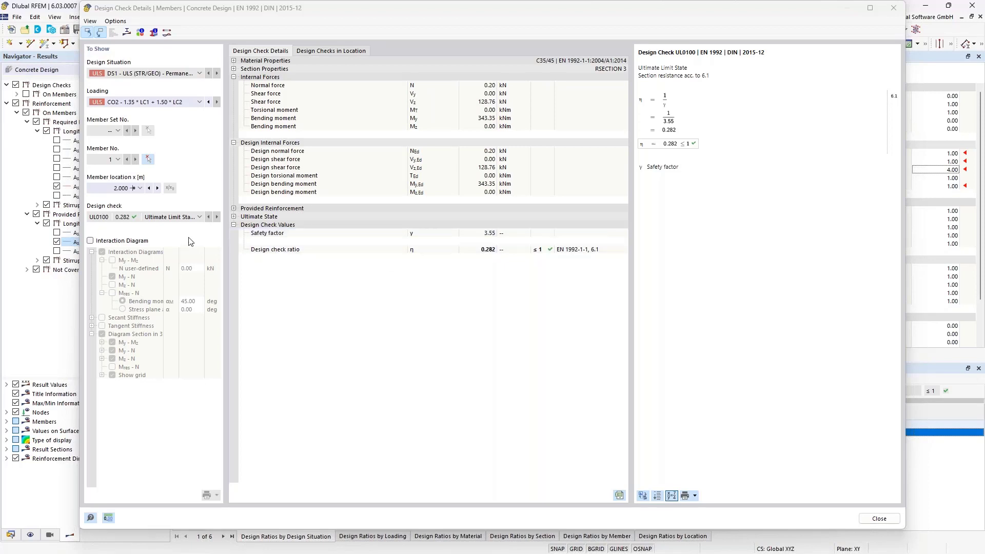
Activate the interaction diagram for the design check and display the My-N and 3D My-Mz-N diagrams
click(118, 243)
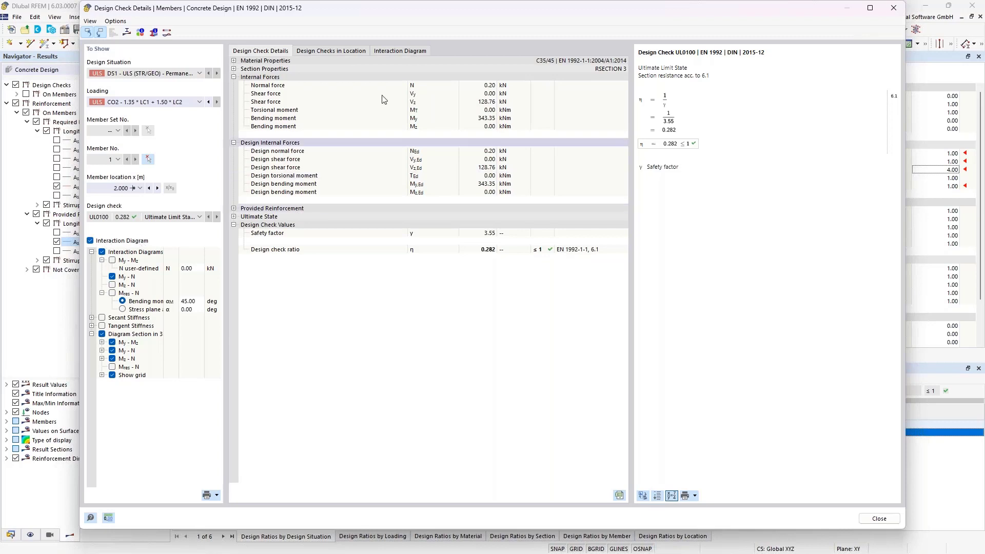
click(404, 50)
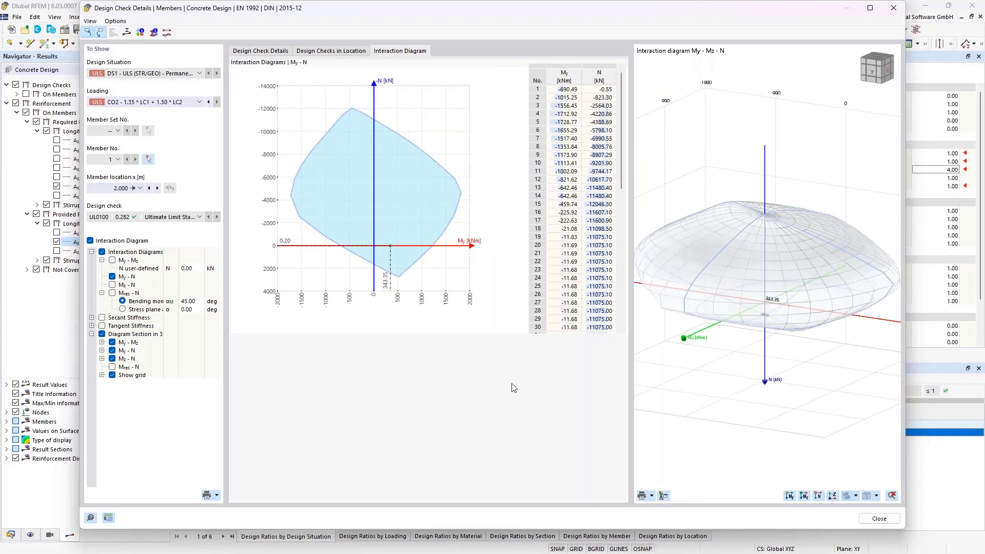
scroll(789, 306, down, 3)
ctrl+middle_drag(789, 306, 794, 272)
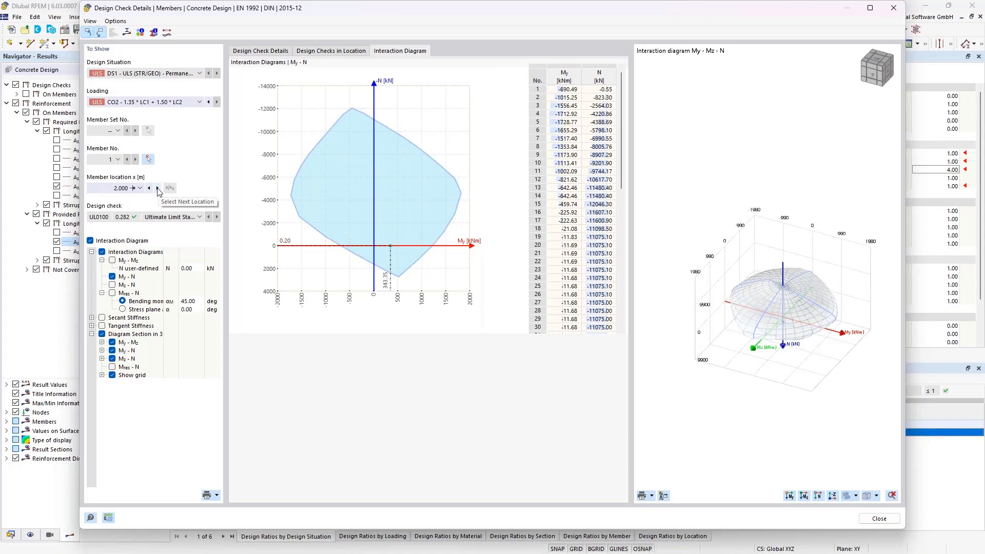
Compare the interaction diagrams just before and just after member location x = 2.000 m
click(158, 188)
click(149, 189)
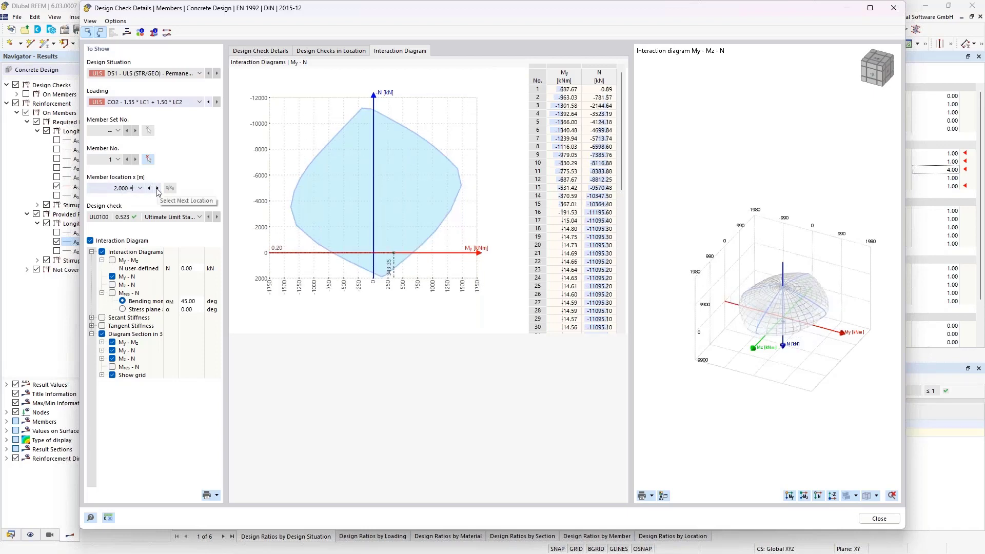
click(149, 188)
click(149, 188)
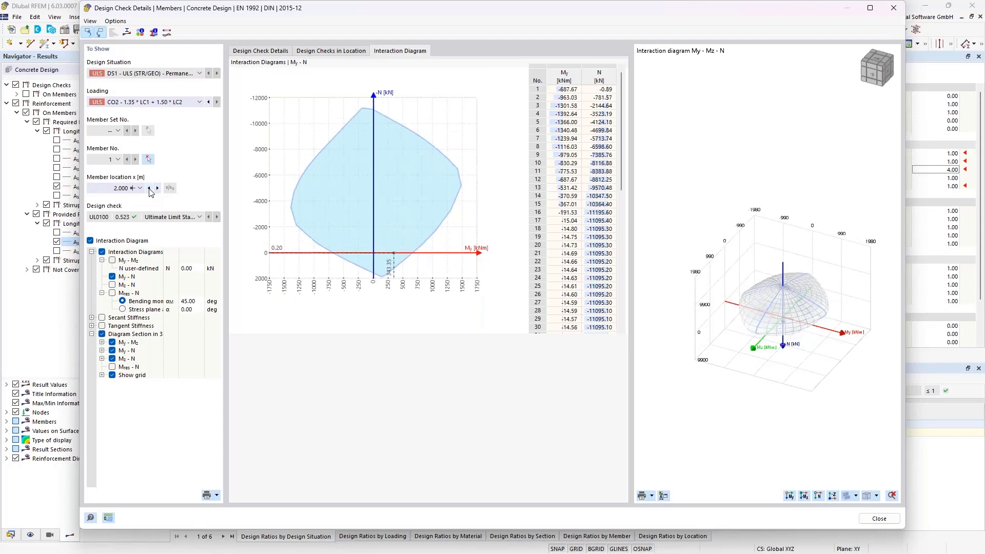
click(156, 188)
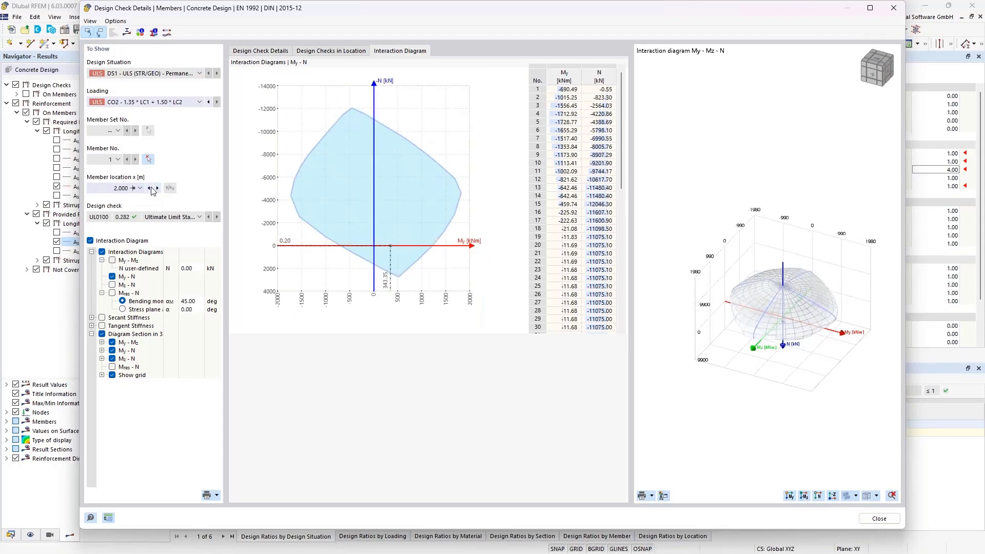
click(150, 189)
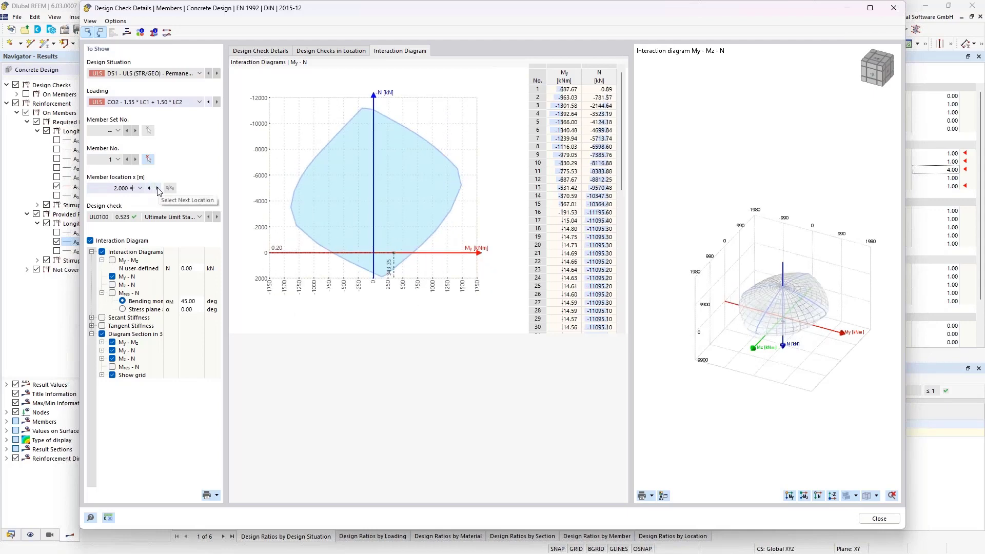
click(158, 189)
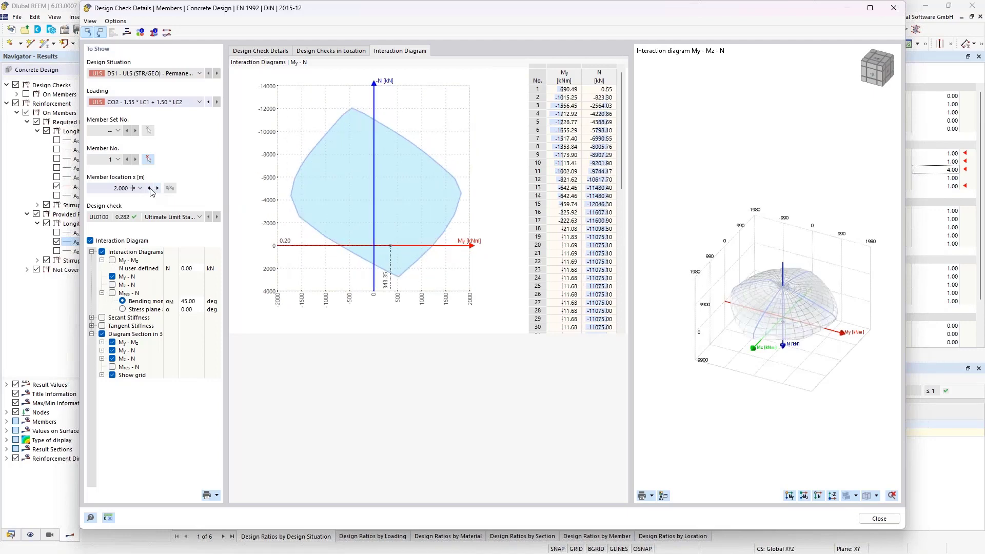
click(149, 189)
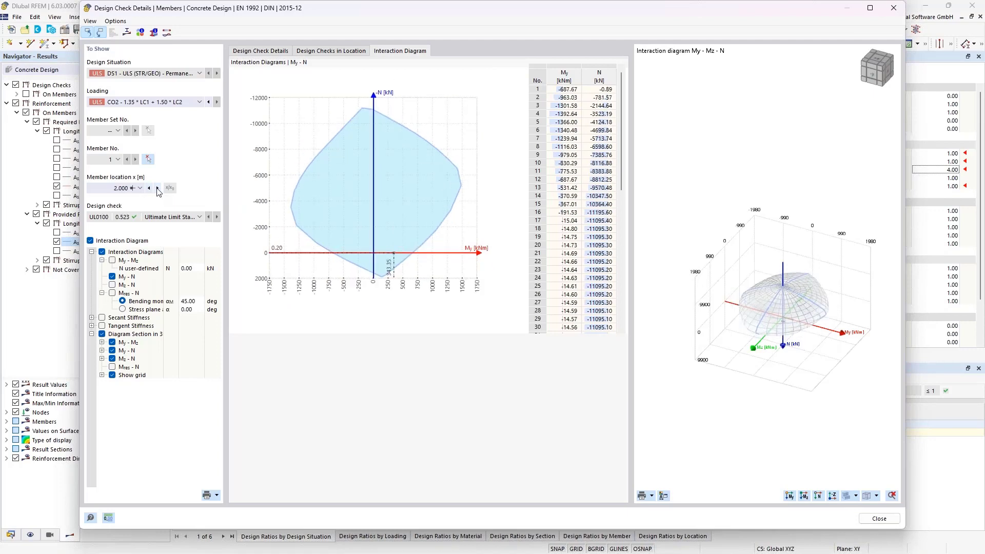
click(157, 188)
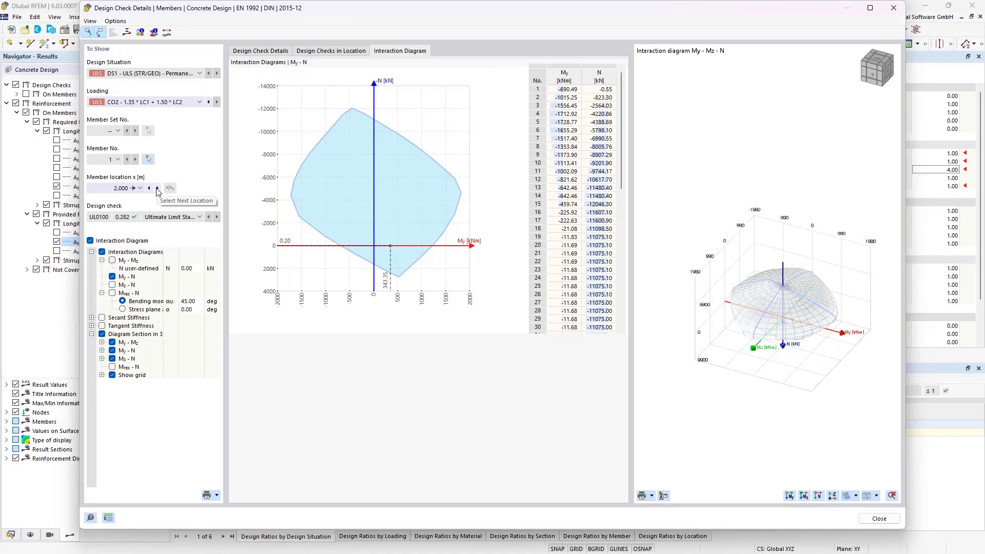
Advance the member location along the beam and show the interaction diagram at x = 5.000 m
click(158, 188)
click(157, 188)
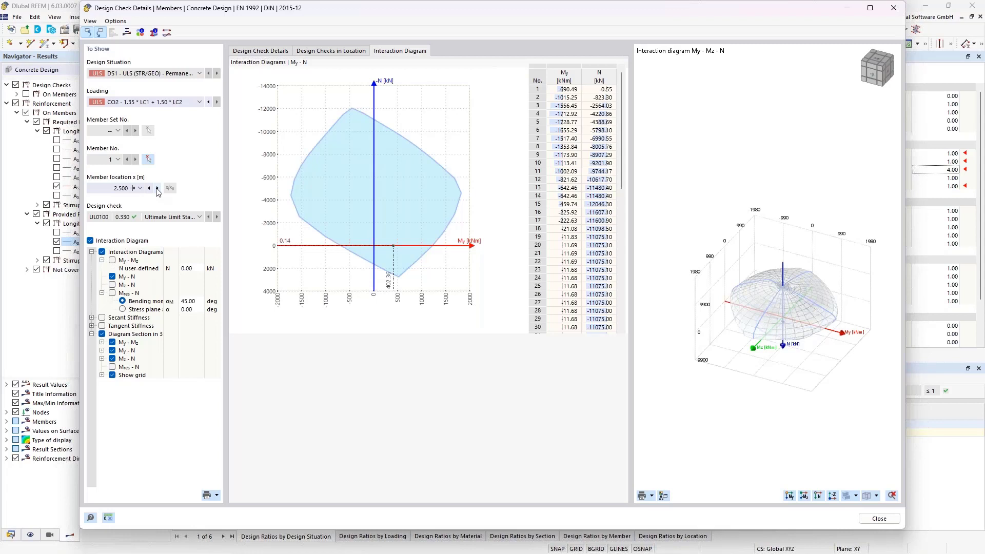
click(158, 188)
click(158, 189)
click(133, 191)
scroll(123, 249, down, 2)
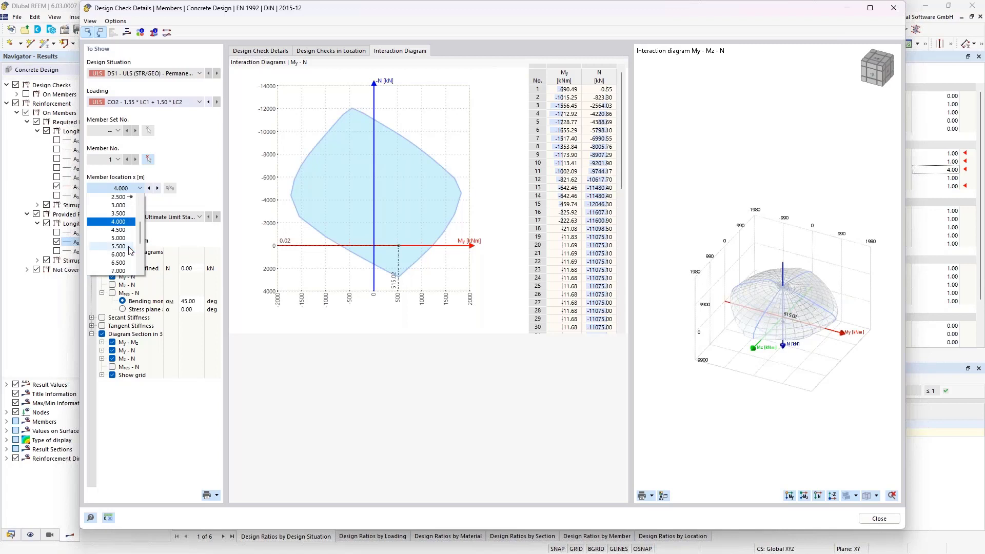
click(121, 238)
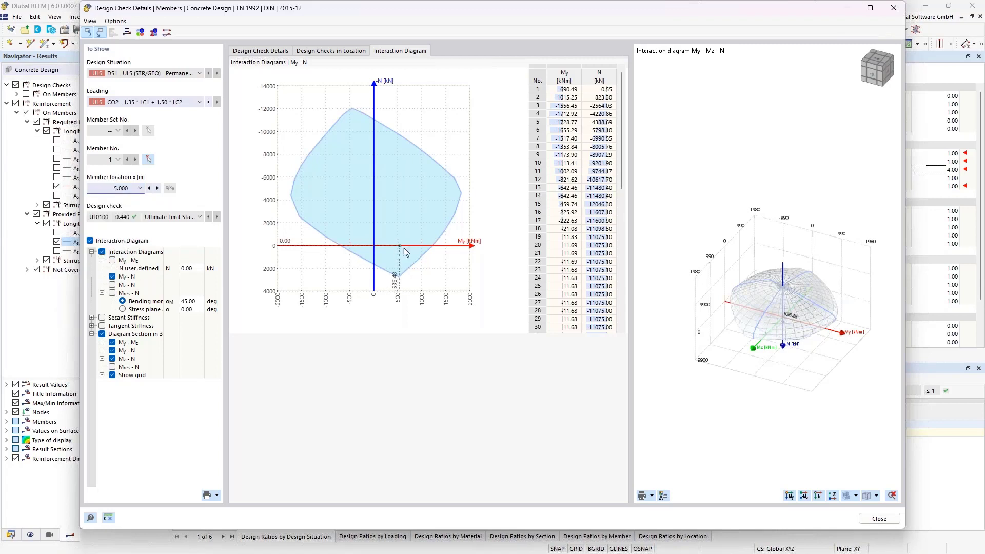
Examine the 3D My-Mz-N interaction diagram at midspan from another angle, and close the design check details
mouse_move(815, 368)
ctrl+middle_down()
mouse_move(831, 340)
mouse_move(823, 365)
ctrl+middle_up()
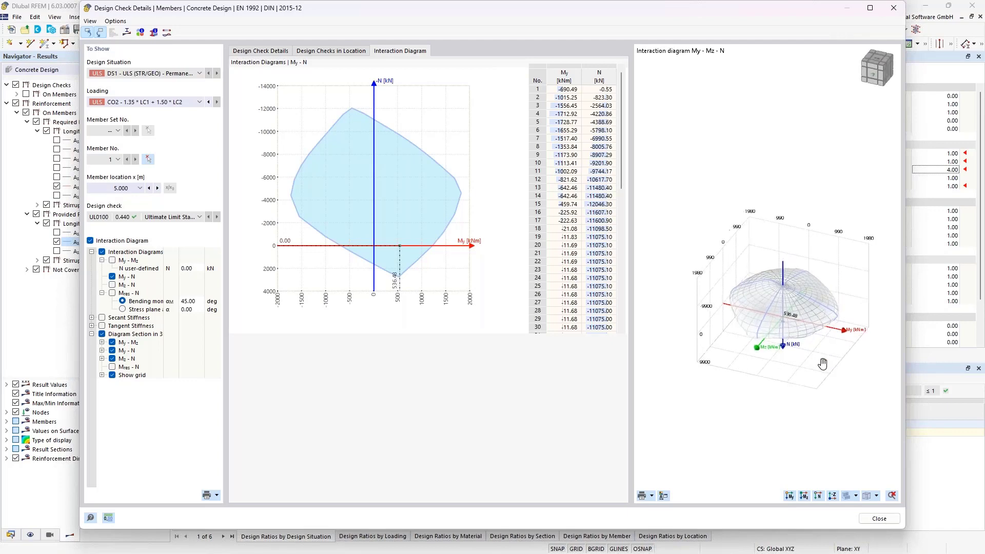
scroll(809, 319, up, 3)
scroll(809, 319, up, 6)
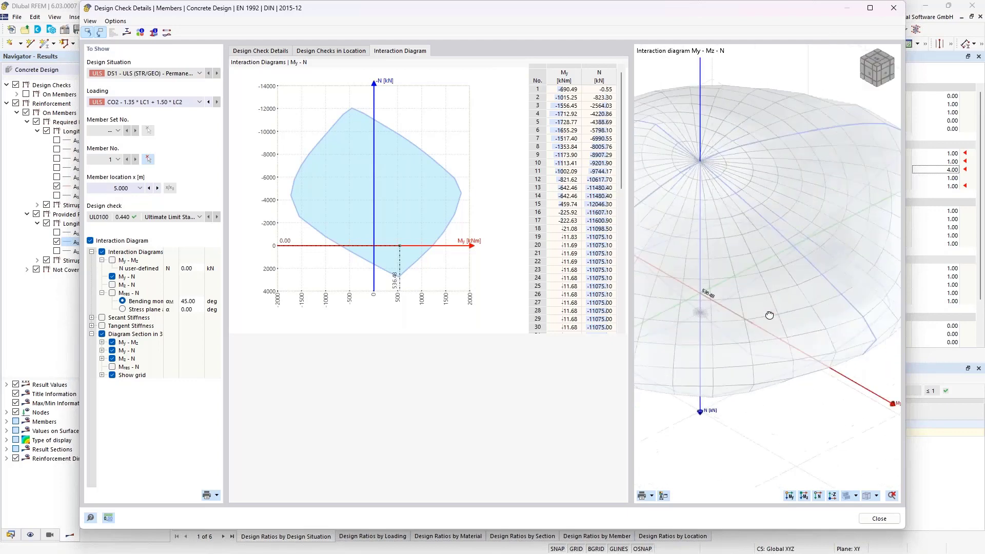
scroll(780, 308, down, 10)
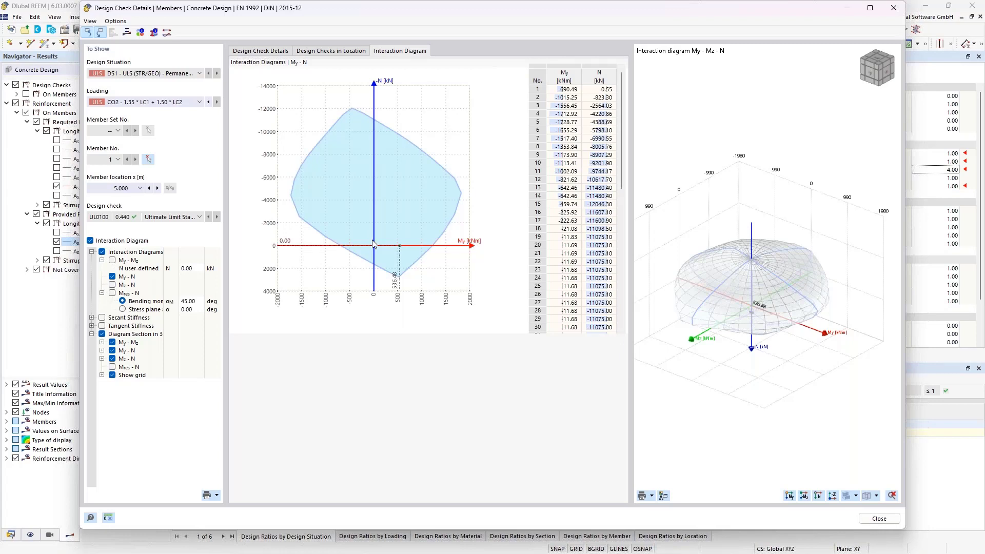
click(893, 8)
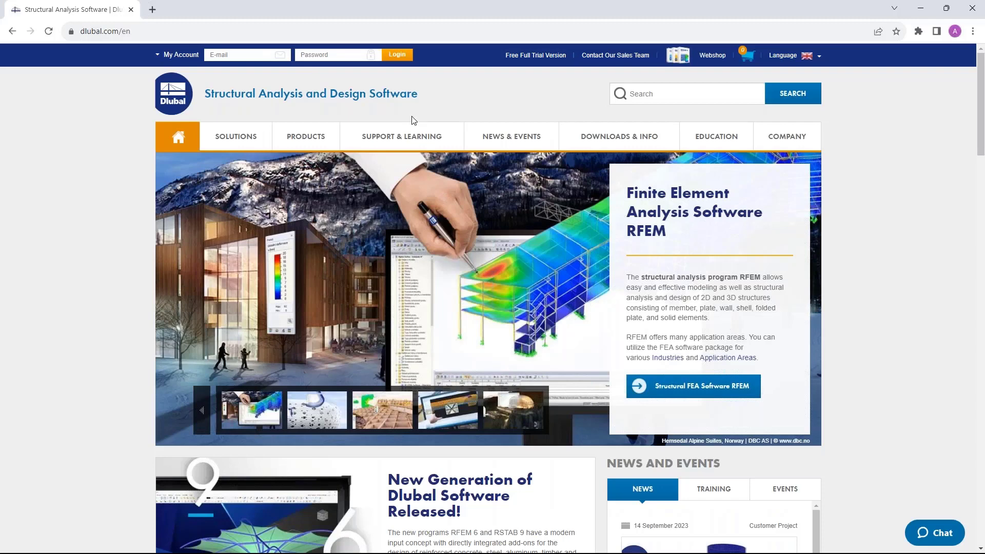
Open the Webinars page from the site's events section and look through the upcoming webinars
mouse_move(504, 139)
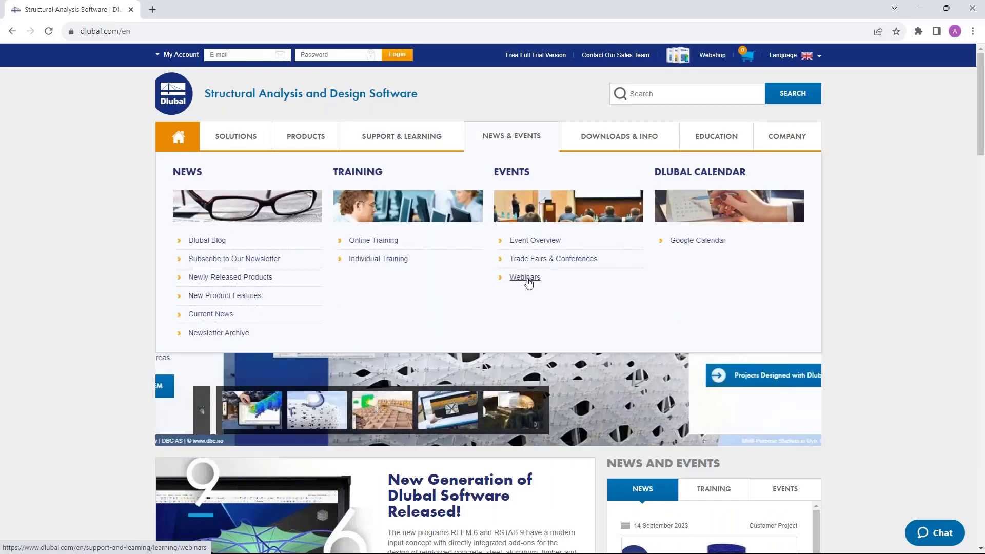
click(527, 281)
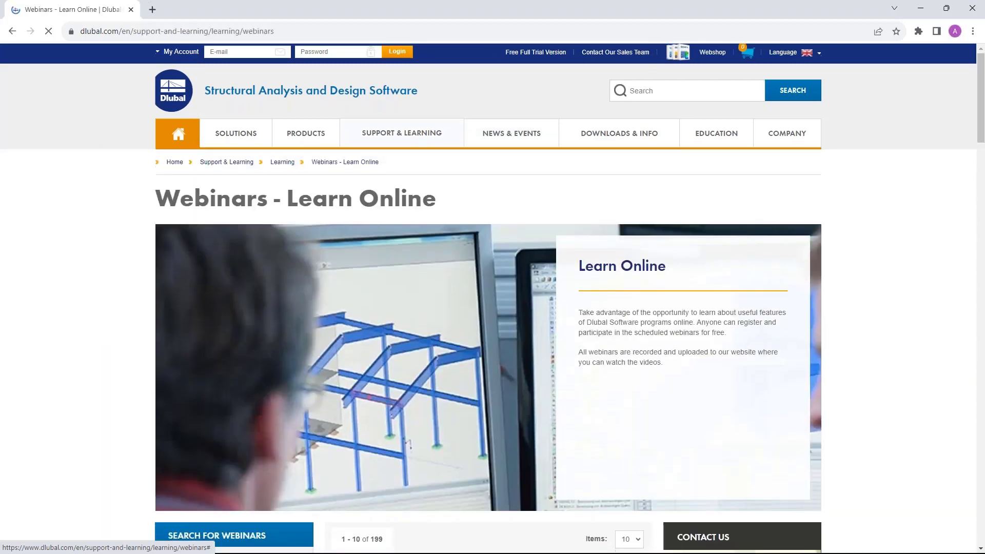
scroll(524, 277, down, 8)
scroll(525, 277, down, 2)
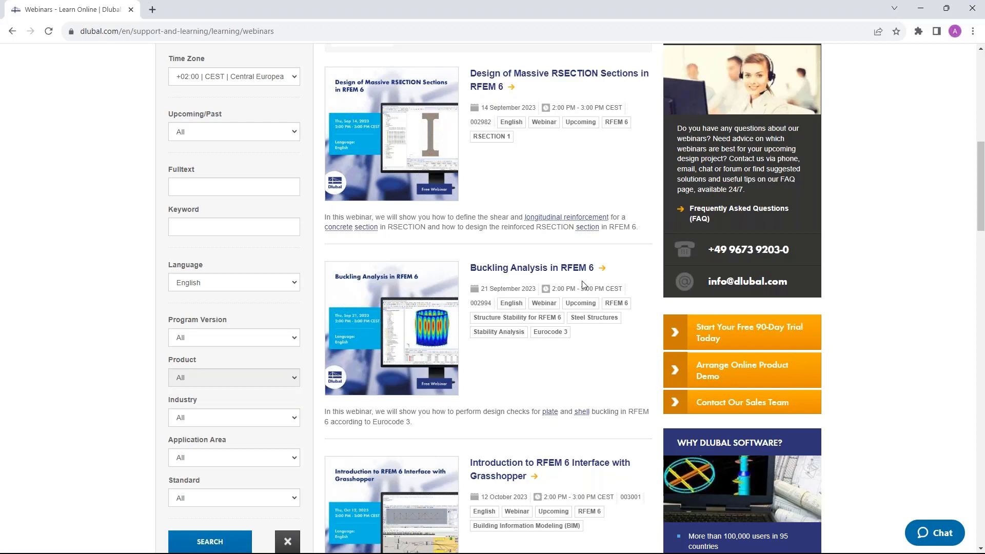
View the content and time schedule of the "Buckling Analysis in RFEM 6" webinar and return to the webinar list
click(531, 271)
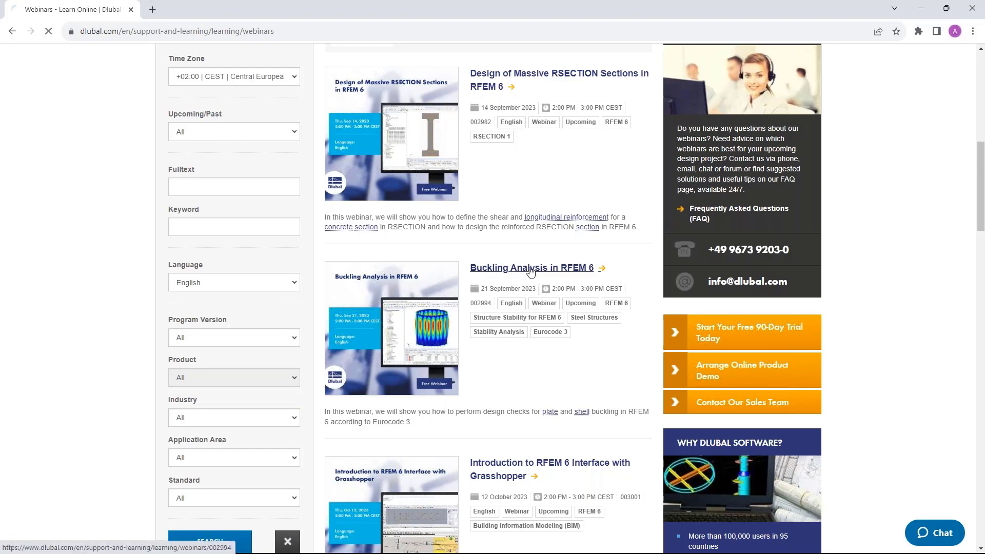
scroll(528, 272, down, 7)
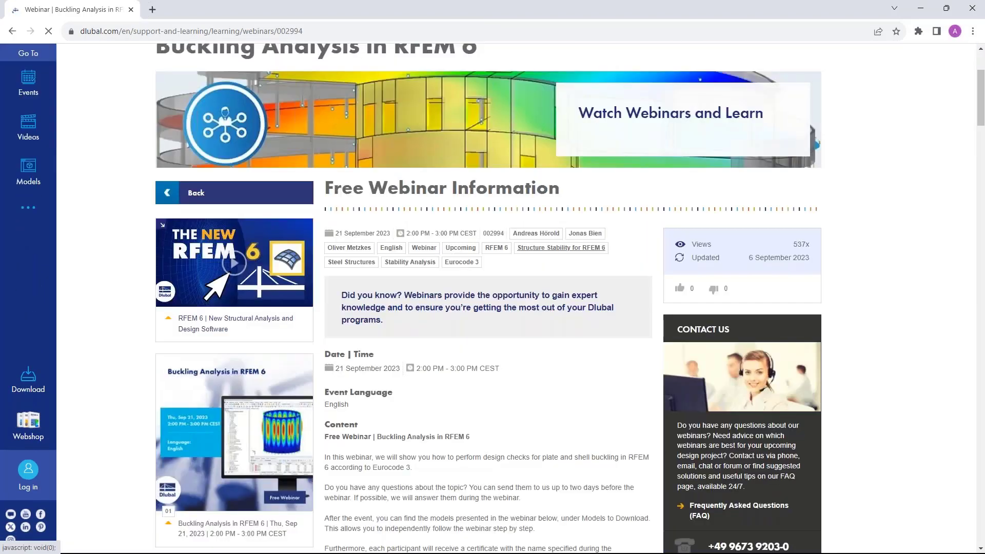
scroll(450, 322, down, 2)
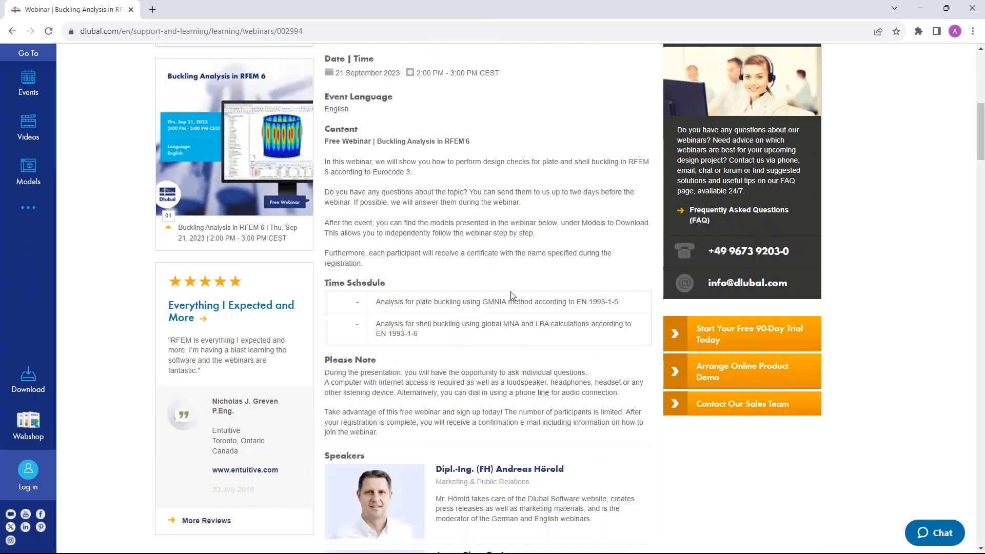
click(12, 31)
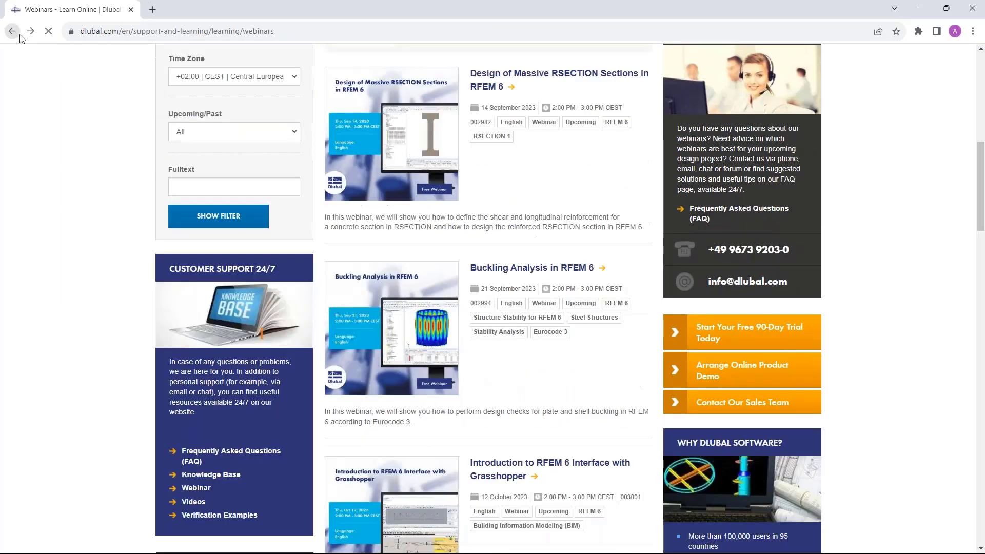
Open the "Design of Massive RSECTION Sections in RFEM 6" webinar from the list and review its content and time schedule
scroll(413, 279, down, 4)
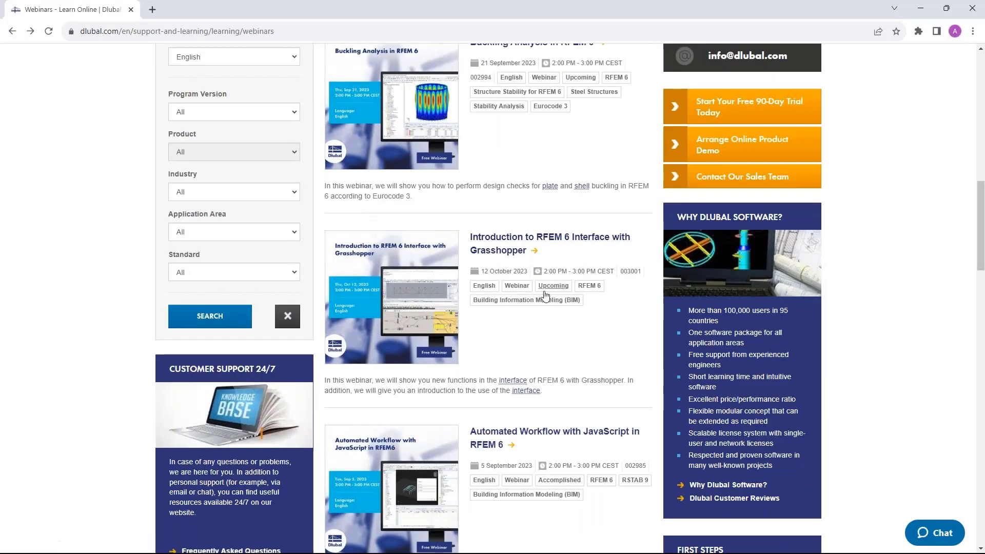
scroll(543, 294, up, 8)
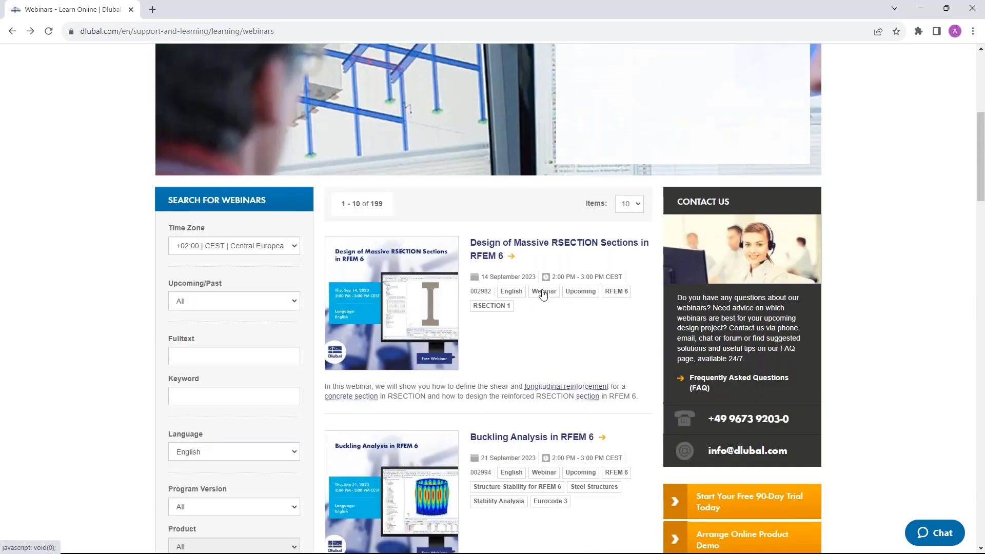
click(496, 250)
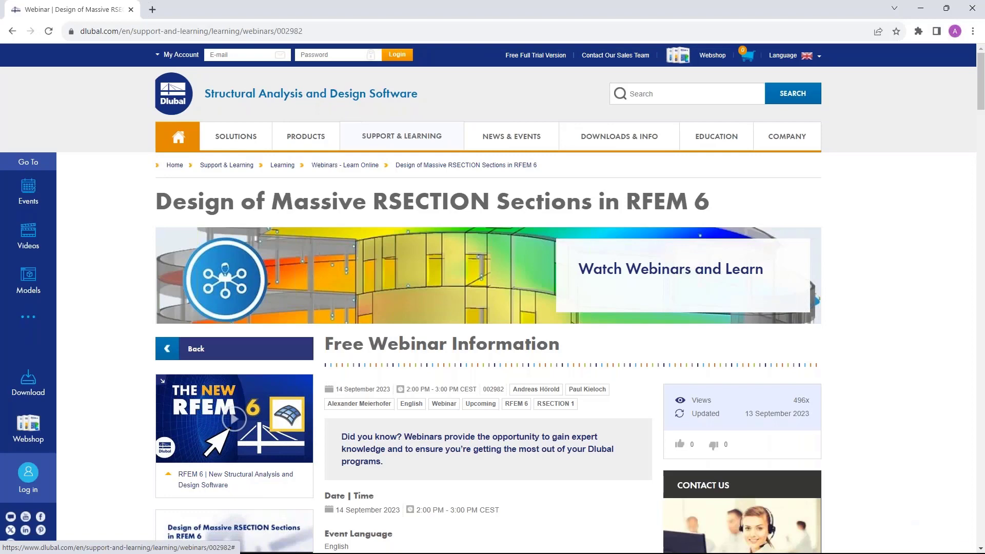
scroll(507, 315, down, 5)
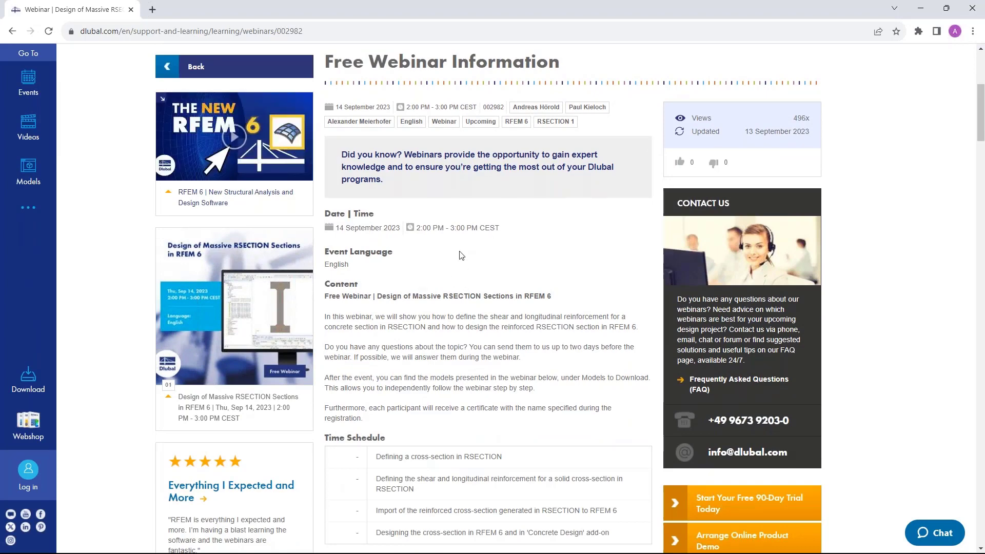
scroll(460, 230, down, 2)
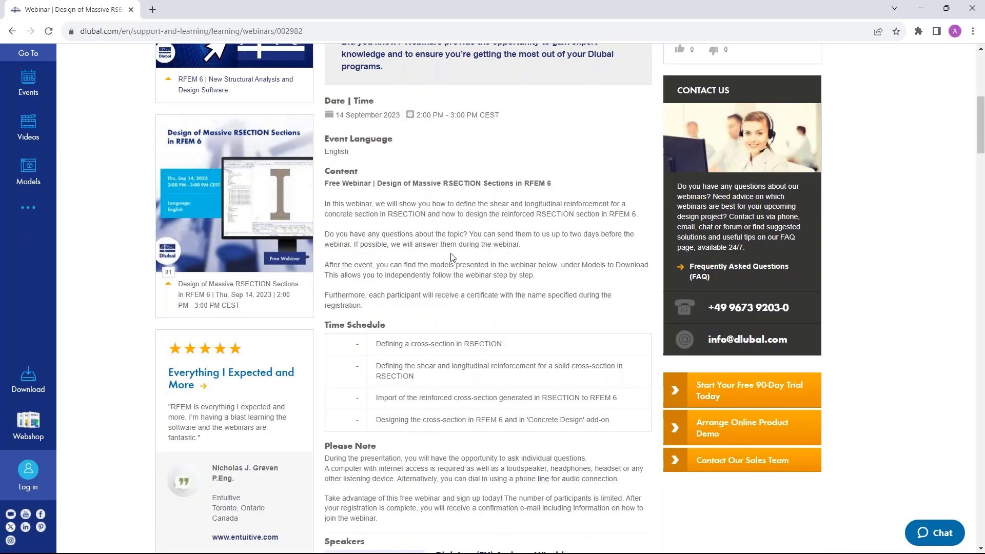
Locate the presentation slides download and the Models to Download section on the webinar's page
scroll(440, 167, down, 8)
scroll(452, 375, down, 1)
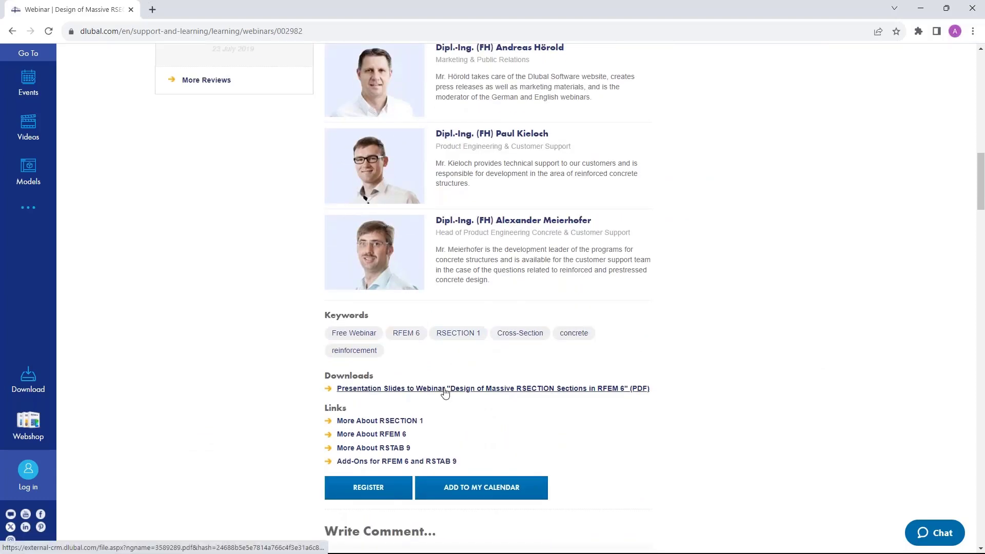
scroll(444, 395, down, 8)
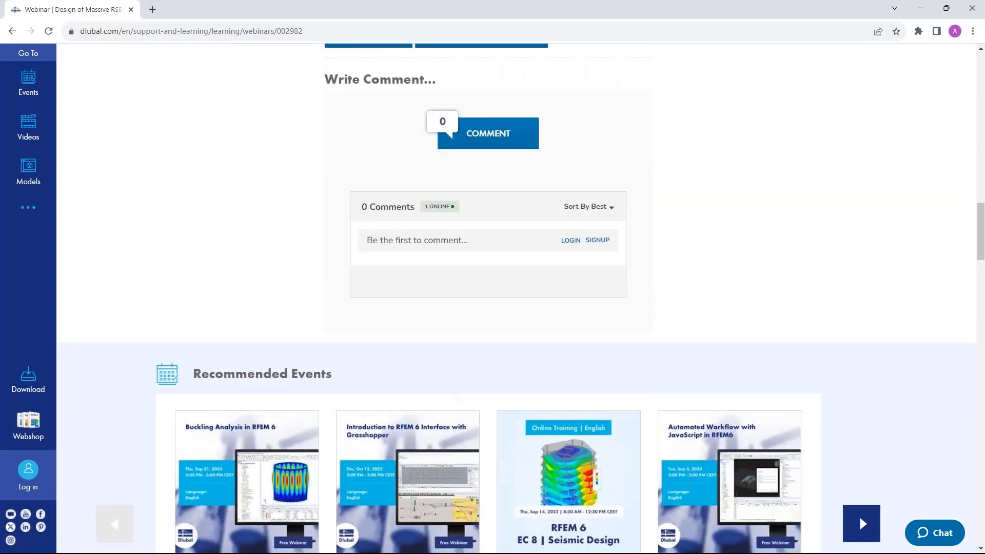
scroll(236, 263, down, 14)
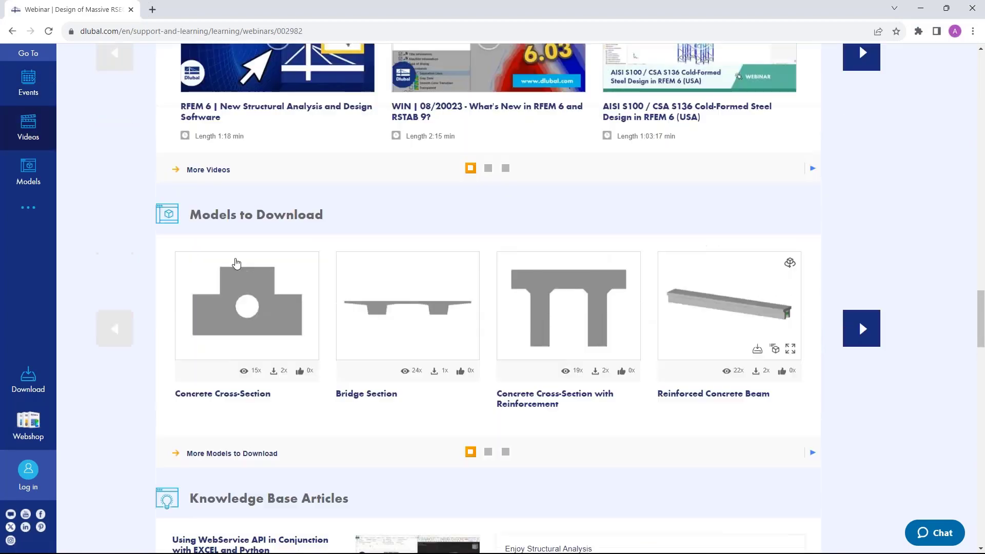
scroll(236, 263, up, 1)
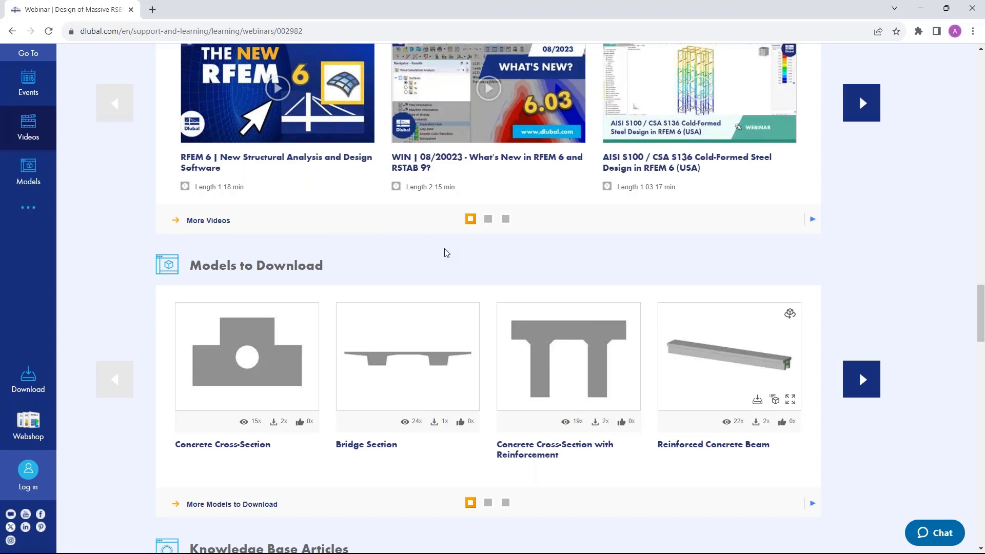
scroll(447, 252, up, 5)
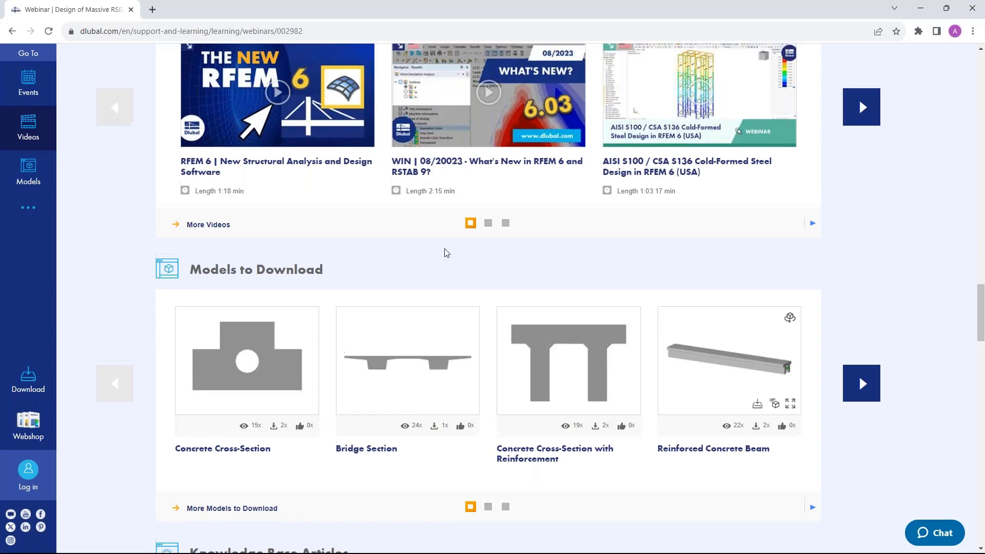